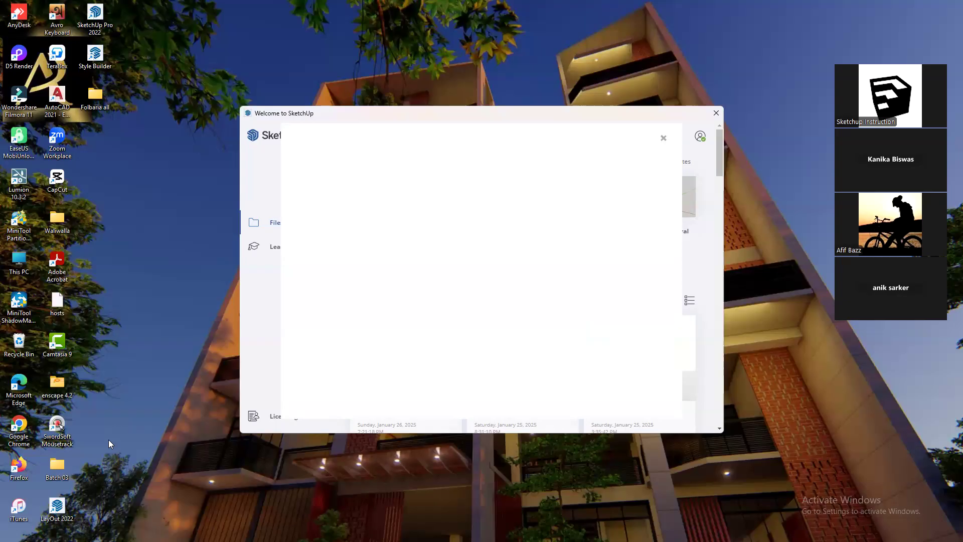
- Dismiss the blank pop-up, look through SketchUp's recent files, and switch to the interior floor plan drawing in AutoCAD
click(663, 140)
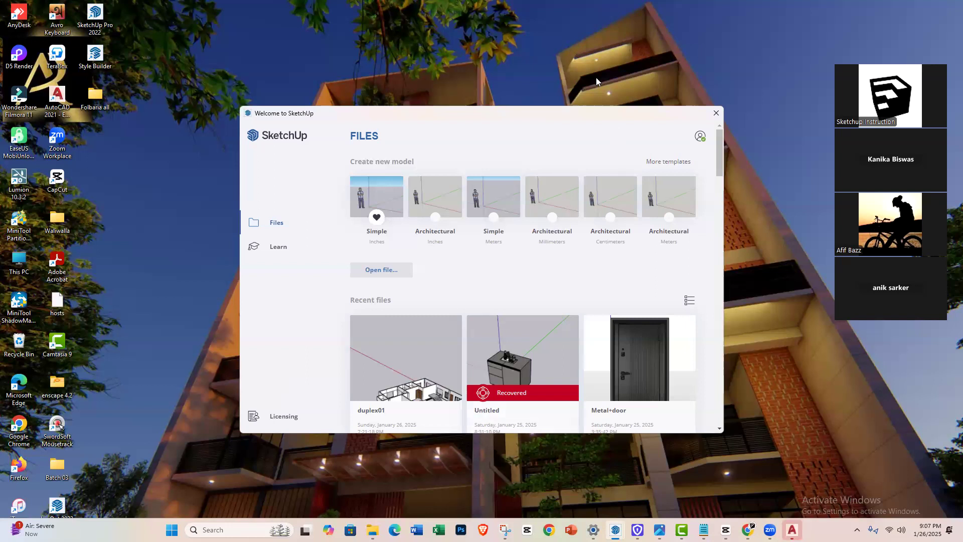
drag(586, 117, 550, 96)
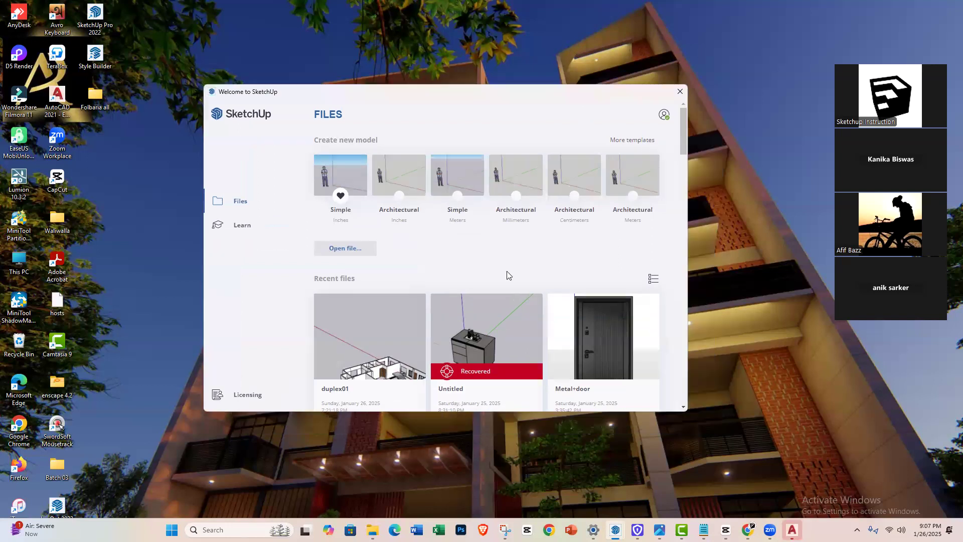
scroll(401, 290, down, 5)
scroll(401, 290, up, 4)
scroll(401, 290, up, 1)
mouse_move(791, 530)
click(792, 473)
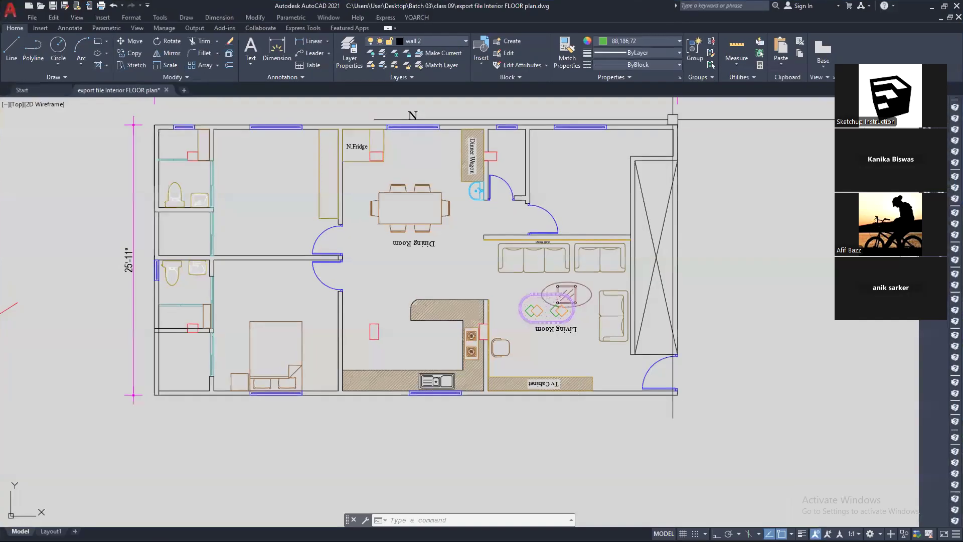
- Erase the two stacked floor plans with their blue frame and red lines, keeping only the separate furnished plan
scroll(401, 291, down, 2)
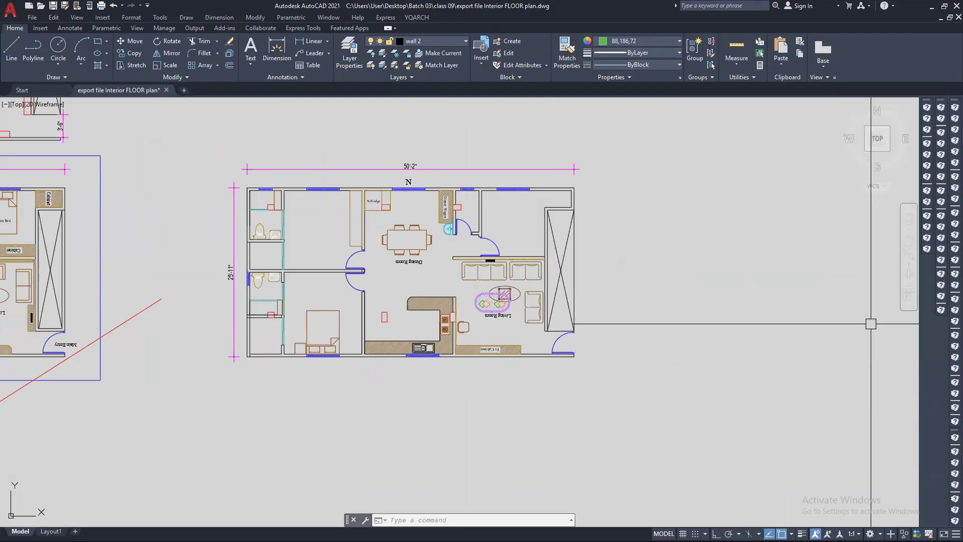
scroll(281, 296, down, 6)
scroll(299, 298, up, 8)
scroll(376, 277, down, 2)
mouse_move(433, 286)
middle_down()
mouse_move(487, 307)
mouse_move(555, 292)
middle_up()
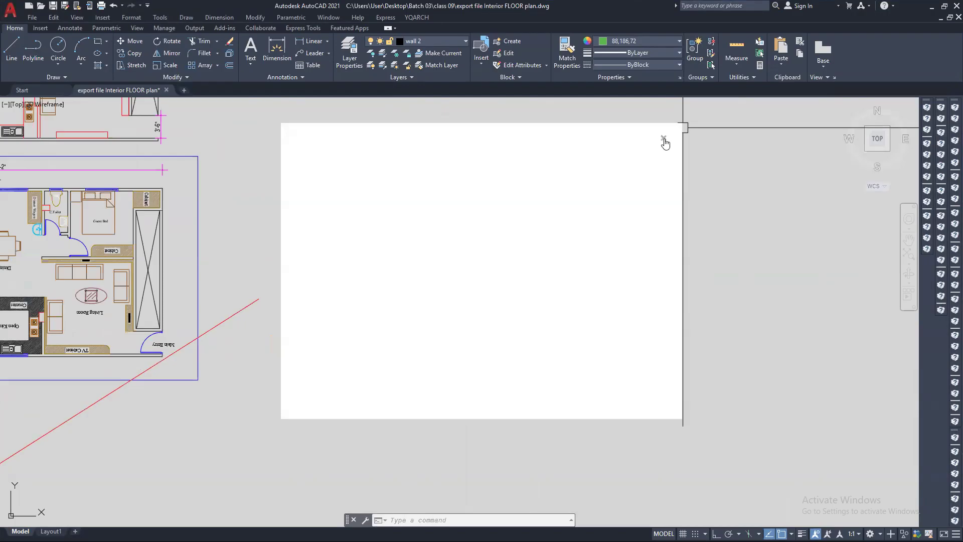
click(663, 139)
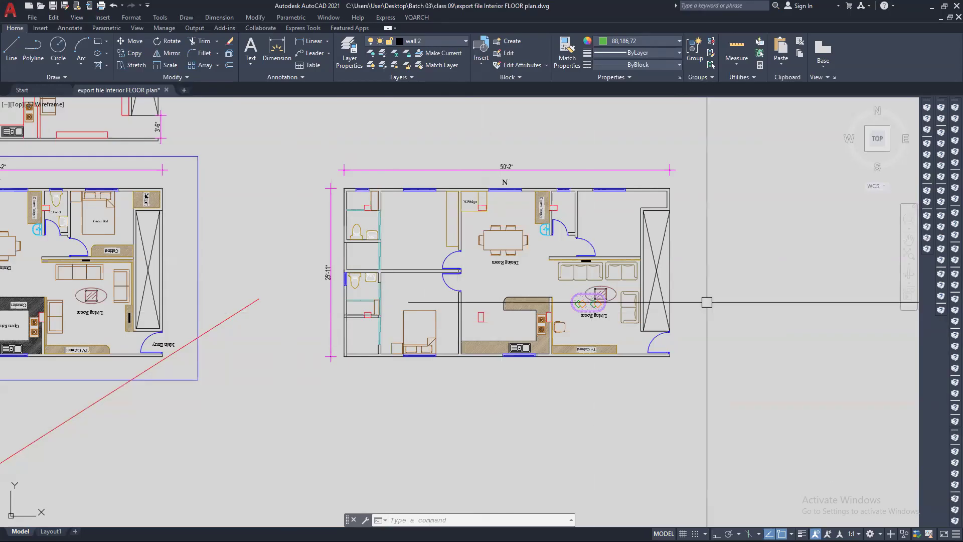
scroll(511, 323, down, 2)
scroll(258, 381, down, 4)
middle_drag(335, 391, 456, 383)
click(410, 393)
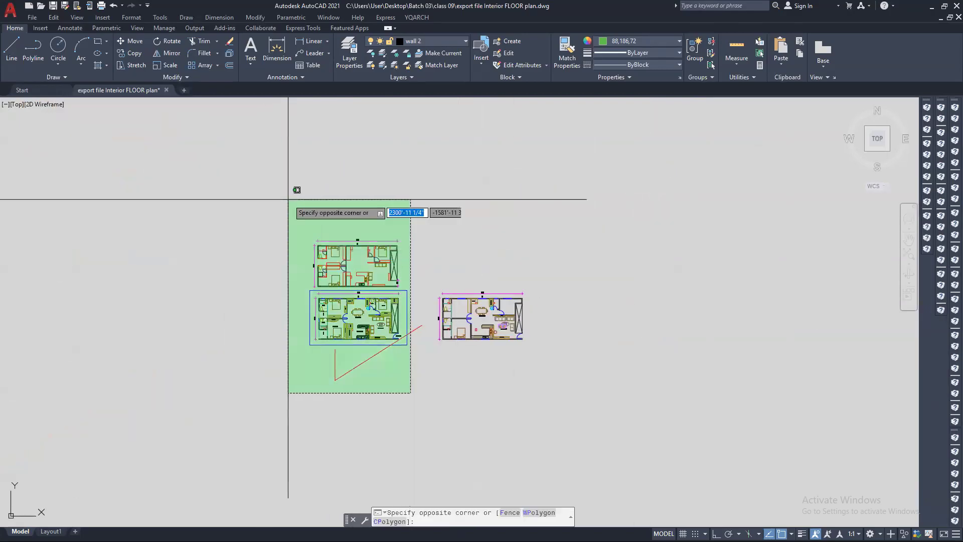
click(289, 199)
key(Delete)
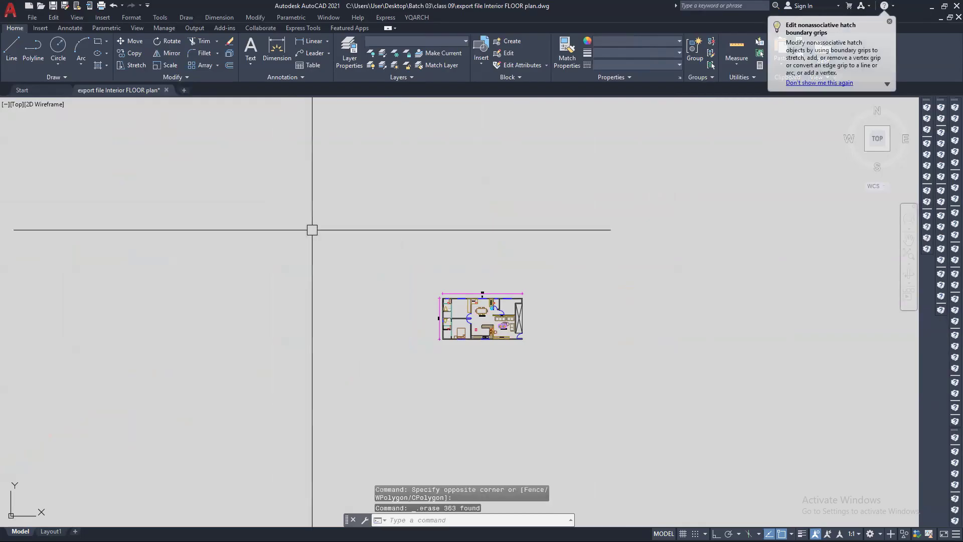
- Erase the other drawings lying far to the left of the furnished floor plan
scroll(385, 271, down, 8)
click(344, 327)
click(191, 213)
key(Delete)
scroll(683, 203, down, 5)
scroll(183, 338, up, 5)
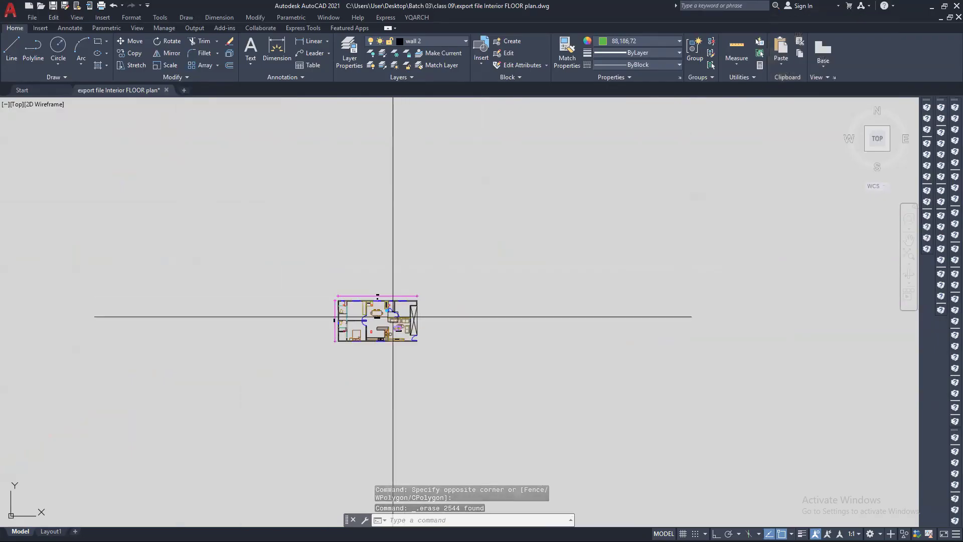
- Select all objects and examine the model space around the floor plan for stray geometry
scroll(393, 316, up, 2)
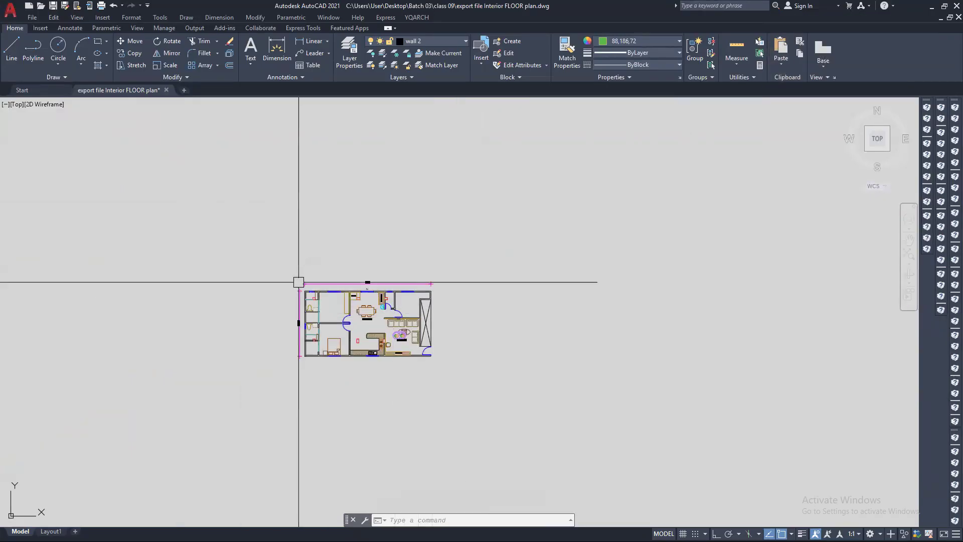
scroll(301, 284, down, 3)
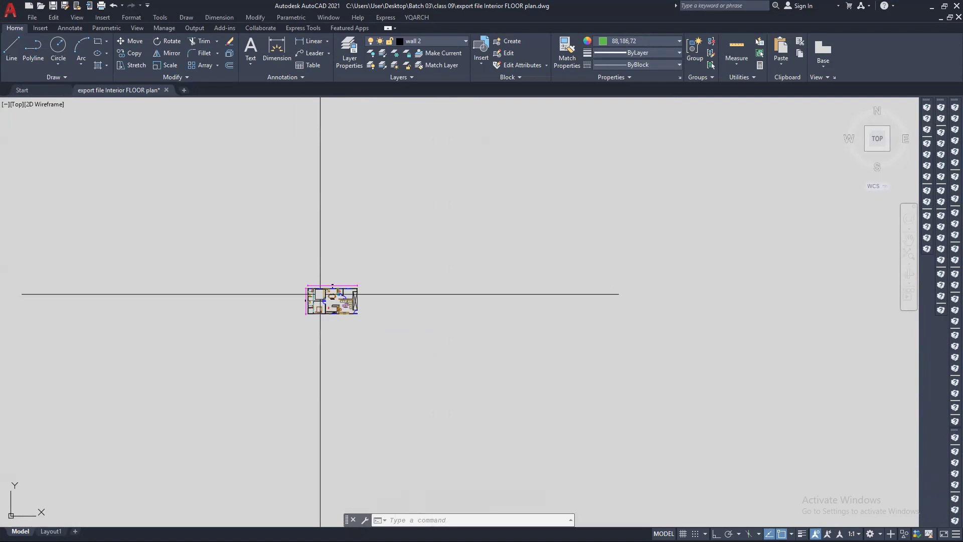
scroll(349, 294, down, 4)
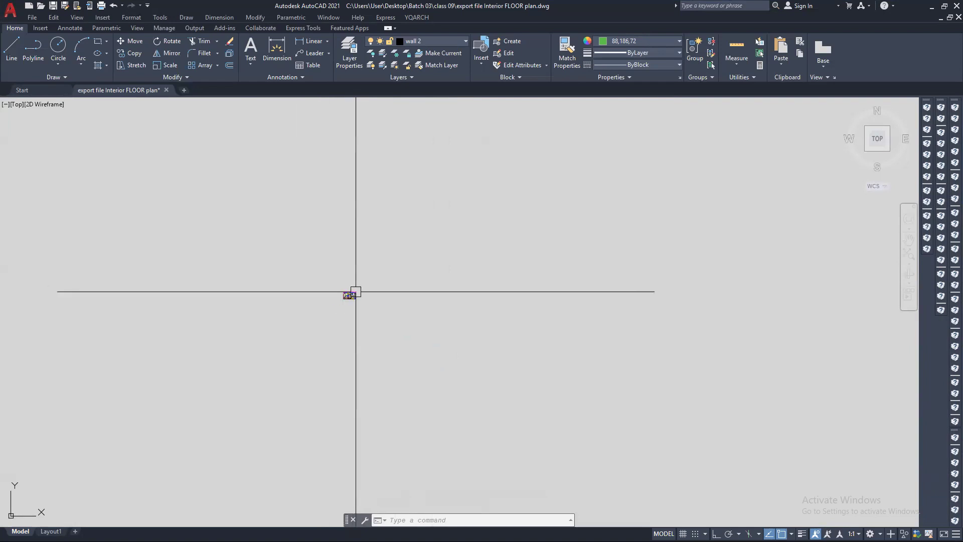
scroll(349, 295, down, 2)
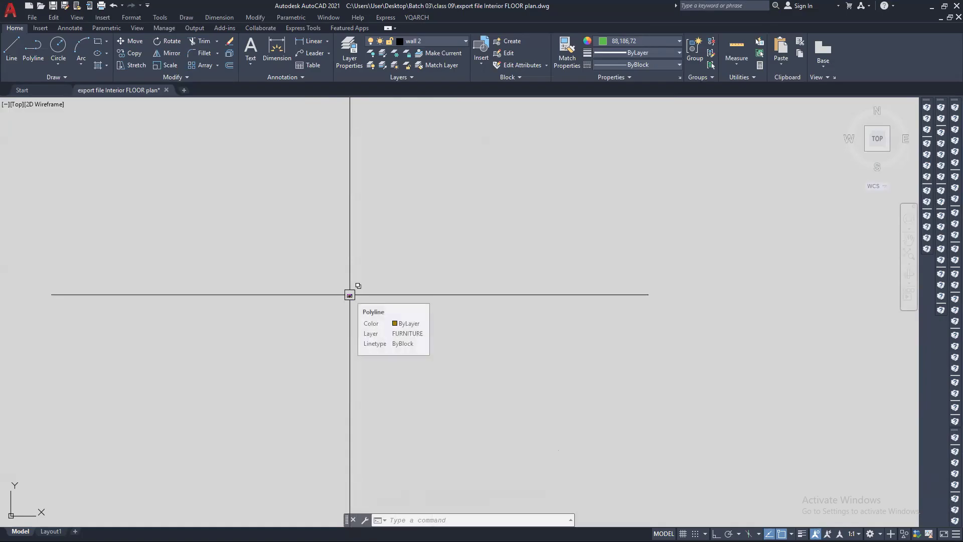
key(ctrl+a)
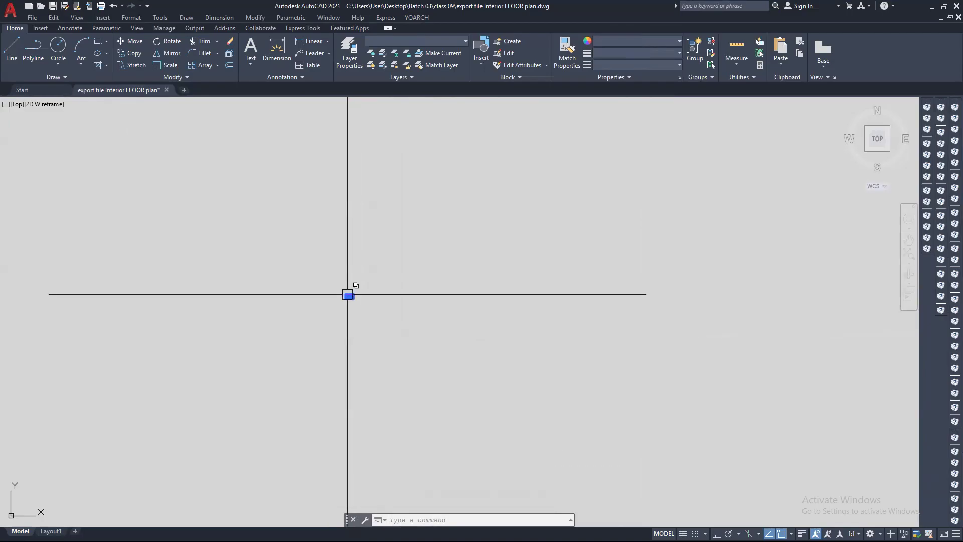
scroll(347, 294, down, 3)
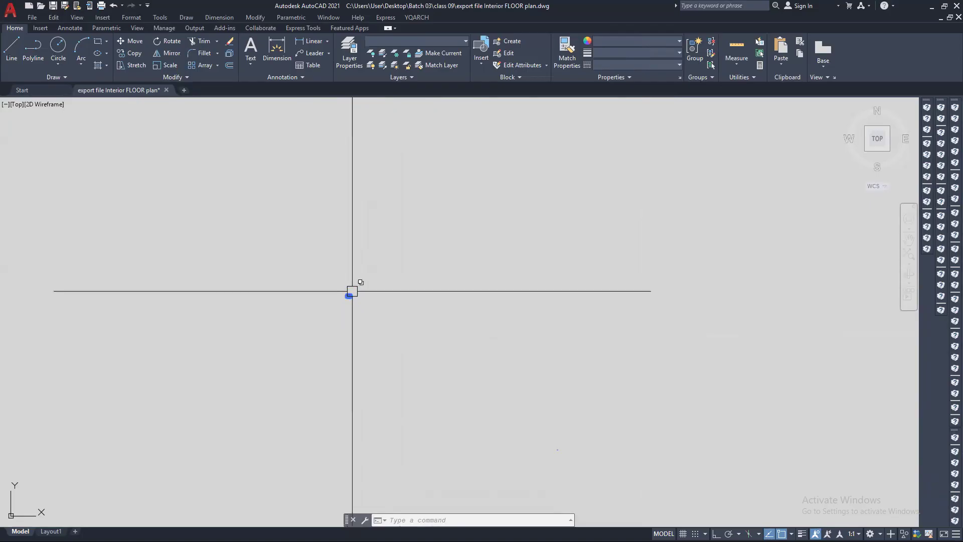
key(Delete)
scroll(528, 407, up, 2)
scroll(527, 407, up, 10)
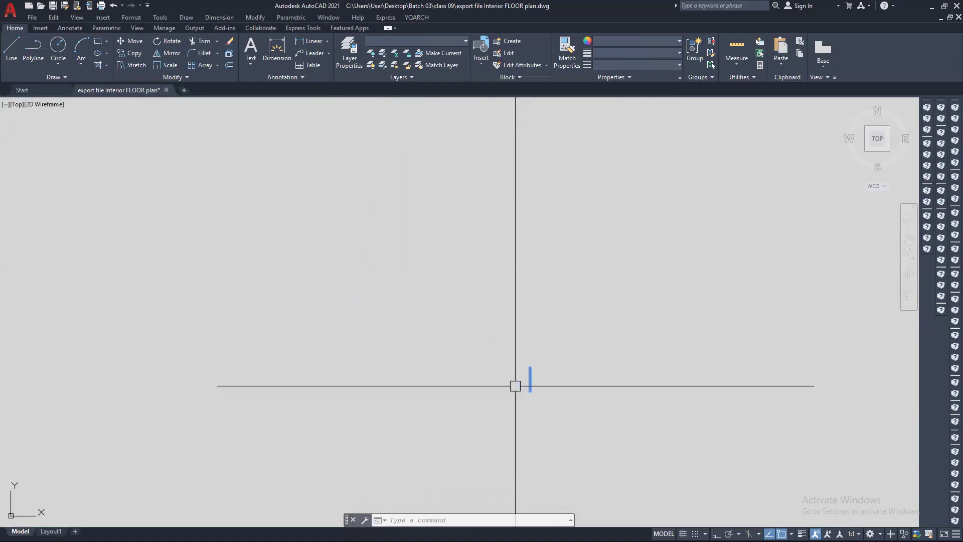
scroll(550, 383, up, 5)
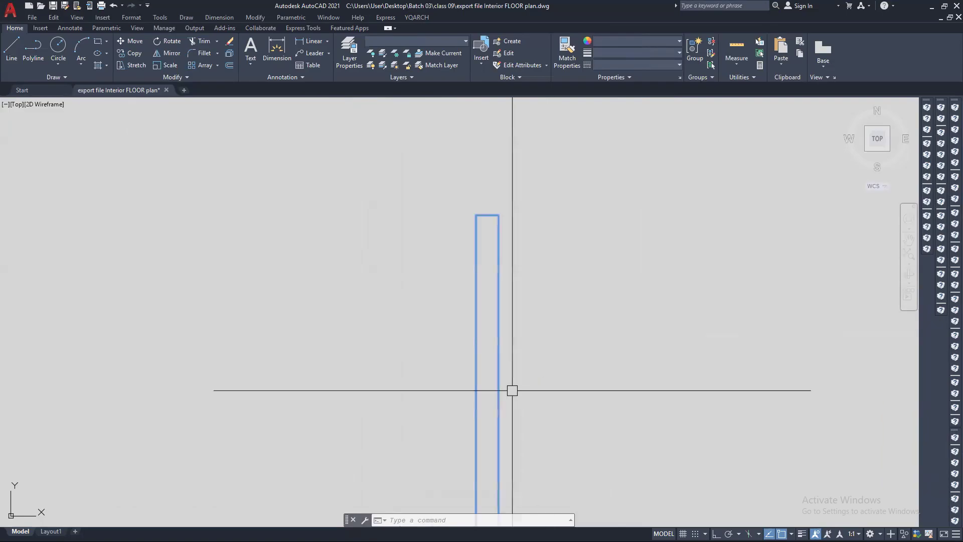
scroll(512, 390, down, 5)
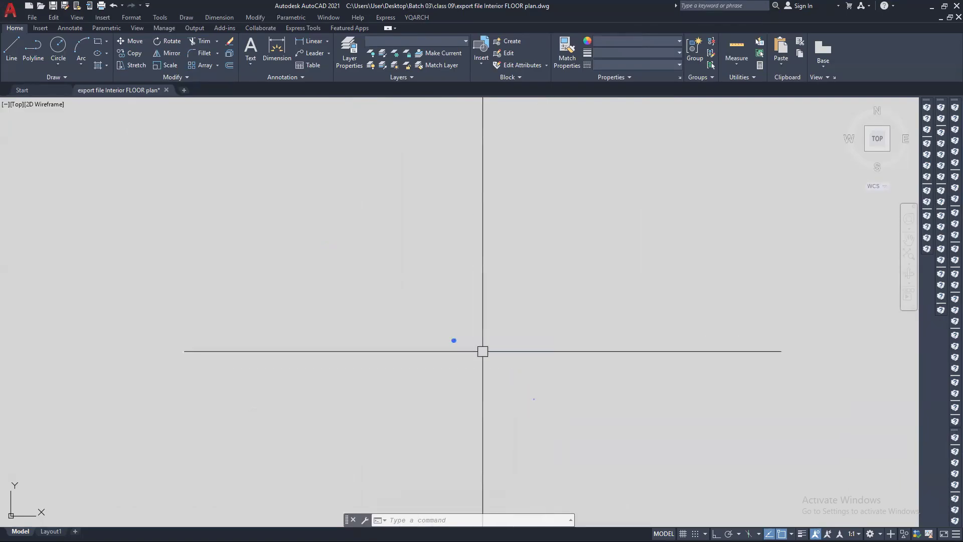
key(ctrl+o)
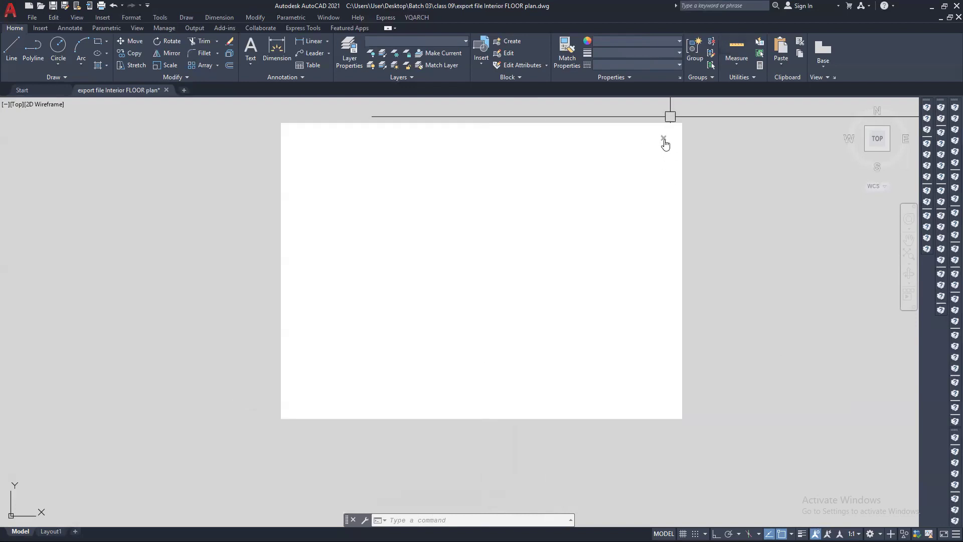
click(664, 142)
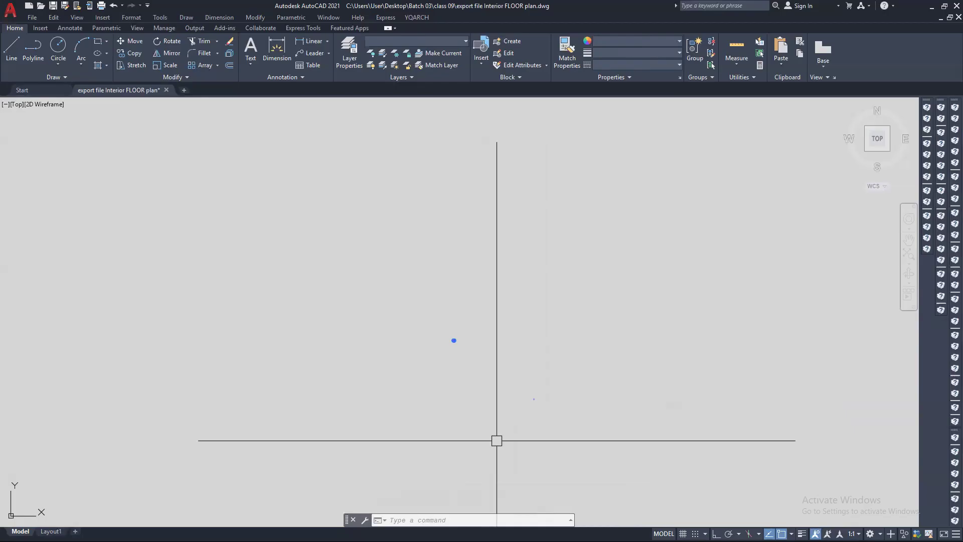
- Clear the selection and erase the stray sliding door object lying far from the floor plan
key(ctrl+a)
key(Escape)
click(589, 443)
click(513, 373)
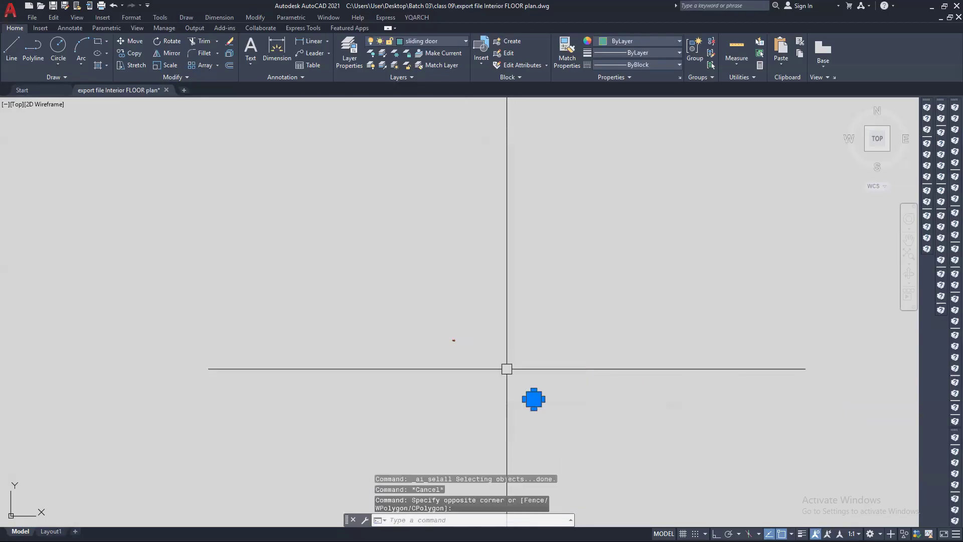
key(Delete)
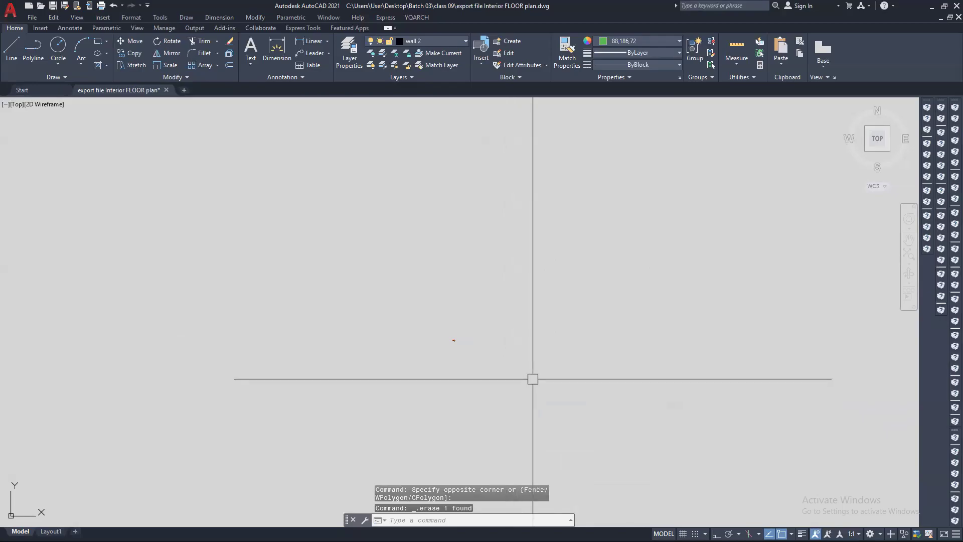
- Select everything again to check for objects outside the floor plan, and clear the selection
key(ctrl+a)
middle_drag(666, 408, 447, 390)
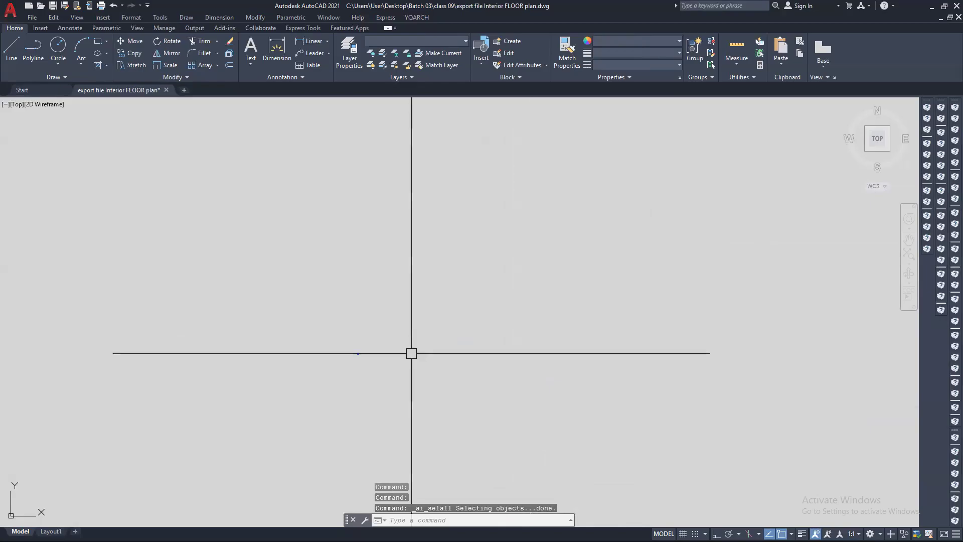
scroll(306, 365, up, 3)
scroll(365, 346, up, 4)
mouse_move(394, 349)
middle_down()
mouse_move(438, 360)
mouse_move(482, 350)
mouse_move(476, 339)
middle_up()
scroll(528, 362, down, 2)
key(Escape)
scroll(518, 297, up, 8)
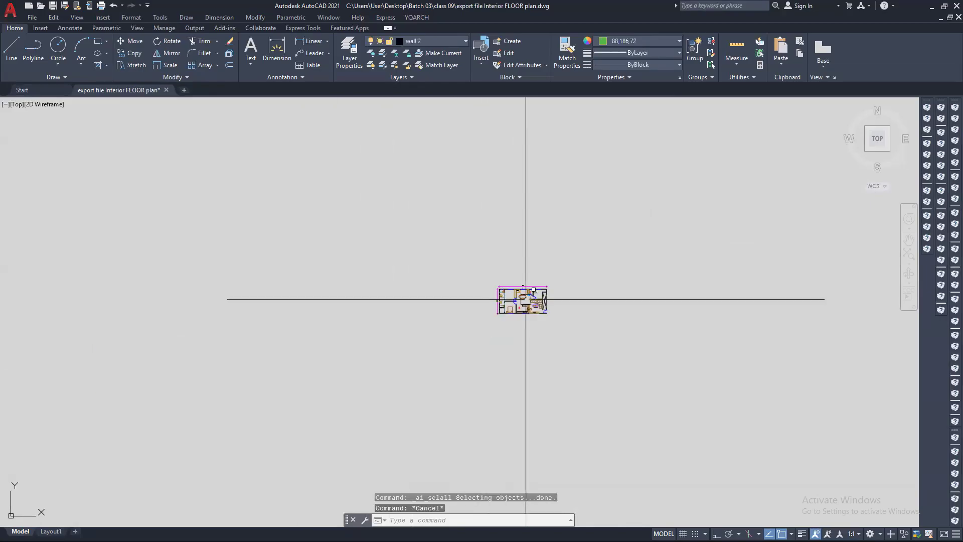
scroll(523, 303, up, 3)
middle_drag(519, 305, 445, 324)
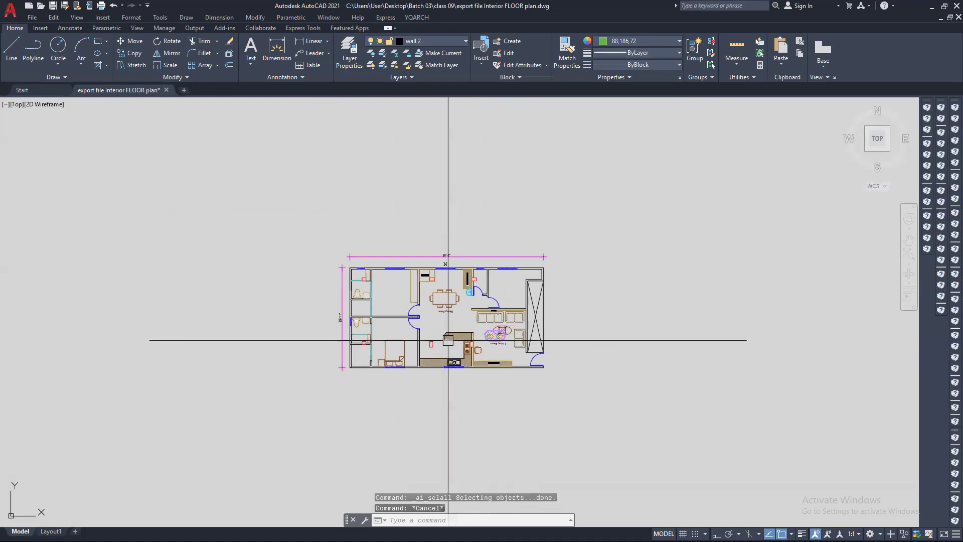
key(ctrl+a)
key(Escape)
key(Escape)
- Erase the overall horizontal and vertical dimensions around the floor plan
scroll(468, 216, up, 5)
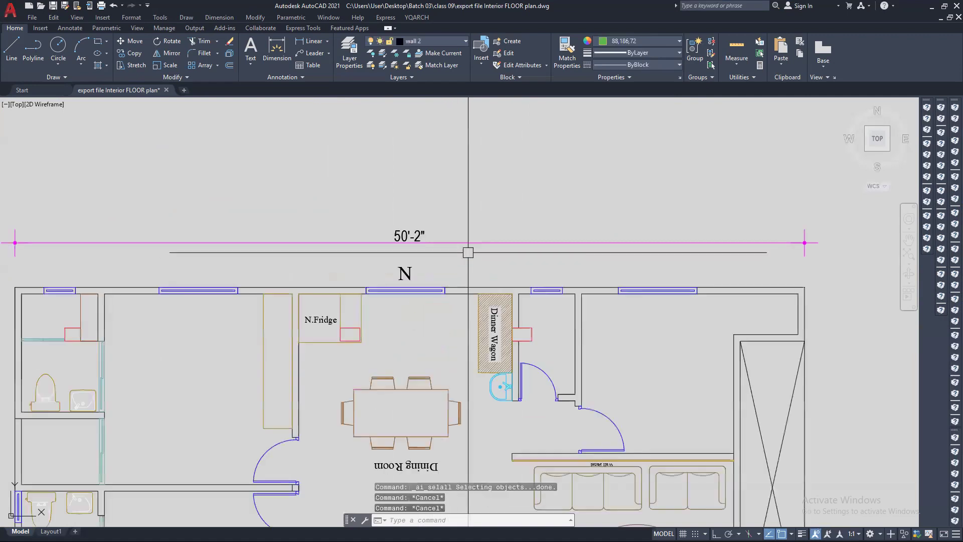
click(476, 241)
key(Delete)
scroll(479, 257, down, 6)
scroll(354, 305, up, 6)
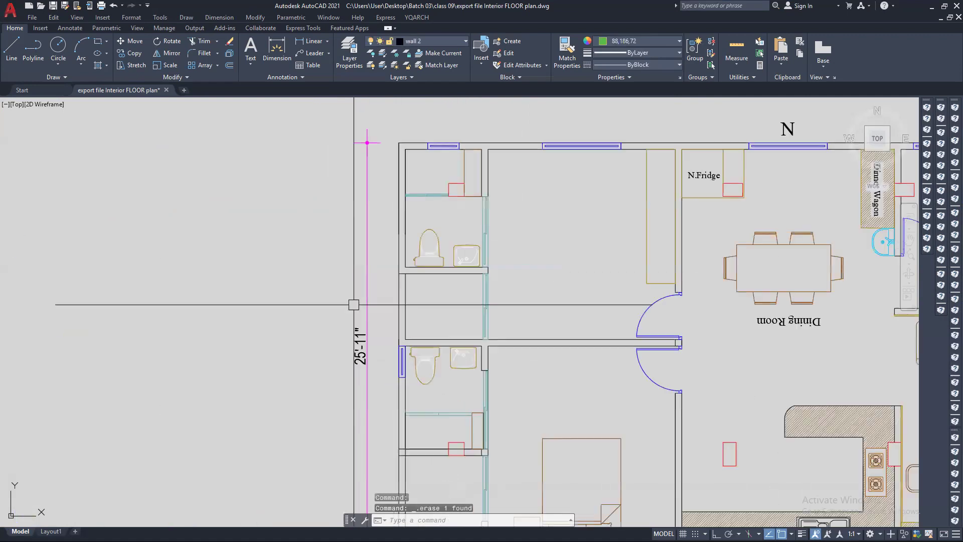
key(Delete)
- Inspect the floor plan and its surroundings for any leftover dimensions or objects
scroll(303, 312, down, 5)
scroll(492, 320, up, 5)
scroll(499, 348, down, 1)
scroll(498, 349, down, 2)
mouse_move(470, 342)
middle_down()
mouse_move(450, 340)
mouse_move(384, 283)
mouse_move(408, 271)
mouse_move(438, 317)
mouse_move(431, 258)
middle_up()
scroll(466, 318, down, 6)
scroll(468, 286, up, 6)
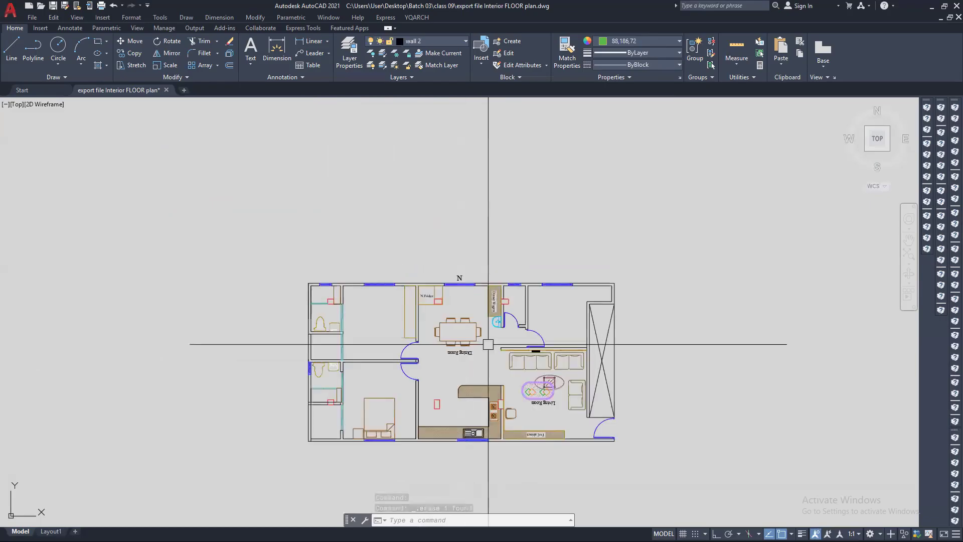
middle_drag(472, 337, 404, 315)
scroll(393, 286, up, 1)
scroll(473, 317, up, 1)
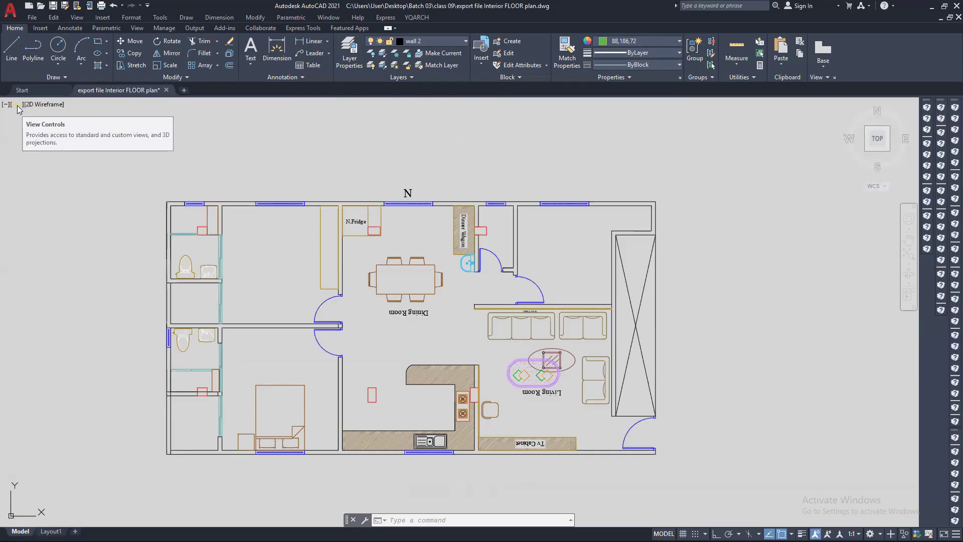
click(53, 105)
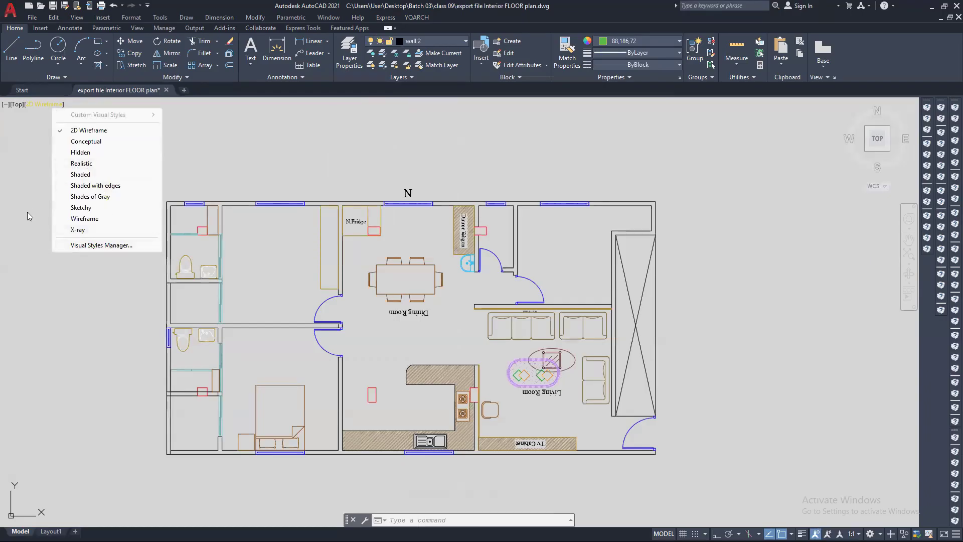
click(2, 200)
click(41, 156)
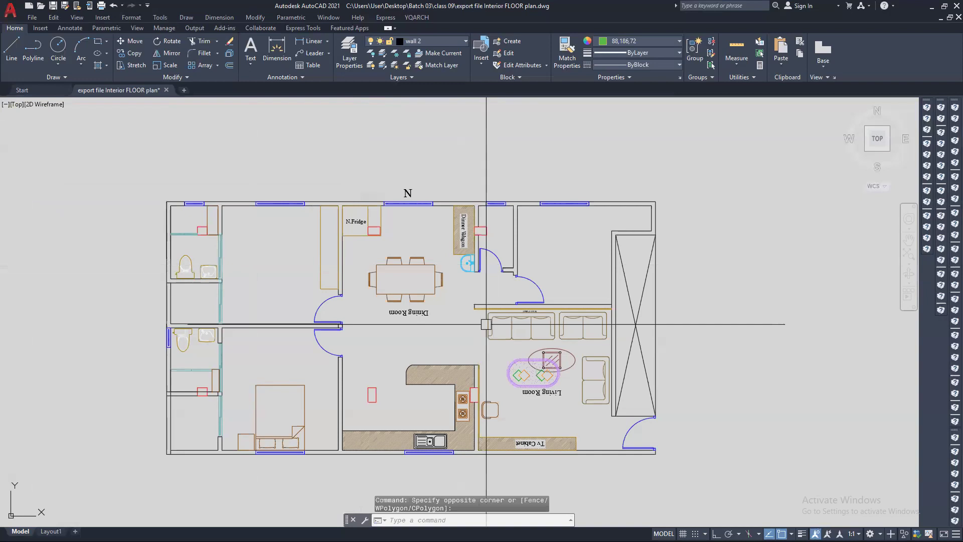
- Switch the viewport to the Left view and examine the floor plan edge-on
click(16, 105)
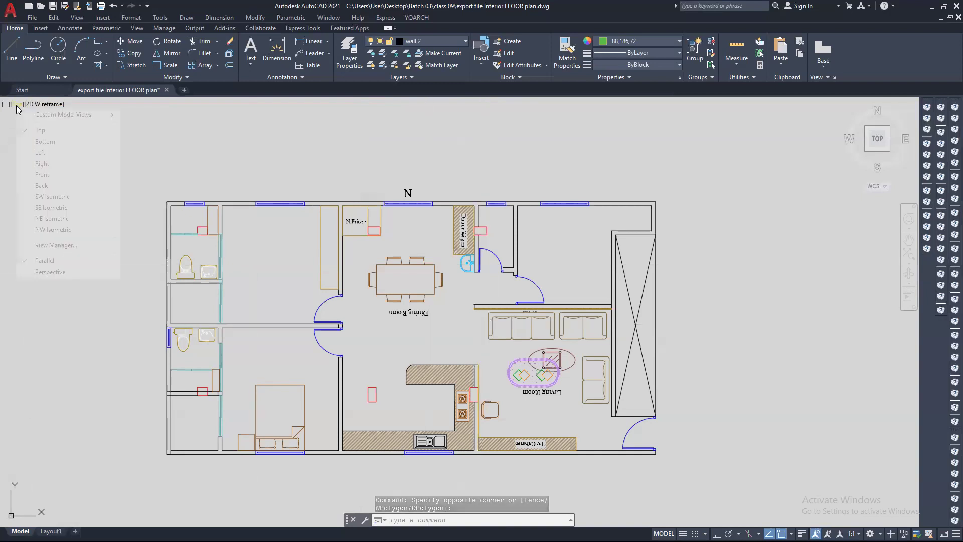
click(44, 153)
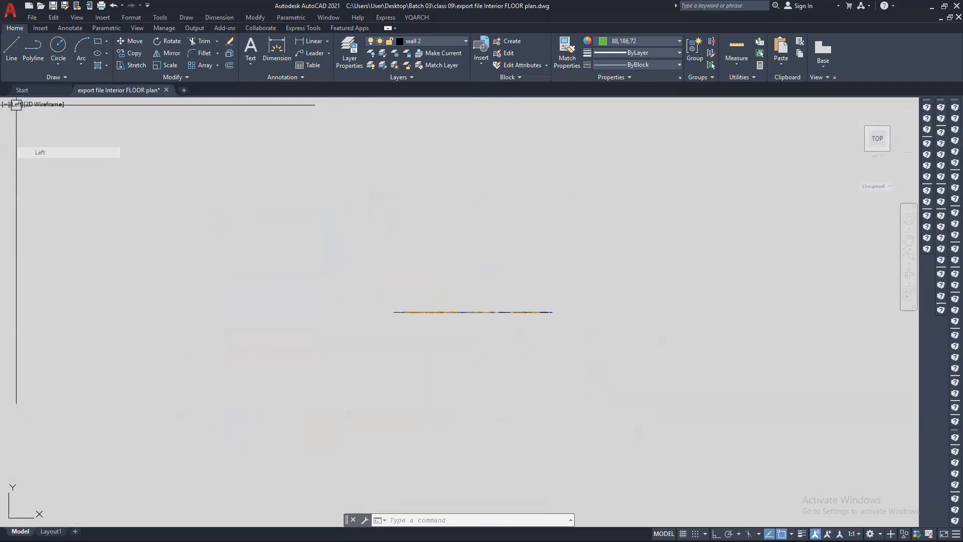
scroll(401, 315, up, 5)
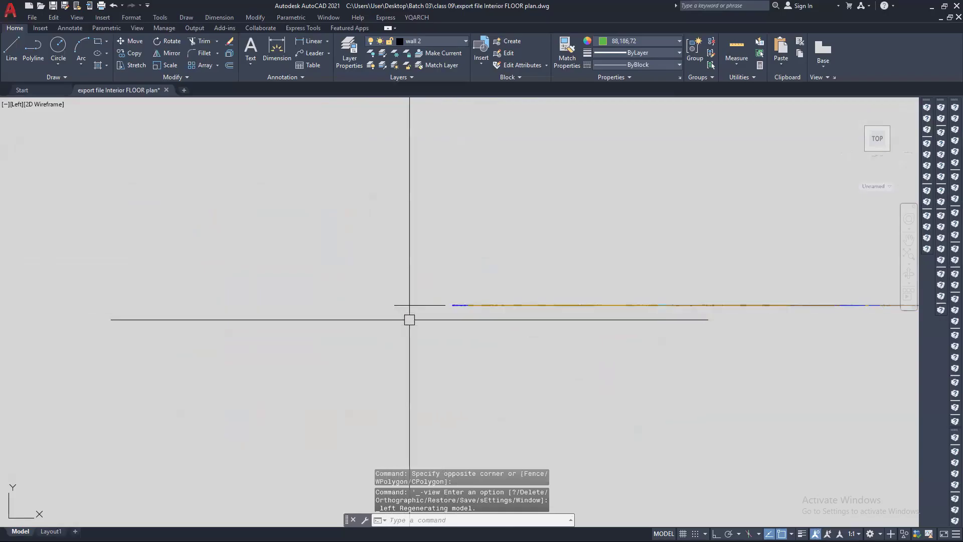
middle_drag(665, 334, 491, 345)
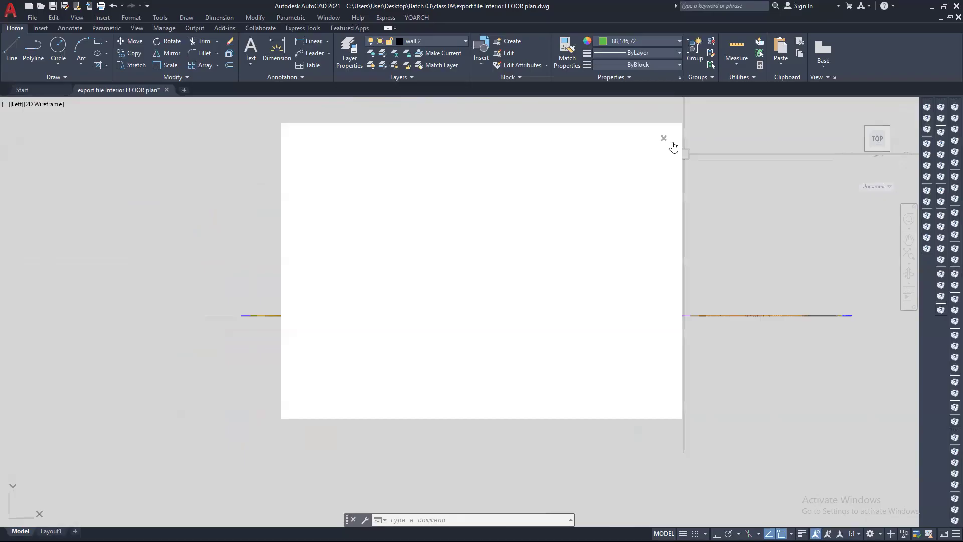
- Examine the floor plan edge-on in the Left view, checking both ends for objects lying outside it or off its plane
click(664, 140)
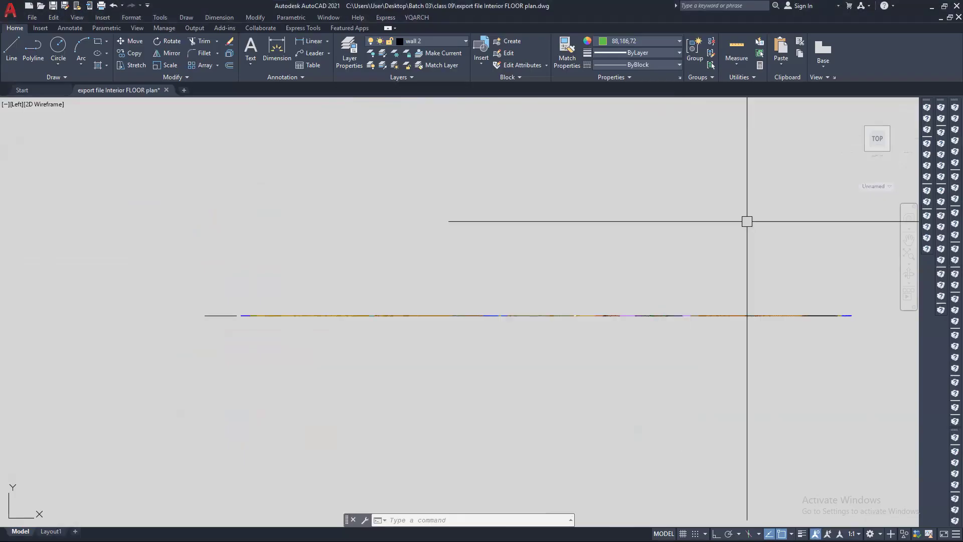
scroll(802, 321, up, 2)
scroll(805, 325, up, 2)
scroll(805, 325, up, 5)
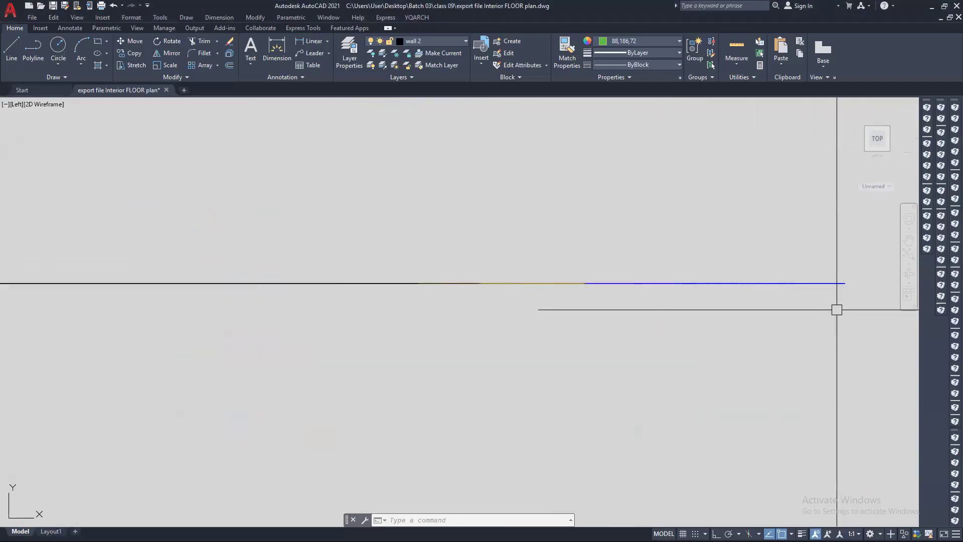
scroll(851, 282, down, 3)
scroll(855, 286, down, 2)
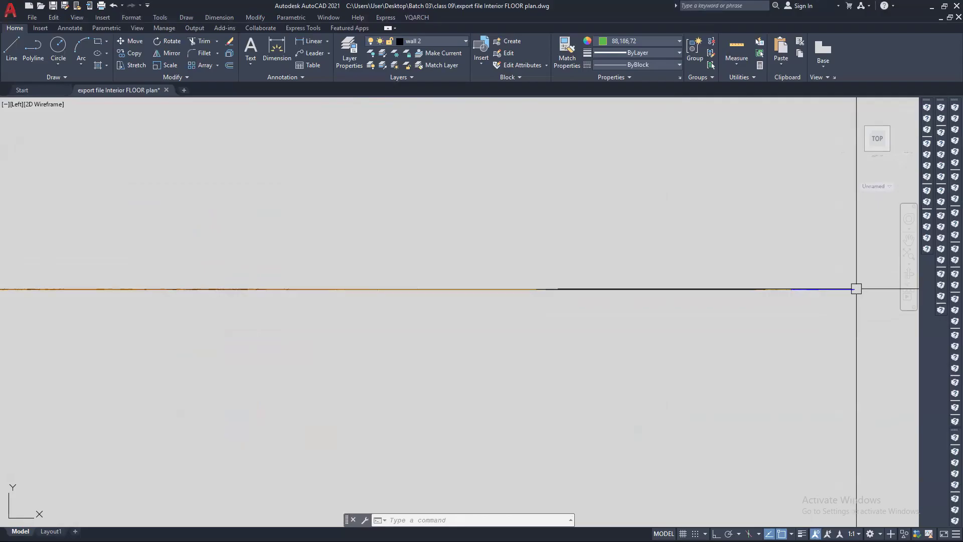
scroll(245, 293, up, 6)
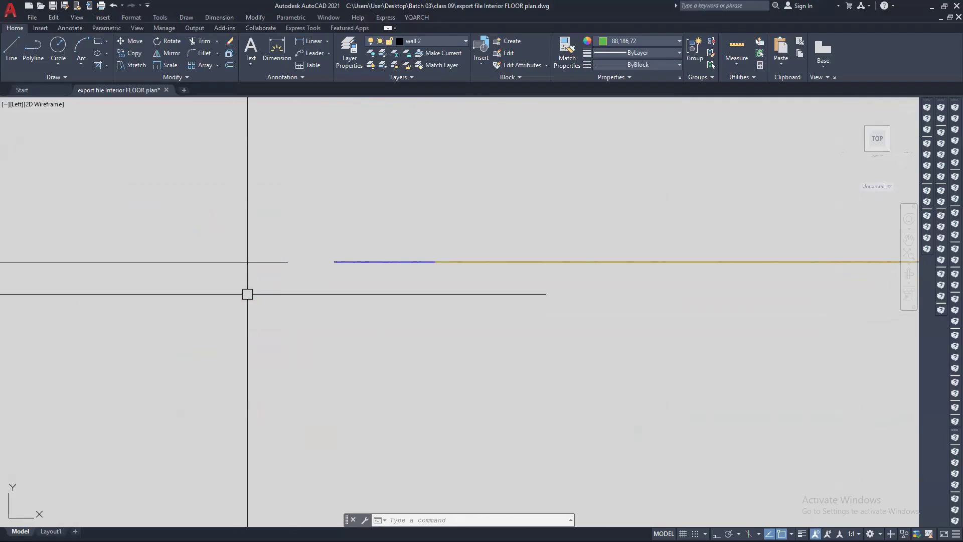
middle_drag(331, 286, 466, 311)
scroll(478, 312, down, 2)
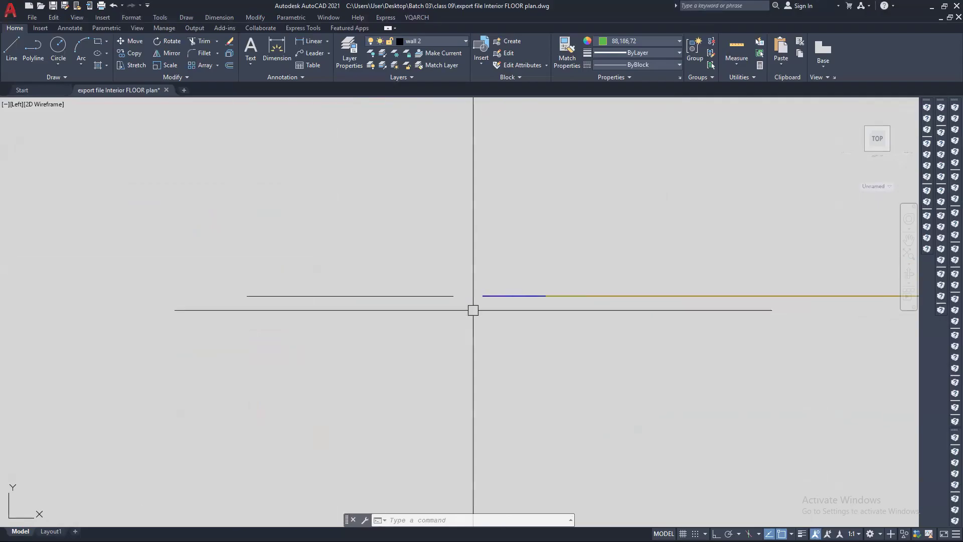
scroll(488, 318, up, 4)
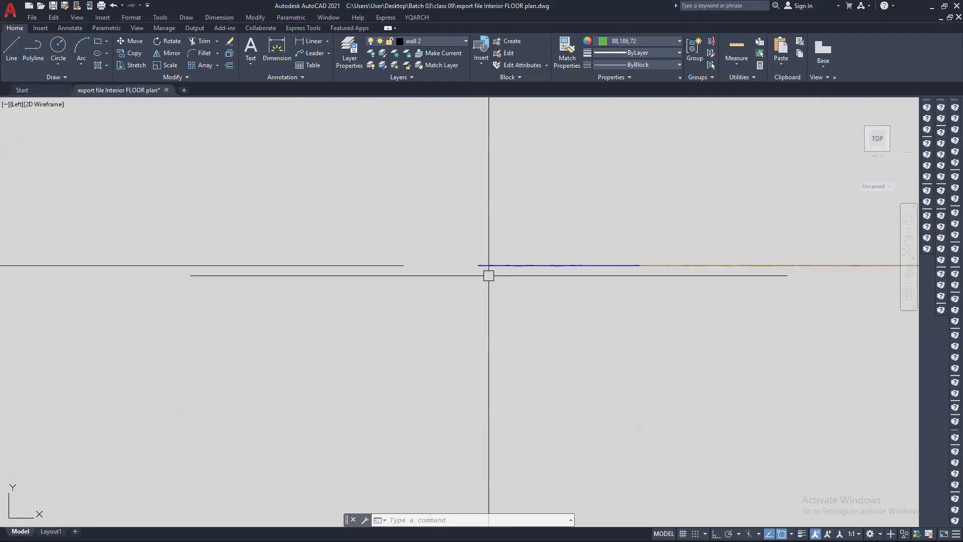
scroll(431, 276, down, 6)
scroll(400, 271, up, 6)
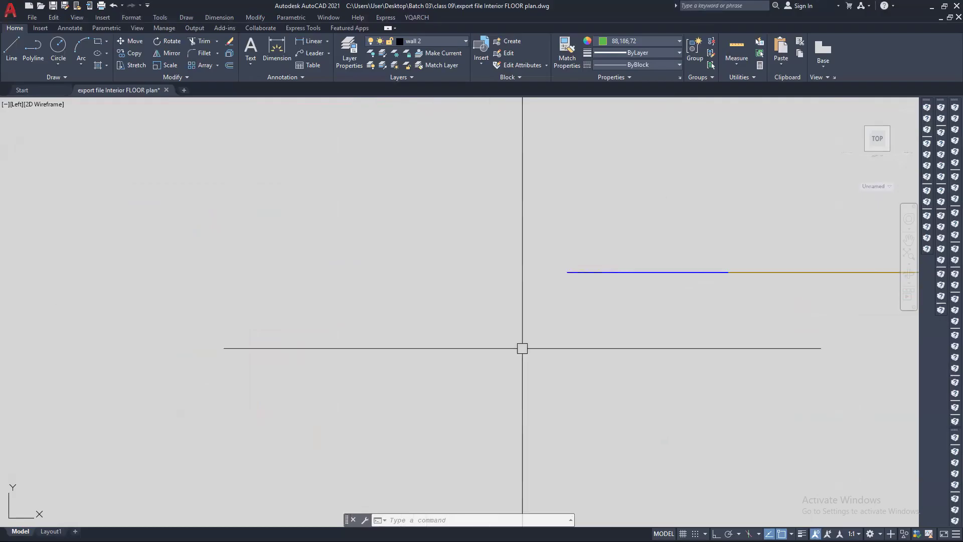
scroll(468, 334, down, 6)
scroll(467, 344, down, 5)
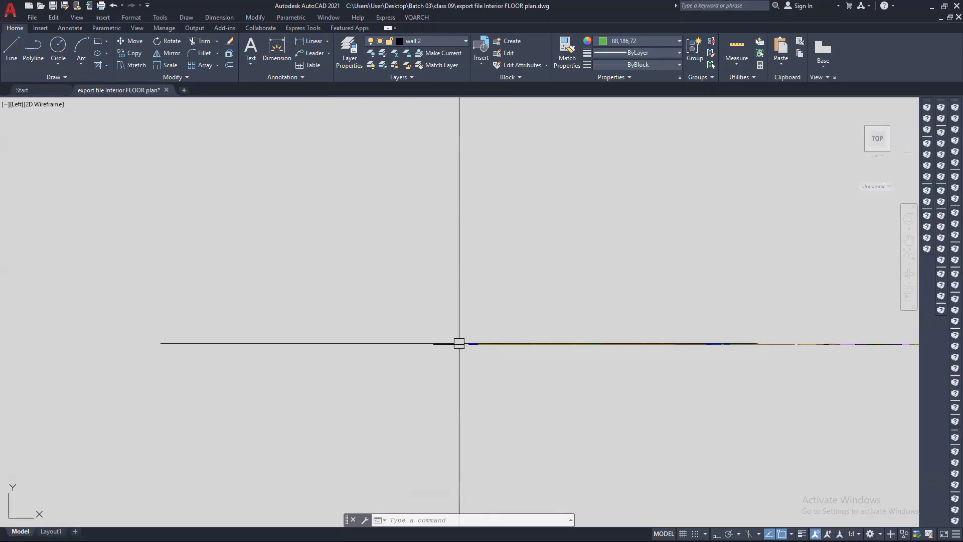
scroll(459, 344, up, 3)
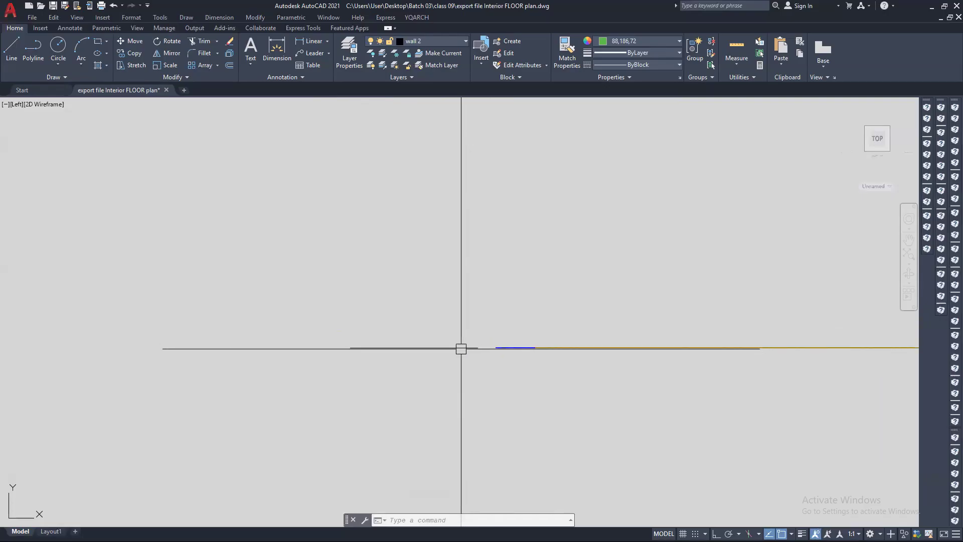
- Select the separate object beyond the plan's end and switch to the Top view to identify it
click(462, 340)
click(420, 351)
scroll(473, 363, up, 4)
scroll(473, 364, down, 6)
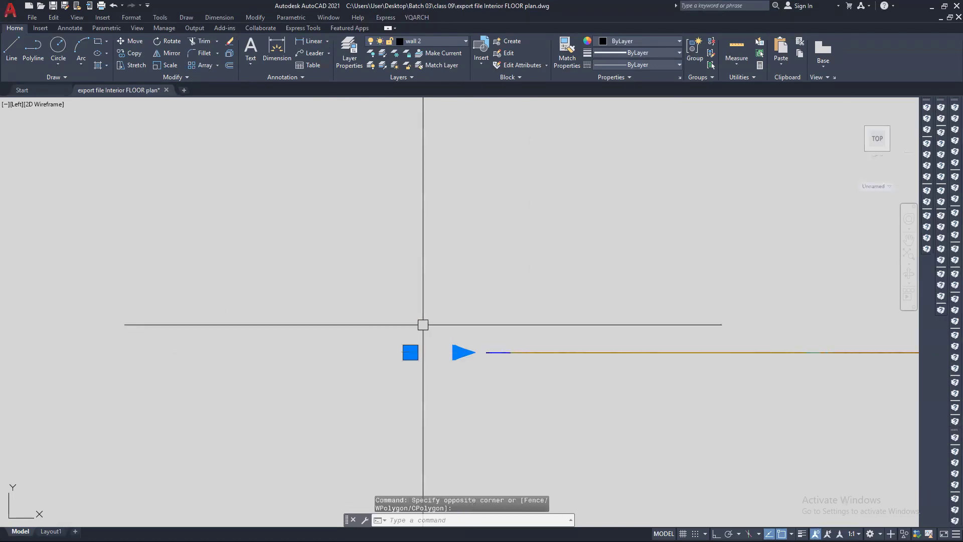
click(16, 105)
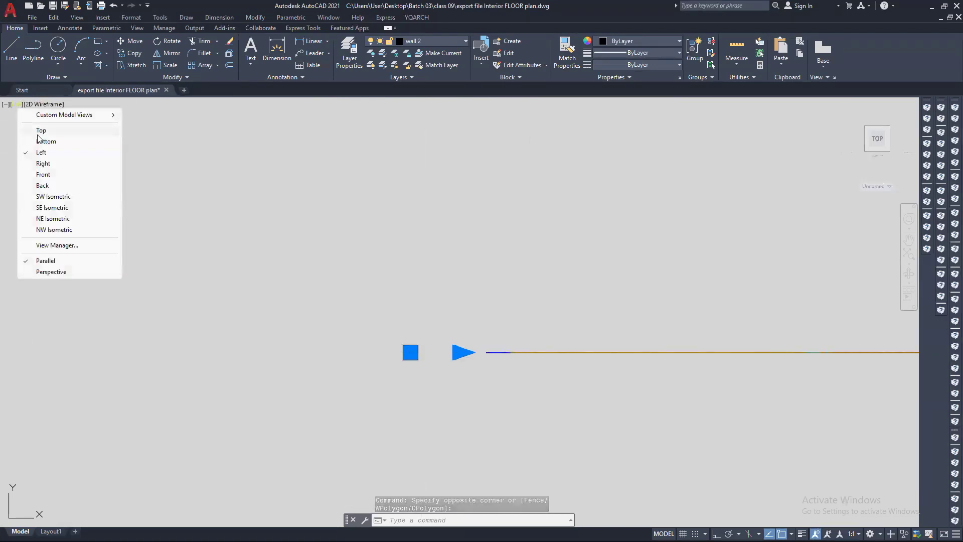
click(40, 134)
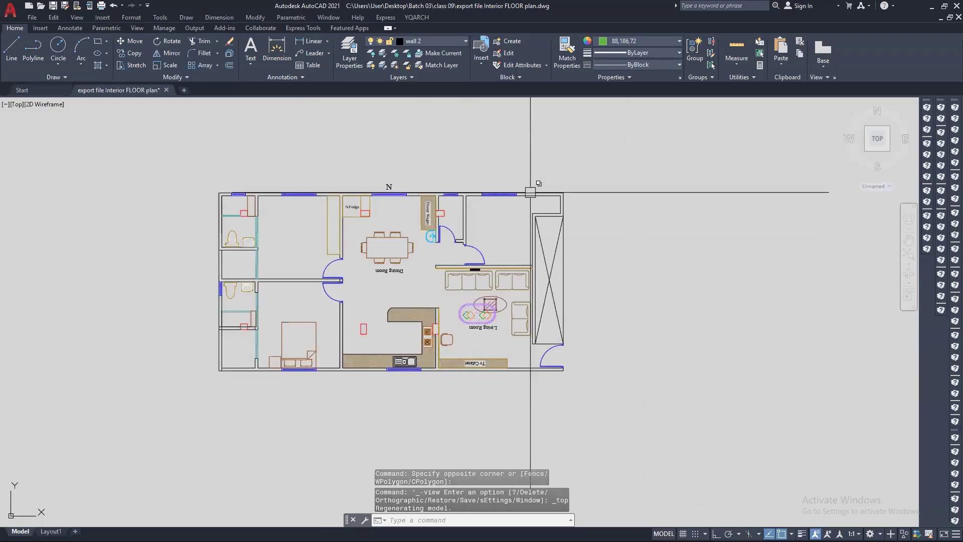
scroll(434, 200, down, 2)
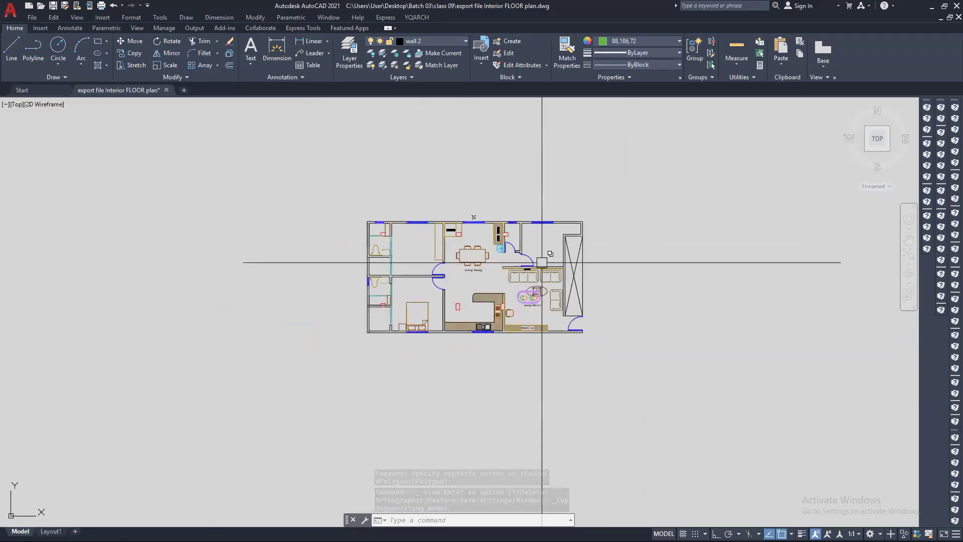
scroll(543, 270, up, 8)
scroll(543, 269, down, 6)
middle_drag(694, 269, 544, 277)
- Return to the Left view and erase the separate object beyond the end of the floor plan
click(20, 104)
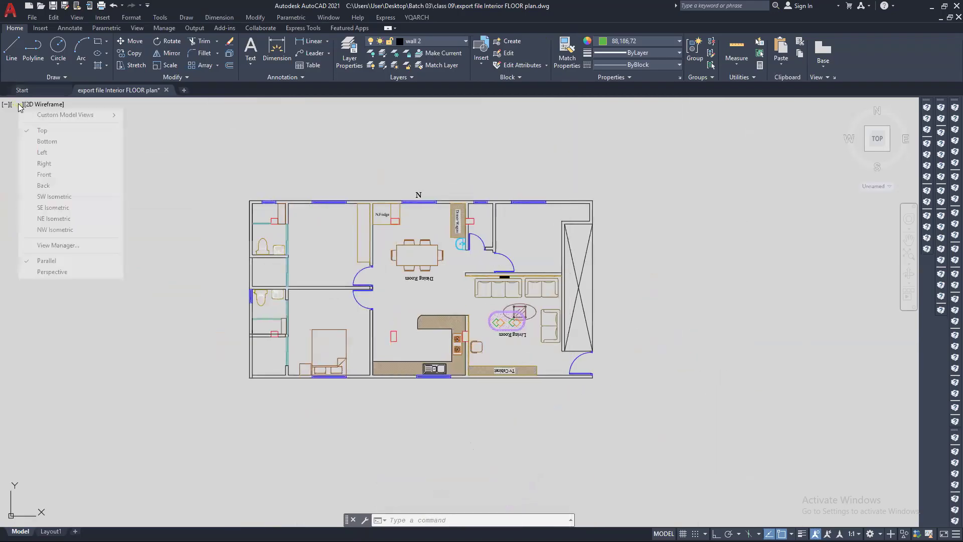
click(43, 154)
middle_drag(339, 312, 352, 322)
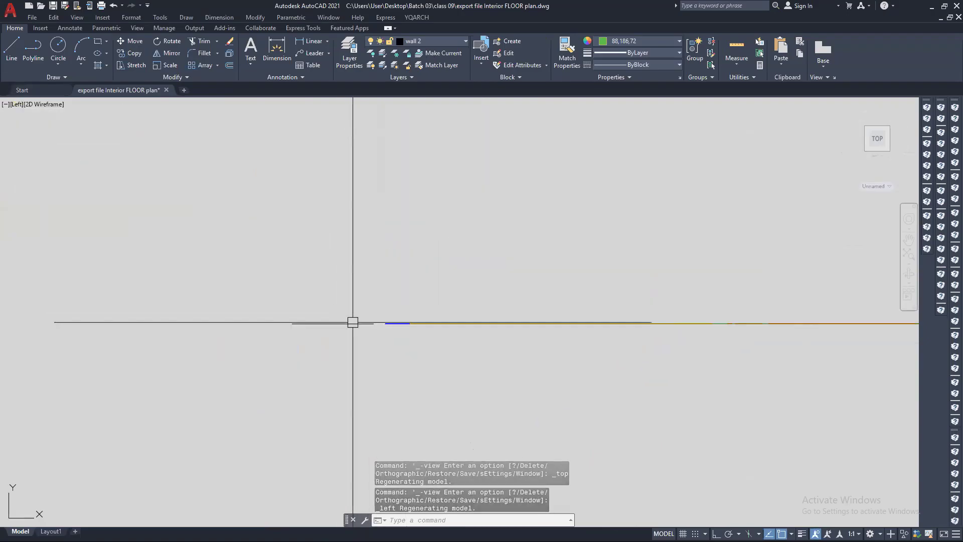
click(352, 322)
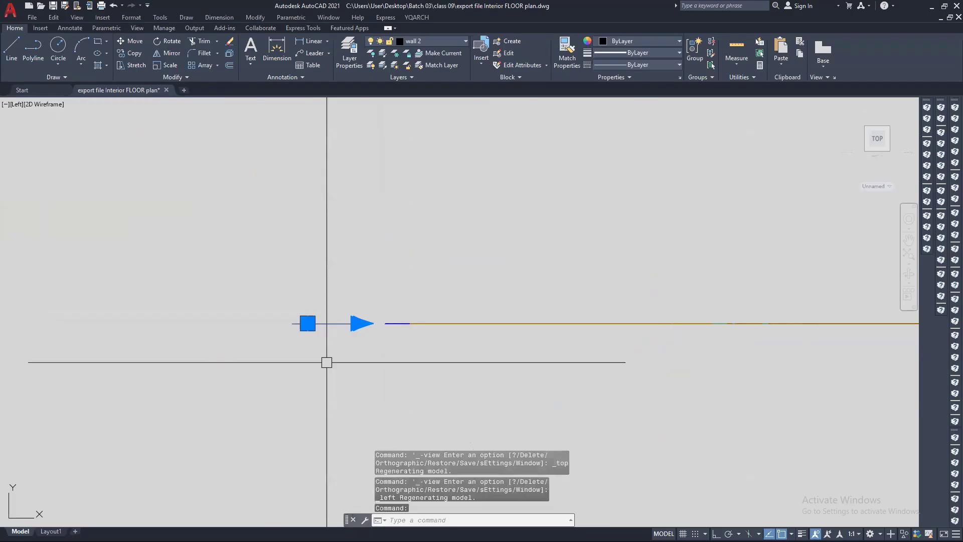
key(Delete)
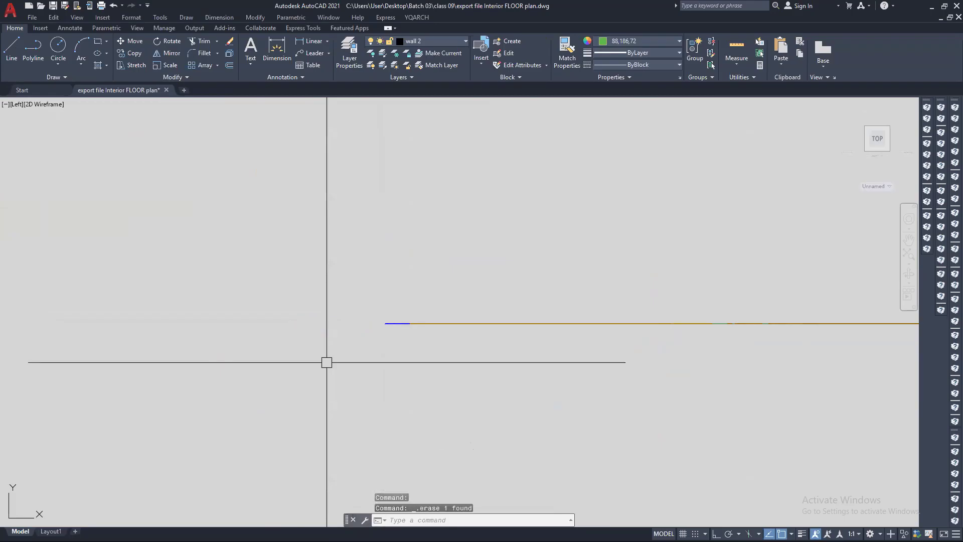
- Switch to the Right view and examine both ends of the floor plan edge-on for stray objects
click(16, 104)
click(39, 164)
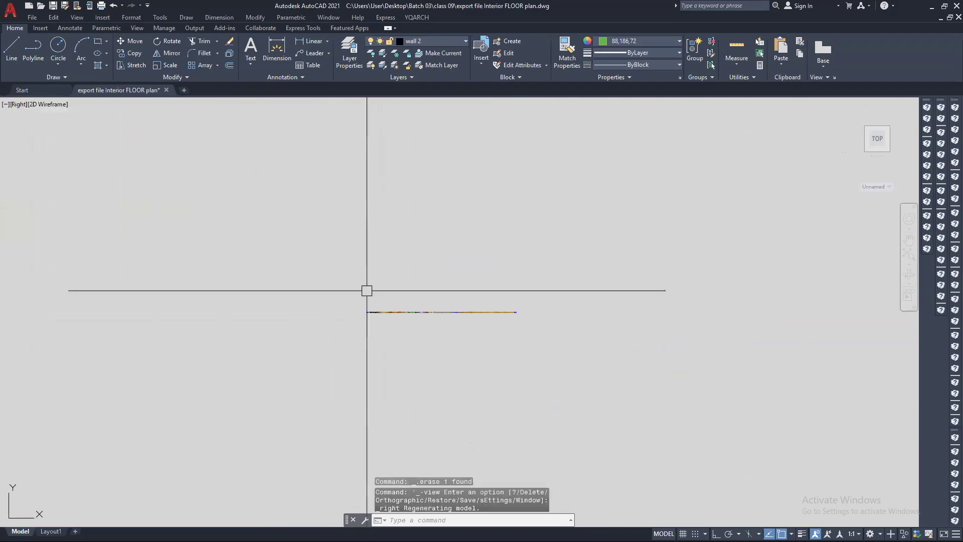
scroll(188, 295, up, 10)
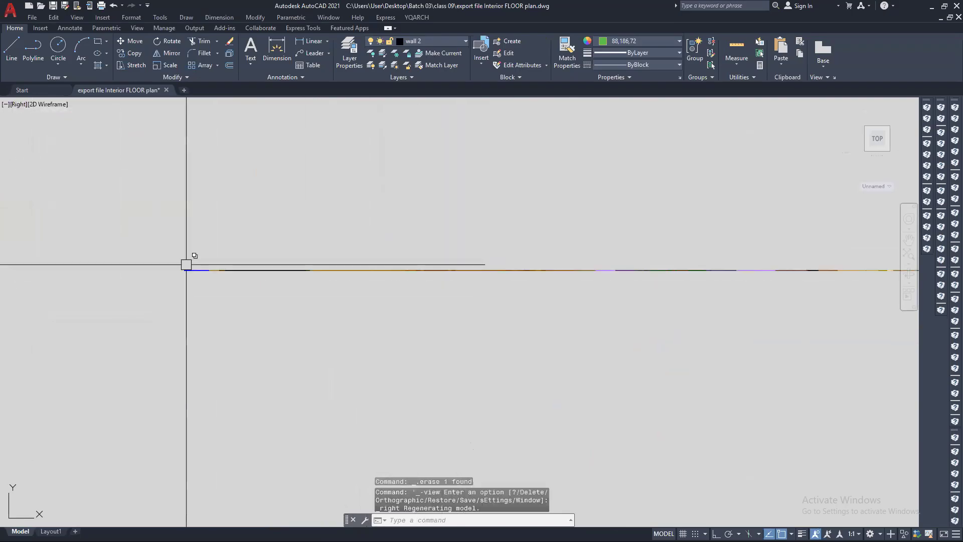
scroll(271, 285, down, 10)
middle_drag(751, 295, 477, 328)
scroll(631, 322, up, 8)
scroll(630, 324, down, 6)
scroll(561, 324, up, 6)
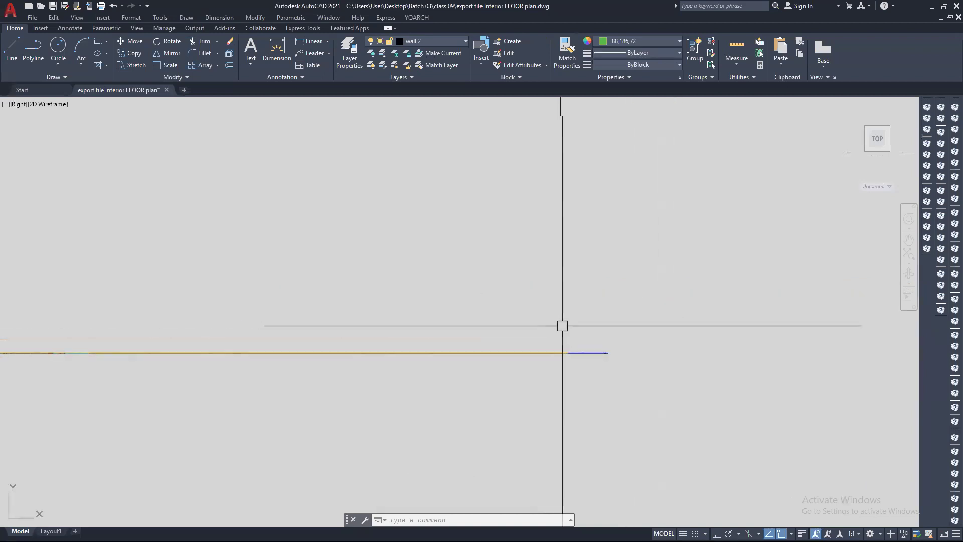
scroll(376, 308, down, 9)
scroll(301, 306, up, 2)
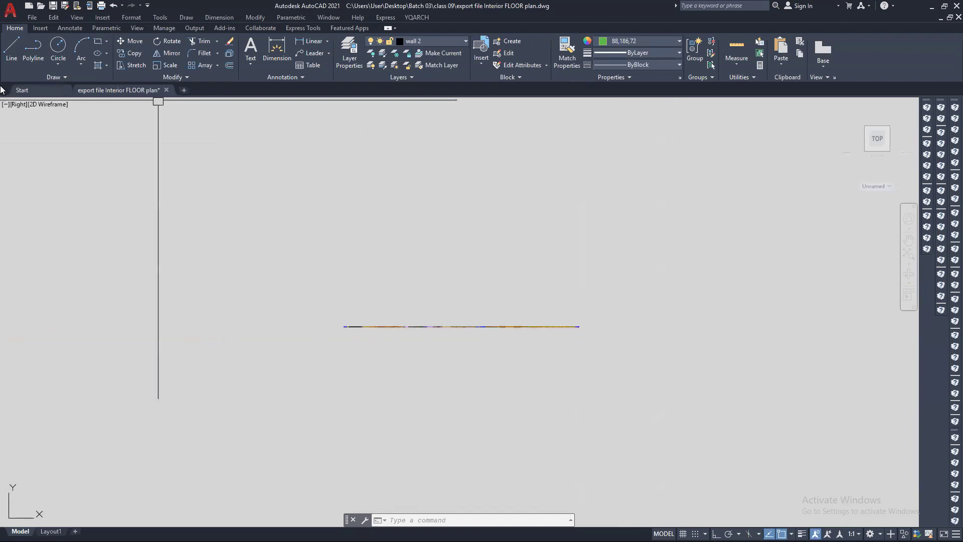
click(18, 105)
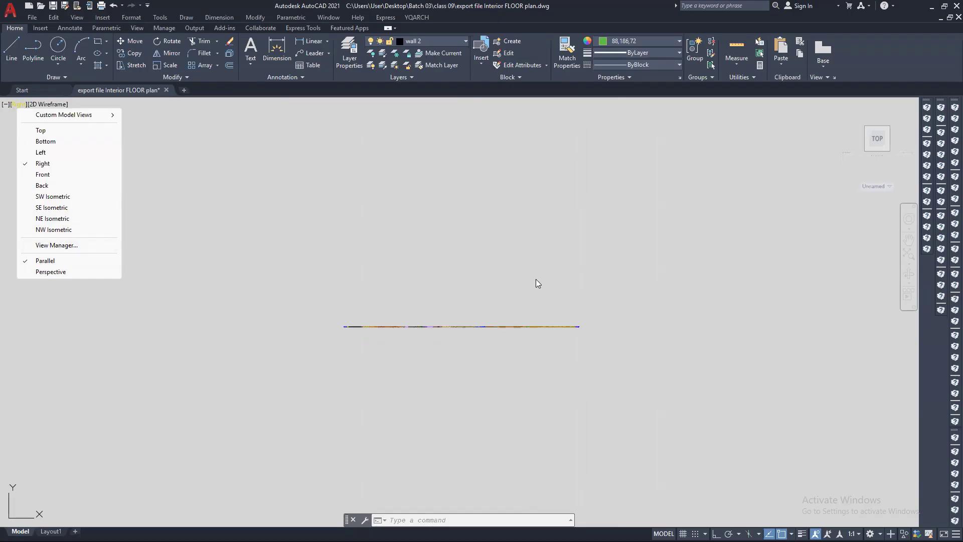
click(377, 352)
scroll(340, 330, up, 5)
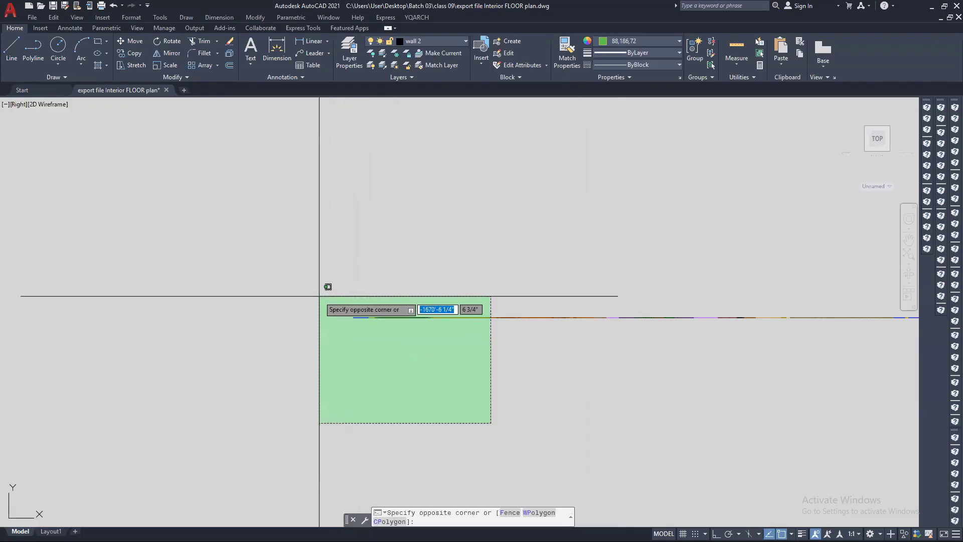
key(Escape)
scroll(451, 326, down, 3)
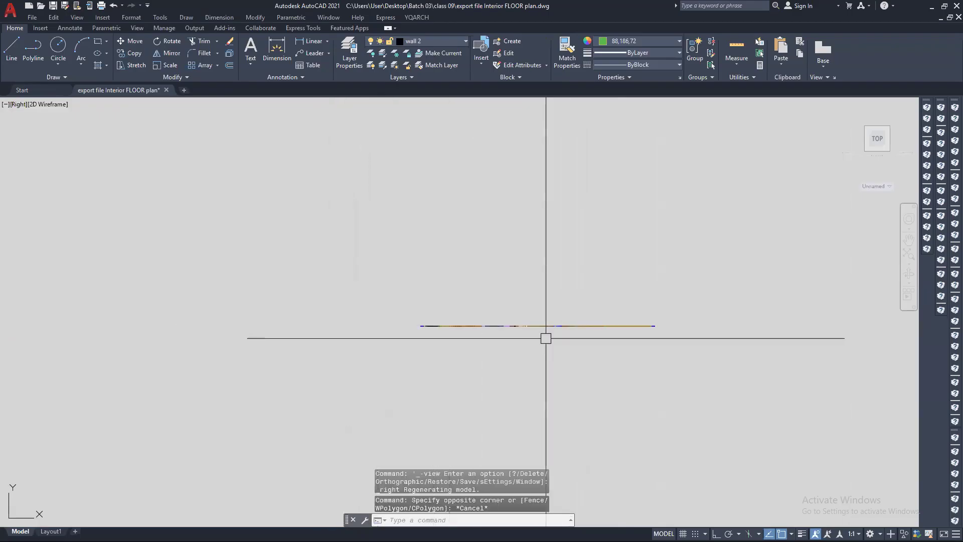
key(F1)
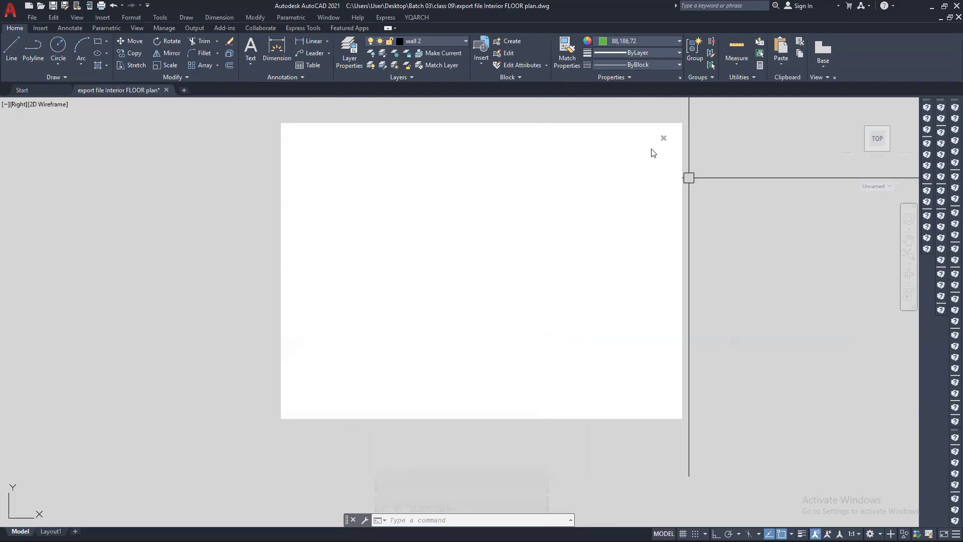
click(662, 141)
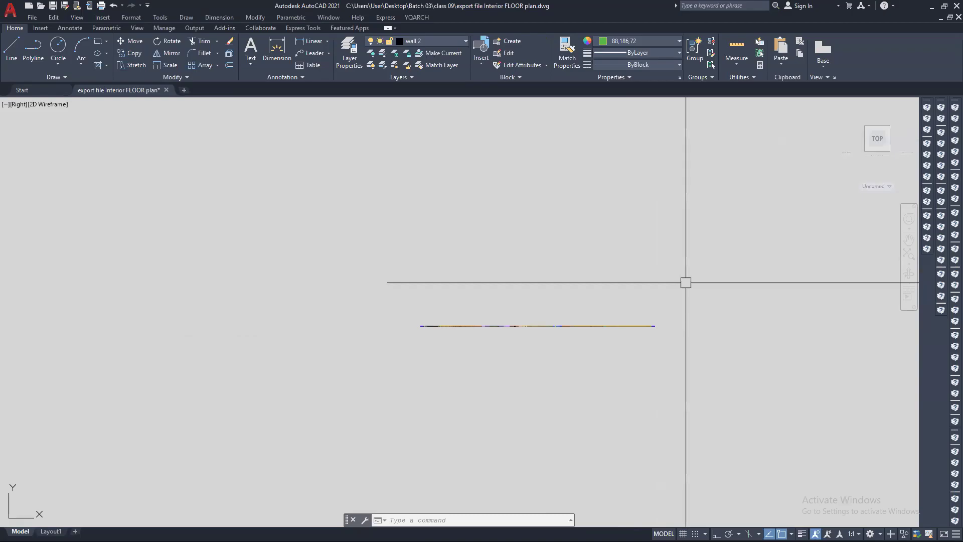
- Switch the viewport back to the Top view and check the area around the floor plan
click(19, 104)
click(45, 130)
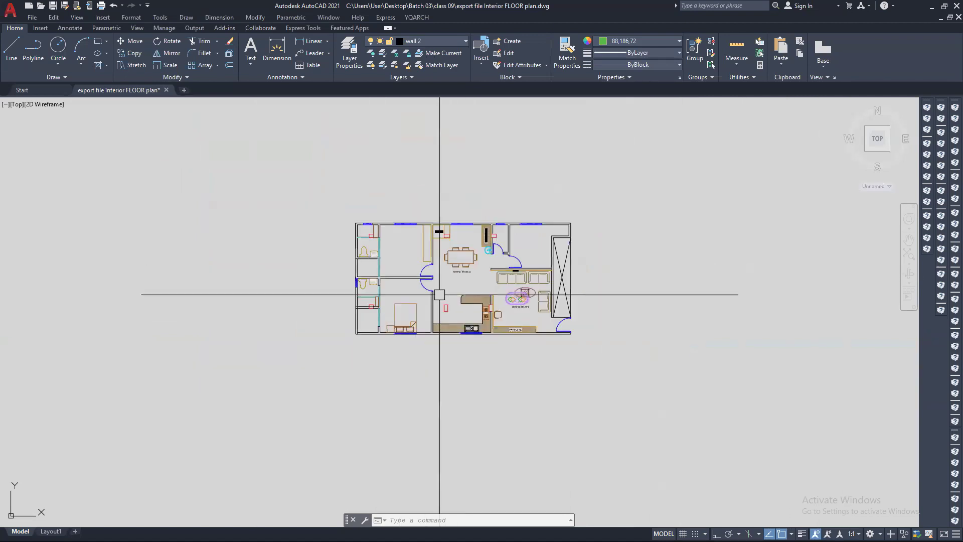
scroll(642, 261, up, 5)
scroll(619, 270, down, 3)
scroll(611, 268, down, 6)
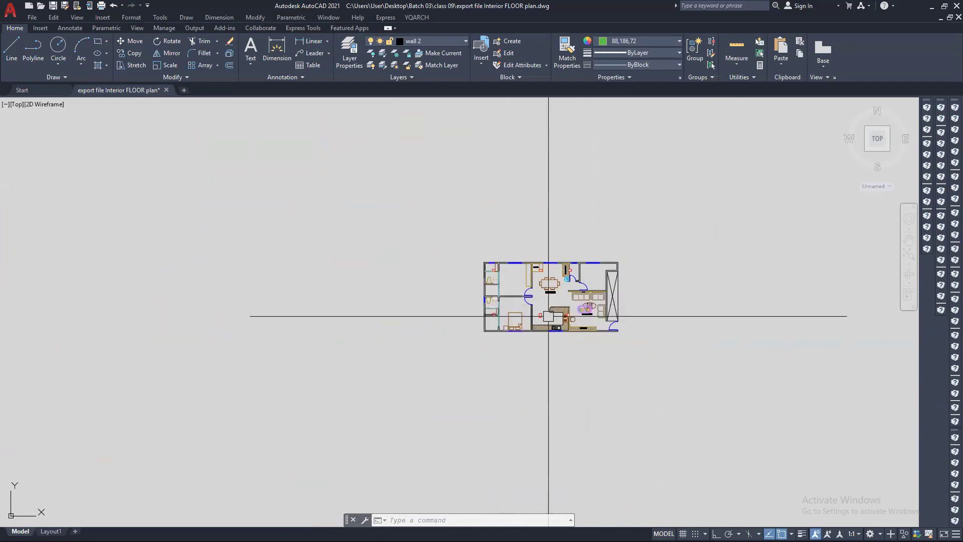
scroll(497, 296, up, 2)
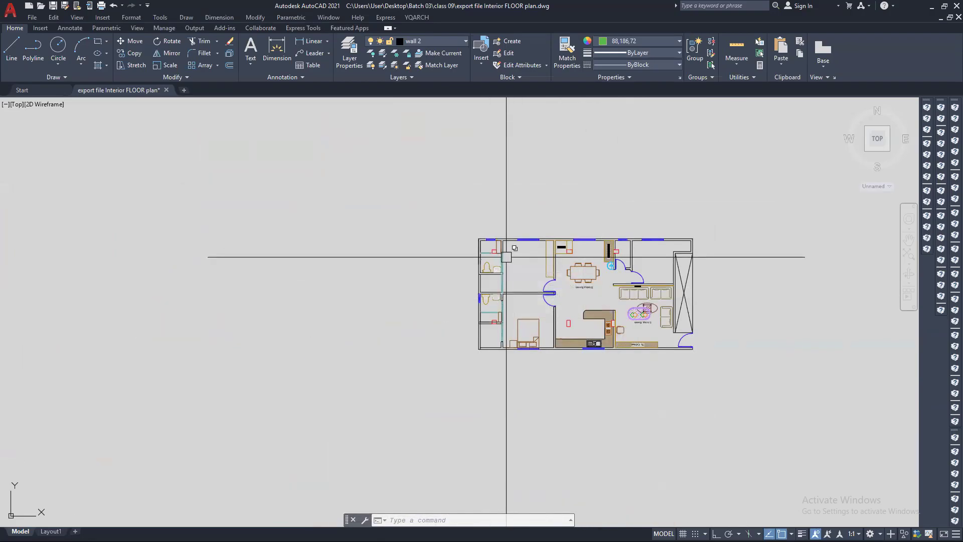
- Inspect the rooms and furniture of the cleaned floor plan from the Top view
mouse_move(506, 257)
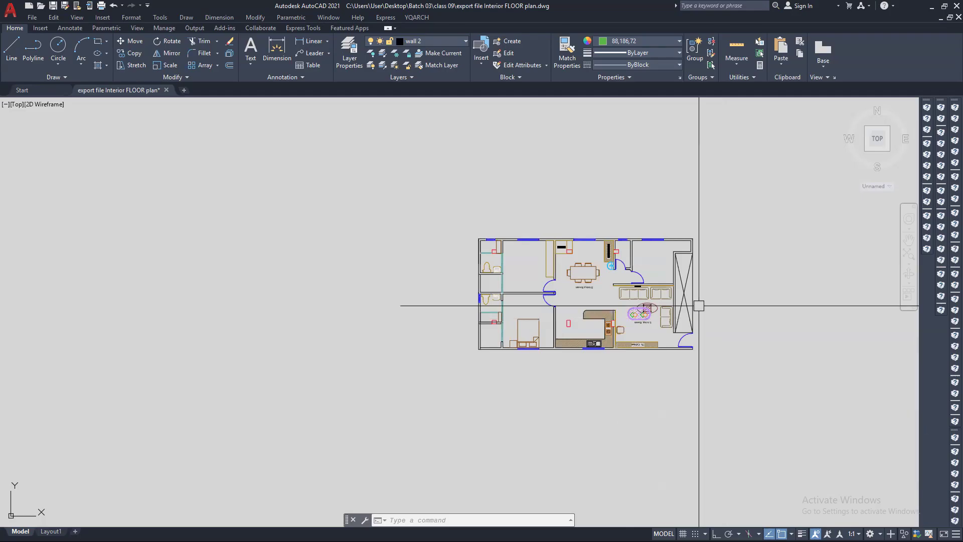
scroll(609, 308, up, 4)
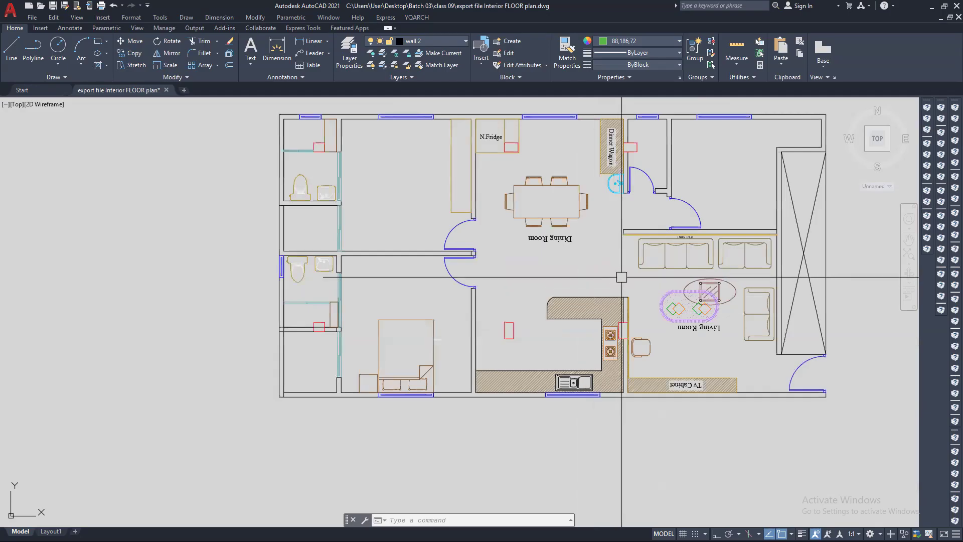
scroll(610, 278, down, 2)
middle_drag(577, 285, 447, 307)
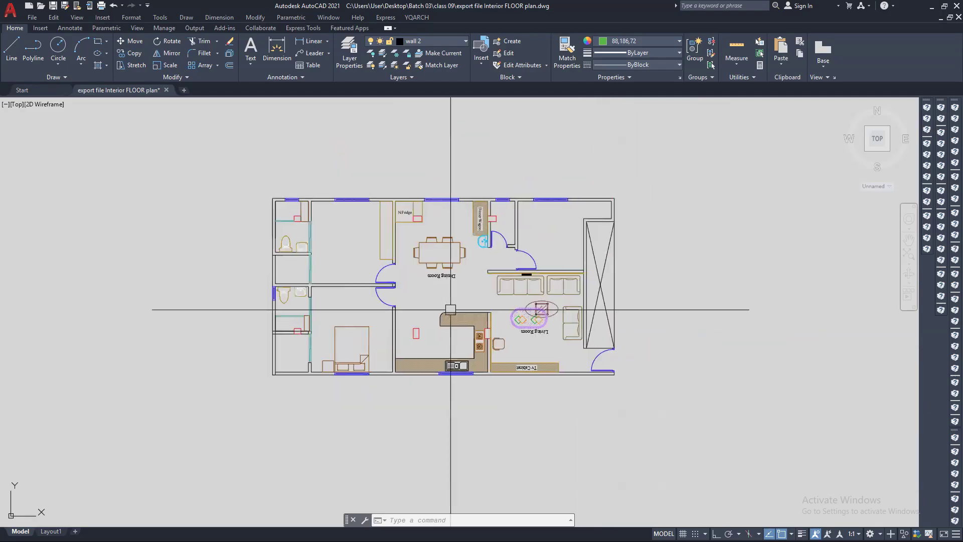
scroll(429, 301, up, 10)
scroll(502, 304, down, 14)
scroll(445, 303, up, 8)
scroll(408, 303, down, 8)
scroll(409, 303, up, 4)
scroll(410, 304, up, 2)
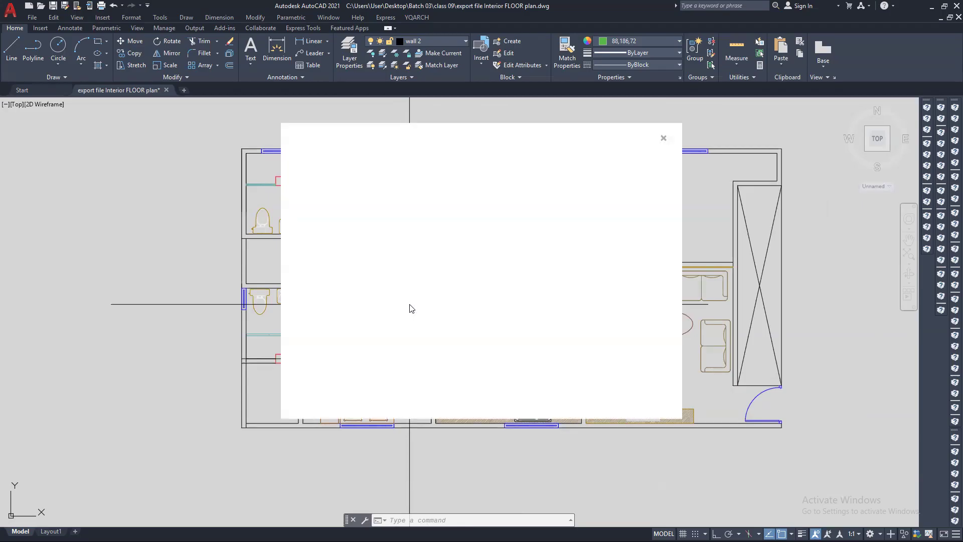
- Save a copy of the cleaned drawing in the class 09 folder as "import file Interior FLOOR plan.dwg"
click(663, 138)
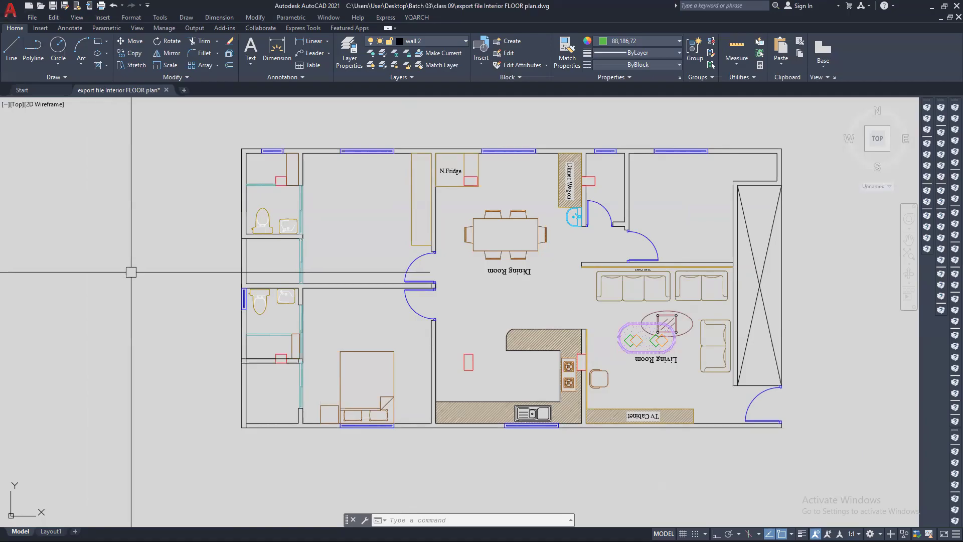
key(ctrl+shift+s)
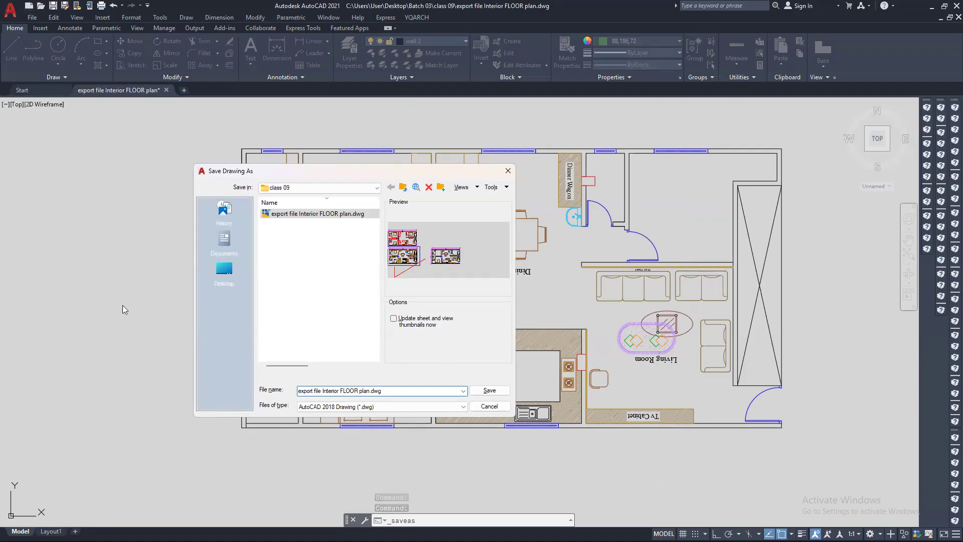
click(313, 390)
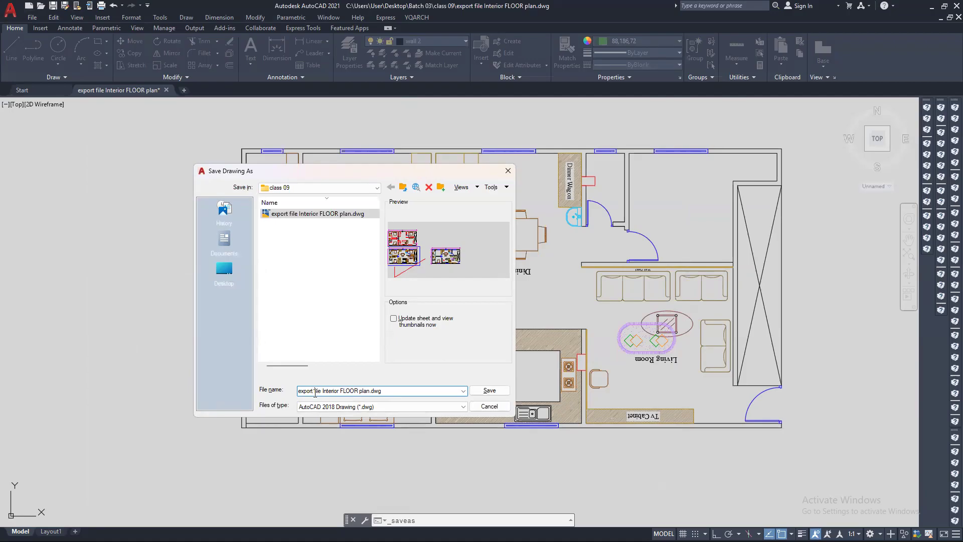
key(BackSpace)
key(BackSpace)
key(BackSpace)
key(BackSpace)
key(BackSpace)
key(BackSpace)
key(BackSpace)
text(import)
key(BackSpace)
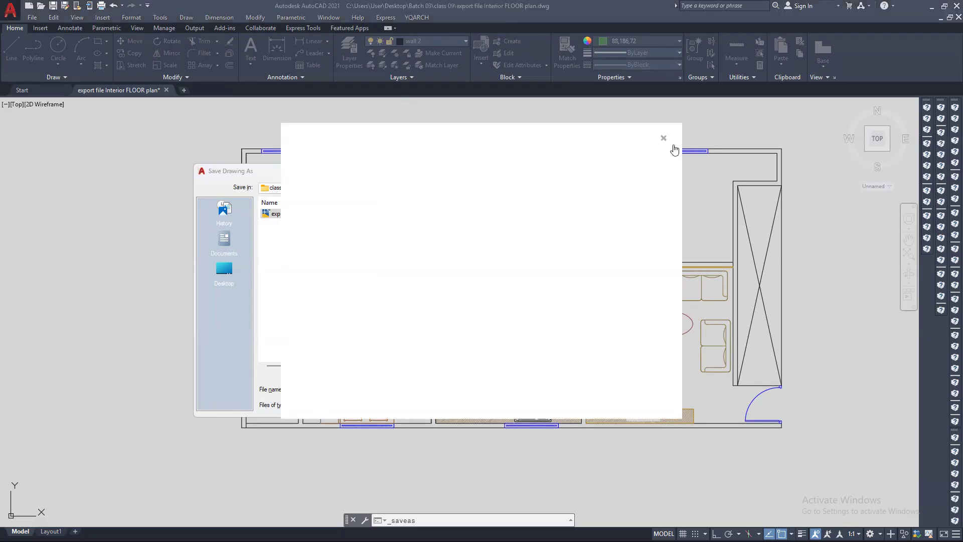
click(663, 138)
click(479, 391)
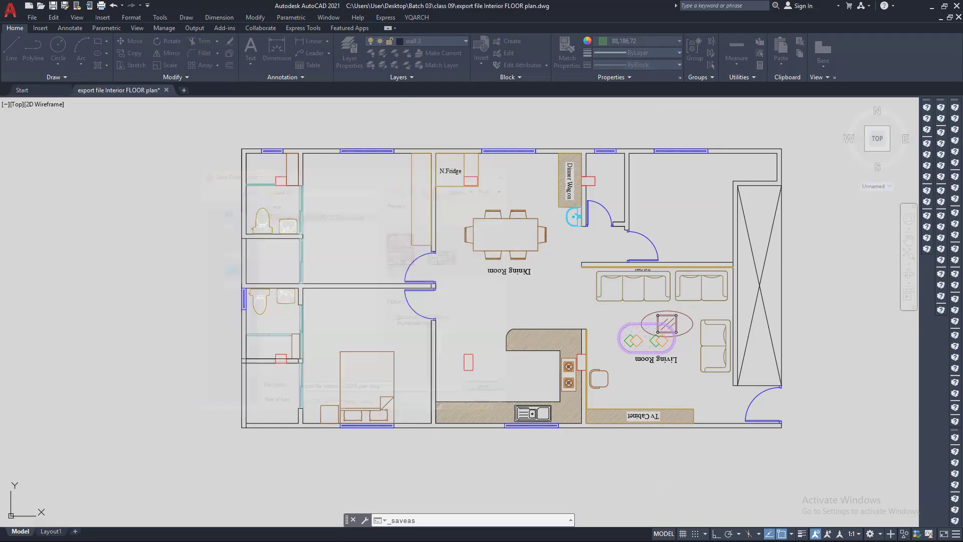
- Switch to SketchUp, create a model from the Simple Inches template and dock the floating DBS toolbar with the others
click(931, 7)
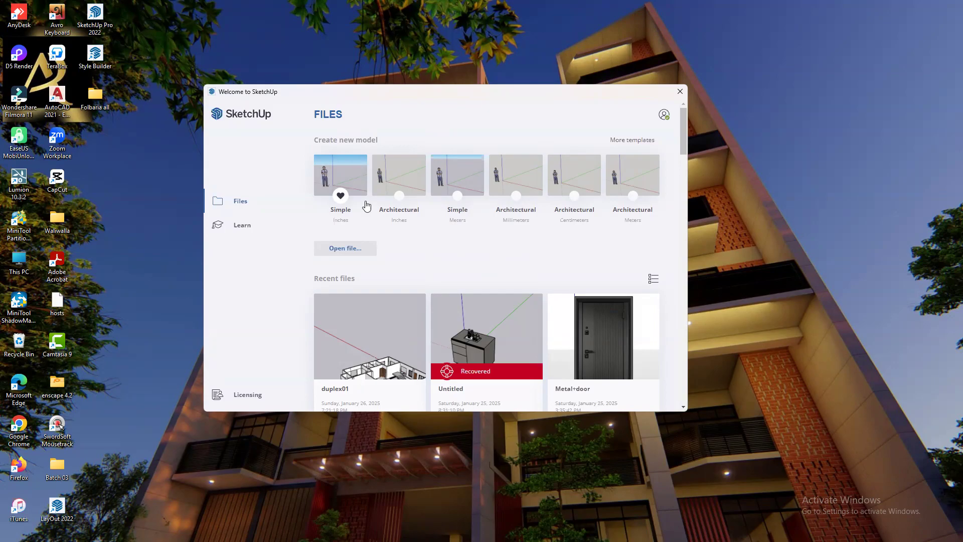
click(345, 173)
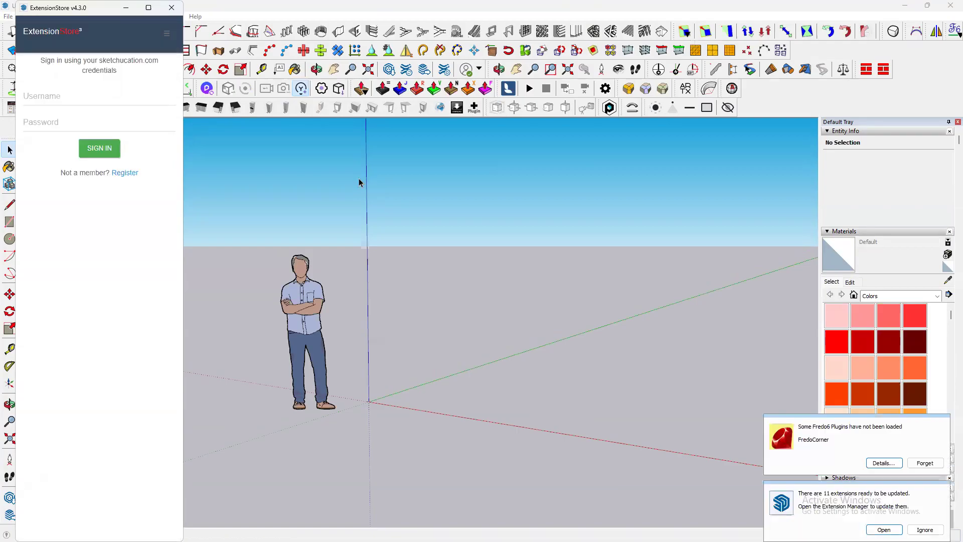
click(172, 8)
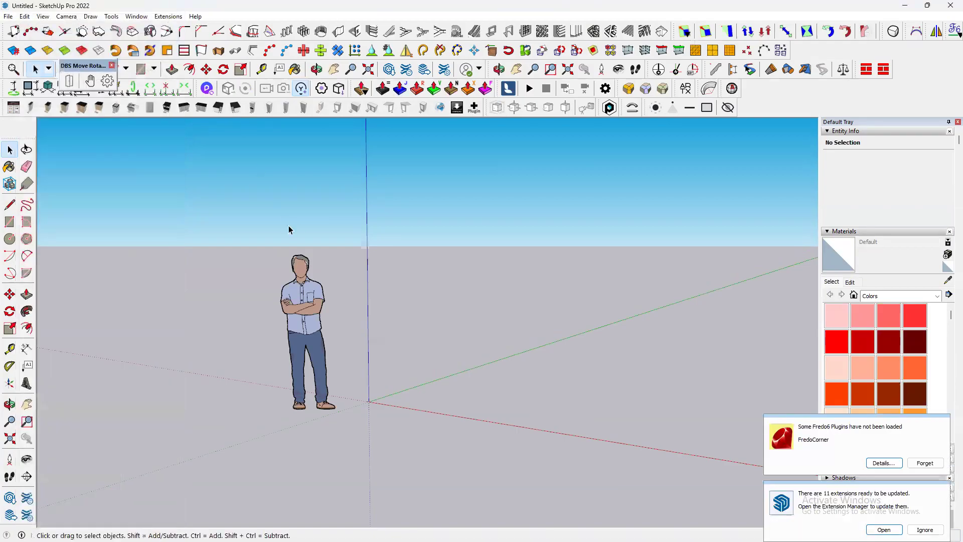
drag(84, 68, 770, 107)
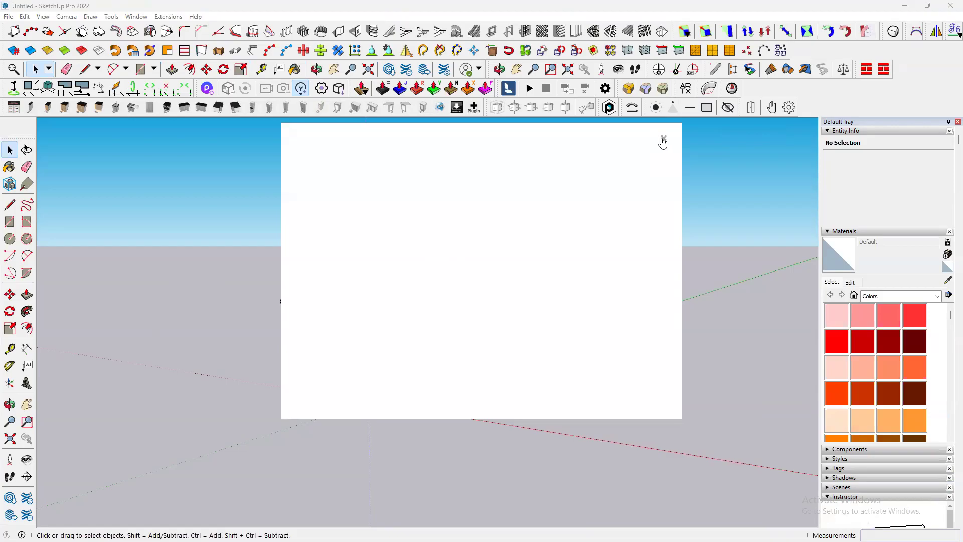
click(663, 139)
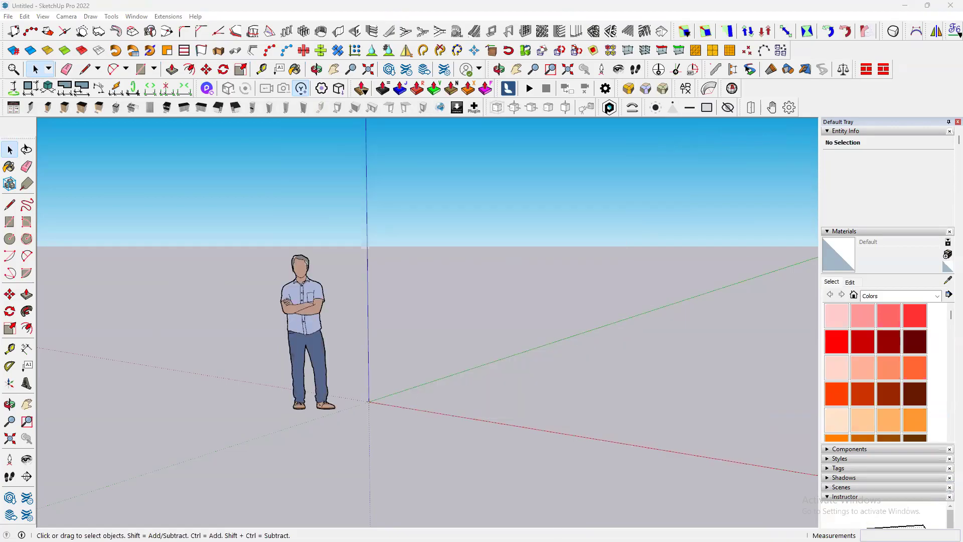
click(910, 2)
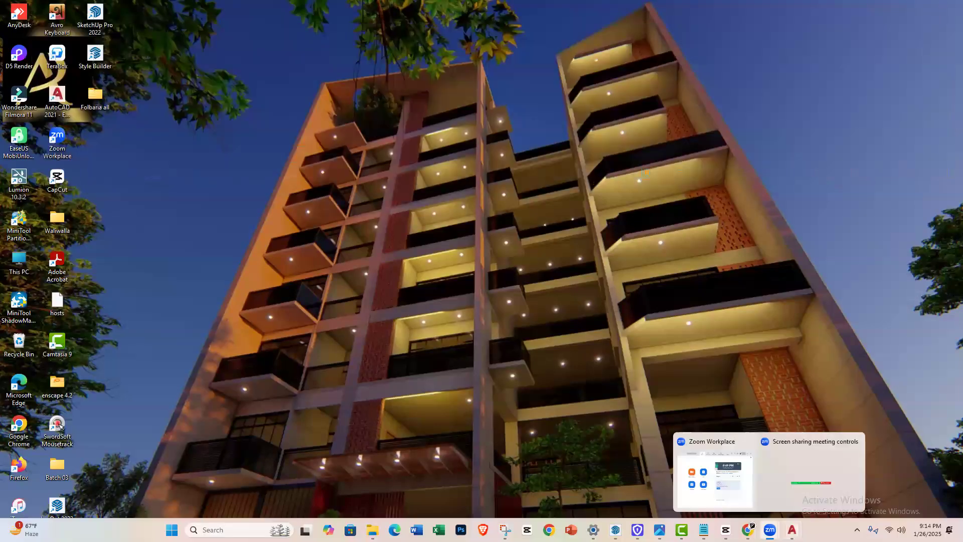
mouse_move(792, 529)
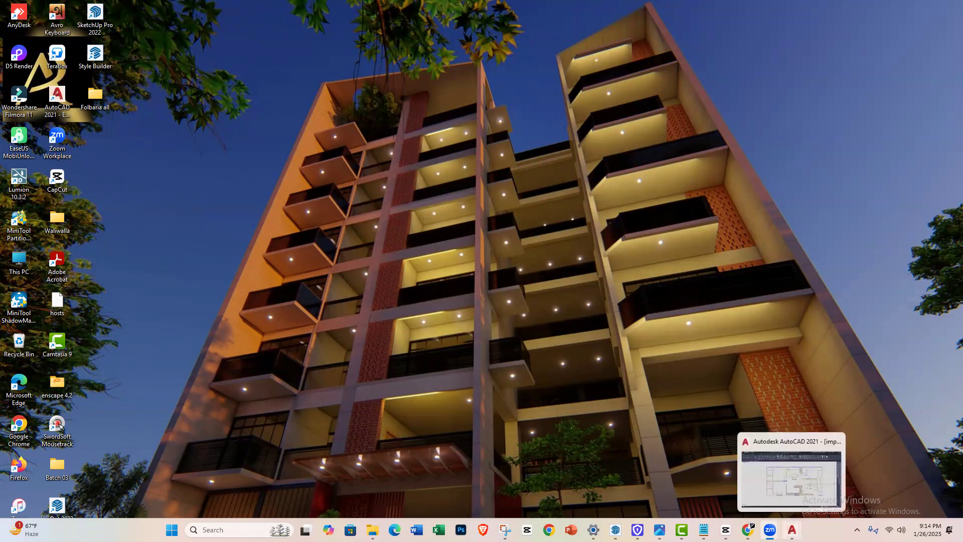
mouse_move(748, 530)
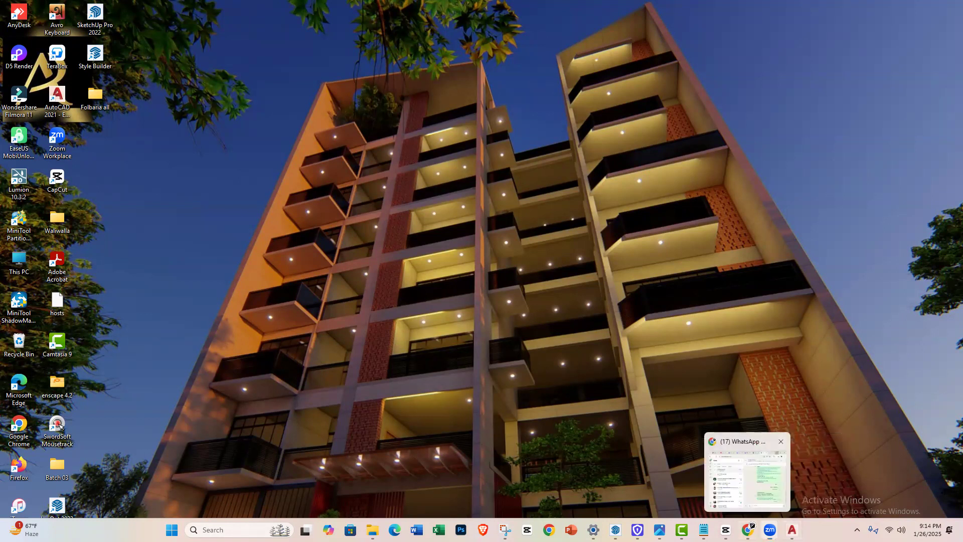
click(747, 474)
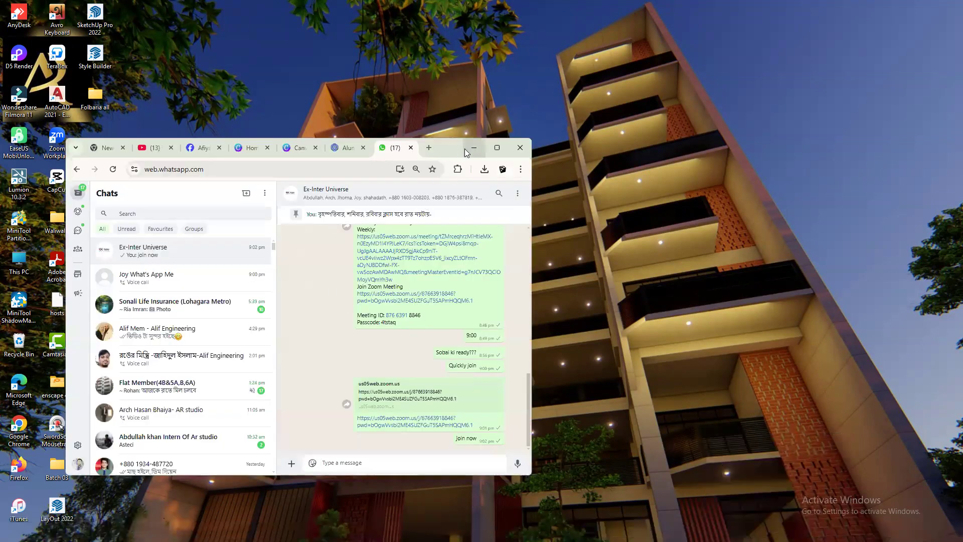
click(466, 148)
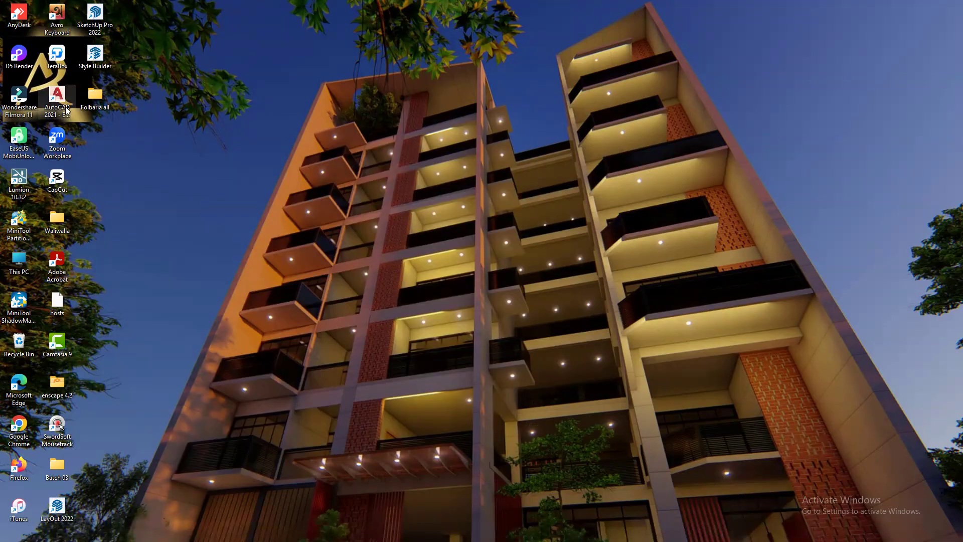
mouse_move(659, 530)
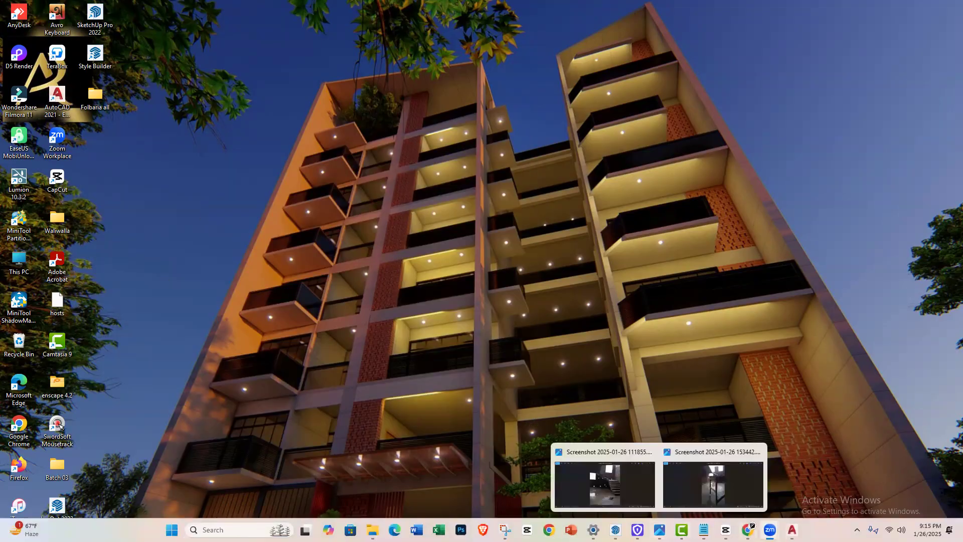
- Switch to AutoCAD and close the program with the saved floor plan
click(792, 529)
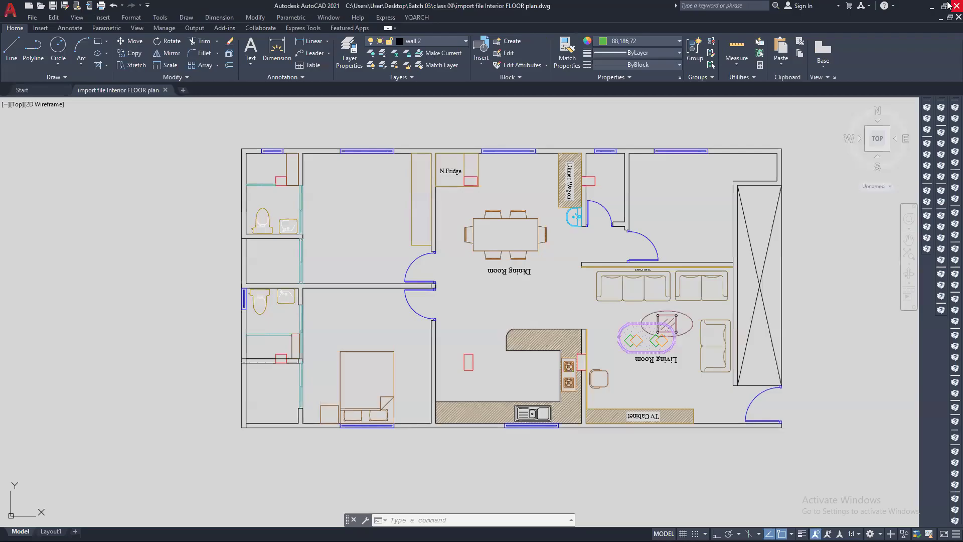
click(956, 5)
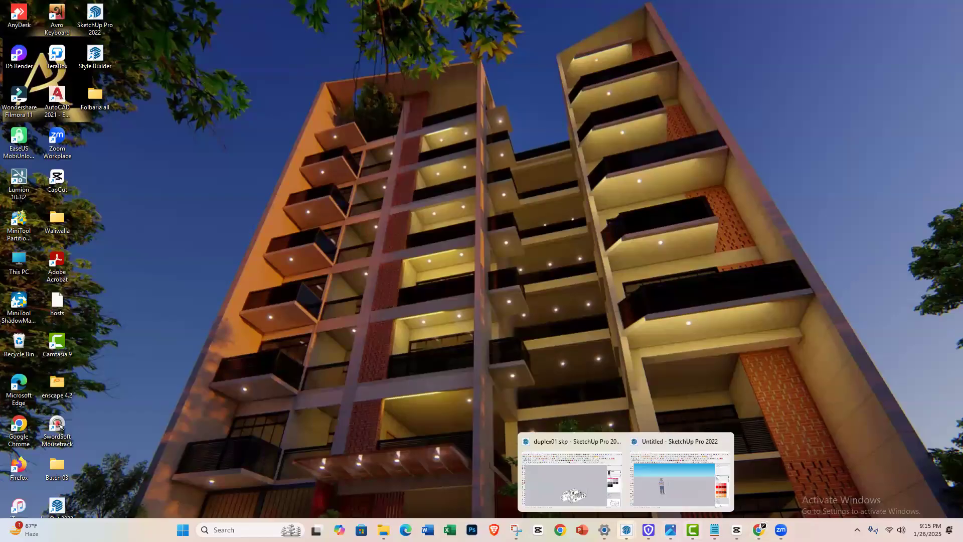
- Return to the untitled SketchUp model and delete the default human figure near the origin
click(622, 527)
scroll(409, 256, up, 2)
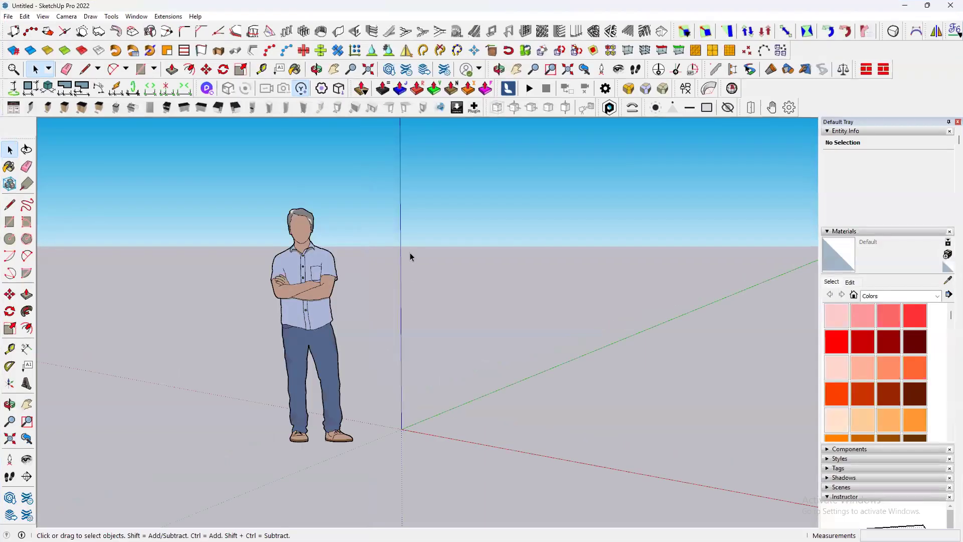
scroll(441, 366, down, 2)
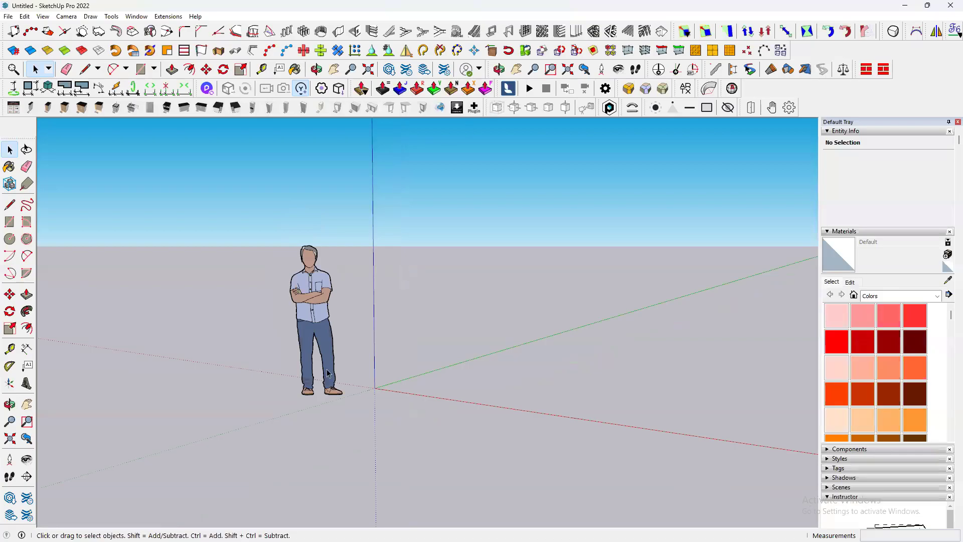
scroll(314, 307, up, 3)
scroll(314, 307, up, 1)
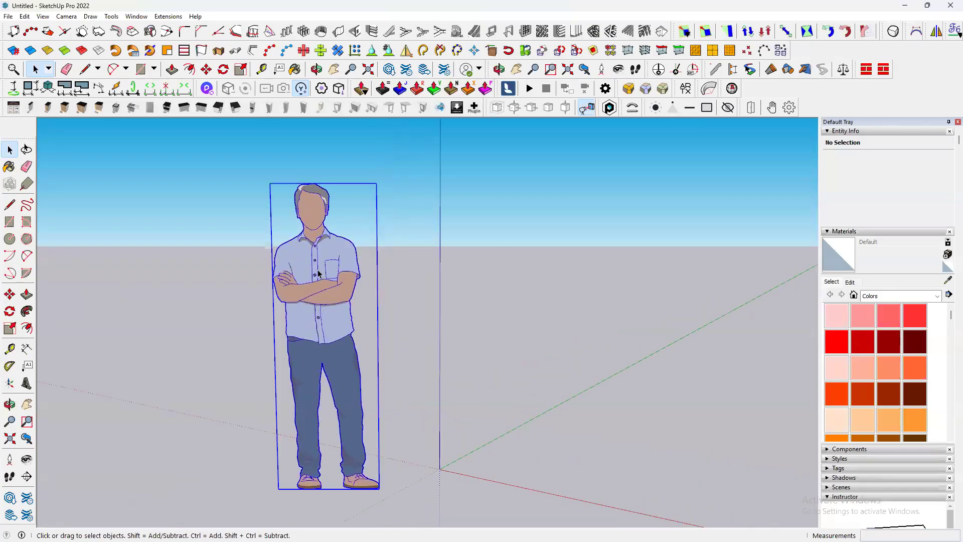
click(318, 274)
key(Delete)
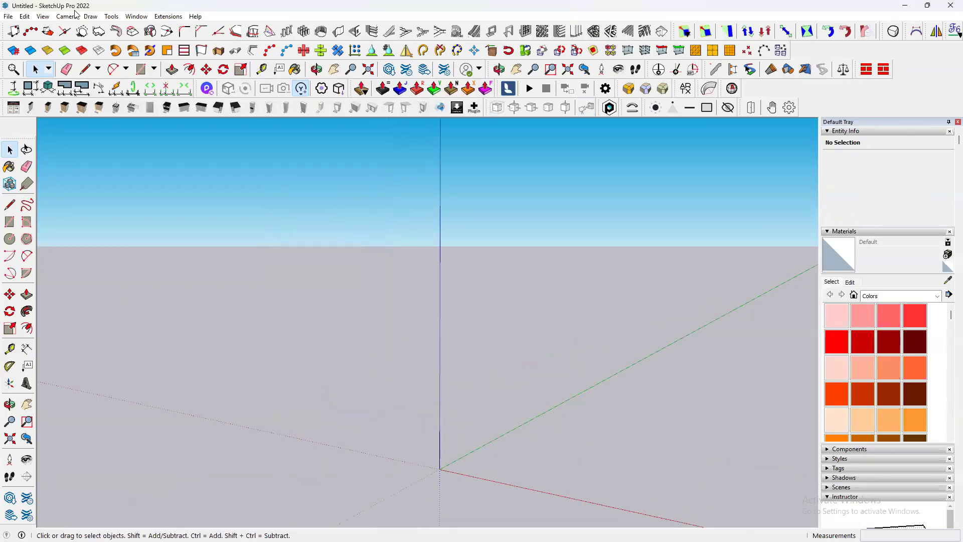
- Keep the model's measurement units in Architectural format and set the length display precision to 1/2"
click(43, 16)
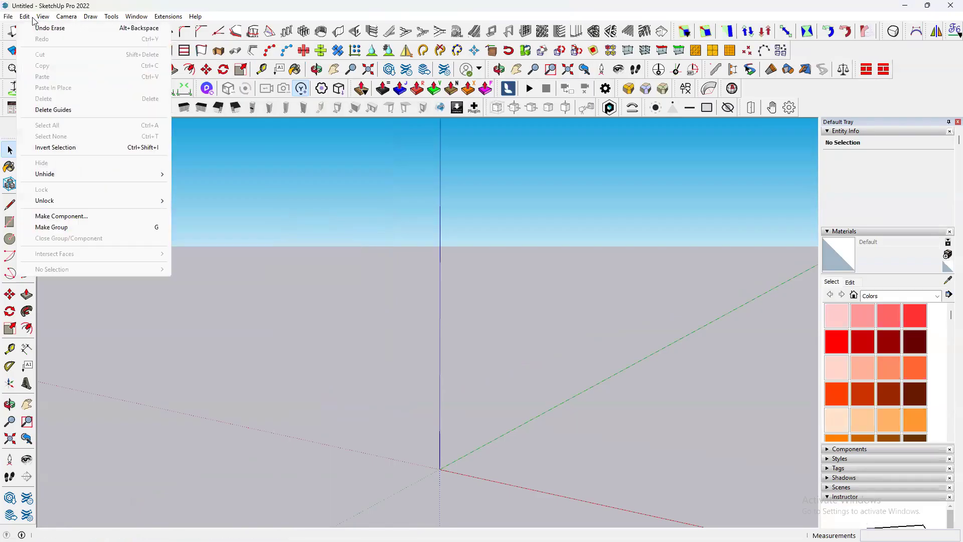
mouse_move(132, 18)
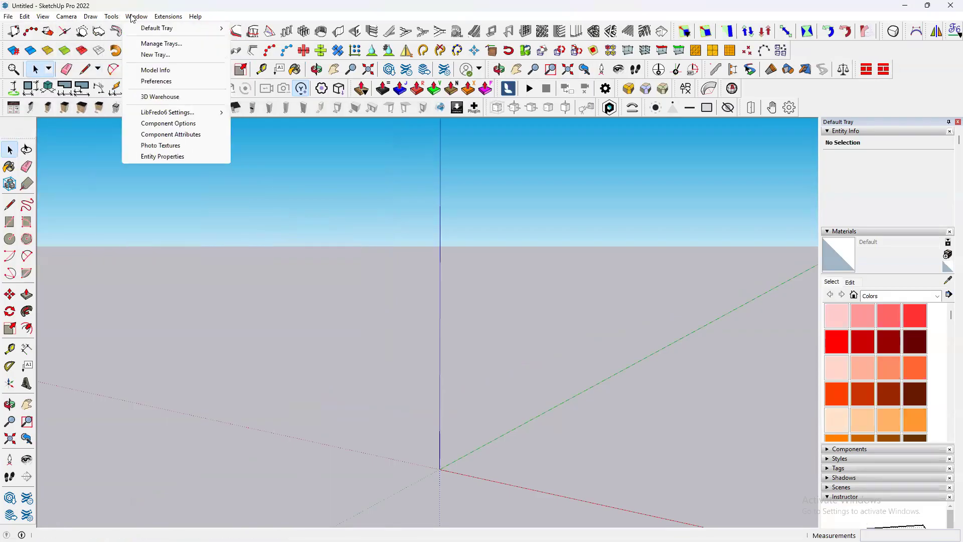
click(157, 73)
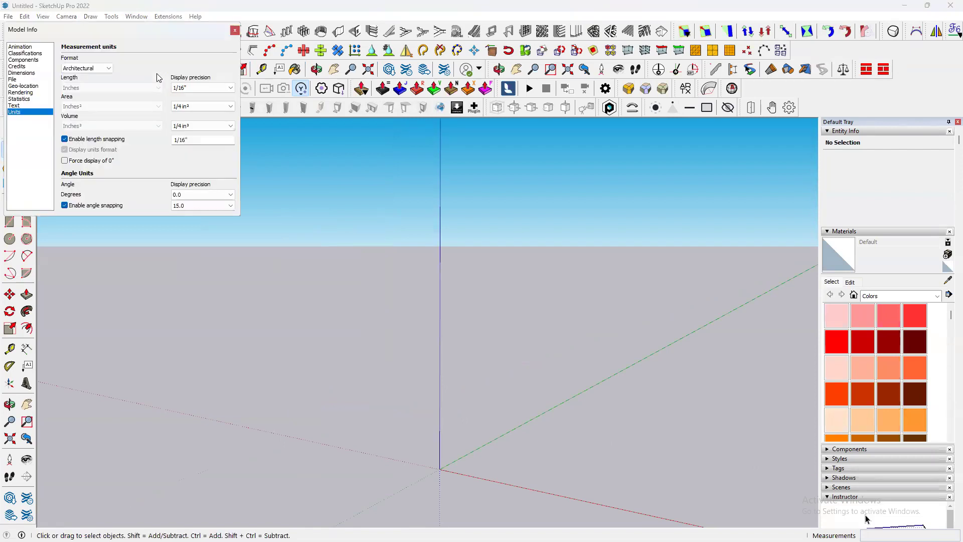
click(95, 70)
click(95, 70)
click(204, 90)
scroll(200, 96, up, 2)
click(194, 98)
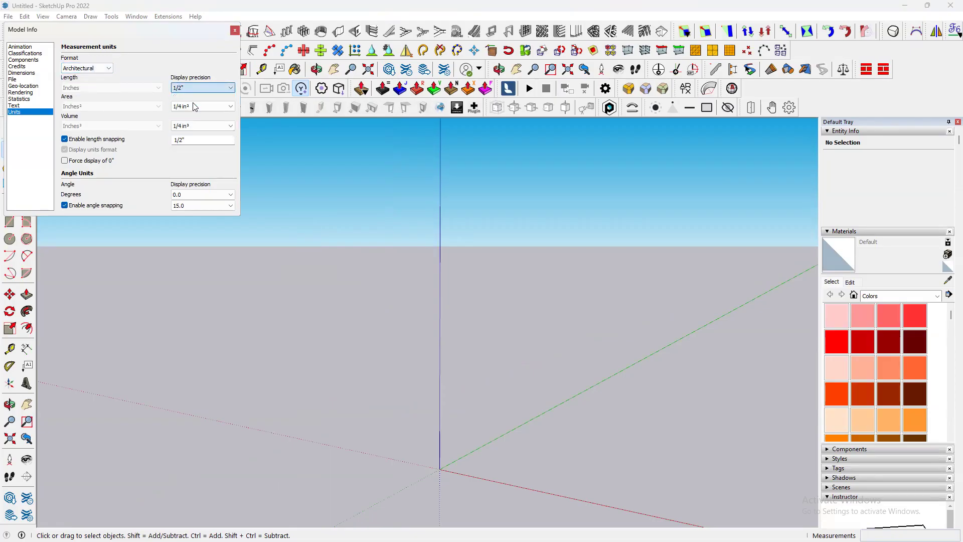
click(234, 31)
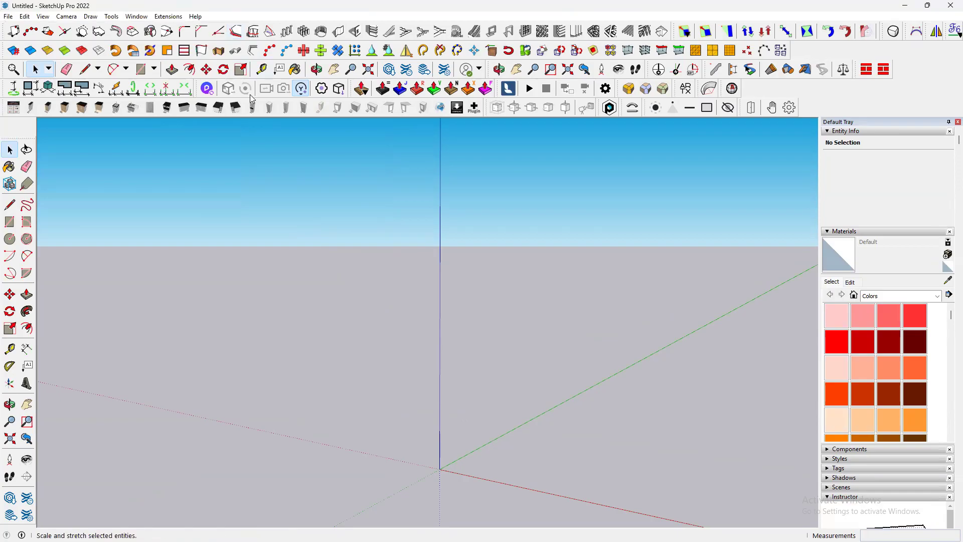
scroll(296, 337, down, 2)
scroll(443, 413, up, 3)
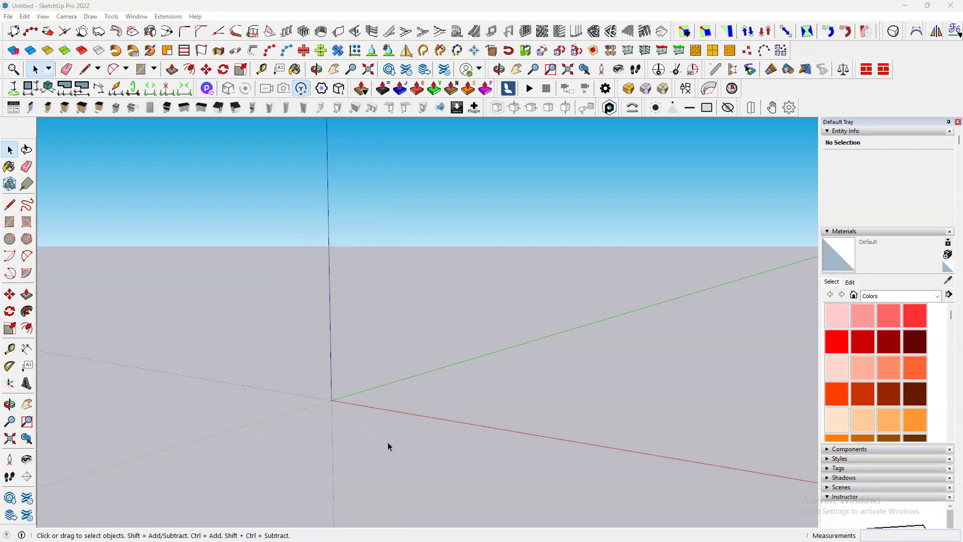
scroll(346, 405, up, 2)
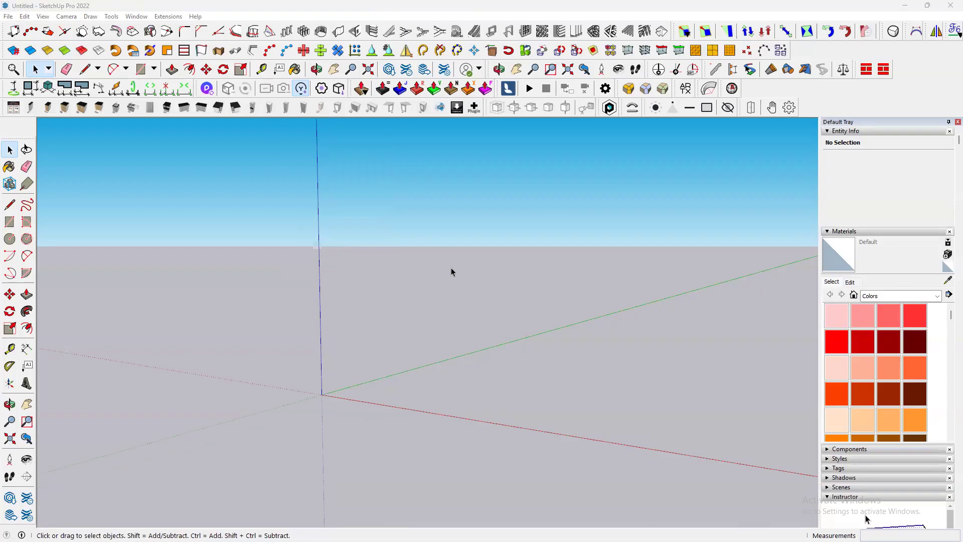
scroll(325, 395, down, 2)
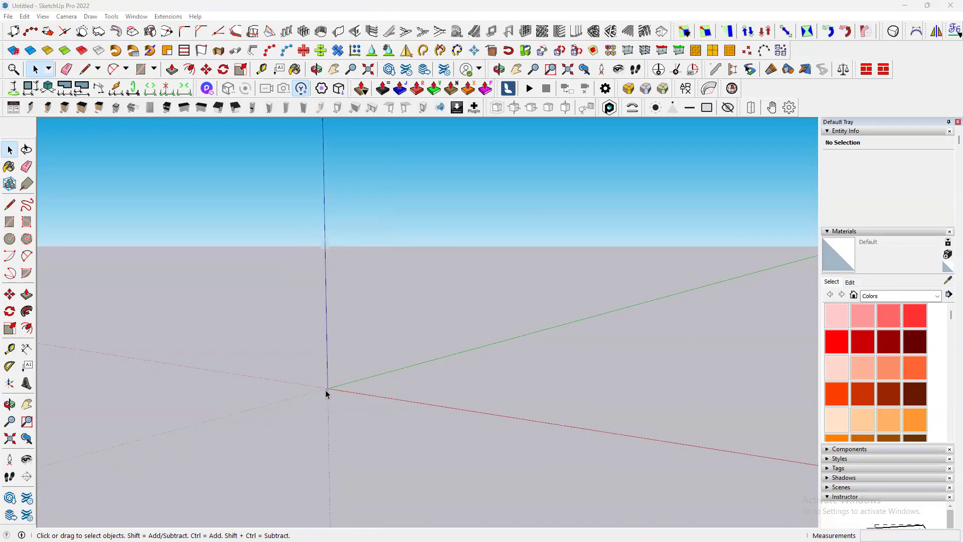
scroll(325, 403, down, 2)
scroll(242, 381, down, 4)
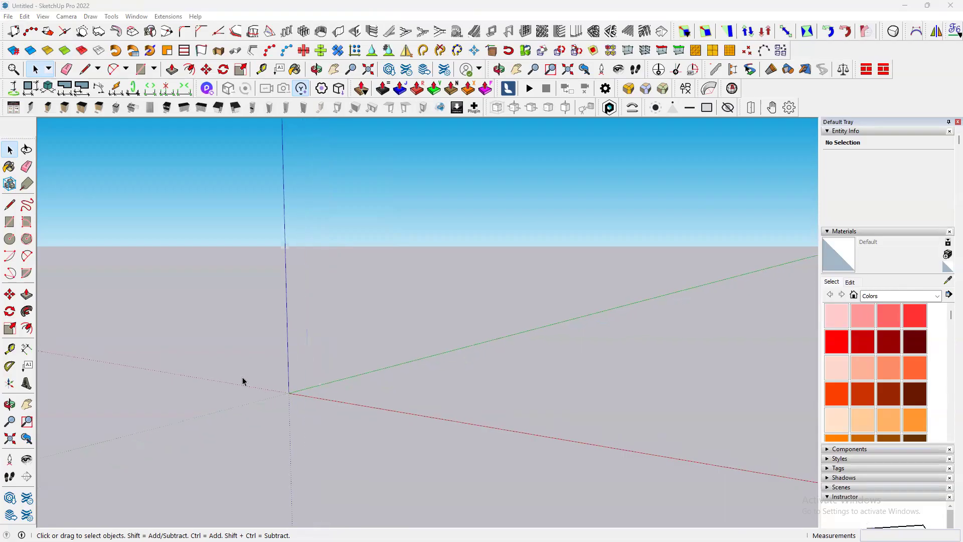
scroll(744, 189, down, 3)
scroll(387, 372, down, 3)
scroll(505, 363, down, 1)
scroll(447, 327, up, 4)
scroll(447, 327, up, 1)
scroll(252, 334, down, 3)
scroll(267, 346, up, 4)
scroll(260, 352, up, 1)
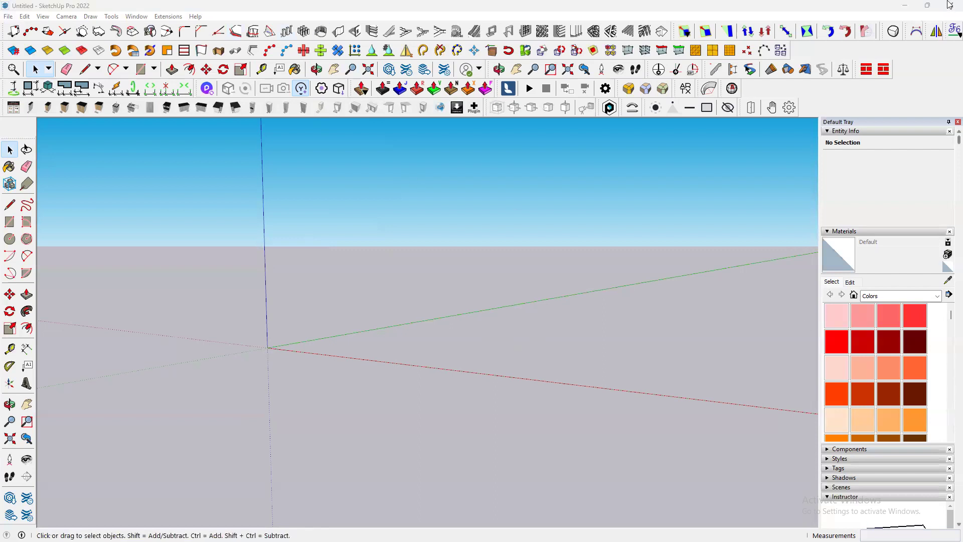
- Start importing a file into the empty model, cancel the file selection and return to the desktop
click(7, 16)
mouse_move(19, 14)
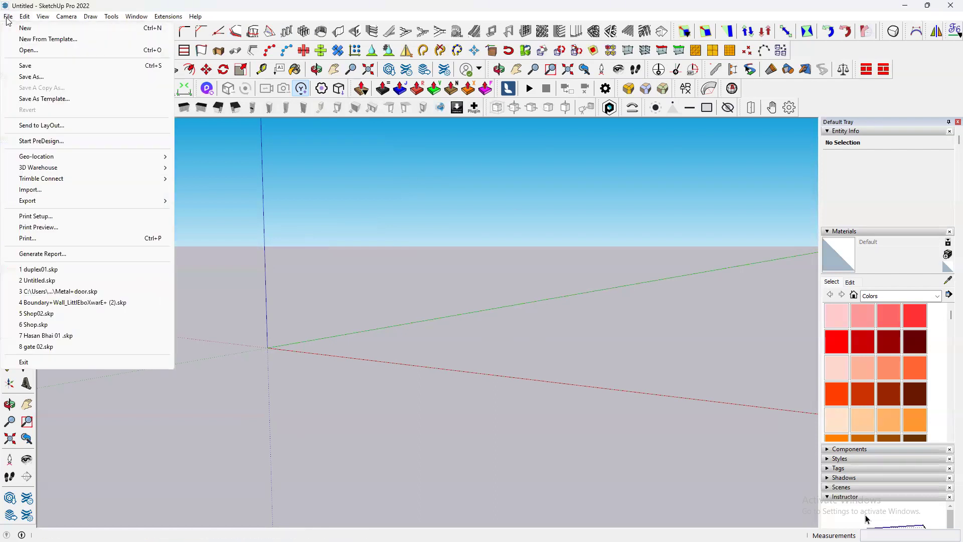
click(36, 193)
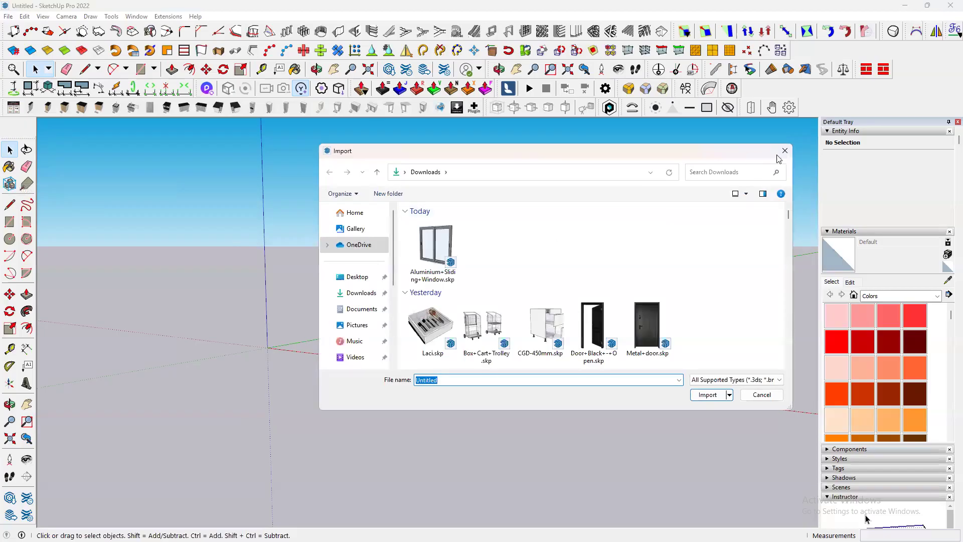
click(777, 155)
click(905, 6)
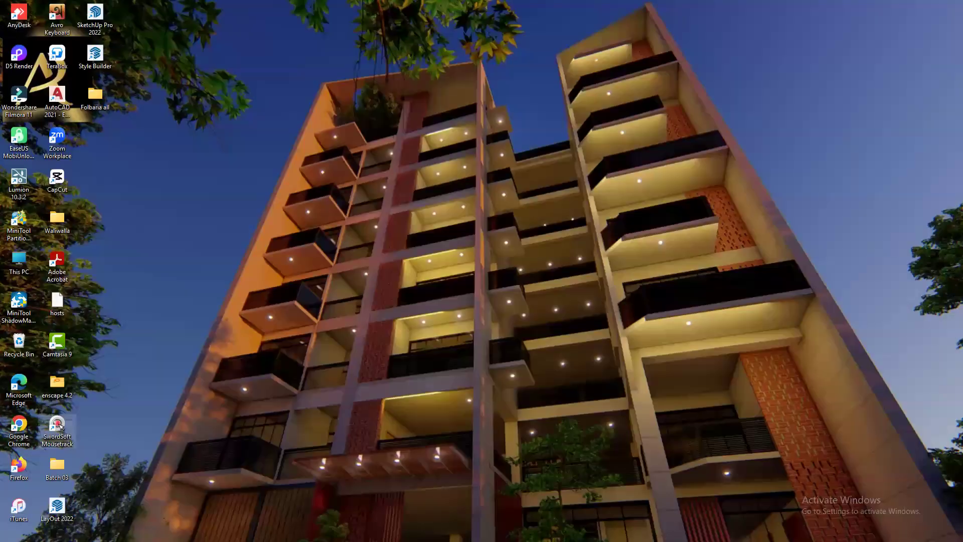
- Launch SwordSoft Mousetrack from the desktop, minimize its settings window and switch back to the untitled SketchUp model
double_click(57, 425)
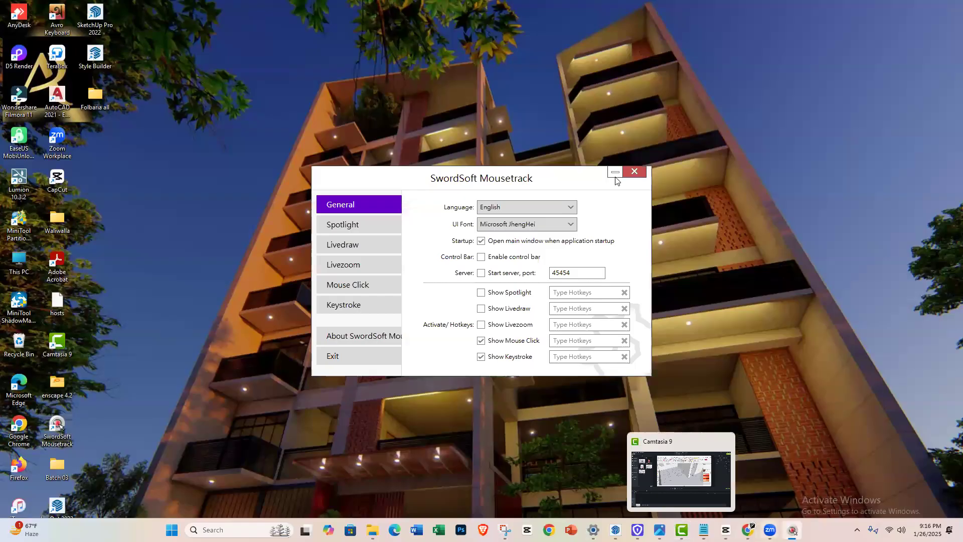
click(615, 175)
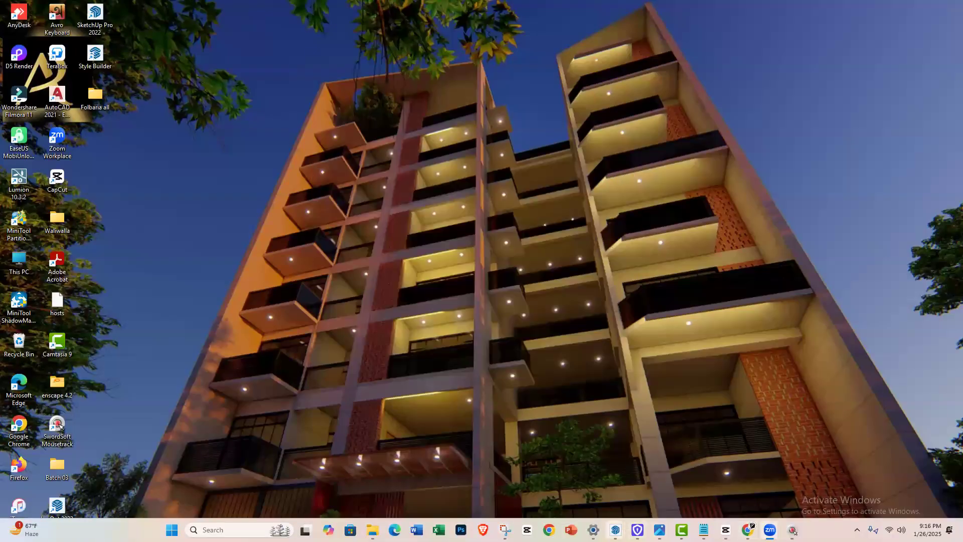
mouse_move(615, 530)
click(672, 474)
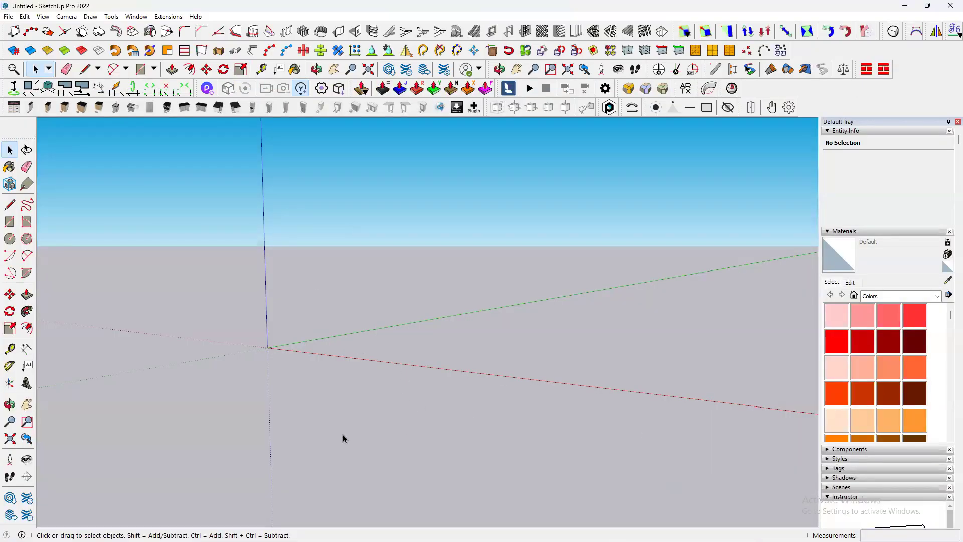
- Start a file import and browse to the class 09 folder inside Batch 03 on the Desktop
click(7, 17)
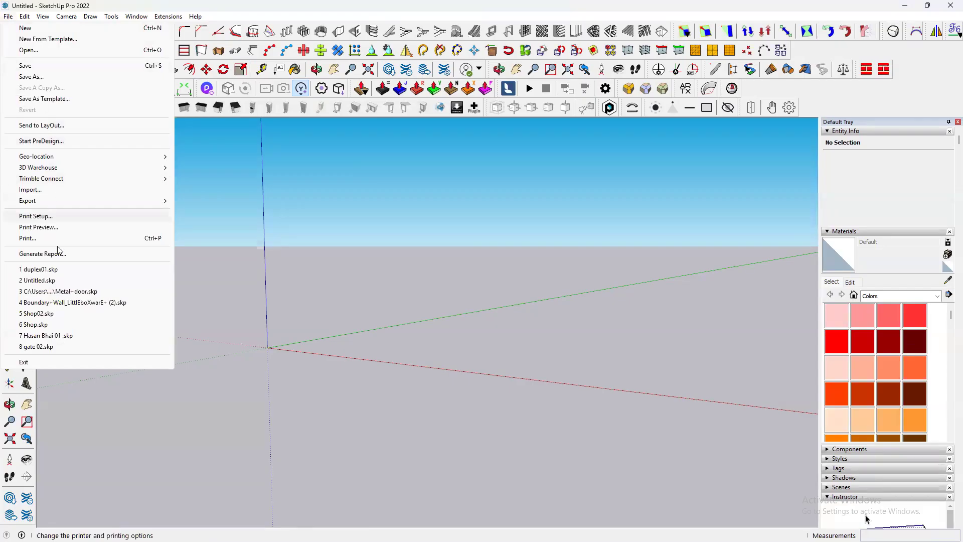
click(31, 190)
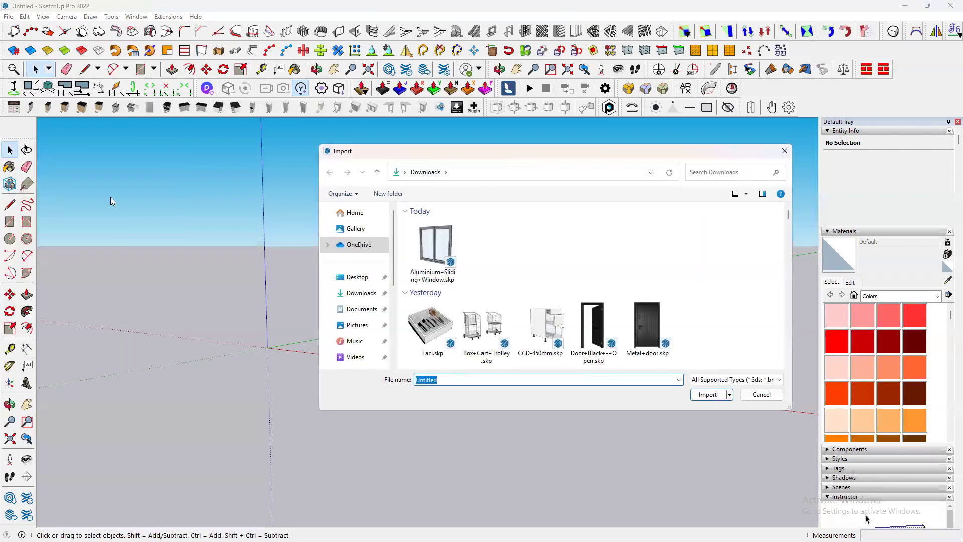
scroll(366, 246, down, 3)
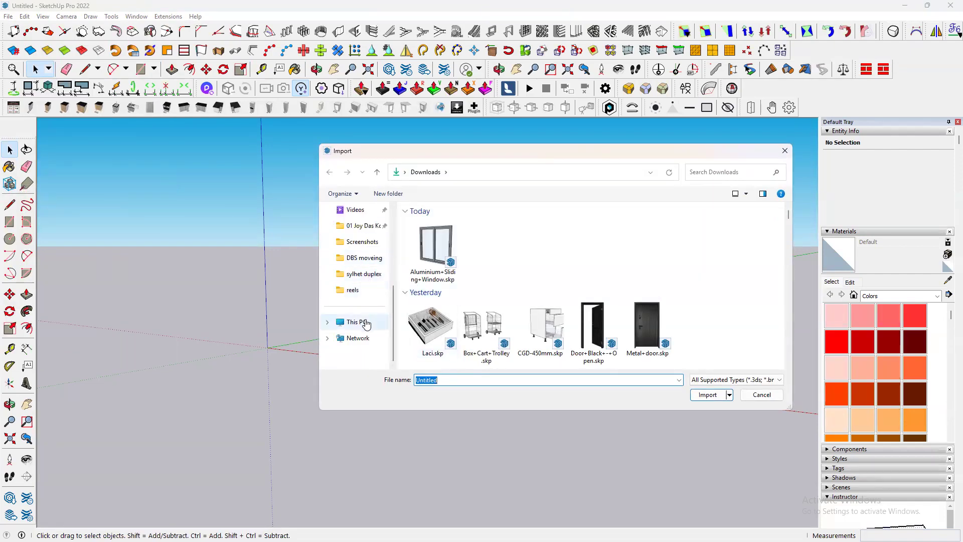
scroll(365, 311, up, 5)
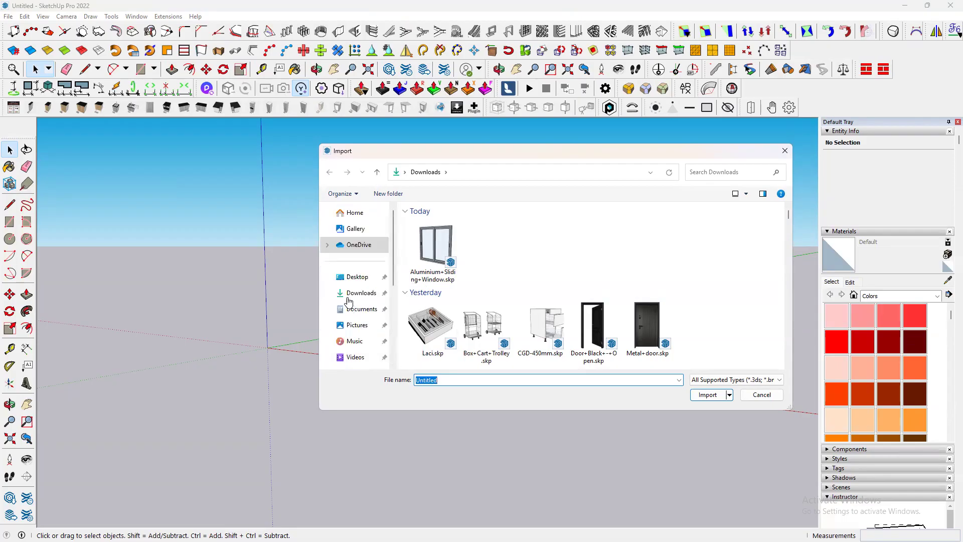
click(364, 277)
click(439, 246)
double_click(440, 246)
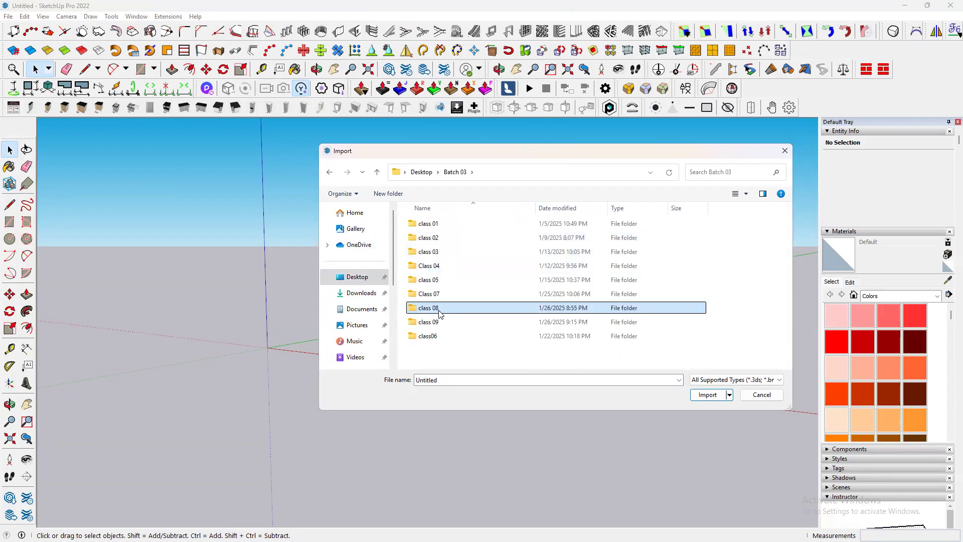
double_click(430, 307)
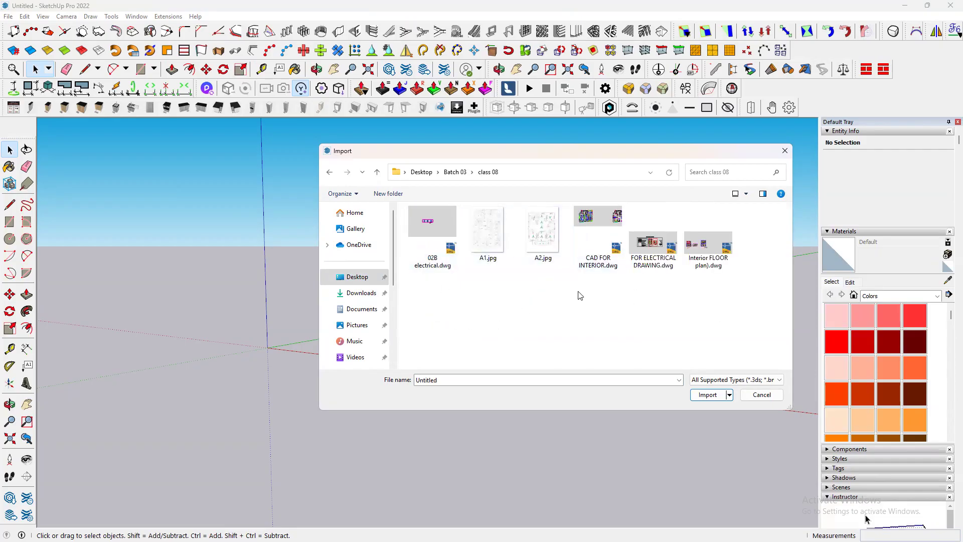
click(377, 172)
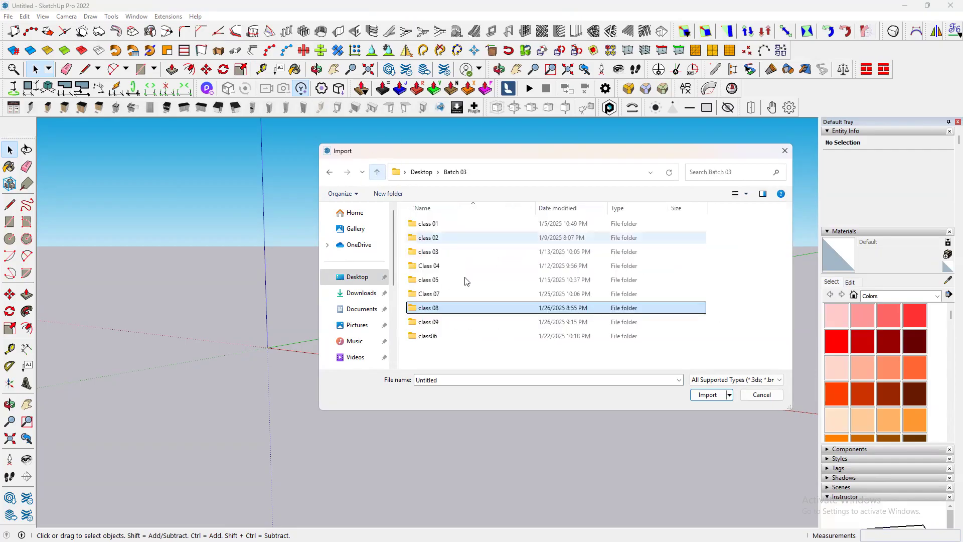
double_click(429, 322)
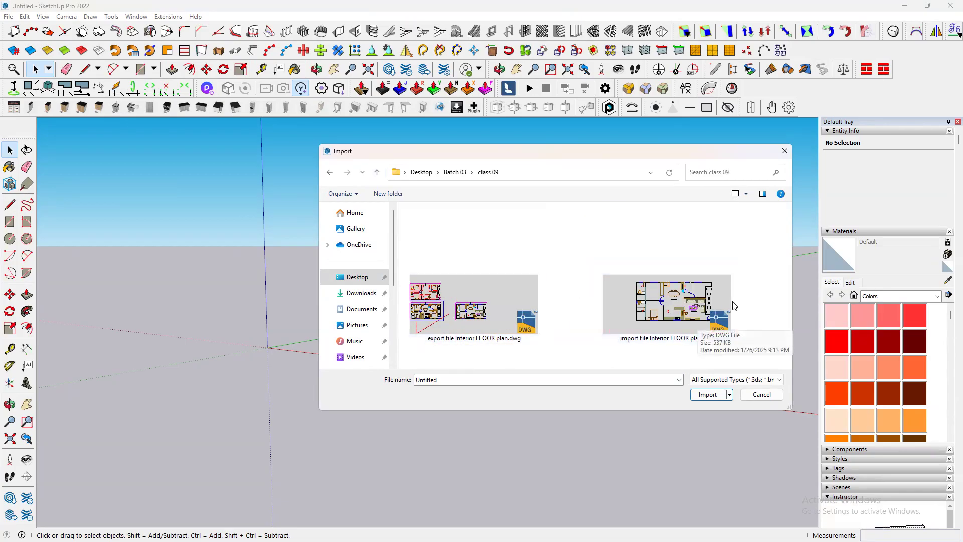
- Import the drawing "import file Interior FLOOR plan.dwg" into the model and close the import results
click(670, 308)
click(708, 395)
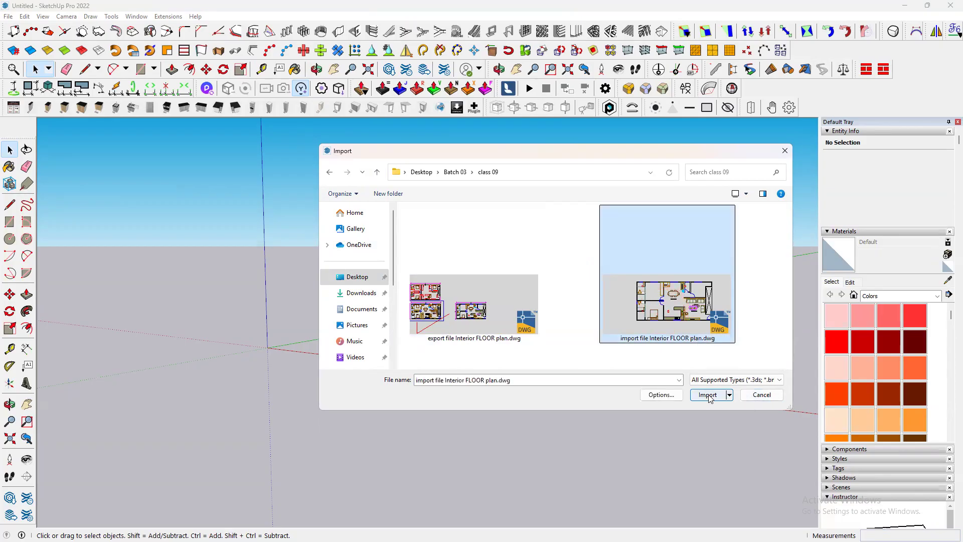
click(542, 351)
- Examine the imported floor plan and its position relative to the model origin
scroll(490, 266, down, 4)
middle_drag(516, 286, 580, 329)
scroll(582, 328, down, 3)
scroll(584, 333, down, 3)
scroll(201, 281, down, 2)
scroll(603, 323, up, 6)
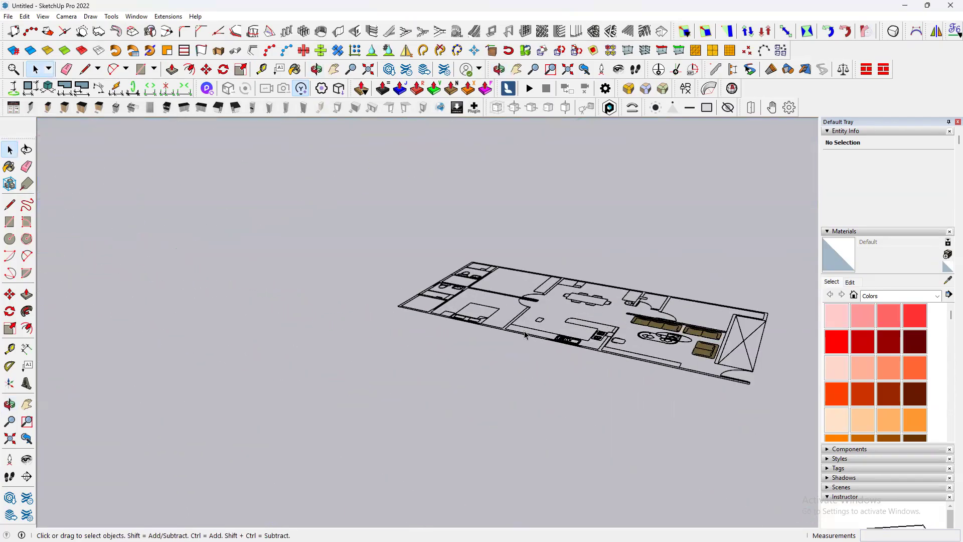
scroll(577, 333, up, 2)
scroll(601, 331, down, 2)
scroll(602, 331, up, 4)
scroll(602, 331, down, 2)
middle_drag(355, 285, 600, 383)
scroll(467, 317, up, 5)
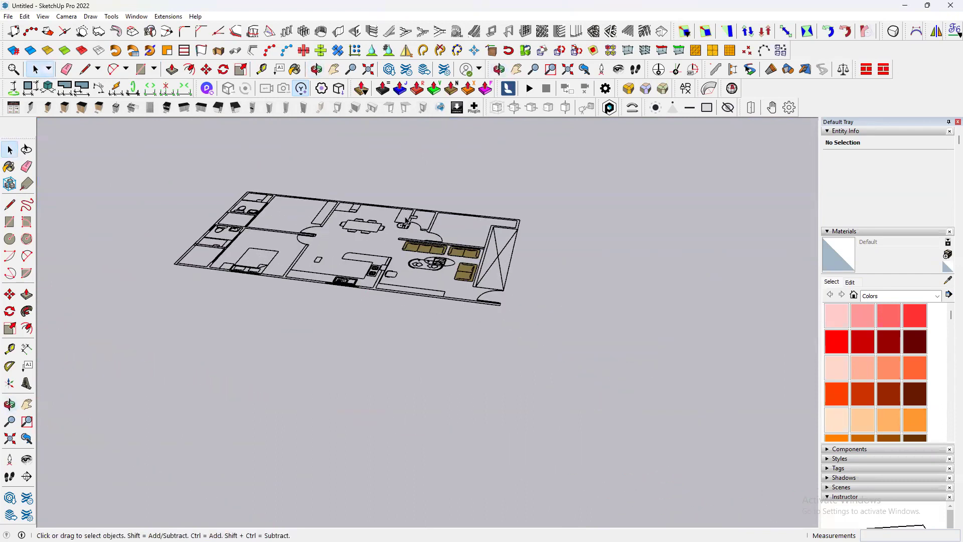
scroll(467, 317, down, 2)
scroll(527, 323, up, 1)
scroll(596, 386, down, 8)
scroll(571, 333, down, 2)
scroll(562, 341, up, 4)
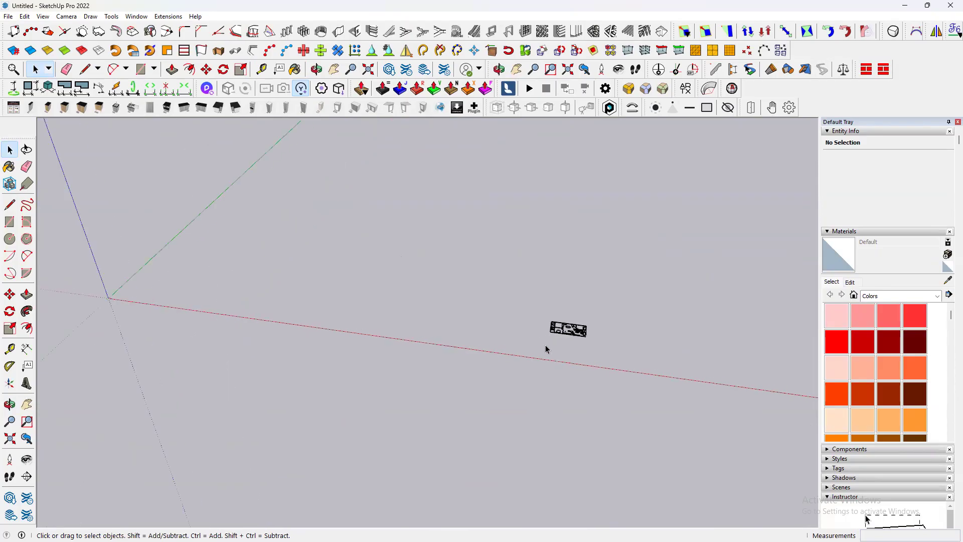
- Select the imported floor plan component and examine how far its bounding box extends between the origin and the plan
click(583, 327)
scroll(604, 331, down, 4)
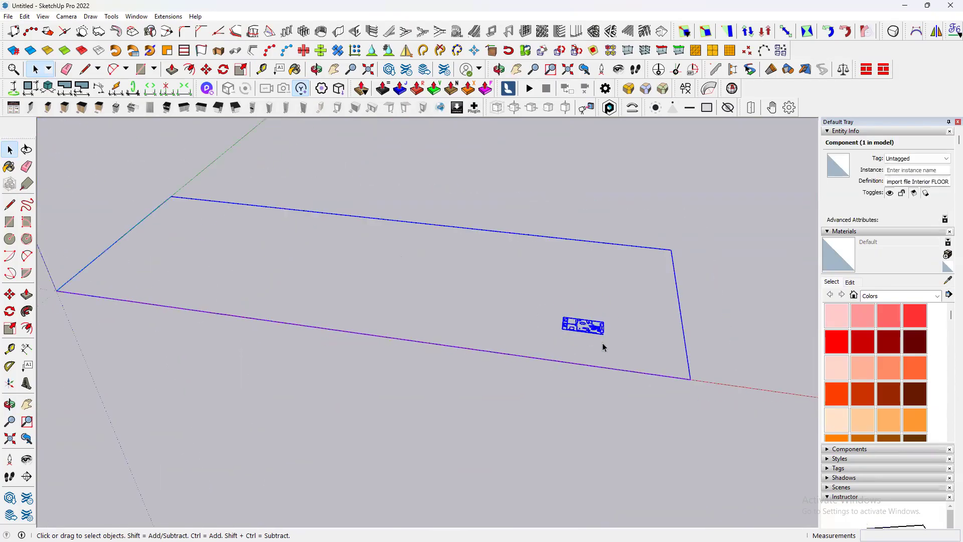
scroll(255, 306, up, 2)
scroll(257, 332, up, 4)
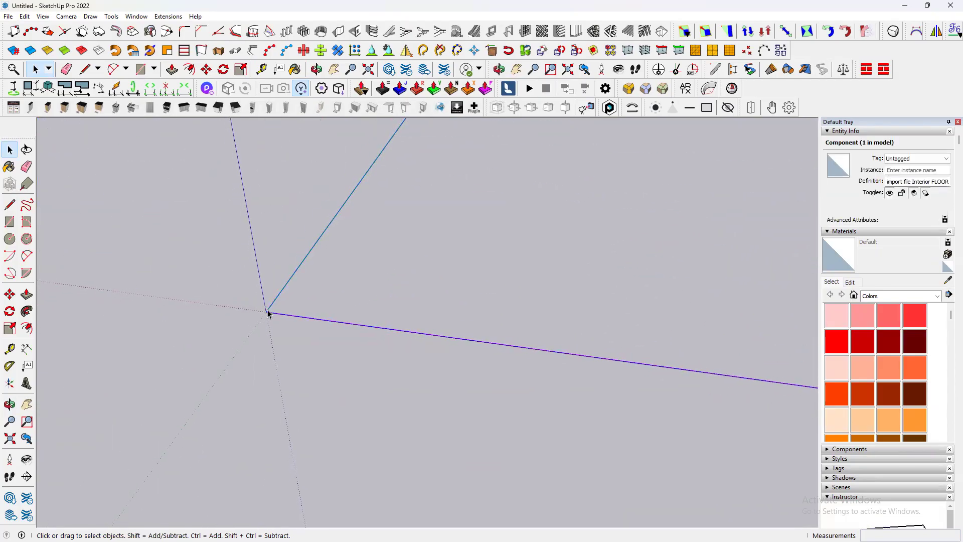
scroll(281, 321, down, 2)
scroll(227, 360, down, 3)
scroll(227, 366, down, 1)
scroll(290, 377, down, 3)
scroll(204, 335, down, 2)
scroll(389, 412, down, 2)
scroll(423, 387, up, 2)
scroll(417, 366, up, 2)
scroll(451, 386, up, 2)
scroll(484, 396, up, 2)
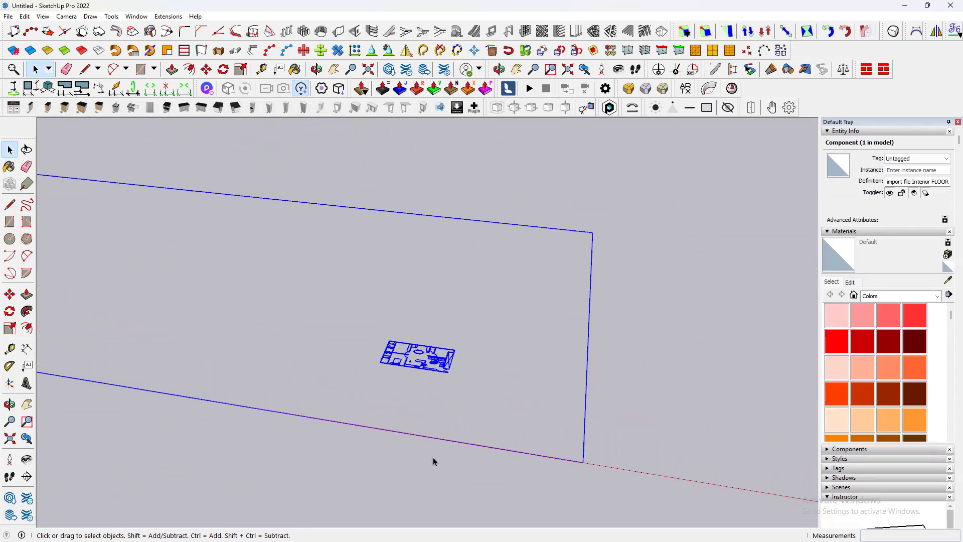
scroll(434, 415, up, 1)
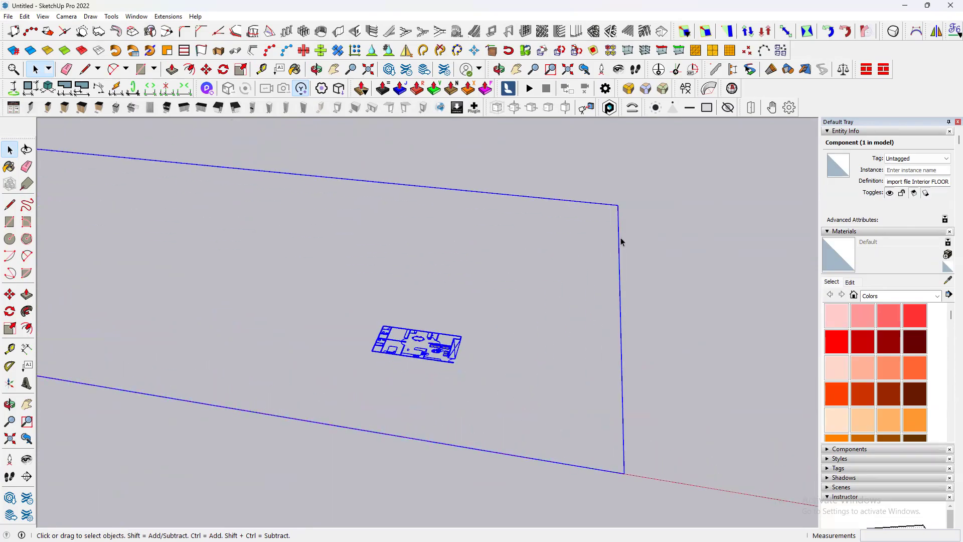
scroll(431, 376, up, 3)
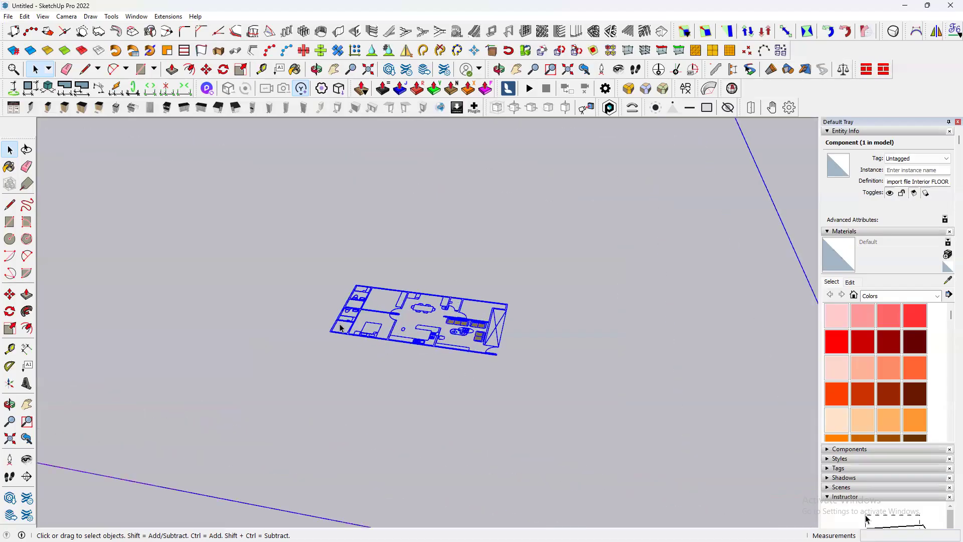
scroll(374, 334, up, 3)
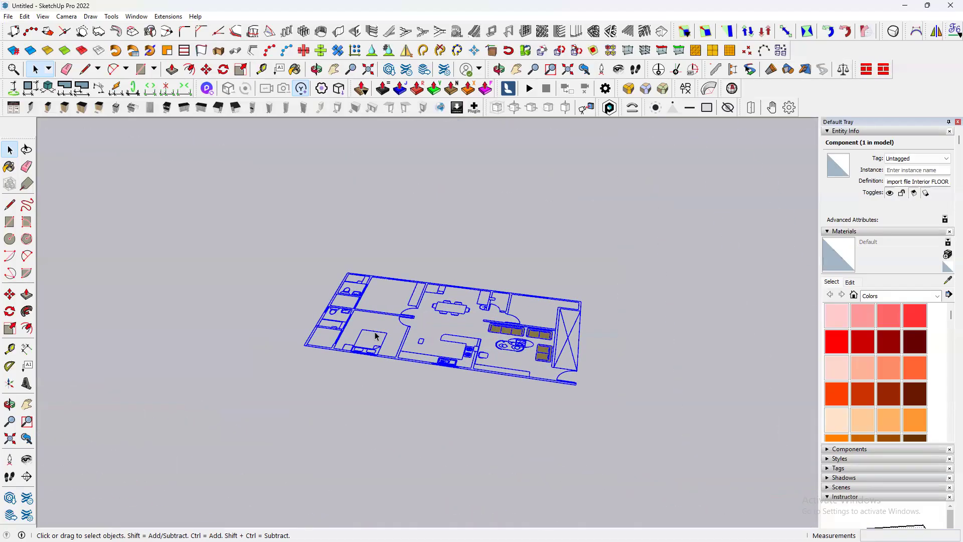
scroll(539, 363, down, 5)
scroll(477, 384, down, 3)
scroll(473, 291, up, 3)
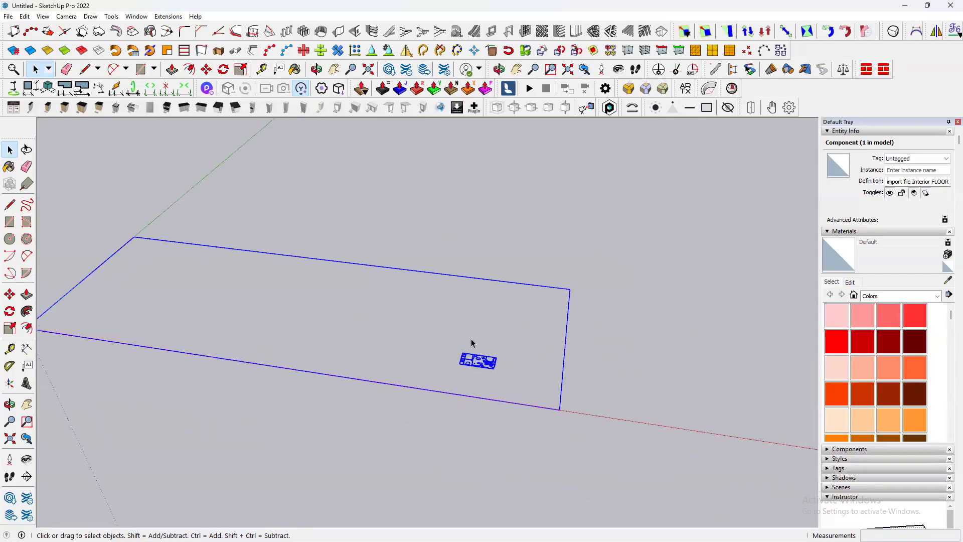
scroll(527, 366, down, 3)
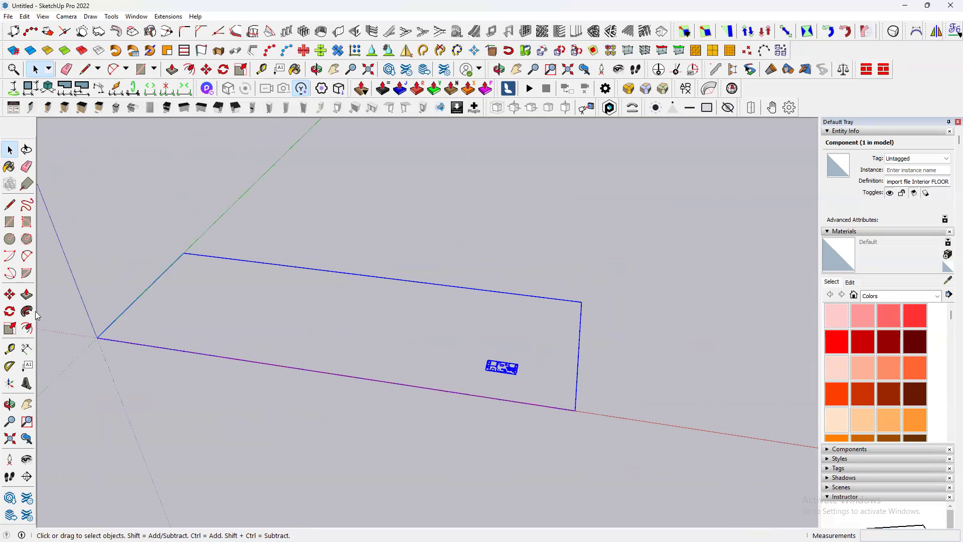
scroll(502, 391, up, 3)
scroll(482, 466, up, 2)
scroll(522, 445, up, 5)
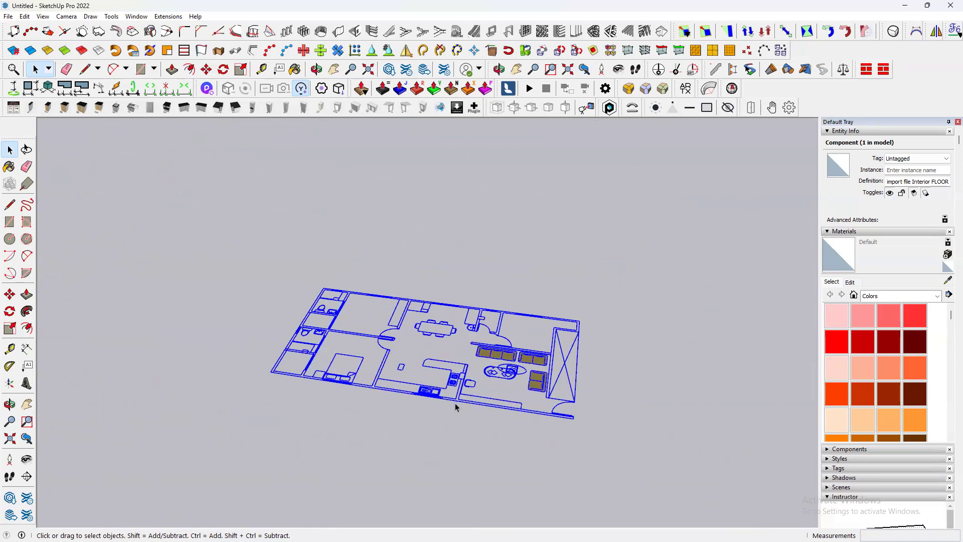
- Open the imported component, cut all the floor plan linework out of it and leave the component
click(458, 402)
scroll(453, 411, down, 6)
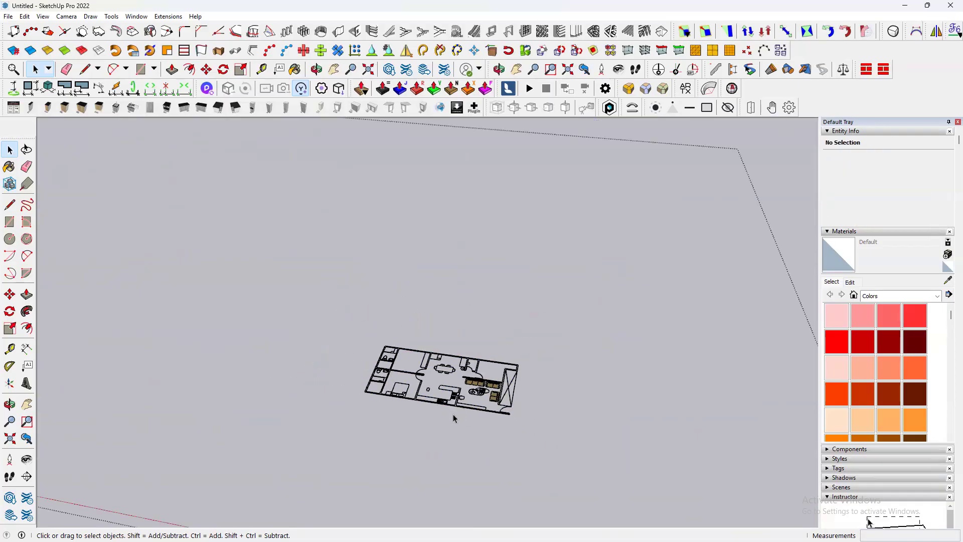
scroll(458, 393, down, 3)
scroll(465, 399, up, 2)
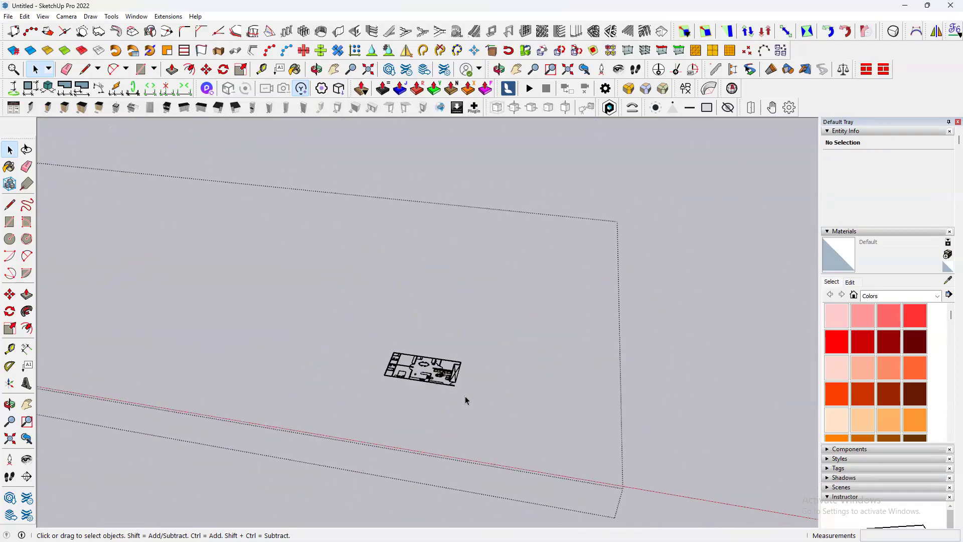
drag(354, 335, 351, 329)
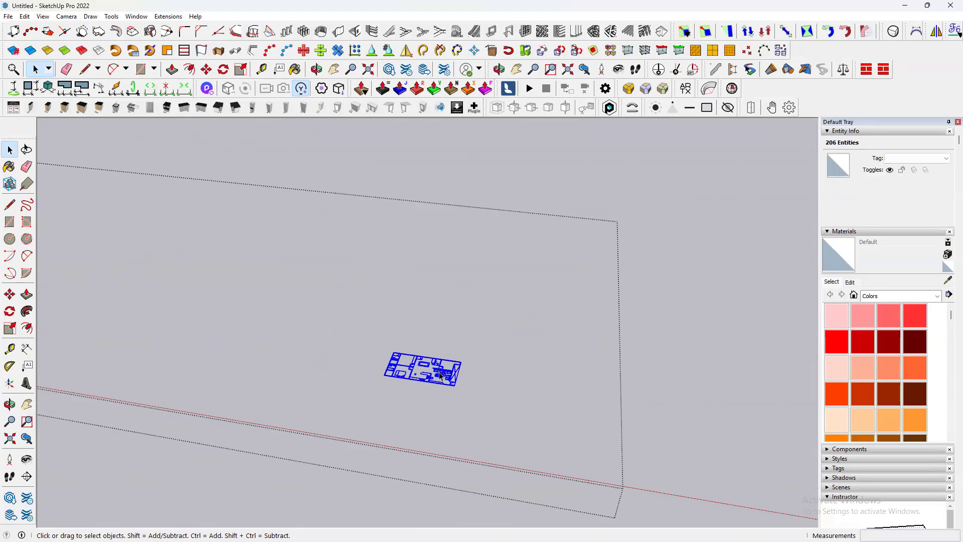
scroll(442, 381, up, 2)
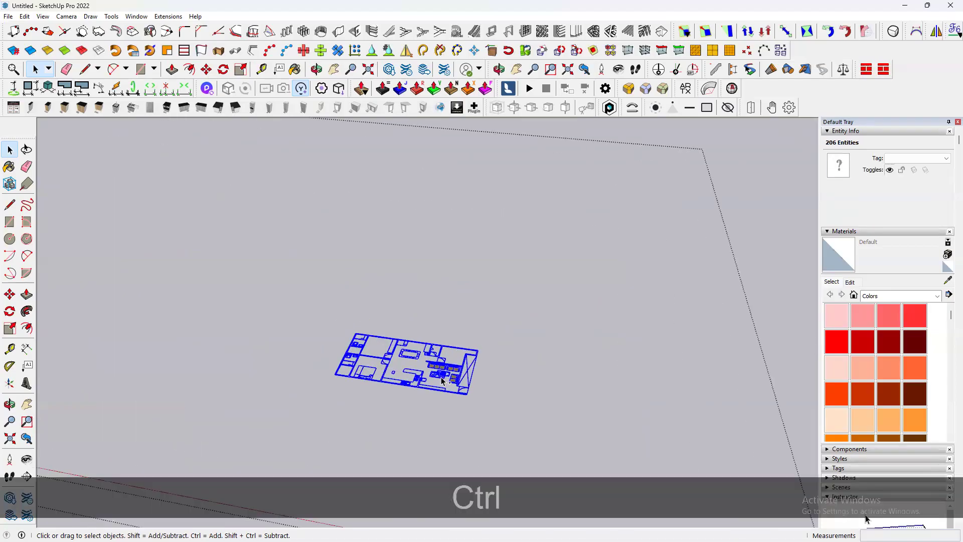
key(ctrl+x)
scroll(485, 361, down, 3)
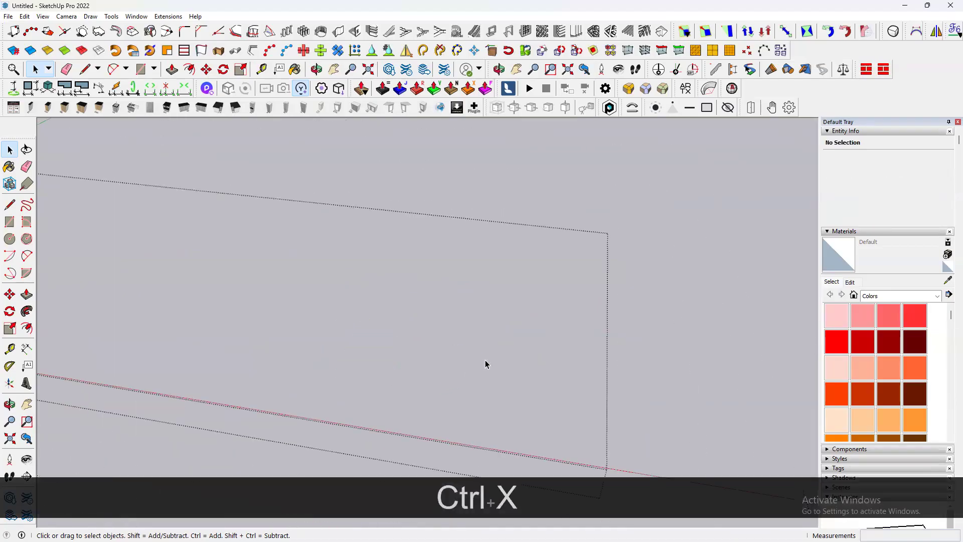
key(Escape)
key(Escape)
- Paste the cut floor plan into the model with its lower-left corner at the origin
scroll(630, 360, down, 6)
scroll(419, 312, up, 2)
scroll(287, 357, up, 1)
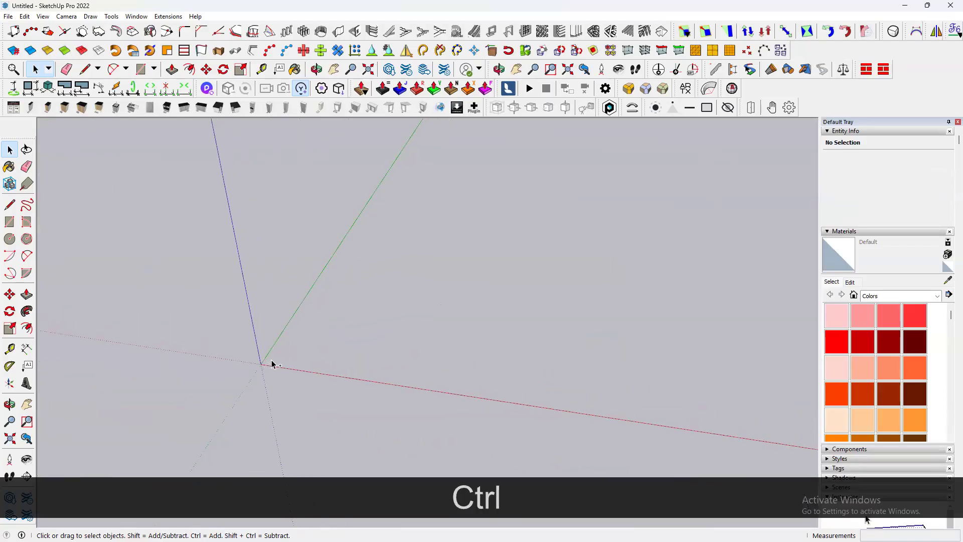
key(ctrl+v)
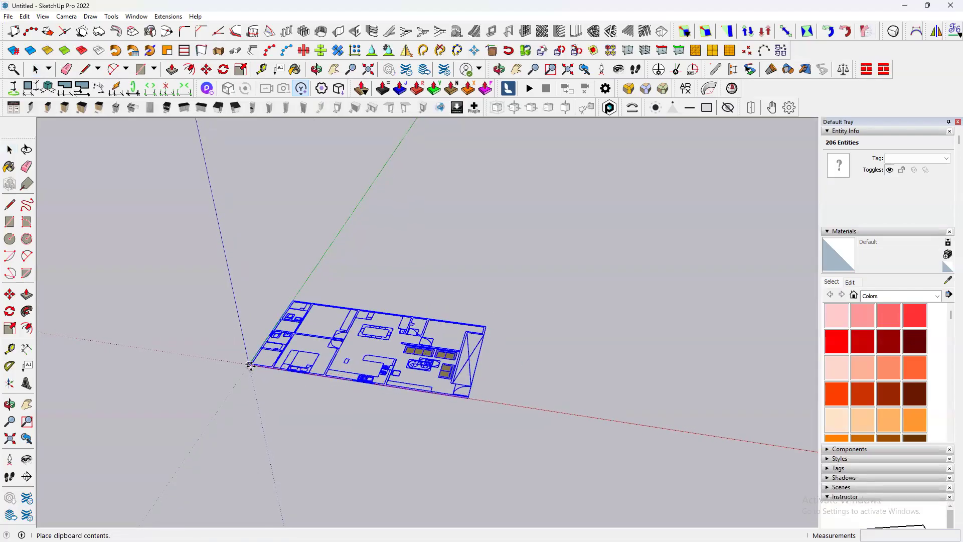
click(250, 367)
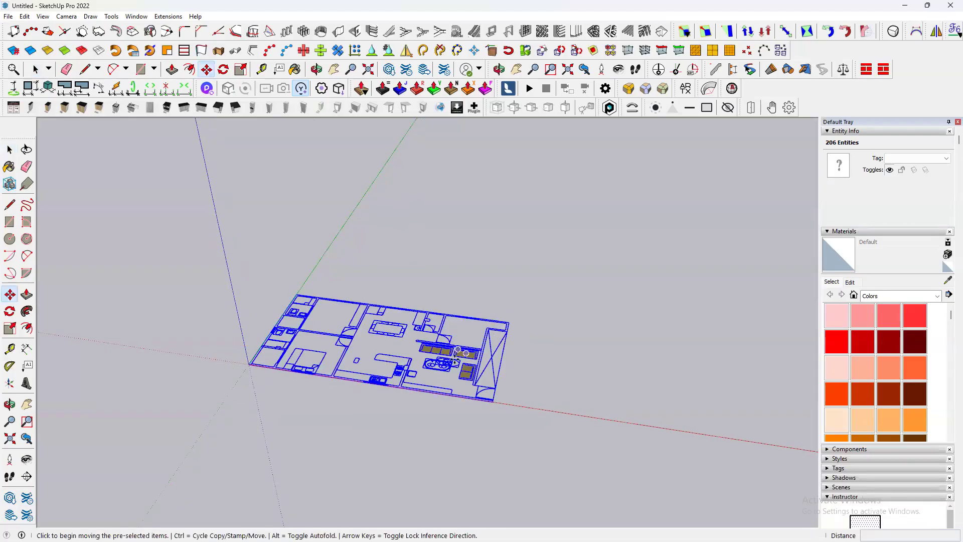
key(space)
- Group all the pasted floor plan entities and reselect the plan as a single object
scroll(327, 387, up, 2)
scroll(389, 406, down, 3)
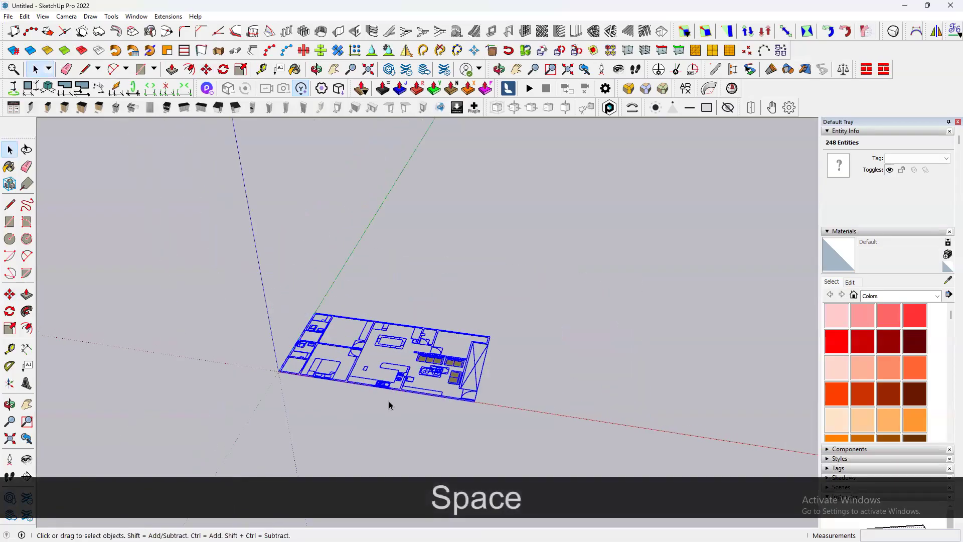
key(g)
key(space)
scroll(411, 387, up, 2)
scroll(391, 390, down, 2)
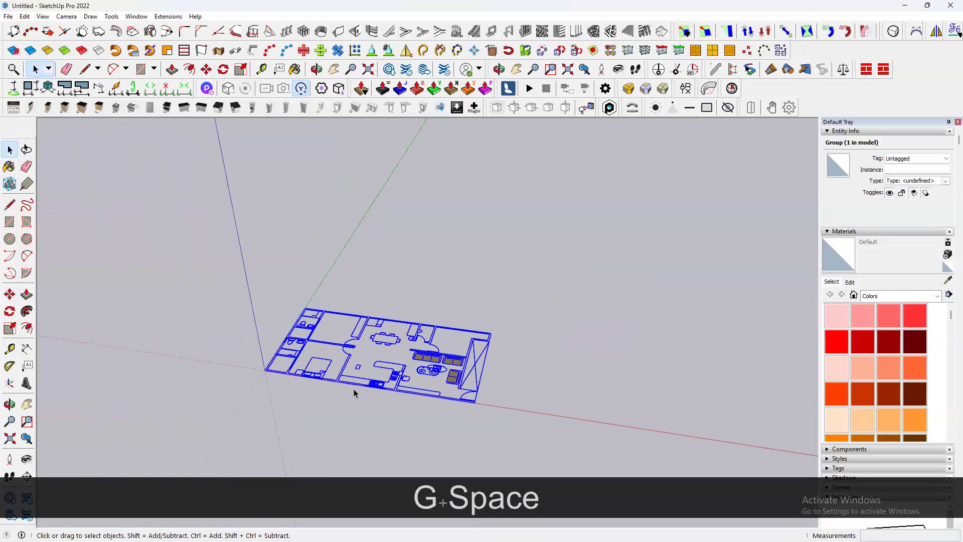
middle_drag(355, 392, 426, 422)
click(552, 357)
scroll(496, 388, up, 3)
click(492, 380)
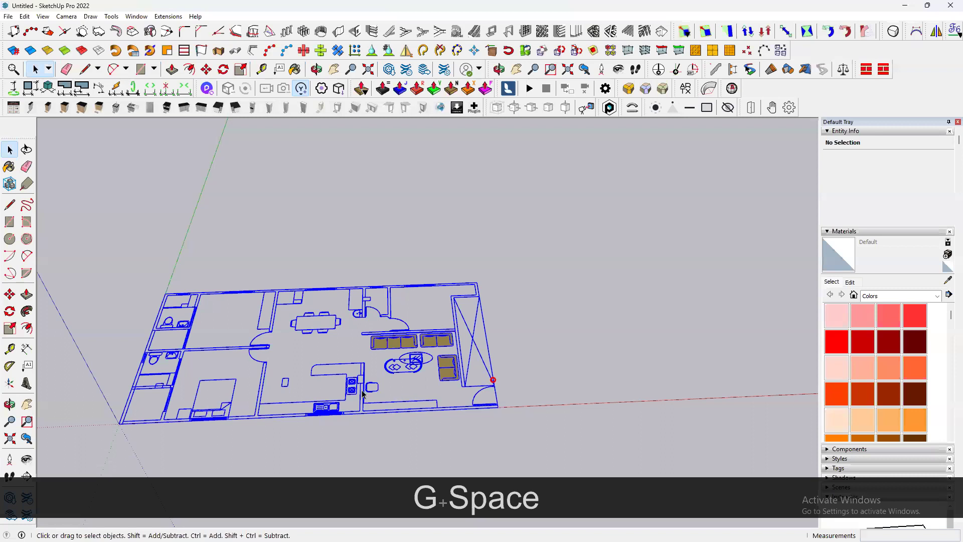
- Examine the grouped floor plan at the origin, from its overall outline down to the bathroom wall linework
scroll(341, 387, down, 6)
scroll(289, 353, down, 3)
scroll(300, 367, up, 5)
scroll(300, 368, up, 6)
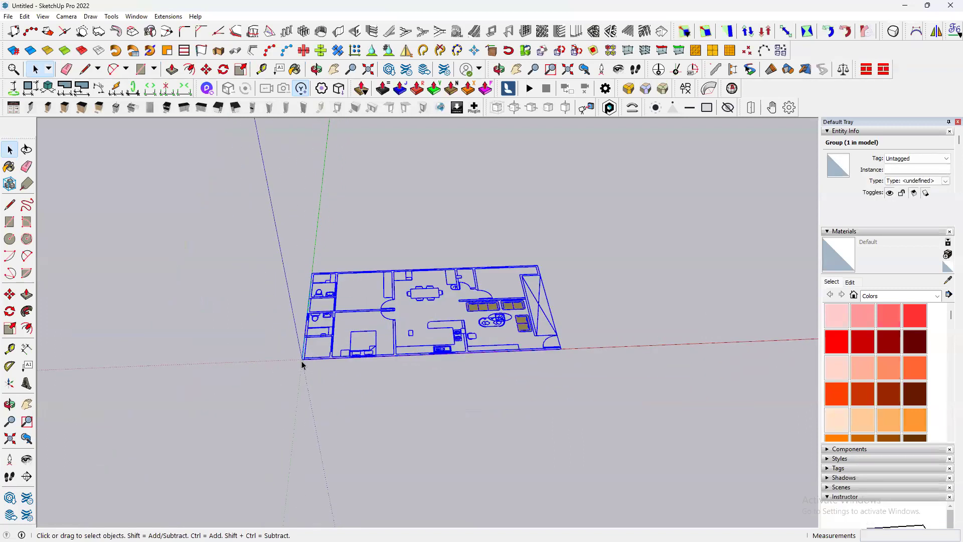
scroll(633, 286, down, 5)
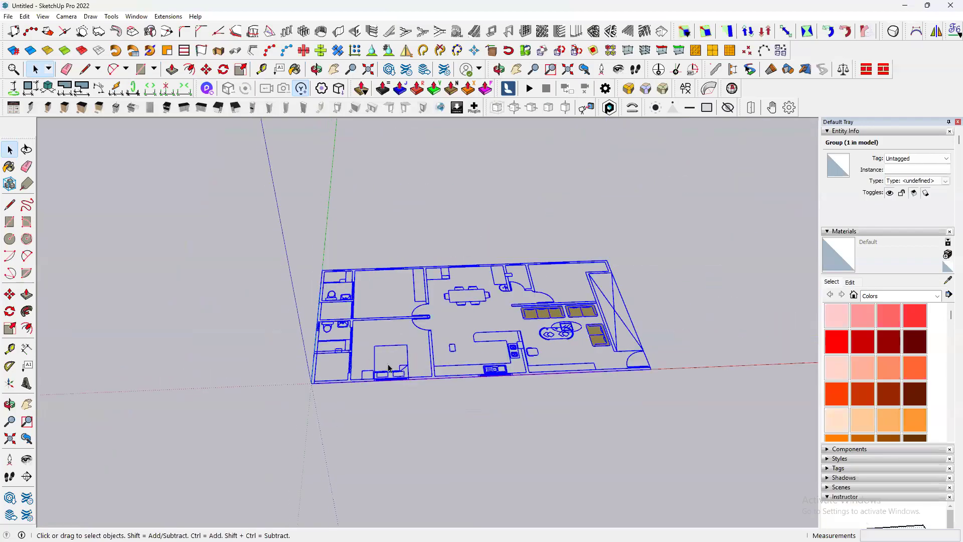
scroll(437, 396, up, 5)
scroll(421, 399, up, 2)
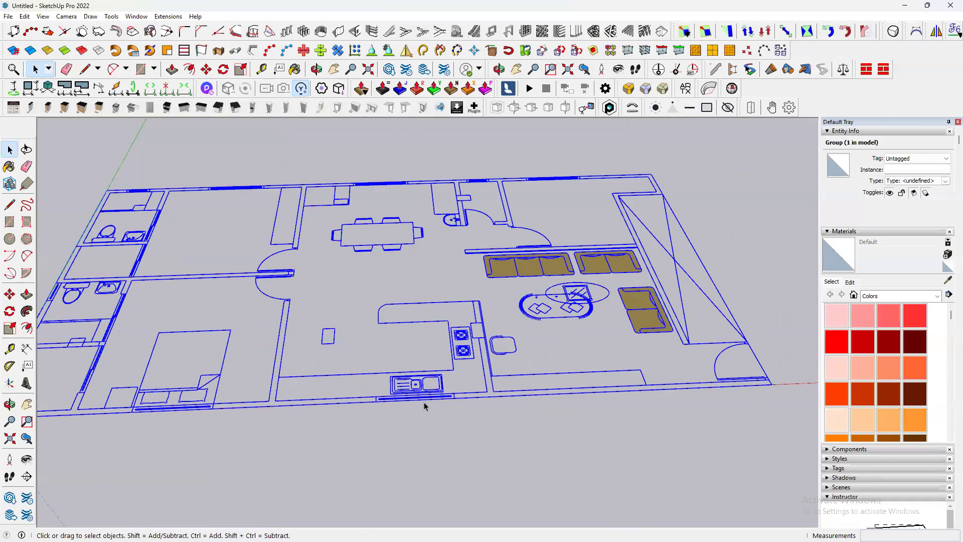
scroll(431, 393, down, 5)
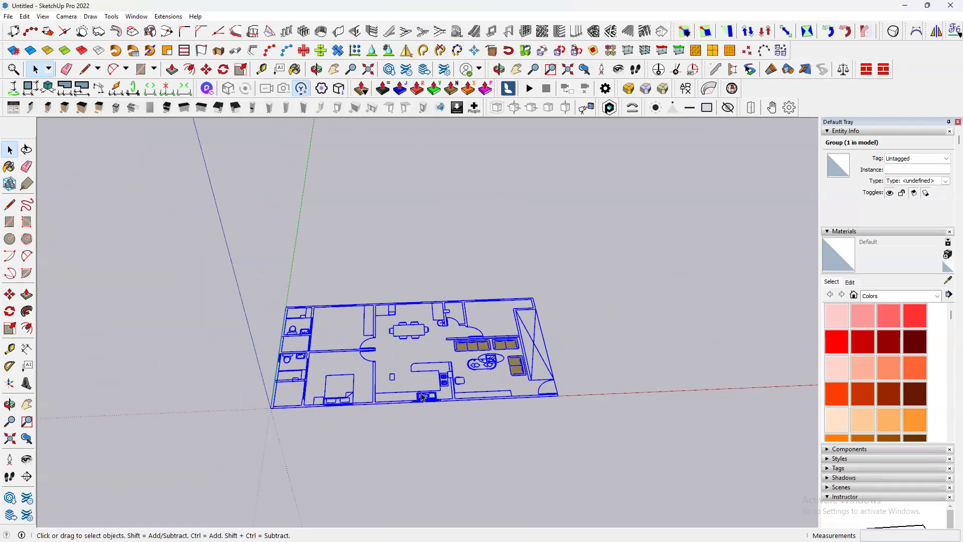
scroll(290, 407, up, 3)
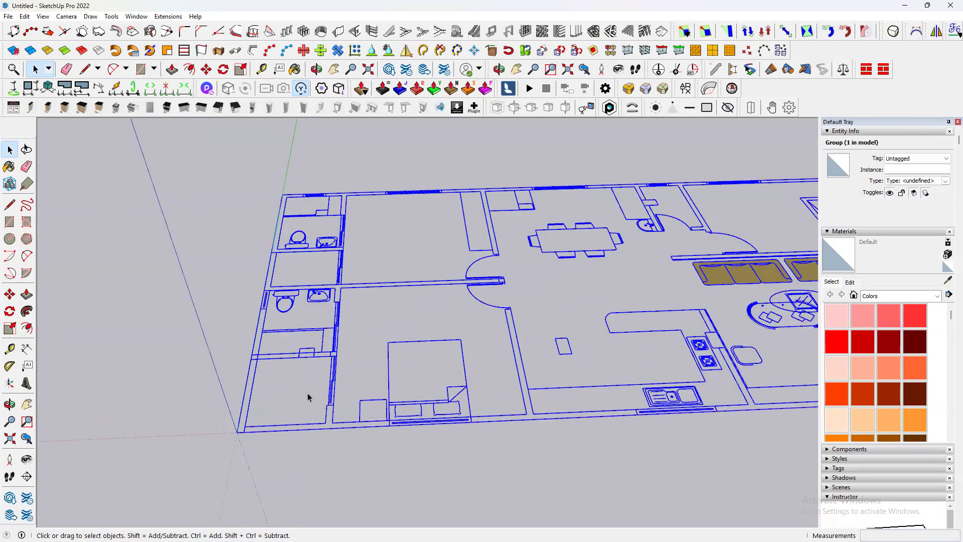
scroll(359, 419, up, 3)
scroll(249, 346, up, 3)
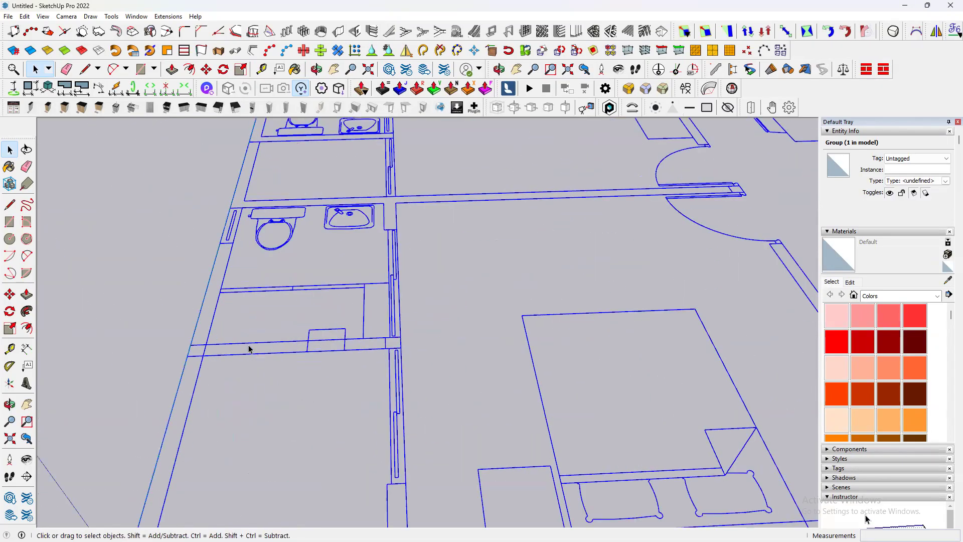
scroll(290, 369, up, 2)
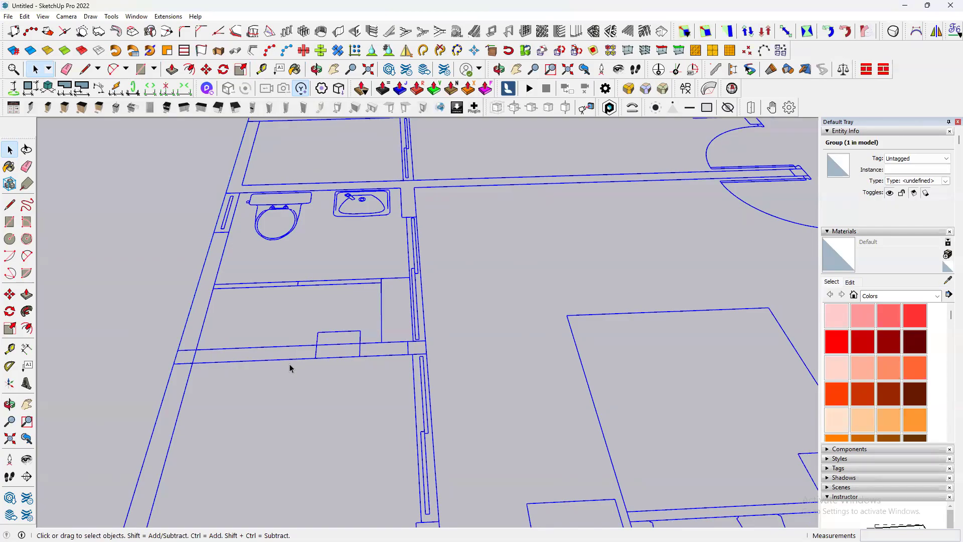
- Turn off the Profiles edge style so the floor plan linework displays thin
click(26, 17)
mouse_move(56, 19)
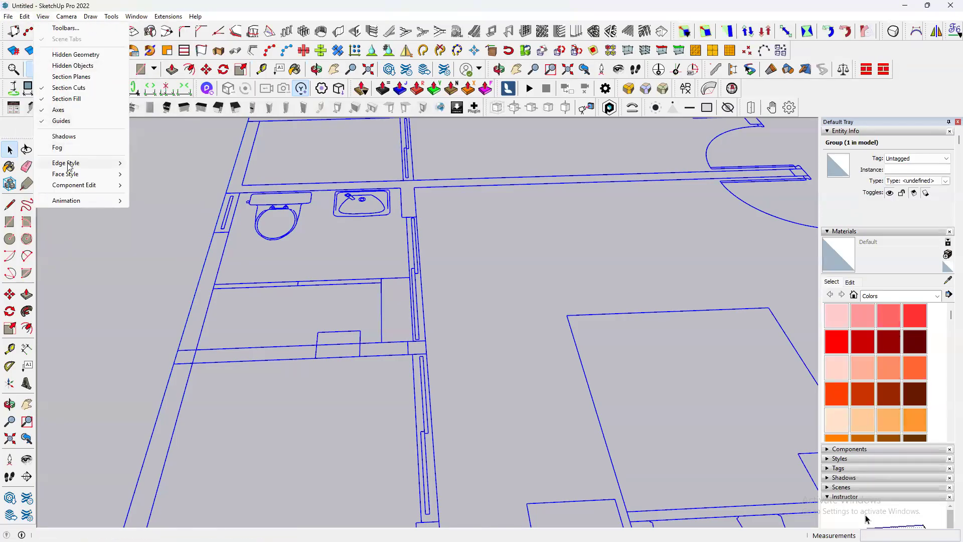
mouse_move(69, 166)
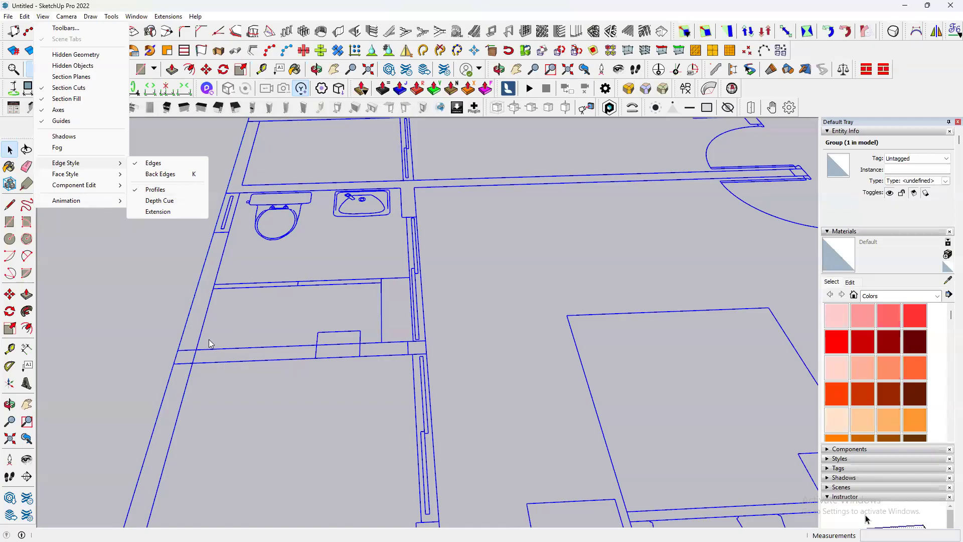
click(138, 193)
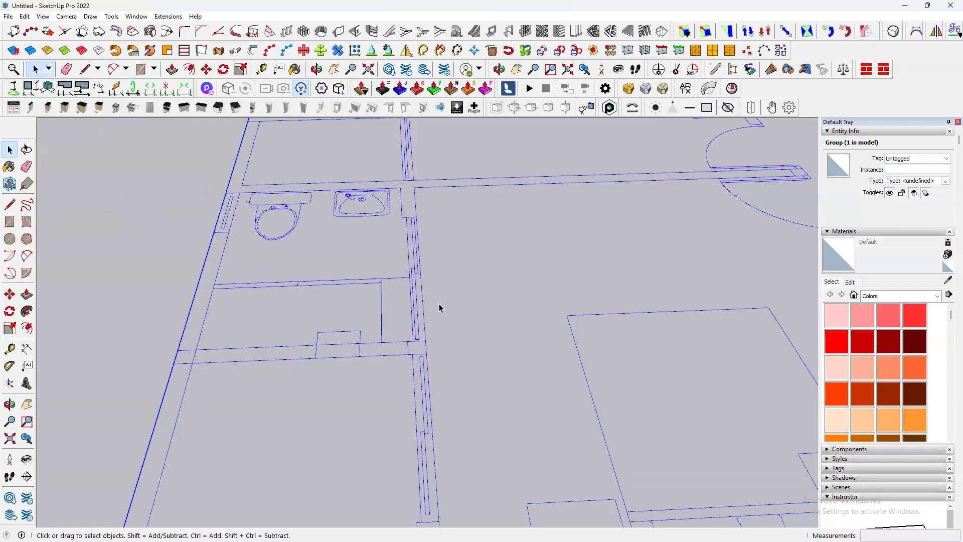
- Examine the linework across the whole floor plan with profiles turned off
scroll(416, 321, up, 3)
scroll(417, 321, down, 6)
scroll(436, 369, up, 3)
scroll(403, 370, down, 6)
middle_drag(516, 348, 582, 348)
scroll(507, 329, down, 1)
shift+middle_drag(507, 329, 206, 295)
scroll(396, 318, up, 5)
scroll(210, 355, down, 3)
middle_drag(211, 355, 345, 361)
scroll(345, 361, up, 3)
scroll(158, 348, down, 3)
scroll(424, 335, down, 4)
scroll(643, 366, up, 3)
scroll(497, 321, up, 3)
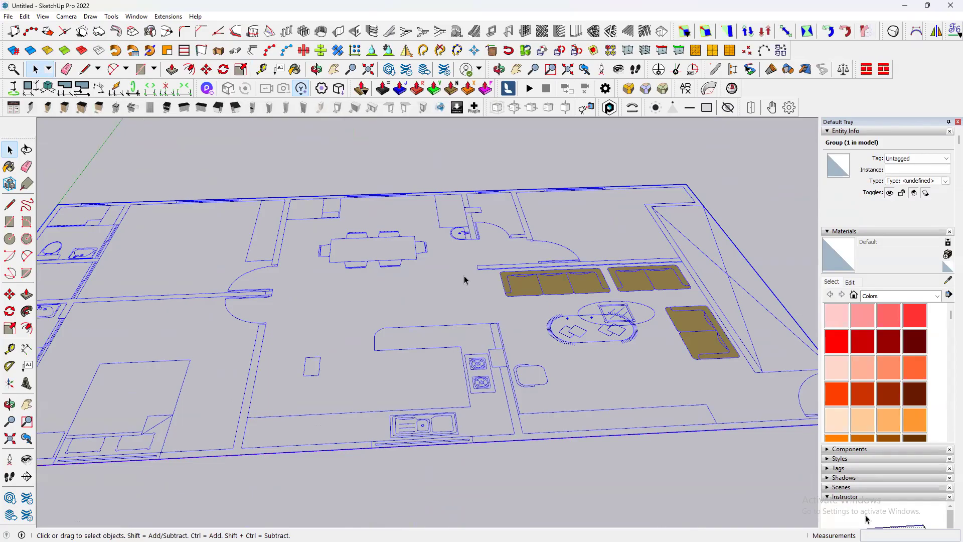
scroll(391, 386, down, 4)
scroll(586, 407, up, 3)
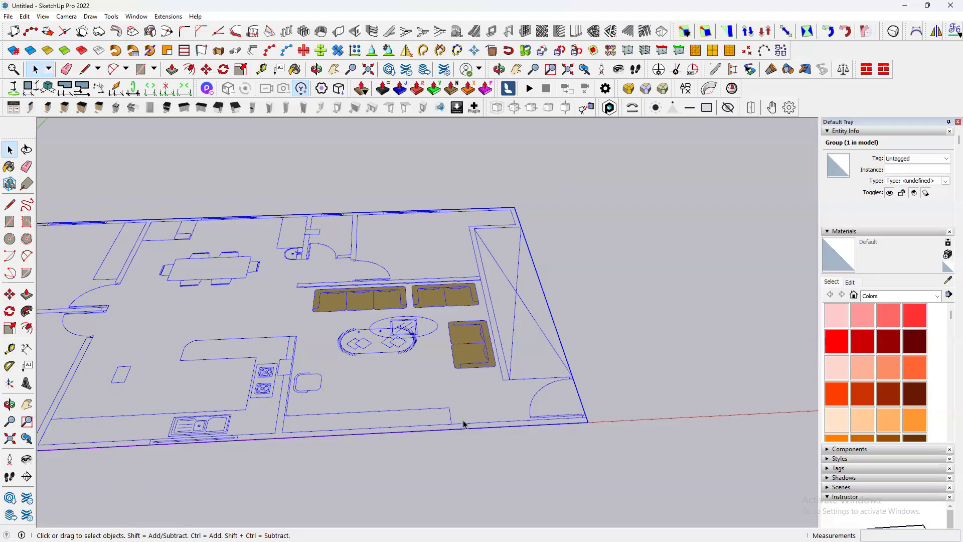
- Deselect the plan group and examine the outer wall along the red axis between the kitchen partition and the entrance door
scroll(326, 433, up, 2)
scroll(694, 415, up, 2)
scroll(511, 423, down, 2)
scroll(234, 466, up, 1)
scroll(254, 357, up, 3)
scroll(241, 295, down, 3)
scroll(265, 231, up, 2)
scroll(265, 231, down, 3)
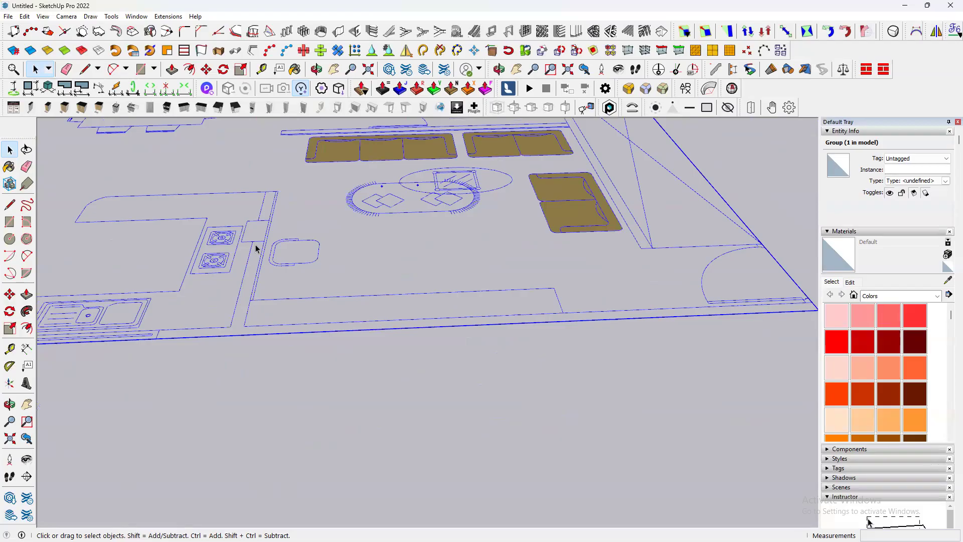
scroll(679, 354, down, 2)
scroll(746, 348, up, 2)
scroll(746, 348, down, 1)
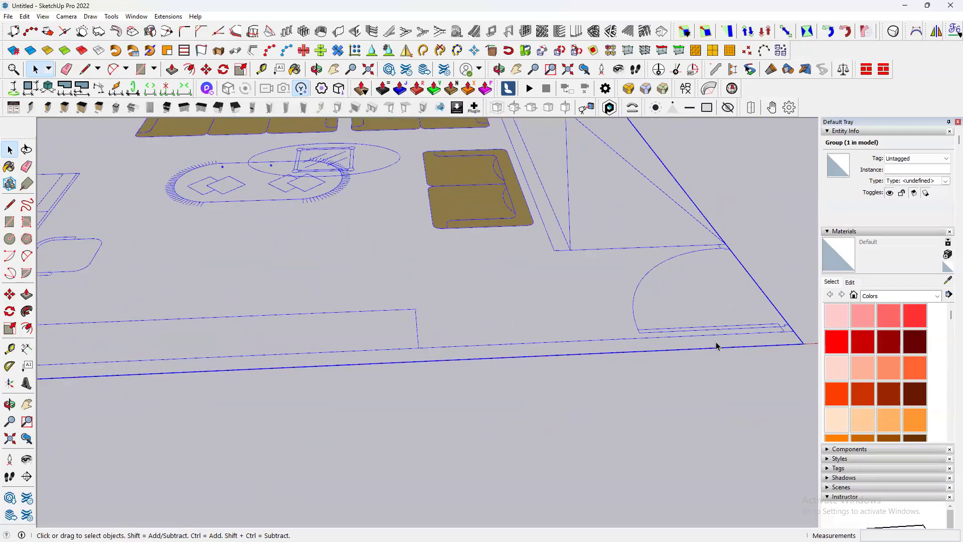
scroll(501, 369, down, 2)
scroll(194, 387, up, 2)
scroll(199, 385, up, 2)
scroll(209, 368, down, 3)
scroll(229, 311, up, 3)
scroll(228, 346, down, 4)
scroll(596, 371, up, 4)
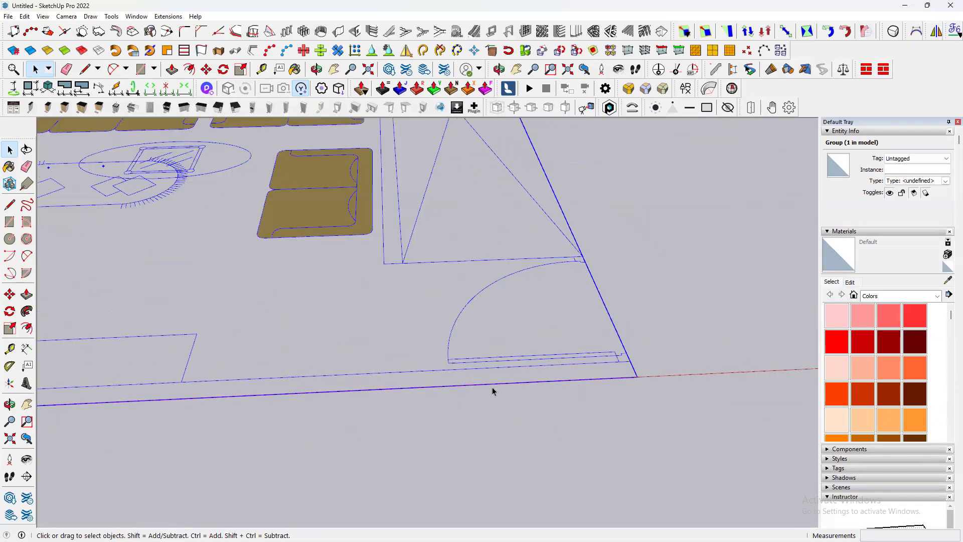
scroll(482, 384, up, 1)
click(469, 395)
scroll(468, 398, down, 1)
scroll(467, 393, up, 1)
scroll(544, 404, down, 4)
scroll(150, 421, up, 2)
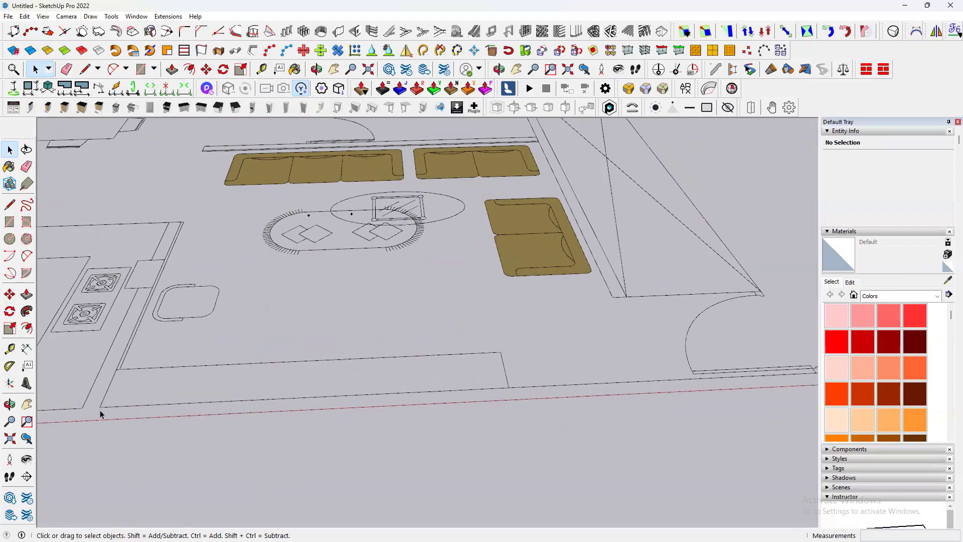
scroll(81, 412, up, 2)
scroll(161, 428, down, 1)
scroll(160, 425, down, 2)
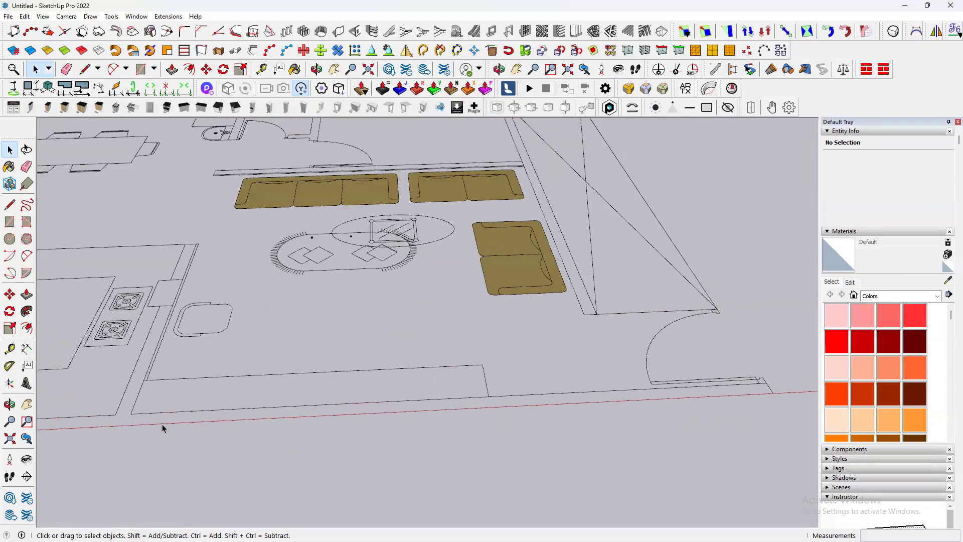
scroll(125, 420, up, 3)
scroll(353, 425, down, 2)
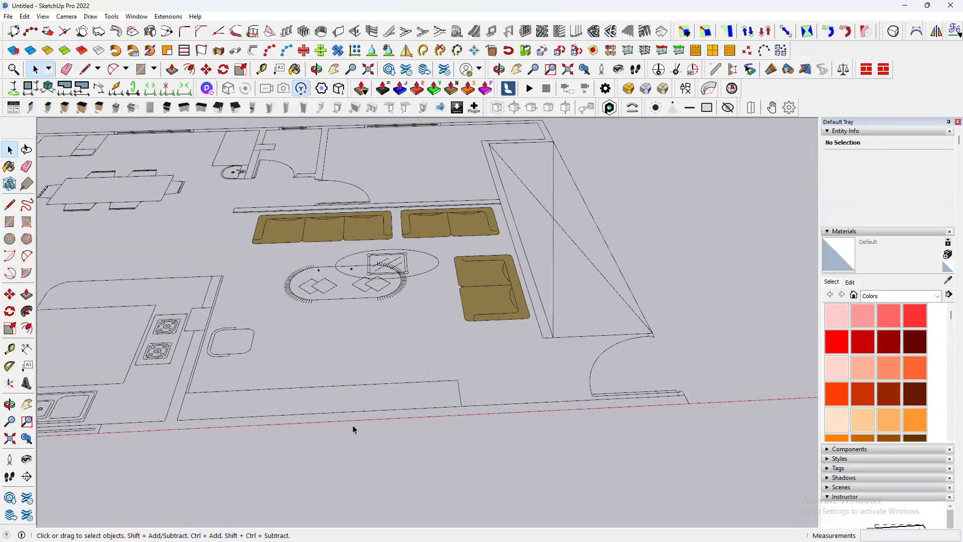
scroll(710, 405, down, 2)
scroll(524, 429, up, 1)
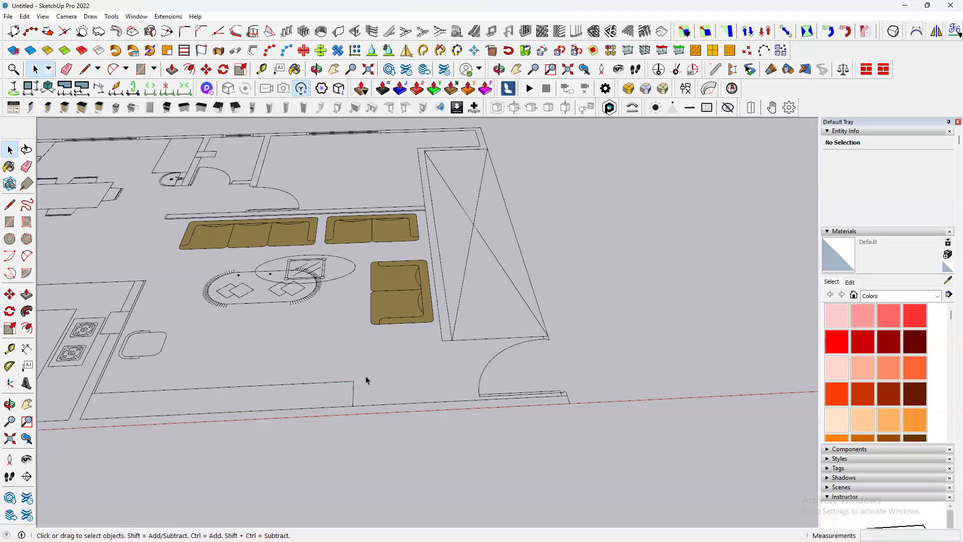
key(r)
key(e)
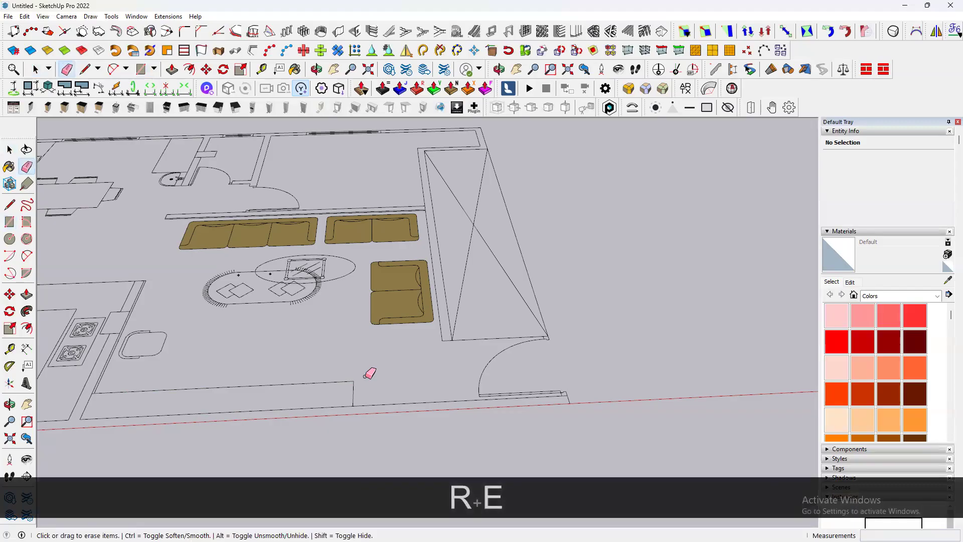
key(r)
scroll(502, 381, down, 1)
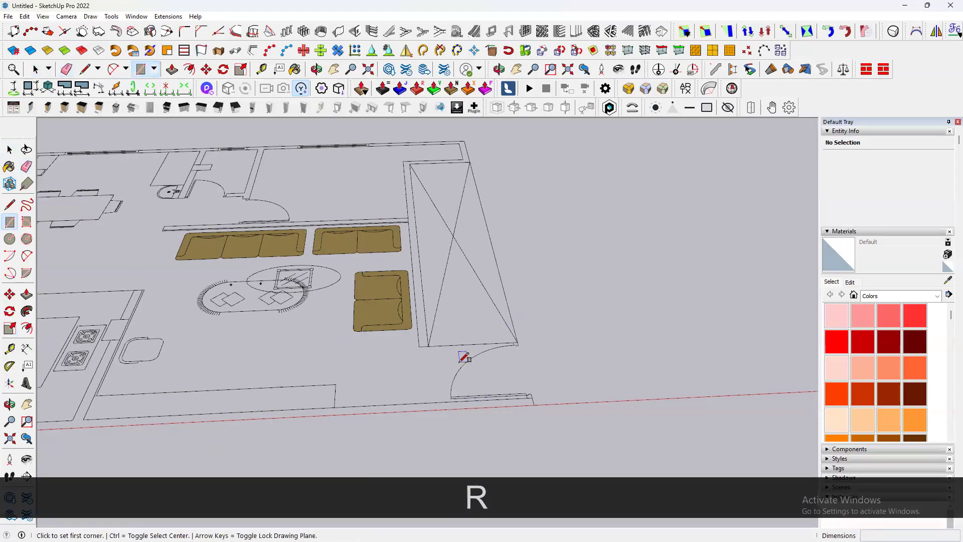
scroll(511, 408, up, 3)
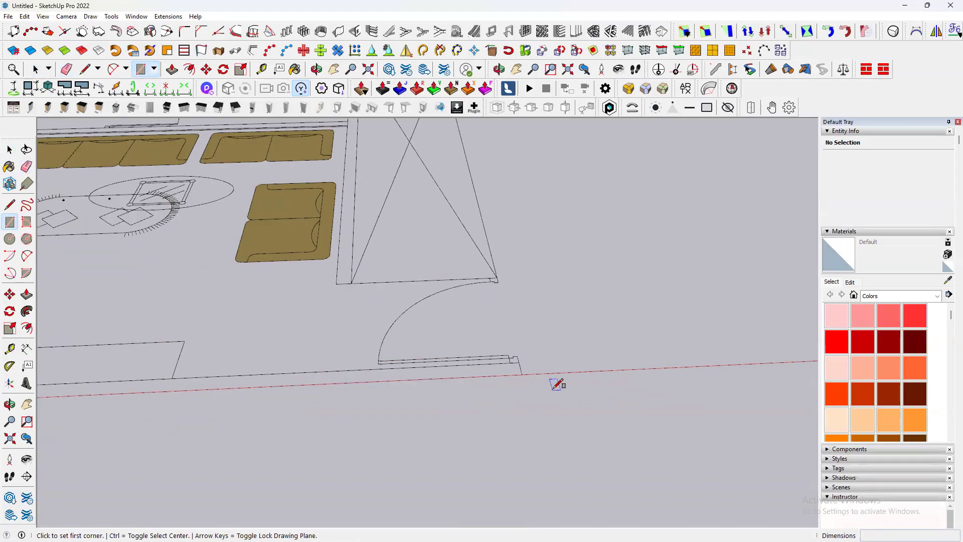
scroll(567, 385, down, 3)
scroll(580, 388, up, 3)
key(space)
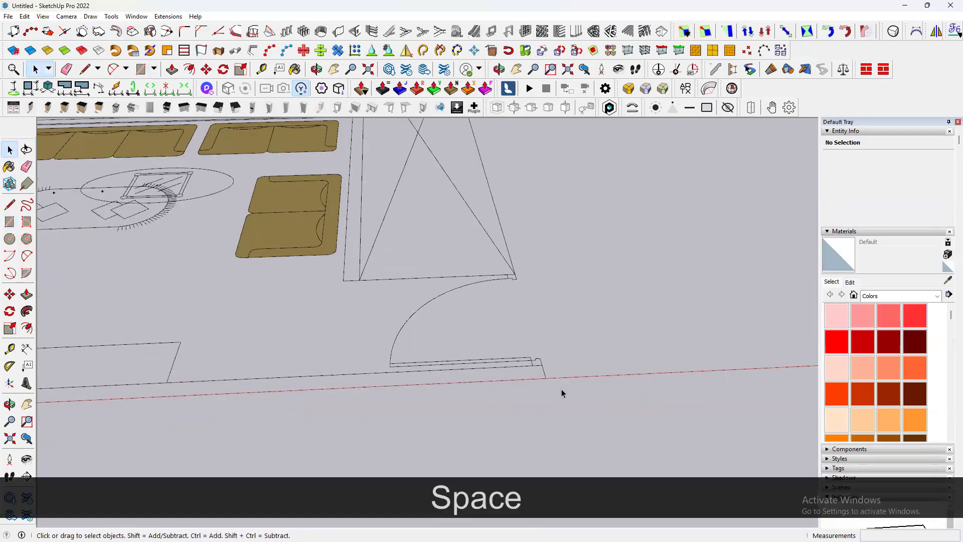
- Trace the outer wall strip between the entrance door and the kitchen partition as a closed outline with the Line tool
key(l)
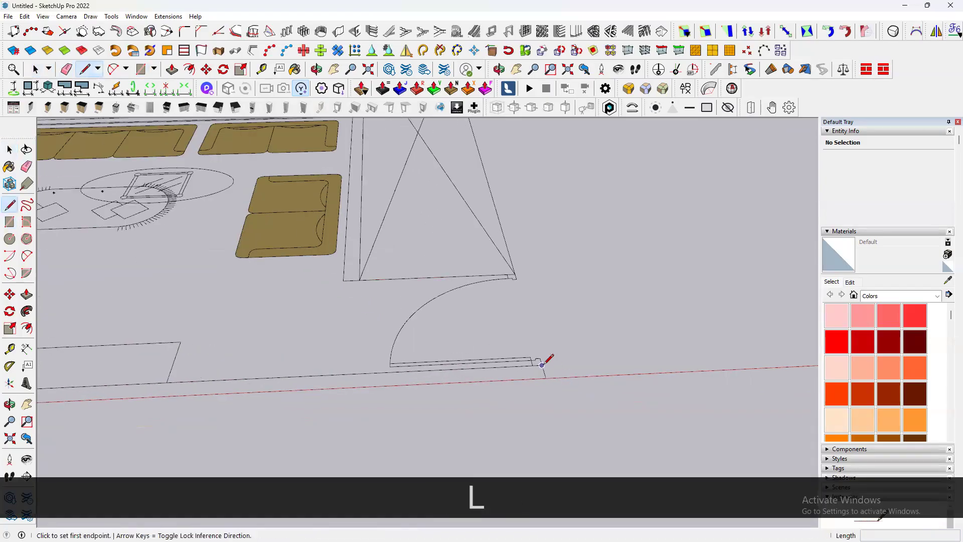
click(546, 378)
click(542, 366)
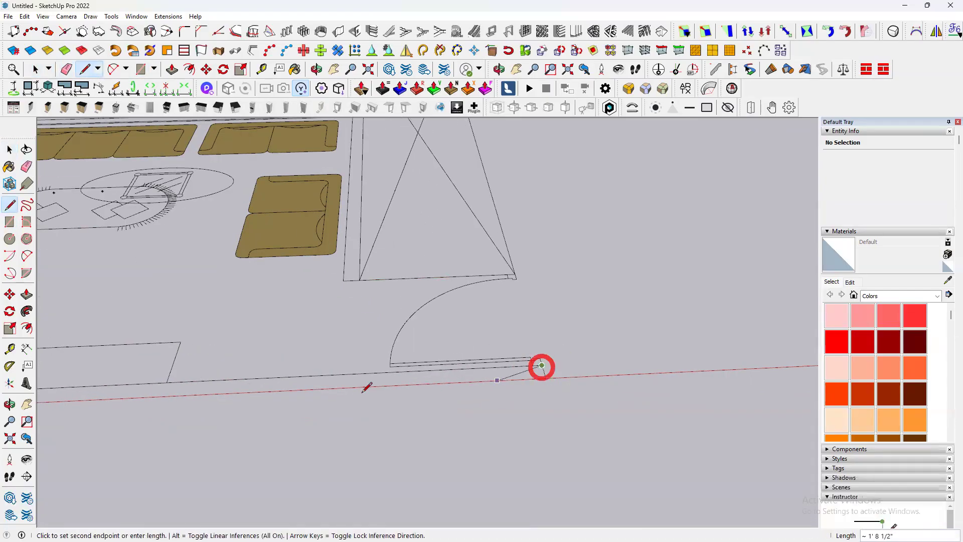
scroll(242, 383, down, 4)
scroll(163, 369, up, 3)
click(166, 401)
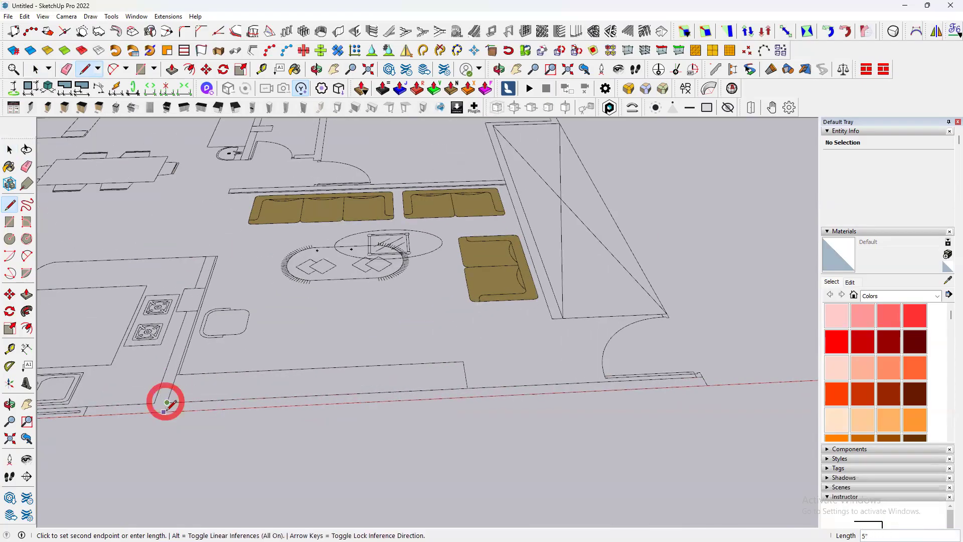
click(707, 385)
- Select the line-traced wall face along the red axis and inspect it from end to end
key(space)
scroll(639, 388, up, 3)
scroll(622, 368, down, 3)
middle_drag(619, 372, 511, 387)
scroll(573, 396, up, 2)
click(511, 386)
scroll(362, 441, down, 3)
scroll(362, 442, up, 4)
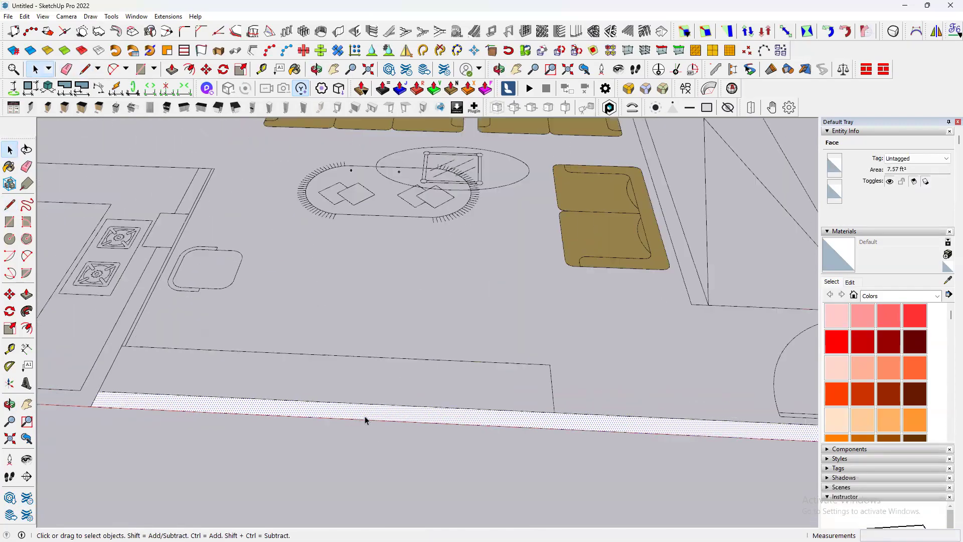
scroll(386, 448, down, 3)
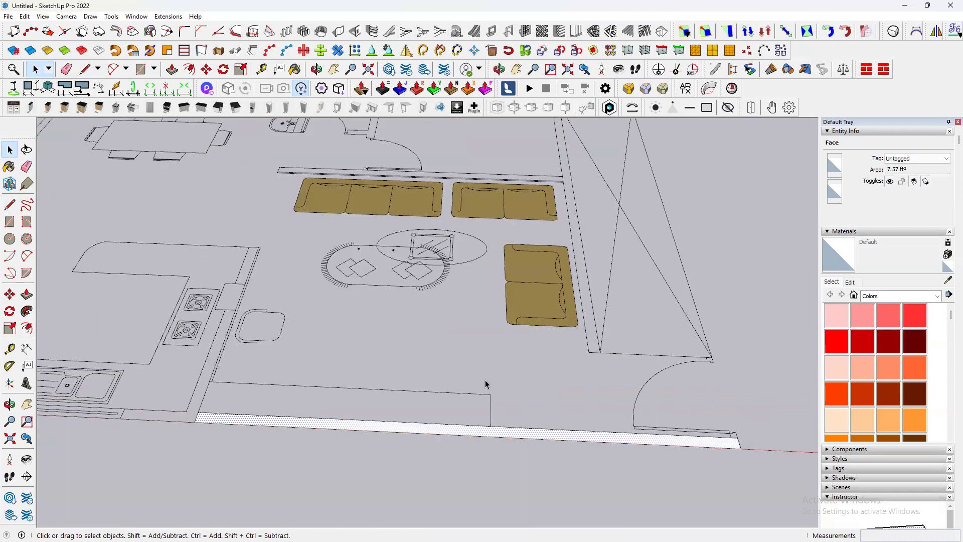
- Undo the line-traced wall face and its edges, leaving only the plan group
key(ctrl)
key(ctrl+z)
scroll(356, 376, down, 4)
scroll(281, 391, up, 3)
scroll(306, 370, up, 2)
scroll(314, 394, down, 4)
scroll(588, 410, up, 3)
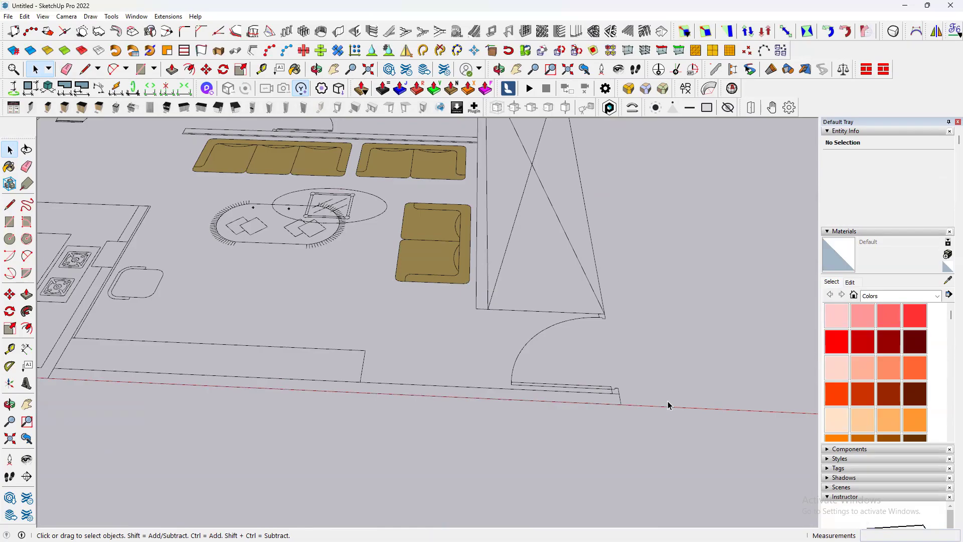
scroll(660, 405, down, 3)
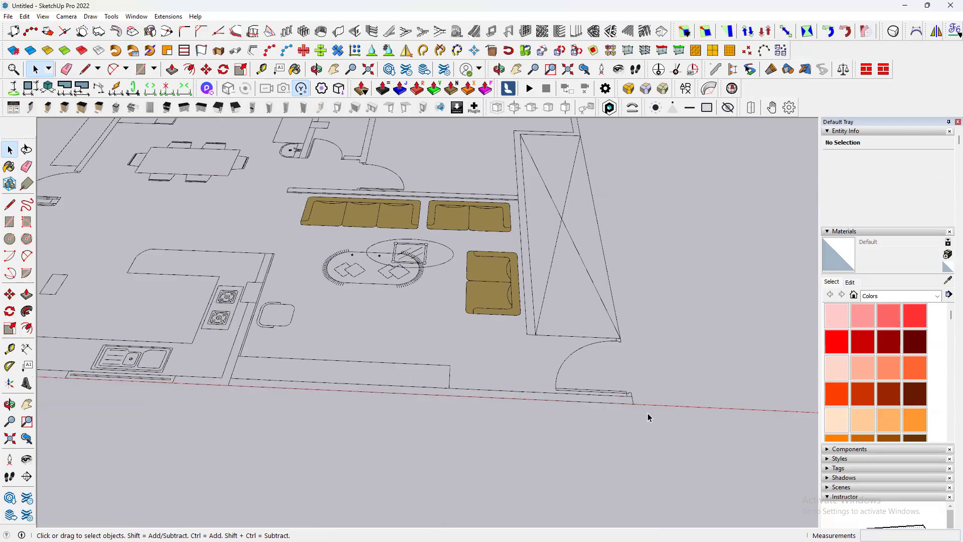
scroll(249, 377, up, 2)
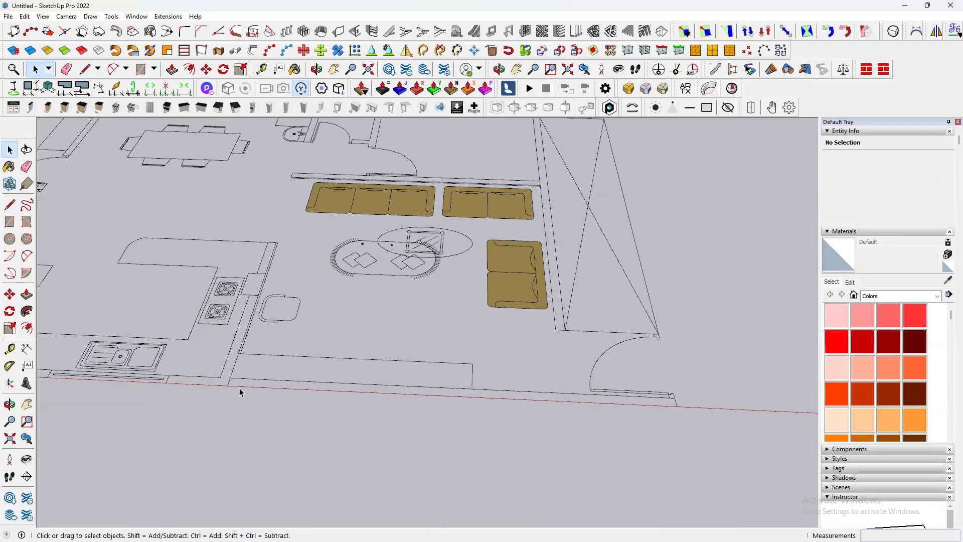
- Draw an 18' 2" by 5" rectangle over the outer wall strip from the entrance-side corner to the kitchen partition
key(r)
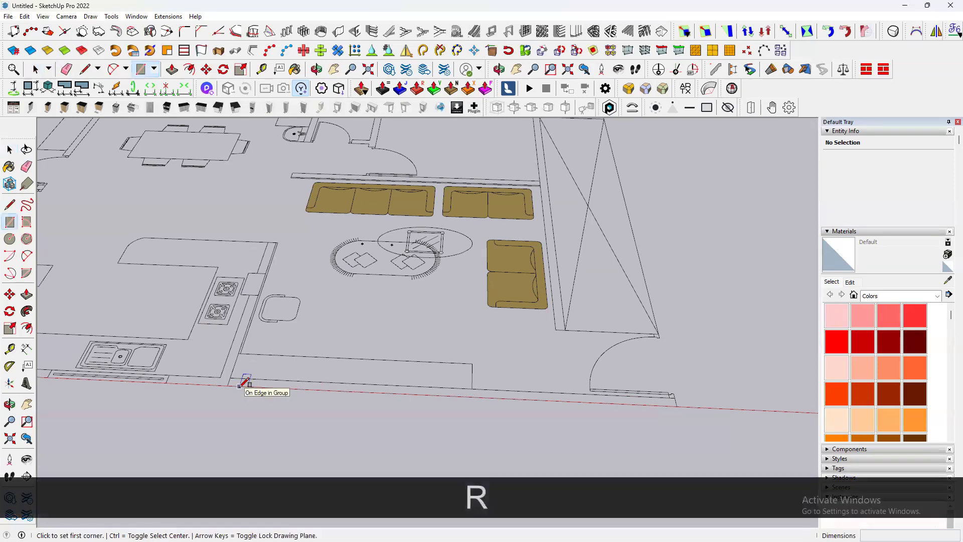
scroll(696, 396, up, 2)
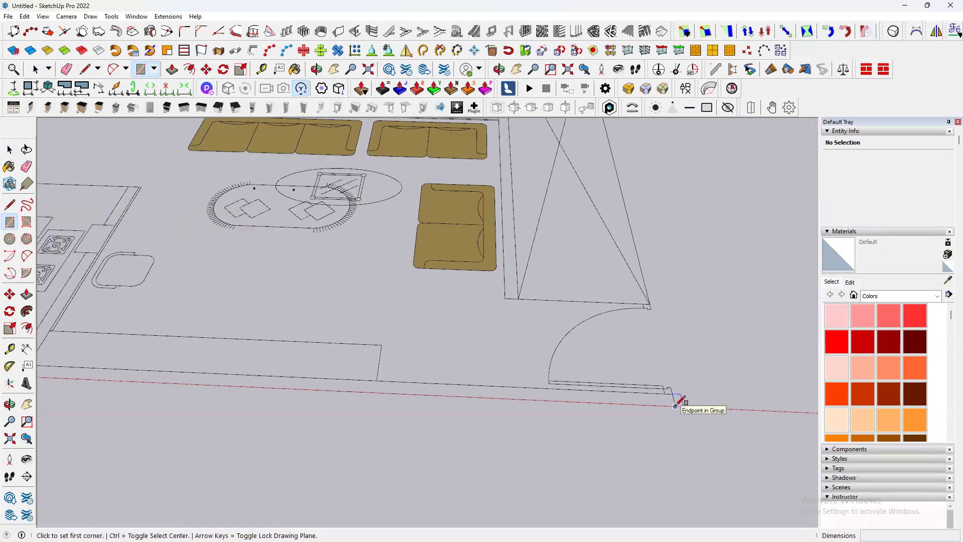
click(676, 405)
scroll(570, 400, down, 2)
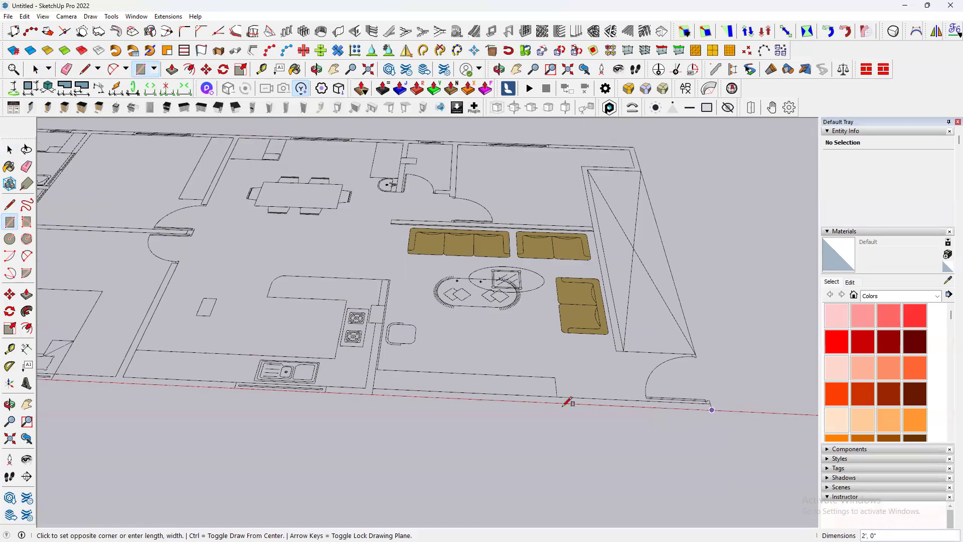
scroll(390, 389, up, 4)
click(371, 384)
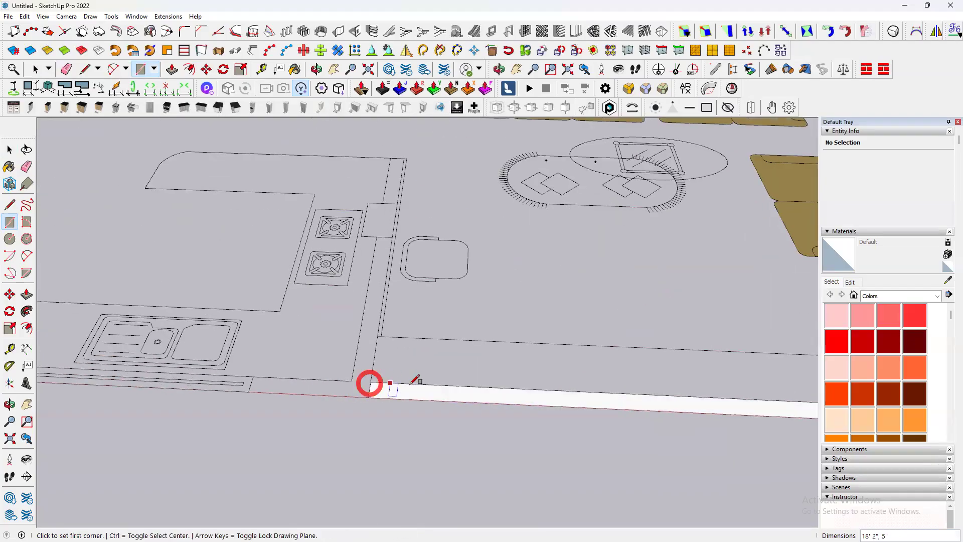
- Select the face of the traced outer wall strip and inspect it from end to end
scroll(371, 384, down, 3)
scroll(440, 398, down, 3)
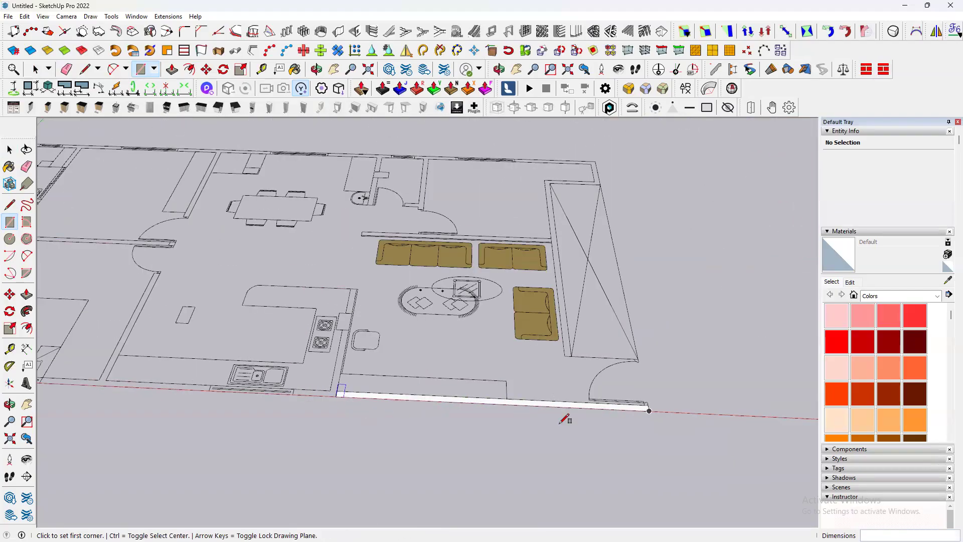
scroll(562, 412, up, 5)
key(space)
scroll(540, 420, down, 3)
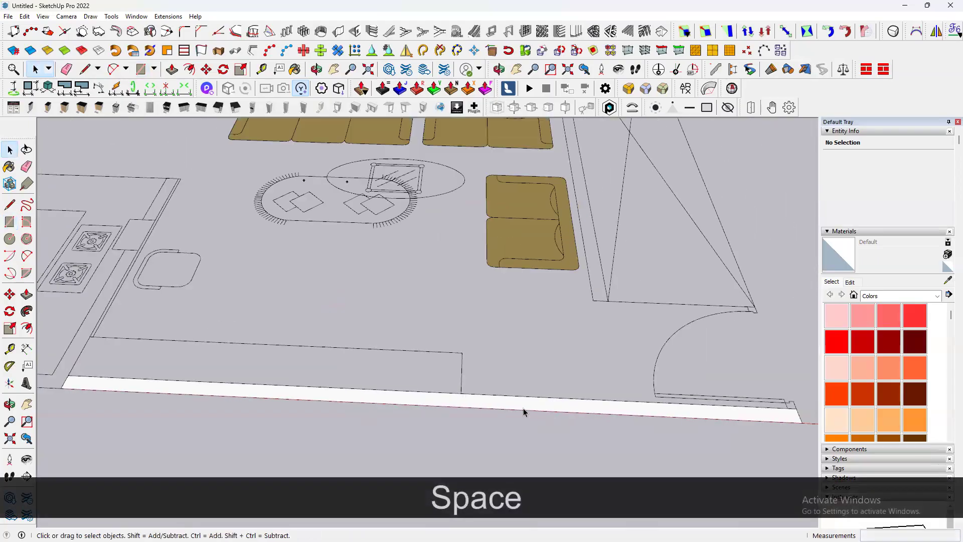
scroll(522, 408, up, 3)
click(524, 403)
scroll(574, 419, down, 5)
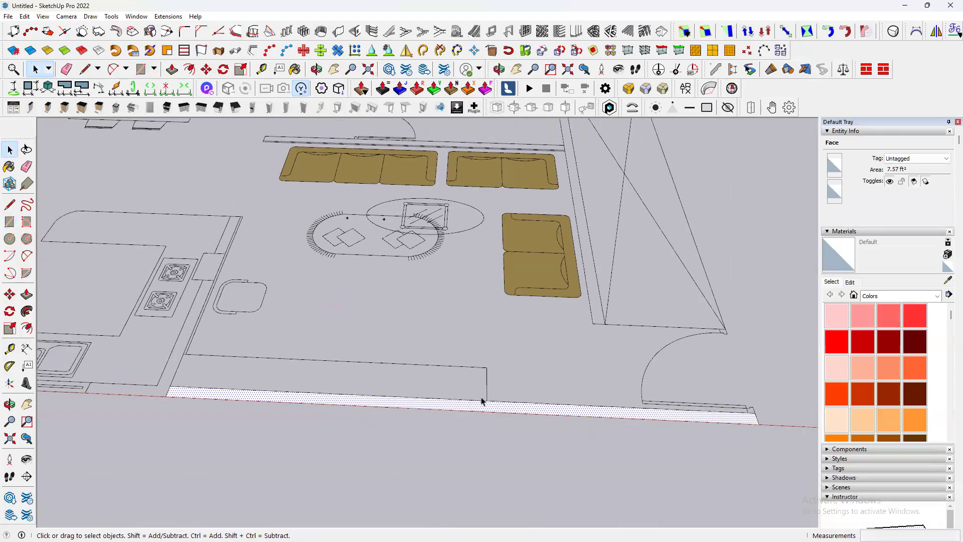
scroll(480, 396, down, 3)
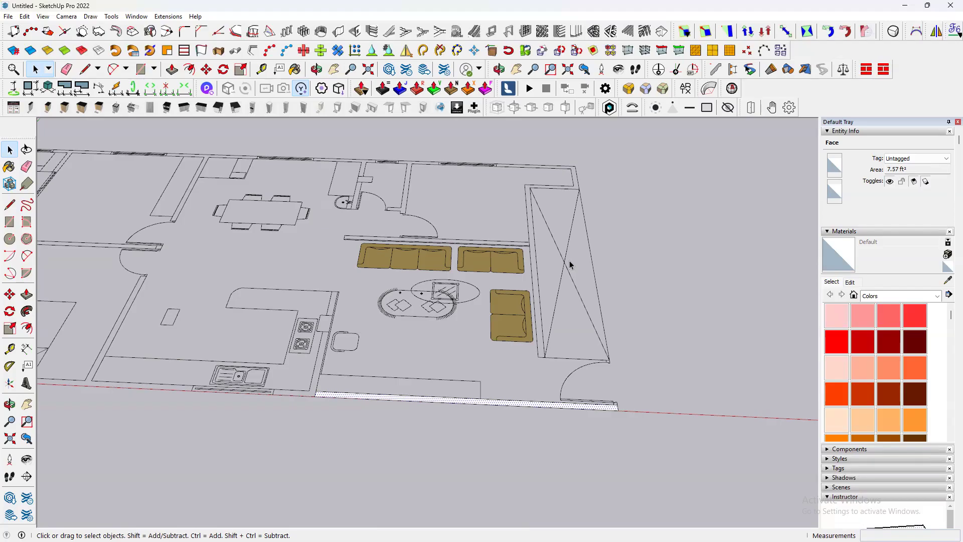
scroll(348, 459, up, 3)
scroll(398, 350, up, 3)
scroll(409, 399, up, 2)
scroll(409, 400, down, 1)
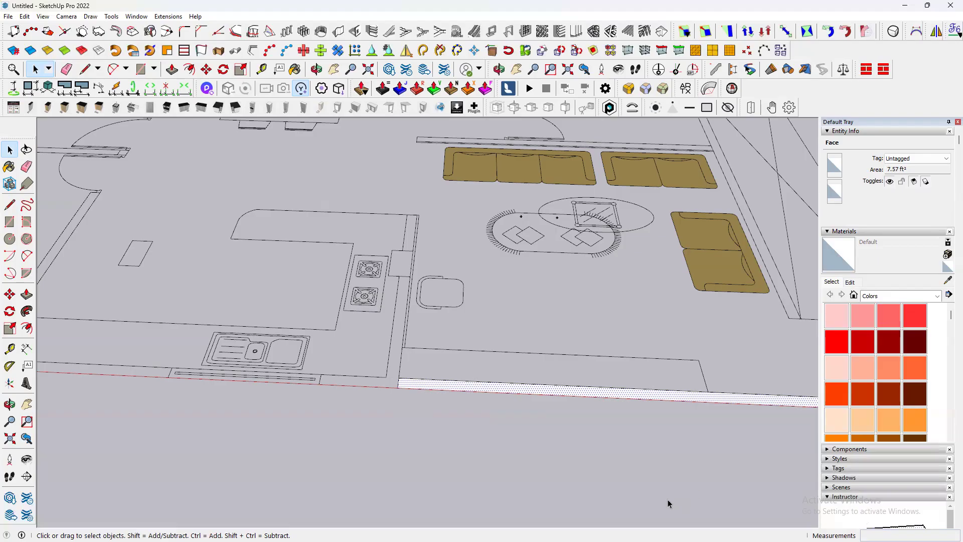
click(528, 482)
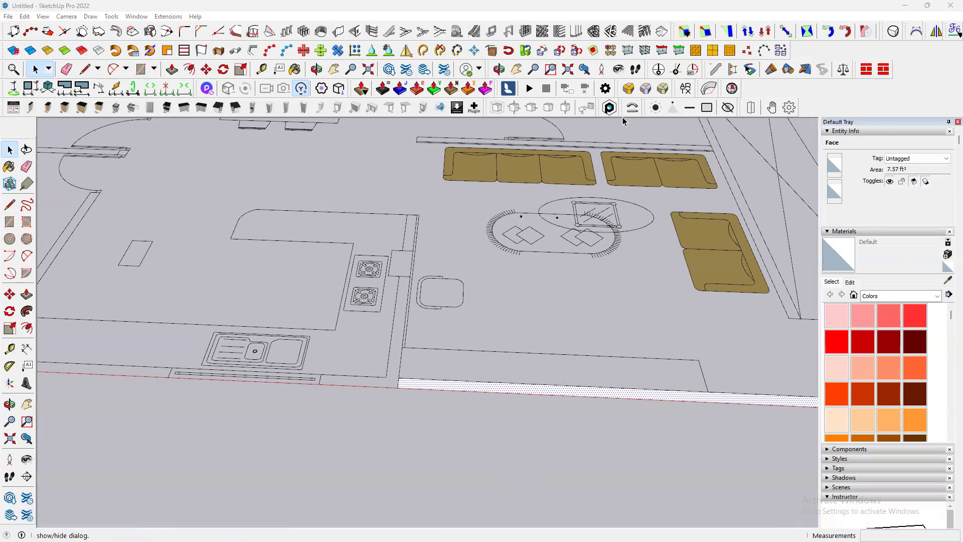
scroll(342, 417, down, 2)
scroll(342, 417, down, 3)
scroll(297, 456, up, 5)
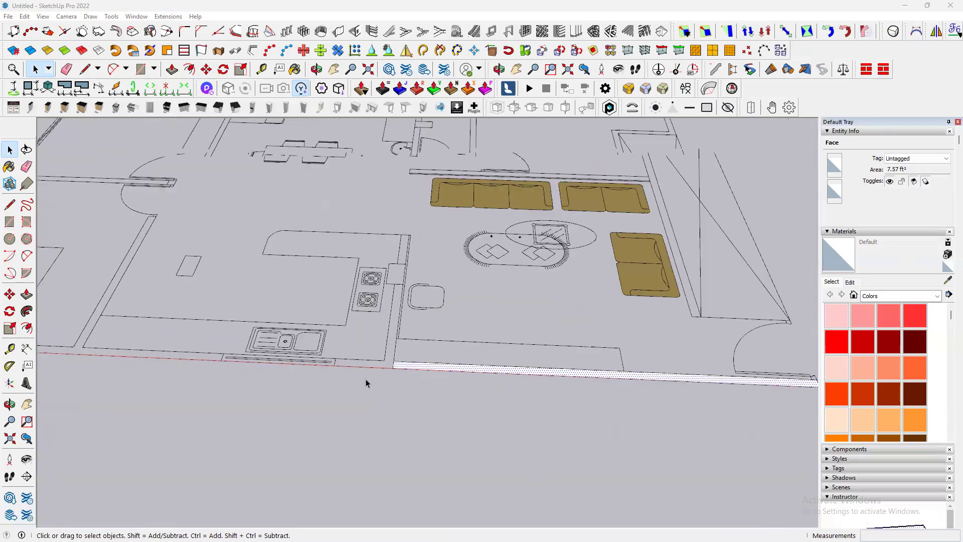
scroll(505, 393, down, 3)
scroll(782, 346, up, 3)
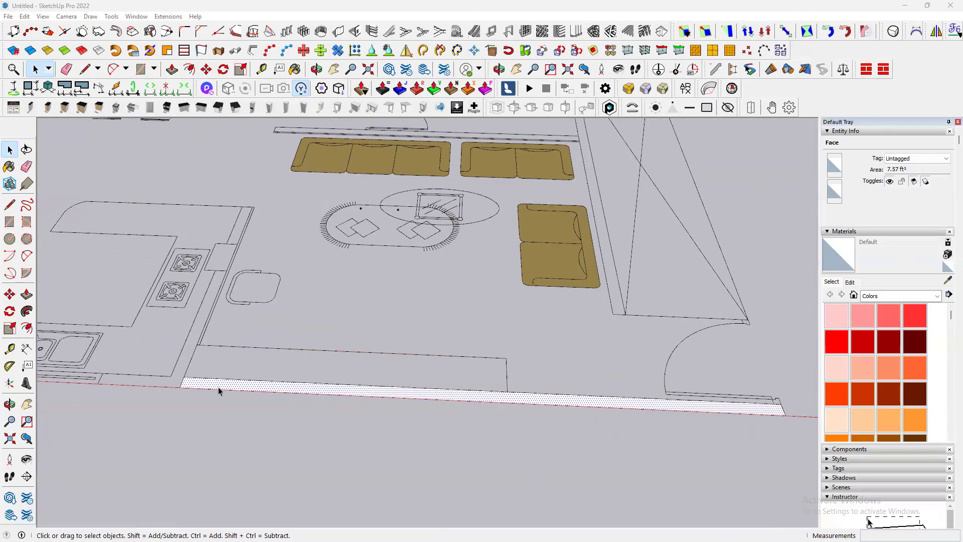
scroll(218, 387, up, 3)
scroll(226, 383, down, 3)
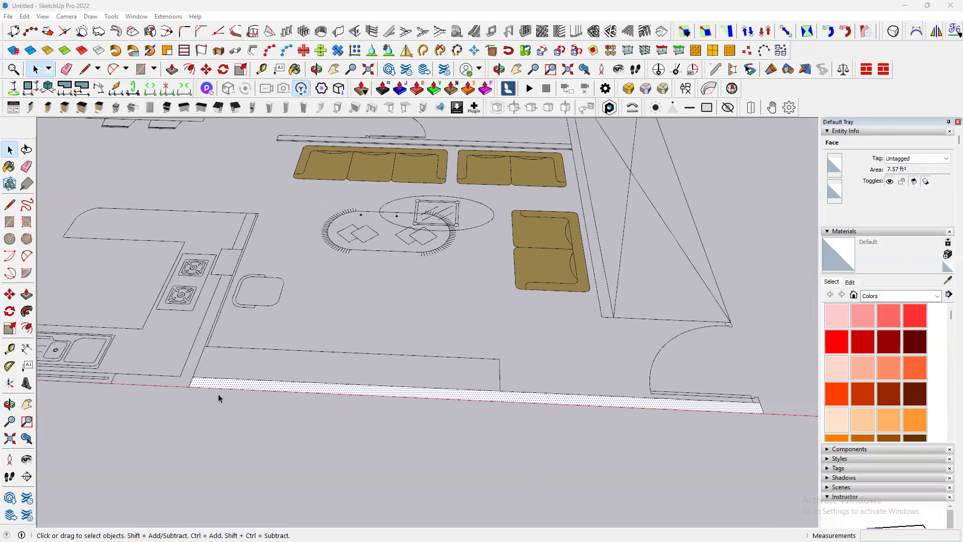
scroll(251, 394, up, 2)
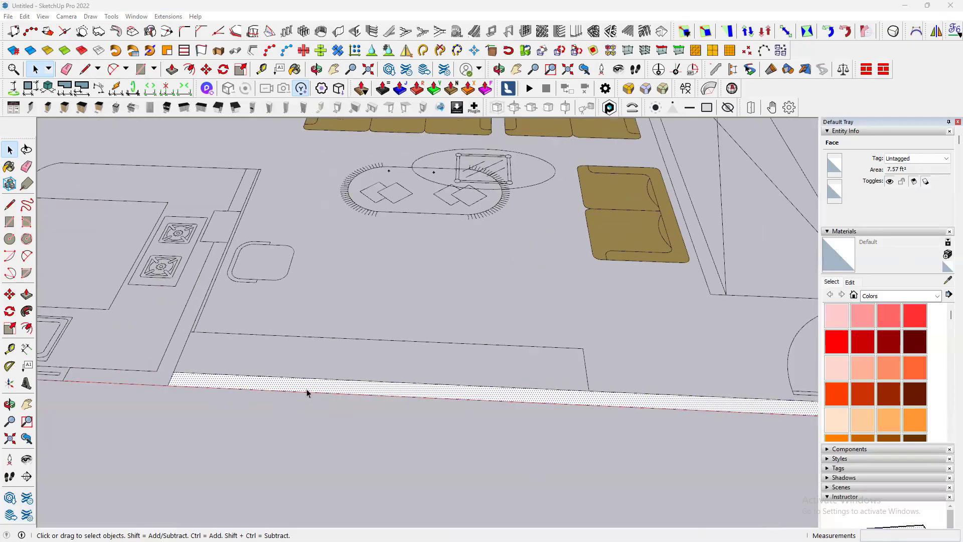
- Select the outer wall strip's face together with its edges and make them a group
scroll(324, 391, down, 1)
scroll(332, 390, up, 4)
double_click(347, 387)
scroll(346, 387, down, 3)
scroll(334, 388, up, 2)
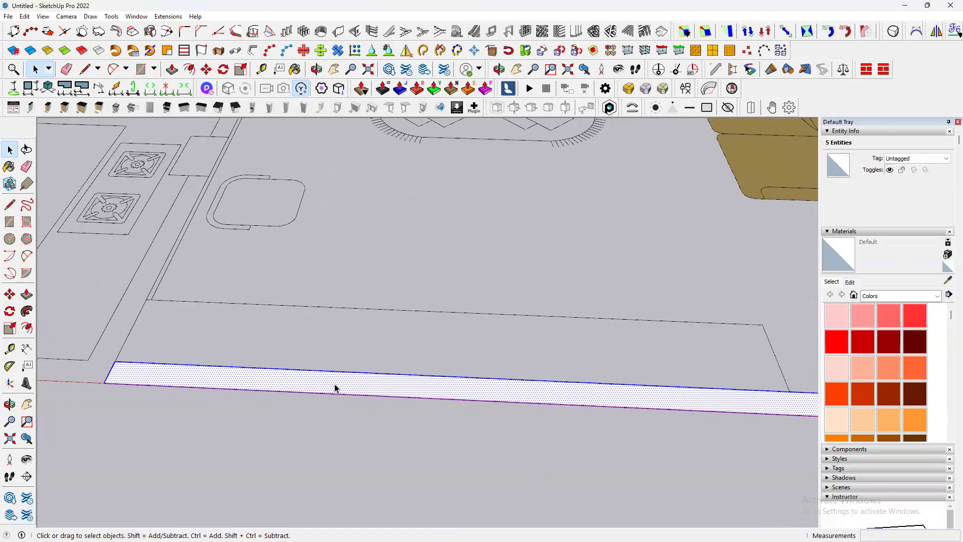
right_click(335, 388)
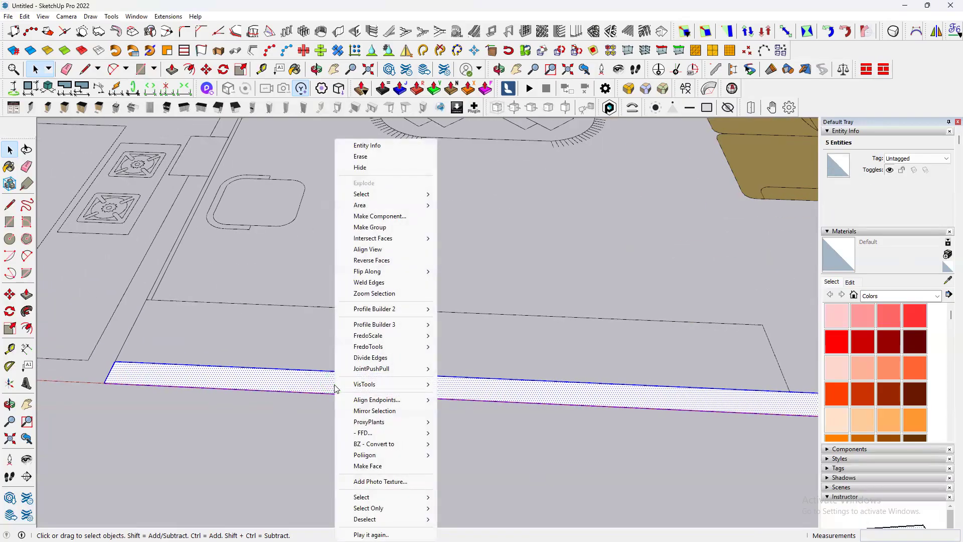
click(377, 229)
- Open the wall strip group for editing so further wall faces are drawn inside it
scroll(537, 423, down, 6)
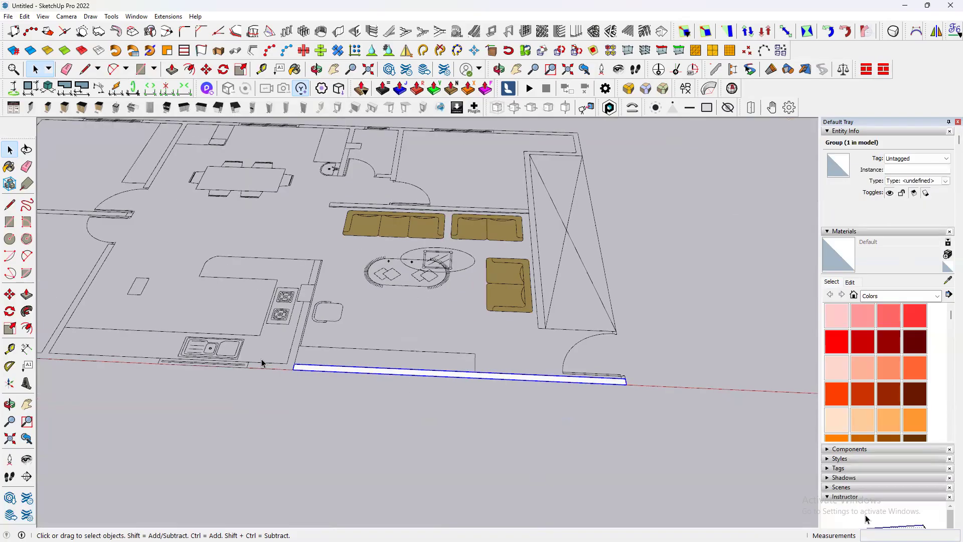
scroll(316, 381, up, 6)
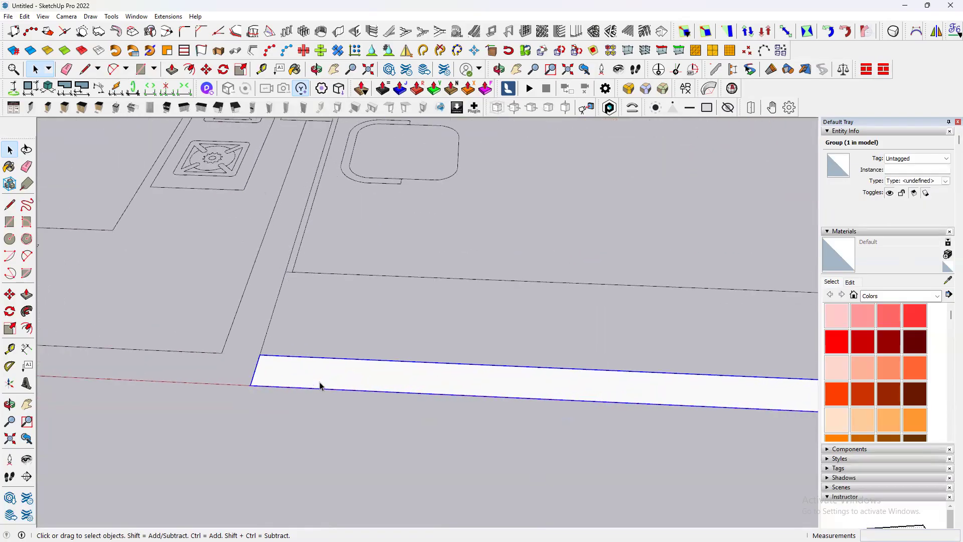
scroll(361, 417, down, 3)
scroll(352, 414, down, 3)
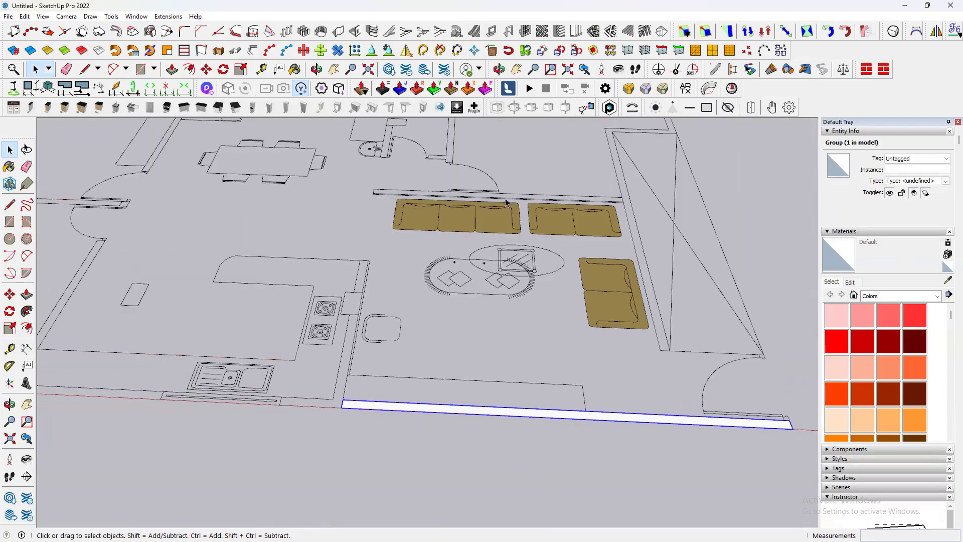
scroll(331, 415, up, 3)
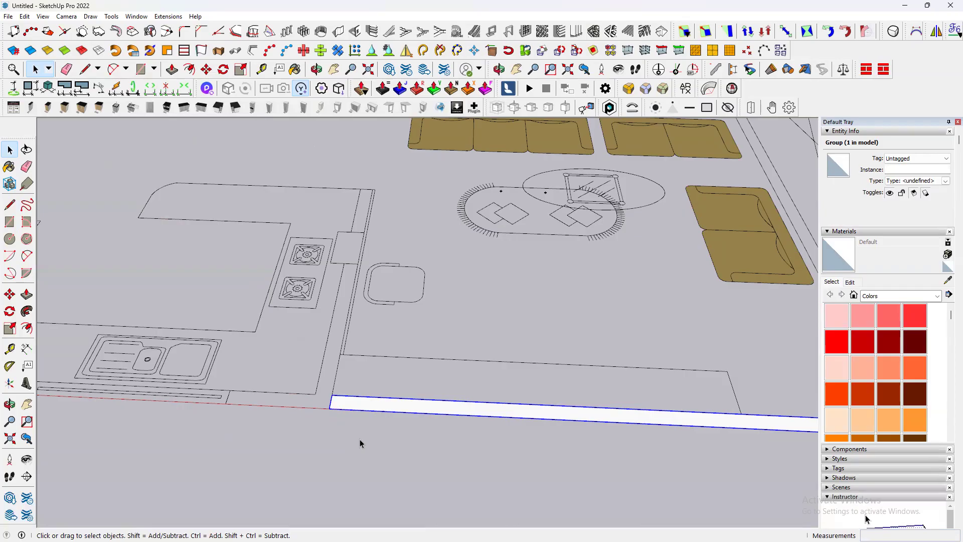
scroll(371, 416, up, 1)
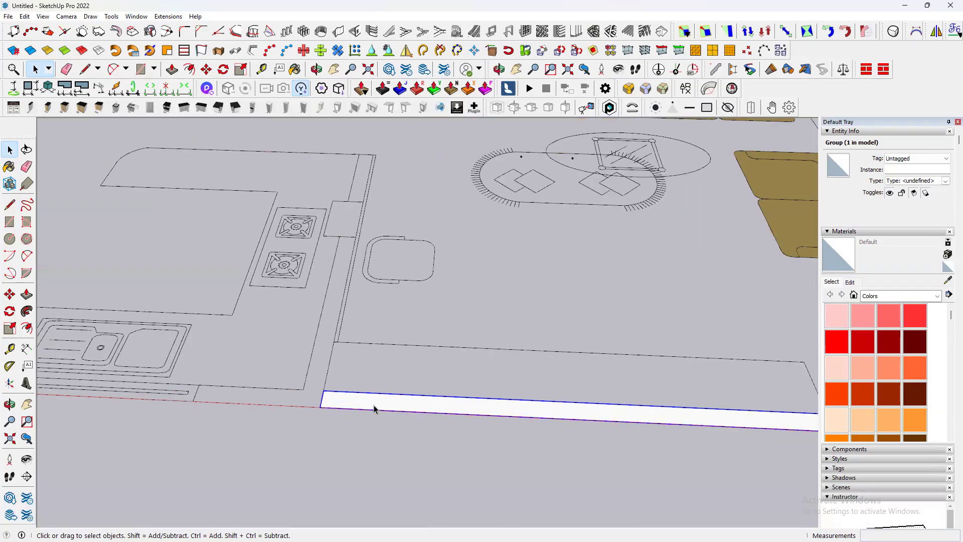
double_click(377, 406)
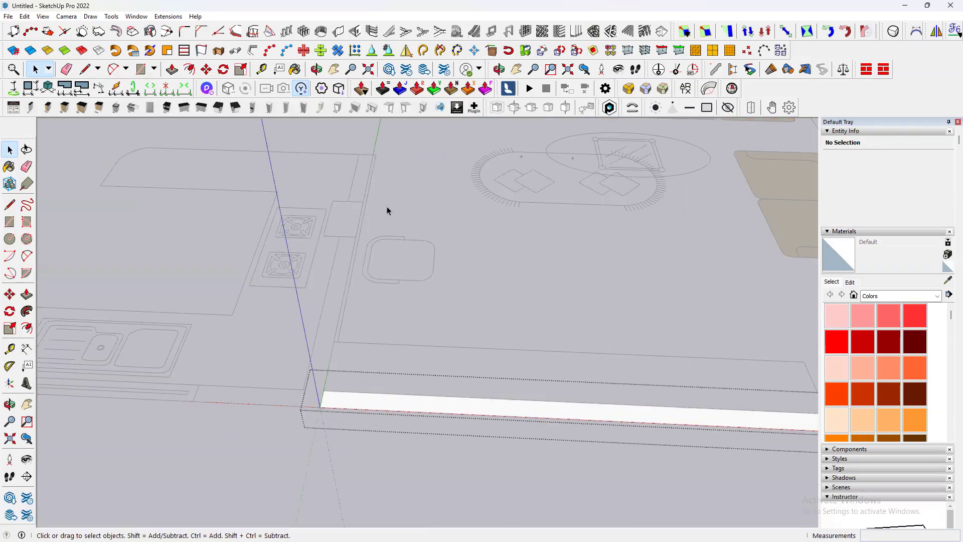
scroll(376, 308, down, 3)
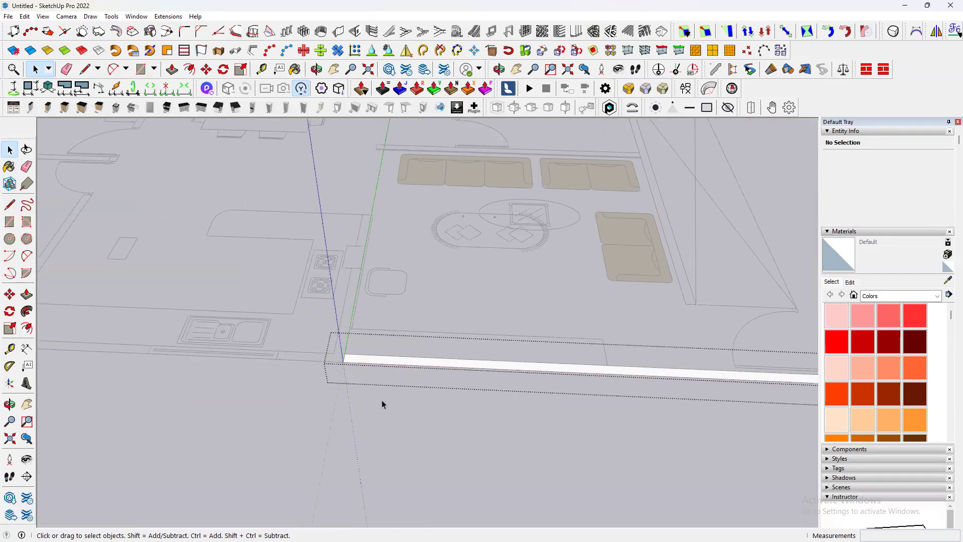
- Draw a 5' 4" by 5" rectangle over the kitchen partition beside the hob, ending at the outer wall's edge
scroll(333, 315, up, 1)
scroll(373, 258, up, 2)
key(r)
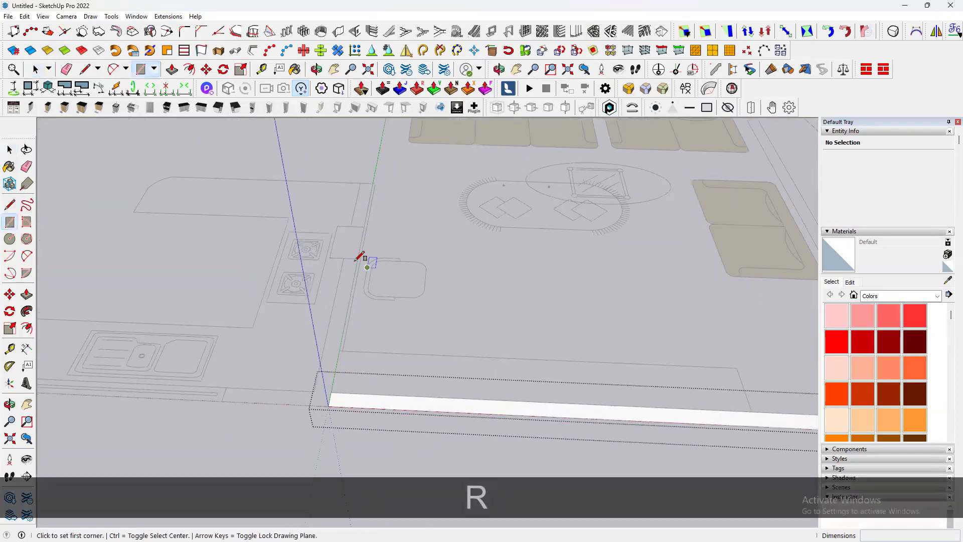
click(343, 259)
click(328, 405)
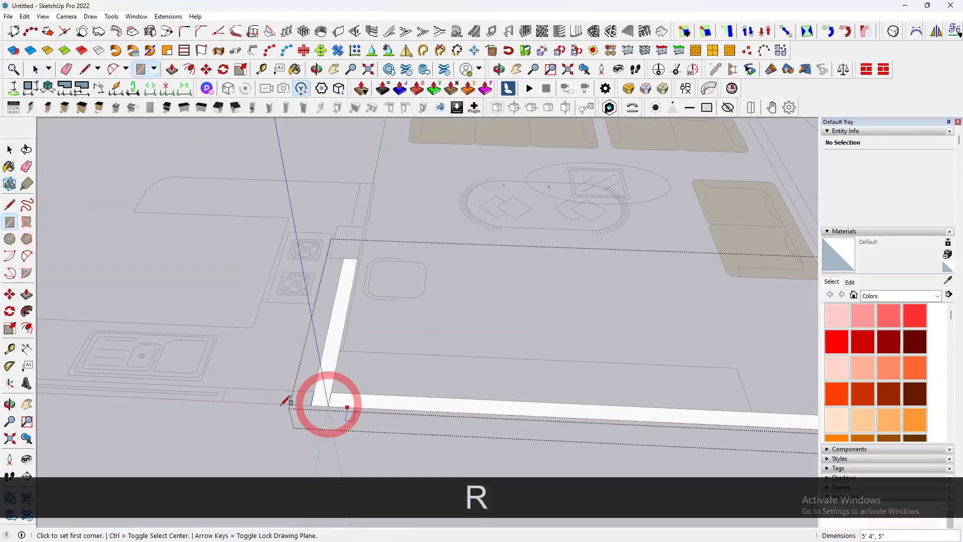
- Draw a rectangle over the short outer wall strip between the kitchen window and the kitchen partition
scroll(225, 383, up, 1)
click(220, 386)
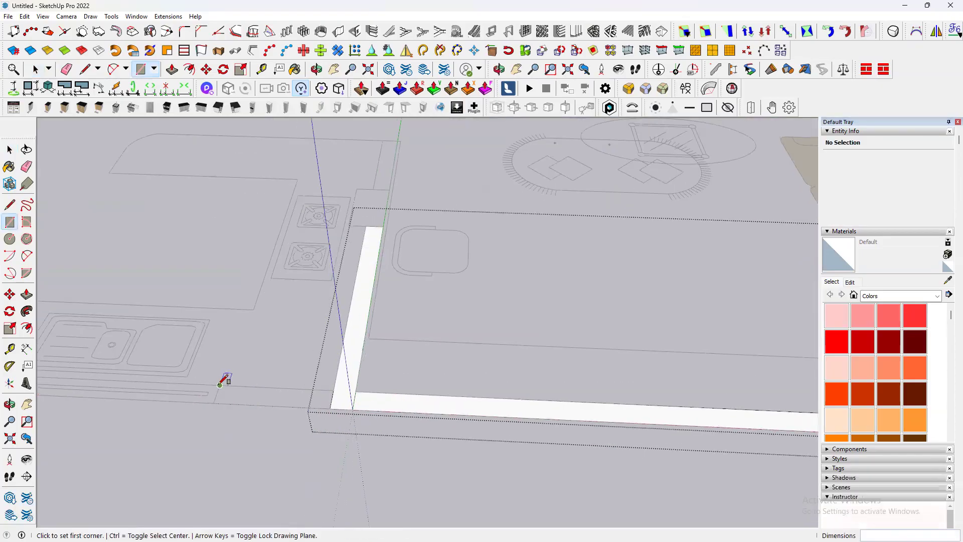
click(333, 406)
- Draw a rectangle about 10' 3 1/2" by 5" over the outer wall strip between the kitchen window and the bedroom window
scroll(346, 422, down, 2)
scroll(341, 431, down, 5)
middle_drag(436, 402, 378, 359)
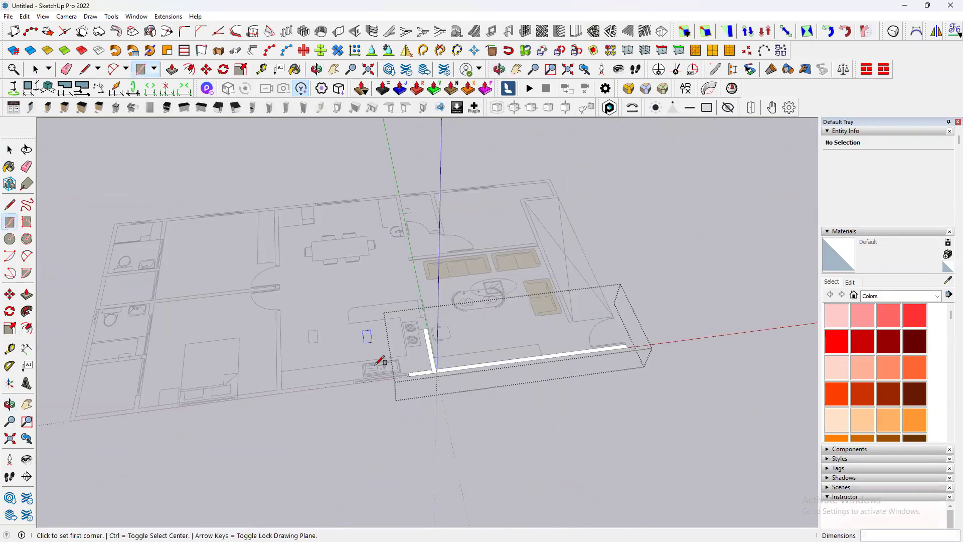
scroll(352, 386, up, 4)
click(348, 385)
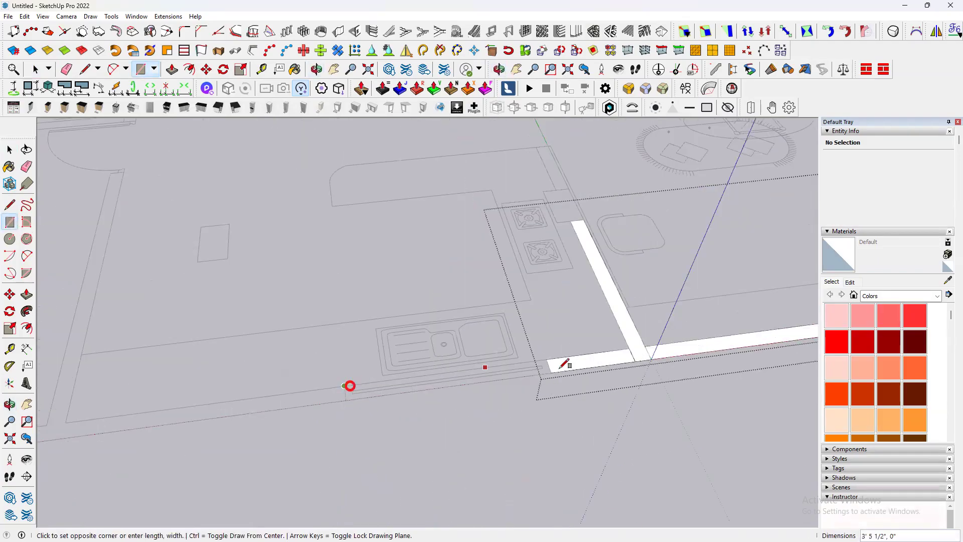
scroll(278, 416, down, 3)
scroll(236, 419, up, 3)
click(234, 420)
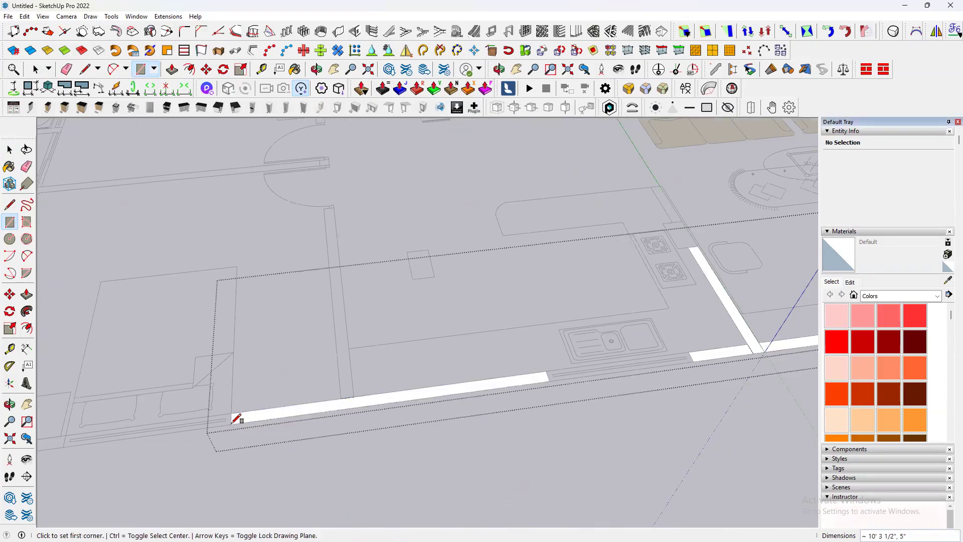
- Draw a rectangle over the partition between kitchen and bedroom, from the outer wall to the door opening
scroll(366, 383, up, 2)
click(349, 396)
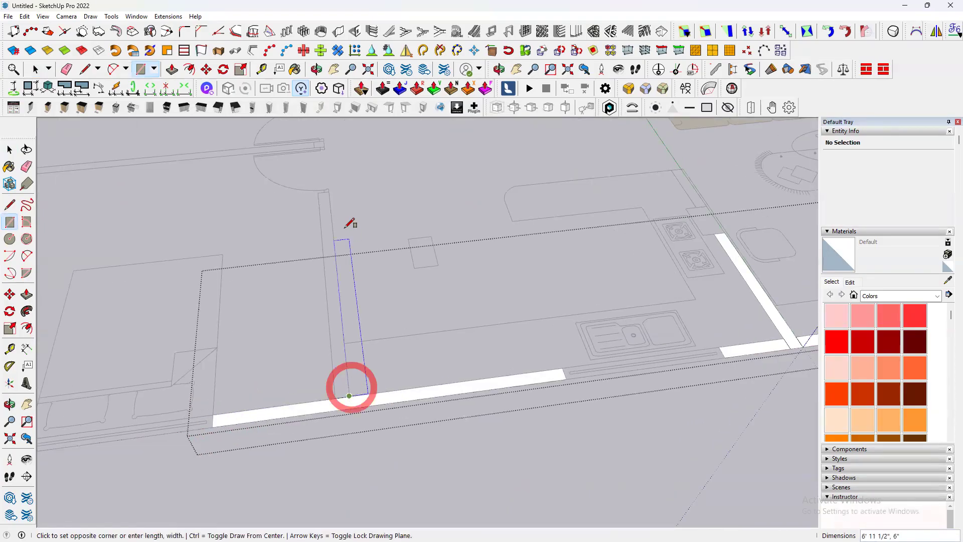
click(323, 194)
- Fill the thin gap between the bedroom partition strip and the outer wall strip with a small rectangle
scroll(371, 393, up, 2)
scroll(371, 388, up, 2)
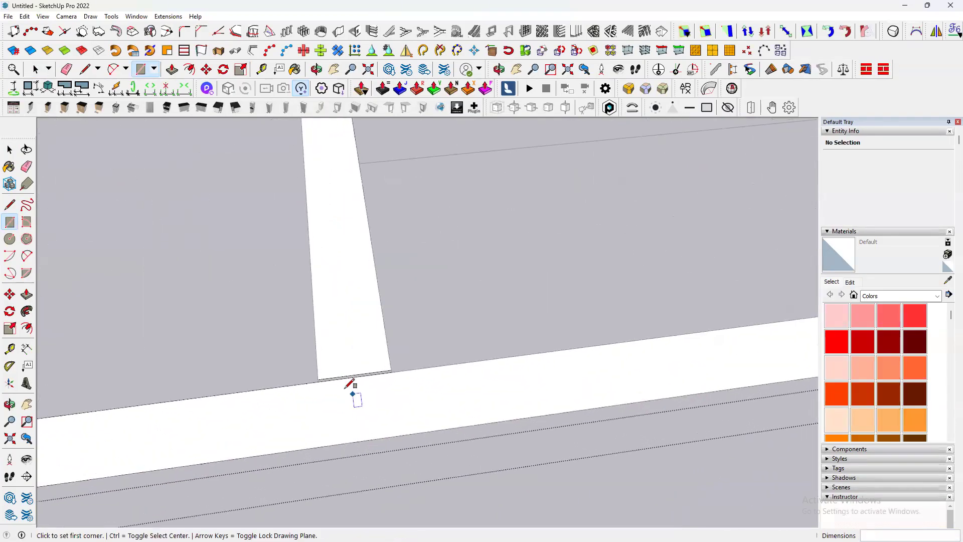
click(318, 383)
scroll(318, 383, up, 3)
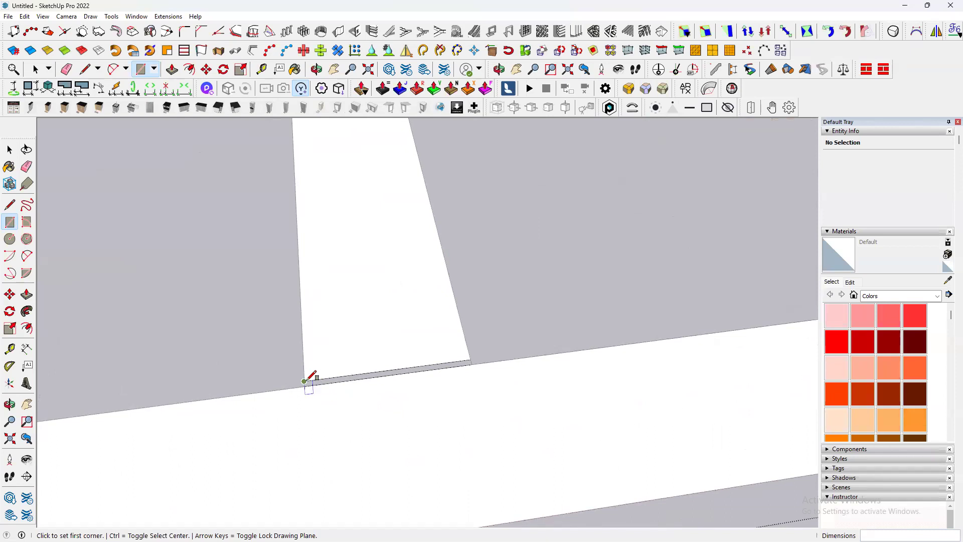
click(473, 360)
key(space)
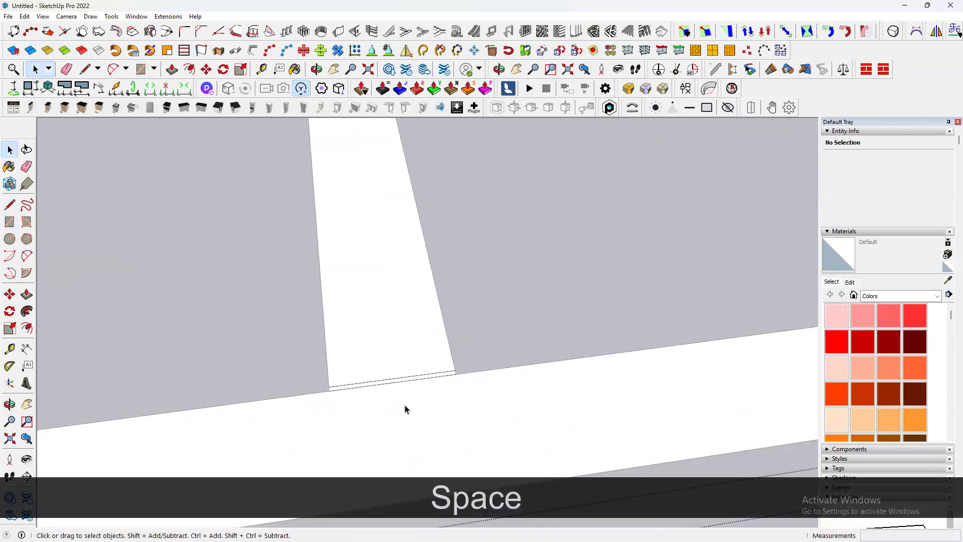
scroll(404, 409, down, 3)
scroll(432, 398, up, 2)
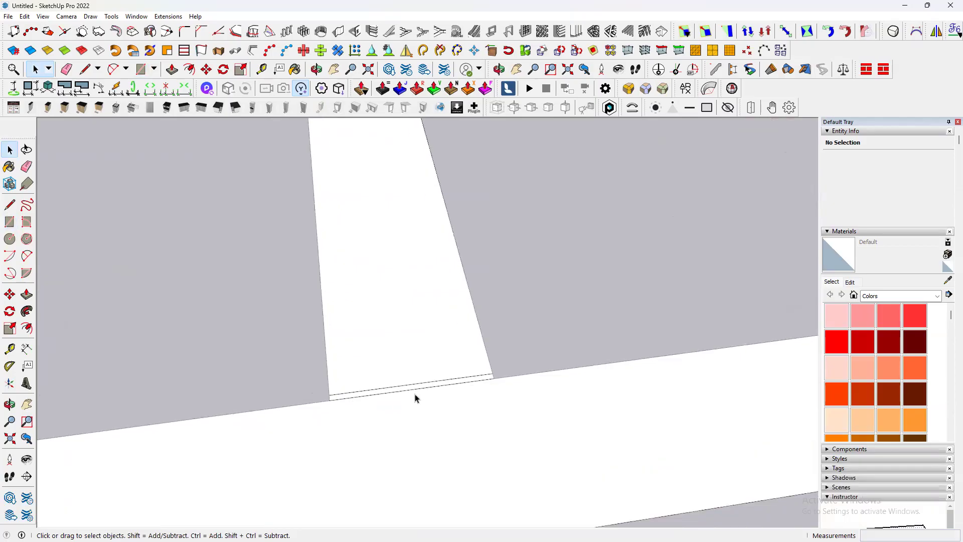
click(425, 394)
- Draw a rectangle about 8' 8 1/2" by 5" over the outer wall strip from the bedroom window to the building's side wall
scroll(533, 393, down, 3)
scroll(557, 406, down, 5)
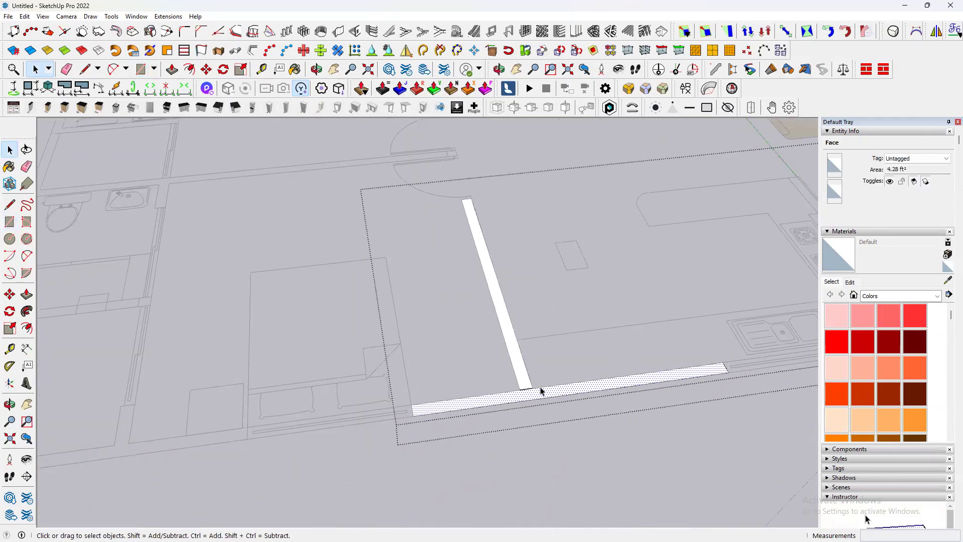
key(r)
scroll(510, 423, up, 2)
scroll(636, 386, up, 3)
scroll(329, 415, down, 3)
scroll(460, 398, up, 4)
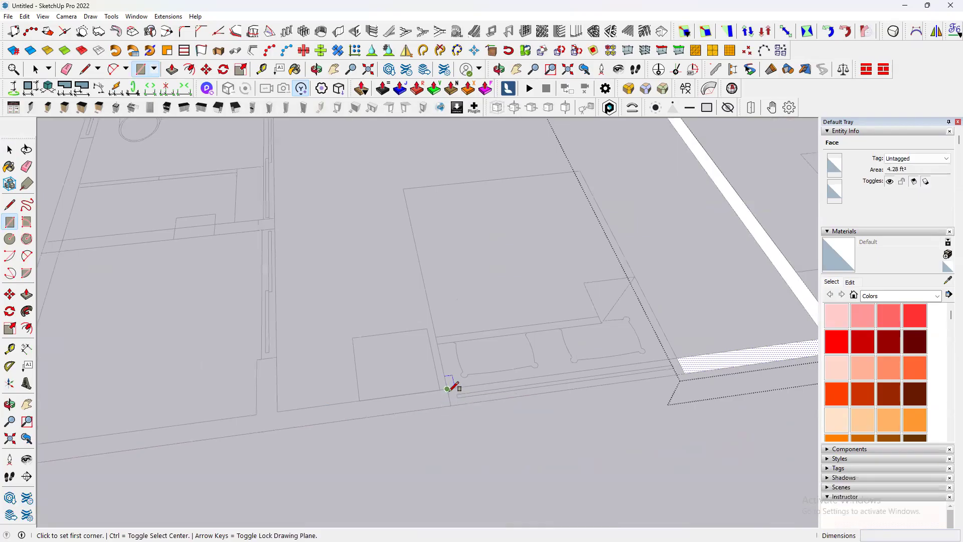
click(448, 389)
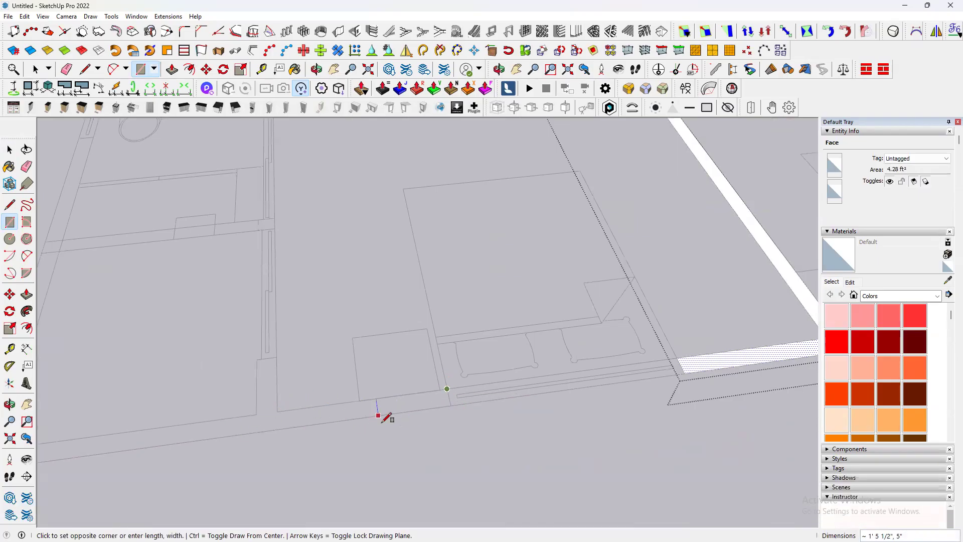
scroll(385, 415, down, 2)
scroll(482, 404, down, 2)
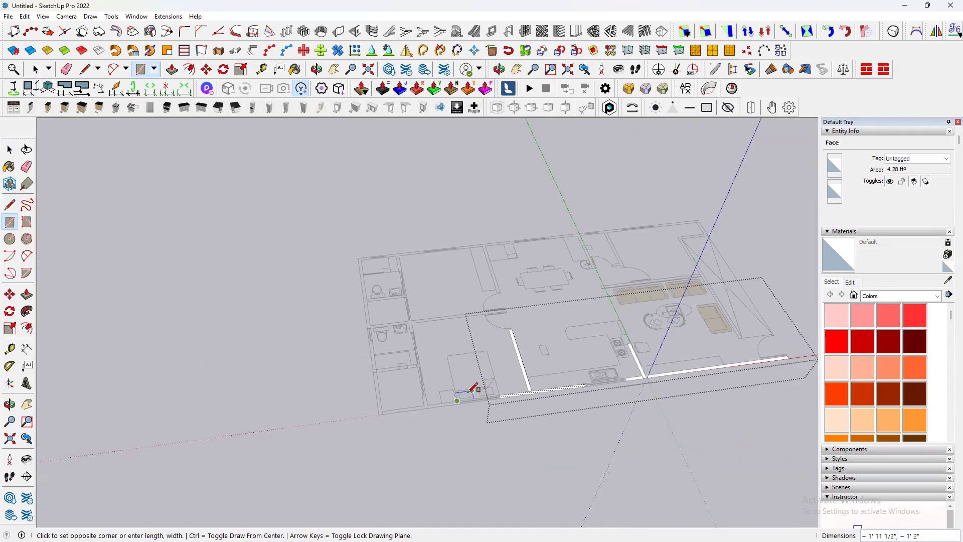
scroll(365, 409, up, 2)
scroll(359, 414, up, 3)
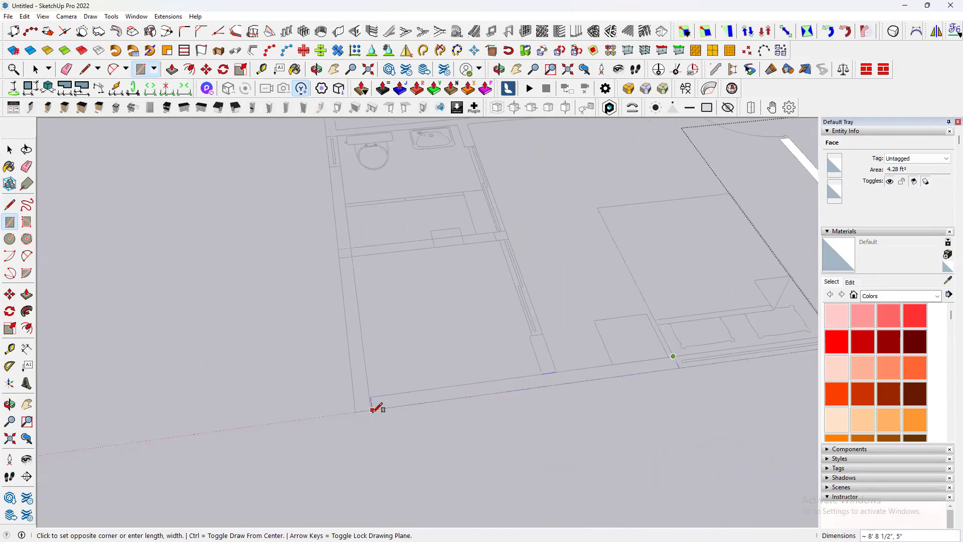
click(371, 411)
- Draw a rectangle over the short partition stub between the bedroom and the corner room, starting at the outer wall
scroll(373, 410, down, 3)
scroll(437, 393, up, 1)
scroll(467, 373, up, 1)
scroll(479, 355, down, 1)
click(475, 389)
- Draw a 6' by 5" rectangle over the side outer wall along the corner room
scroll(475, 388, down, 3)
middle_drag(449, 418, 300, 350)
scroll(397, 370, up, 3)
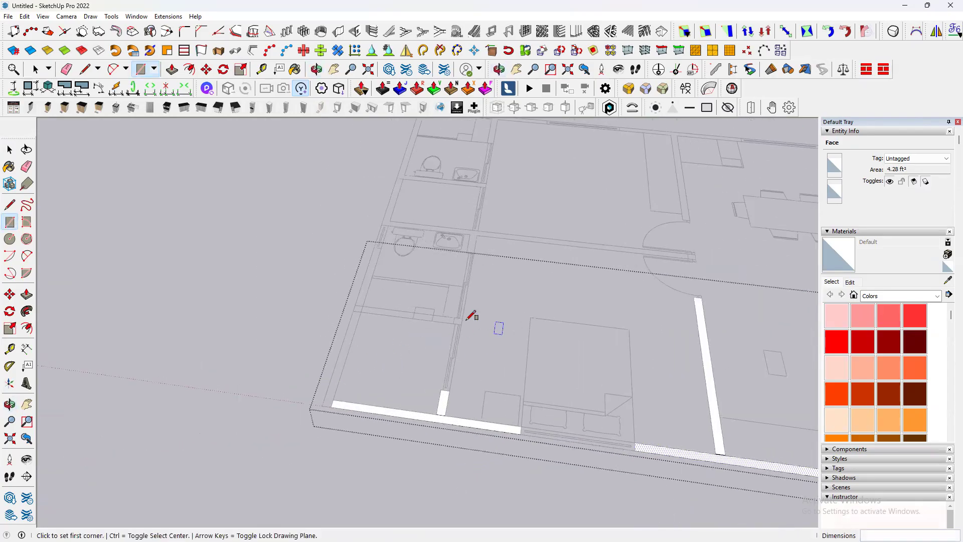
scroll(476, 316, up, 3)
scroll(331, 317, down, 1)
scroll(314, 309, up, 2)
click(293, 305)
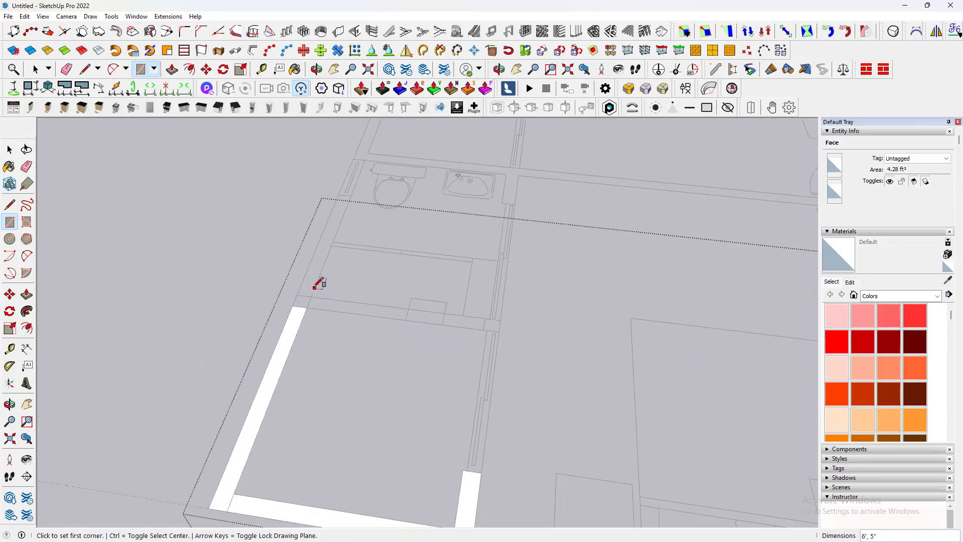
- Draw rectangles over the partition between the corner room and the bathroom and over its 1' by 10" projecting block
scroll(308, 286, up, 2)
click(580, 345)
scroll(461, 296, up, 1)
click(442, 299)
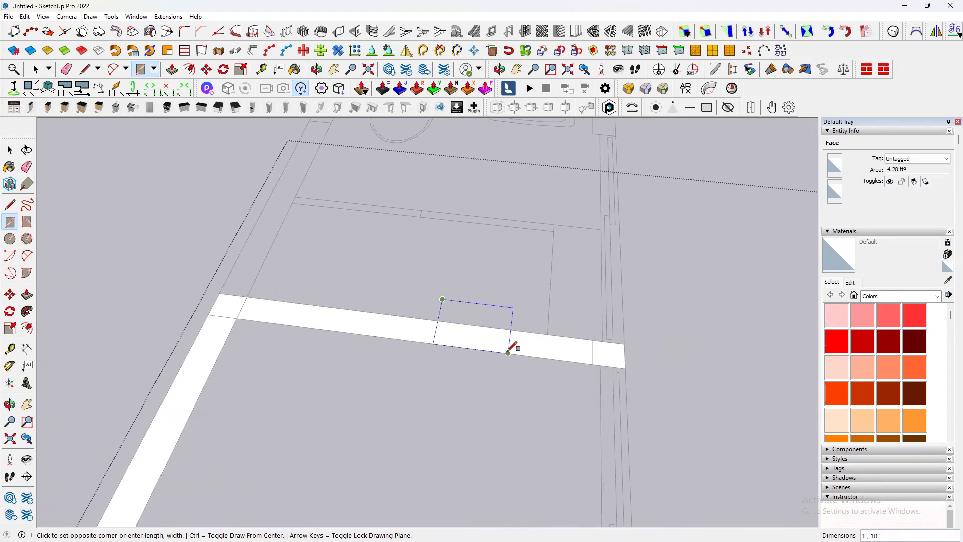
click(508, 342)
- Draw a rectangle over the side outer wall from the corner room's partition to the bathroom window
scroll(467, 393, down, 2)
scroll(379, 333, up, 1)
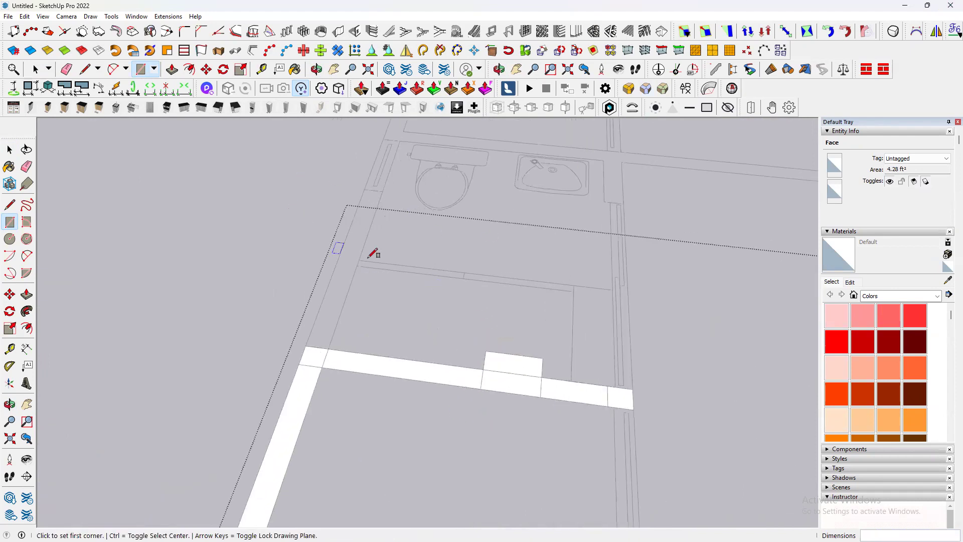
scroll(372, 253, up, 1)
click(280, 377)
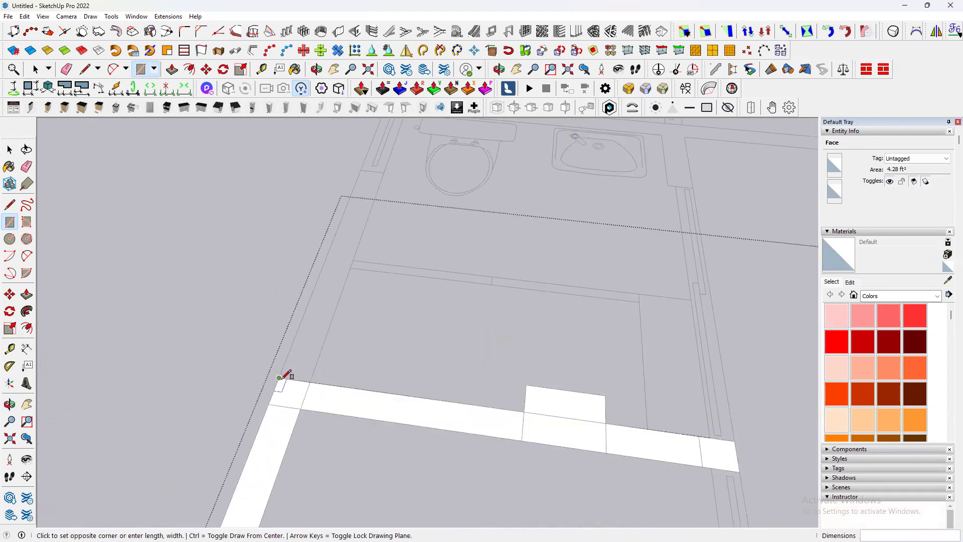
click(380, 169)
- Draw a rectangle about 4' 2 1/2" by 5" over the side outer wall between the two bathrooms
scroll(413, 275, down, 2)
scroll(413, 275, down, 2)
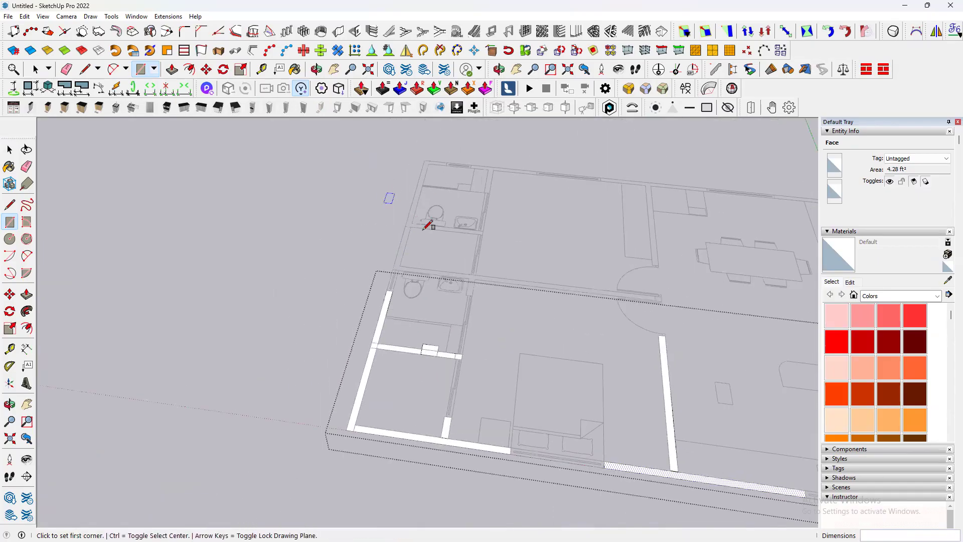
scroll(402, 230, up, 3)
click(400, 233)
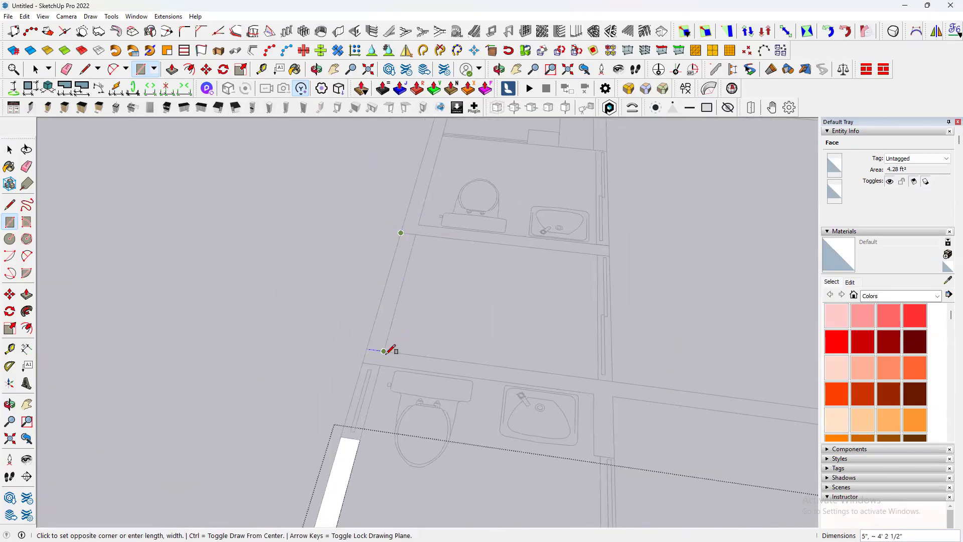
click(382, 347)
- Draw rectangles over the first bathroom's upper partition, about 5' 8 1/2" by 5", and its short stub beside the washbasin, about 1' 6 1/2" by 5"
click(367, 348)
scroll(376, 346, down, 2)
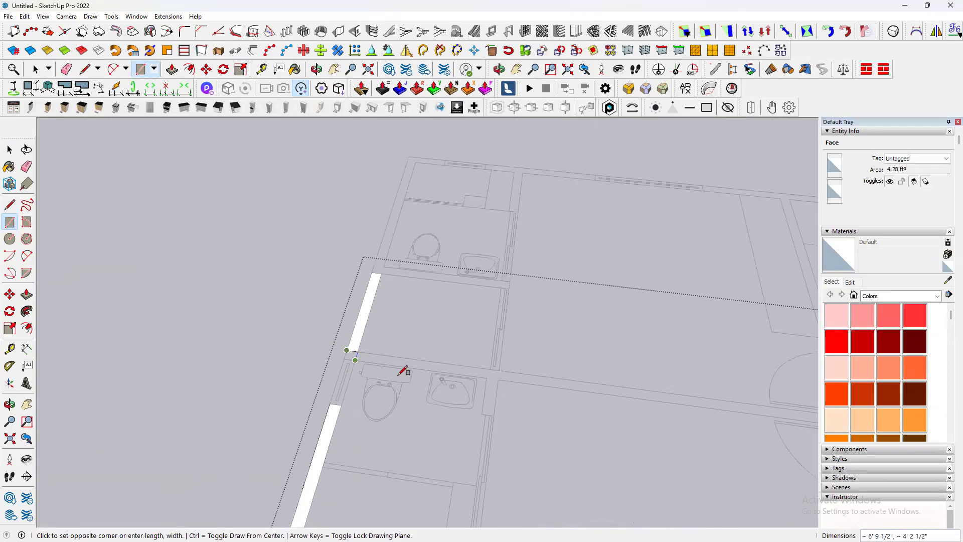
scroll(502, 374, up, 2)
click(491, 381)
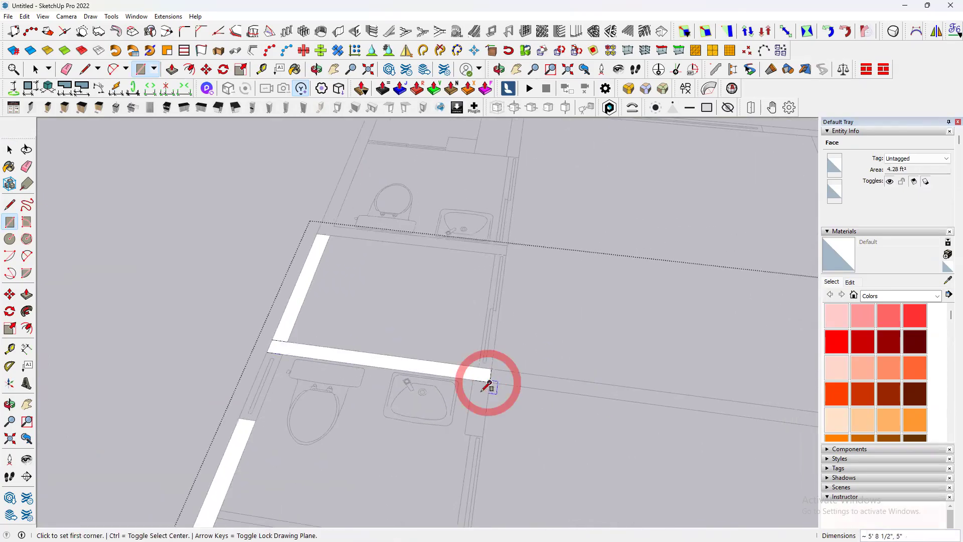
click(473, 380)
click(482, 436)
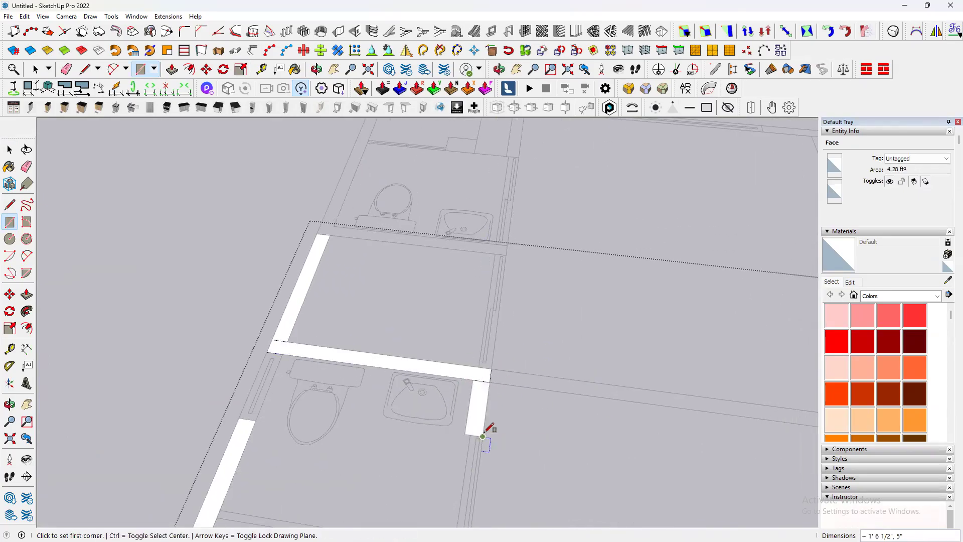
- Draw a 5" wide rectangle over the long partition between the two bedrooms, from the bathroom wall to the bedroom doors
scroll(428, 366, down, 3)
scroll(473, 374, up, 3)
click(438, 360)
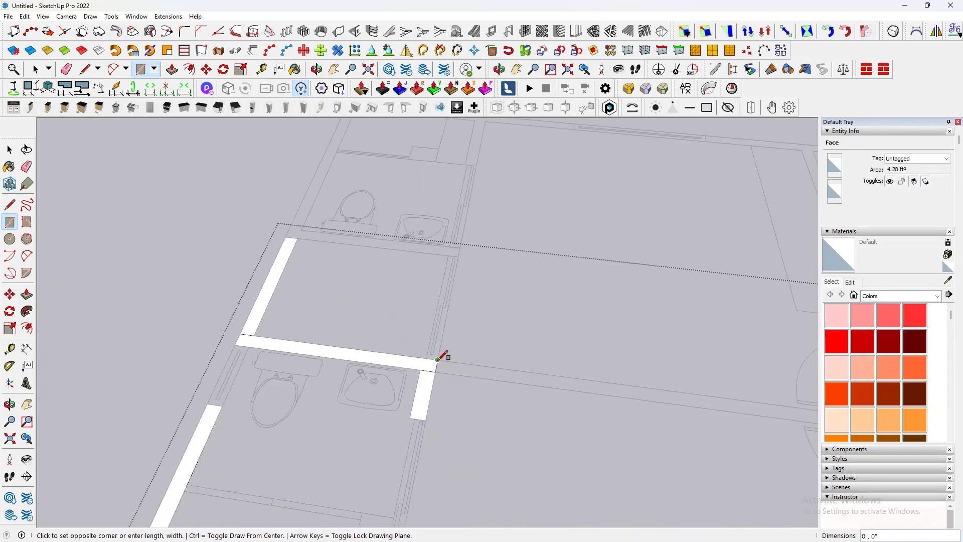
scroll(741, 383, down, 2)
scroll(720, 393, up, 6)
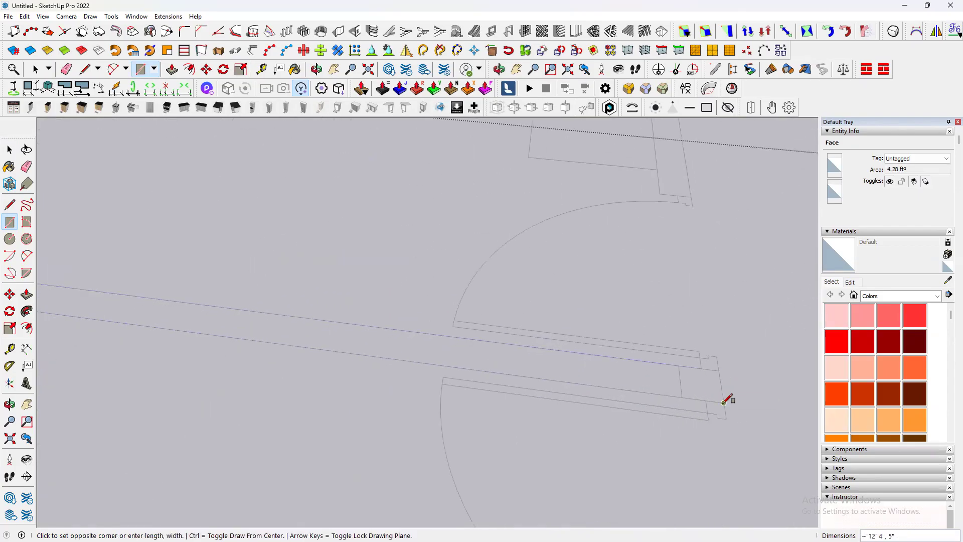
click(723, 400)
- Draw rectangles over the side wall along the second bathroom, about 7' 11" by 5", and the outer wall strip from the corner to its window
scroll(562, 351, down, 5)
scroll(587, 345, down, 2)
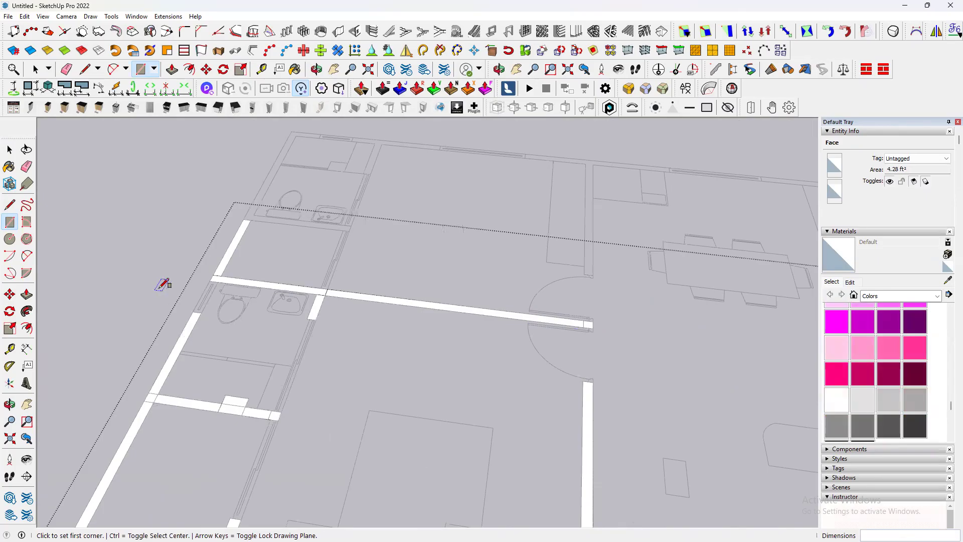
scroll(215, 288, up, 4)
scroll(381, 367, down, 4)
scroll(321, 203, up, 3)
scroll(302, 281, up, 3)
click(287, 297)
click(366, 137)
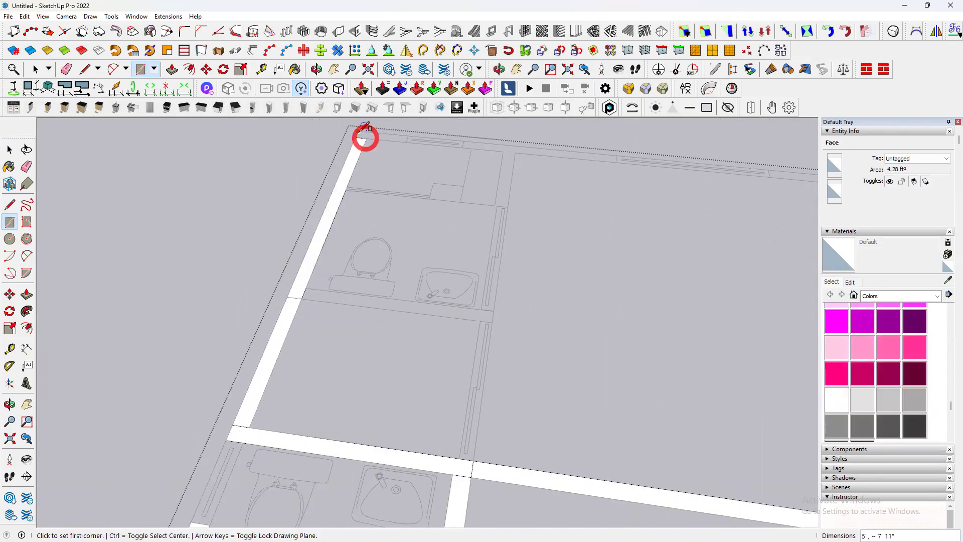
click(358, 133)
click(405, 142)
- Draw a rectangle over the partition behind the second bathroom's toilet and washbasin, starting at the side outer wall
scroll(405, 142, down, 2)
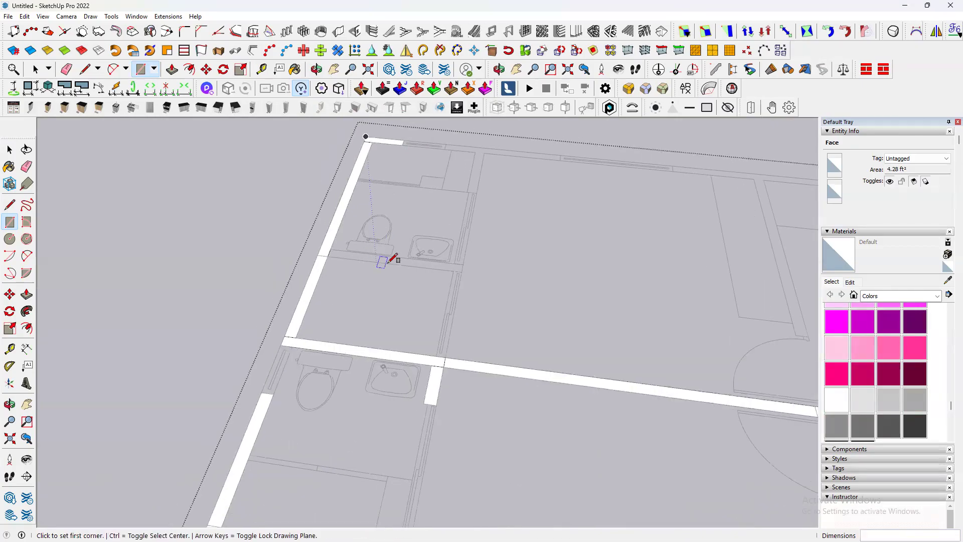
scroll(314, 223, up, 3)
click(307, 232)
scroll(576, 264, up, 2)
click(565, 284)
- Draw rectangles over the outer wall strip beside the second bathroom's window, about 1' 5" by 5", and the adjoining 3' by 5" partition
scroll(404, 286, down, 4)
scroll(446, 160, up, 4)
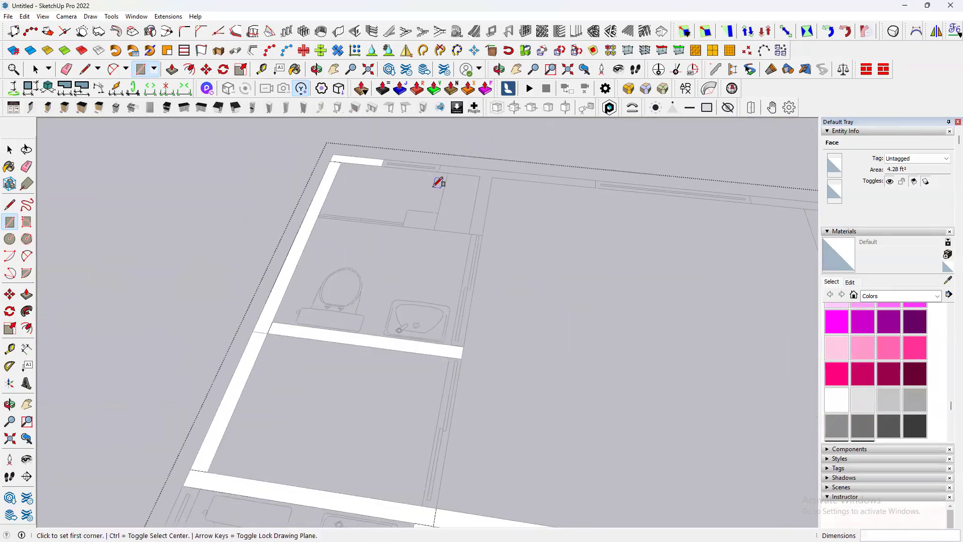
click(443, 153)
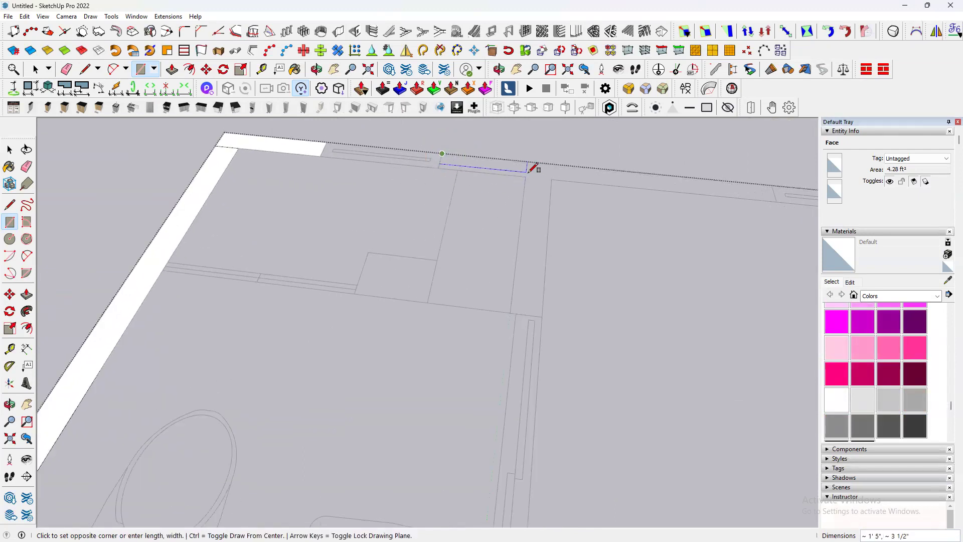
click(527, 171)
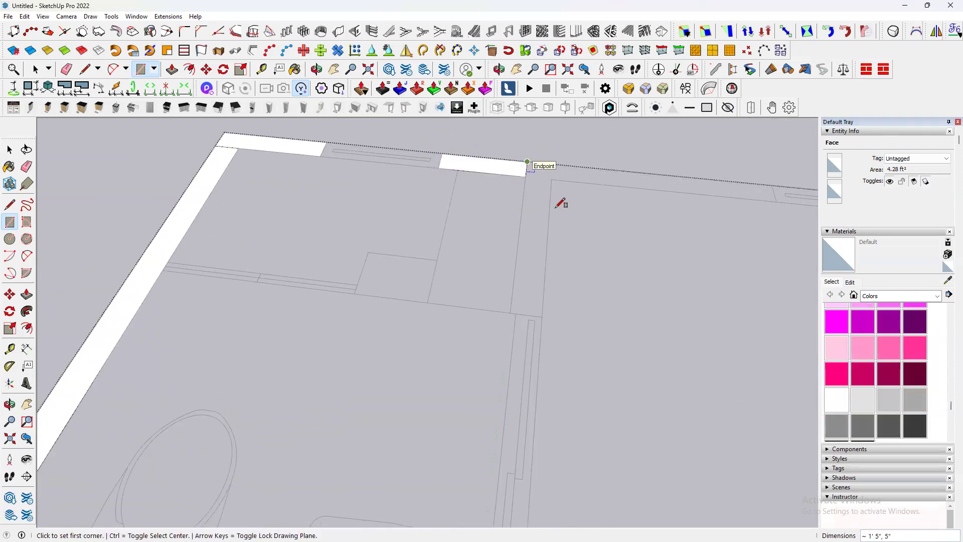
click(510, 312)
click(551, 177)
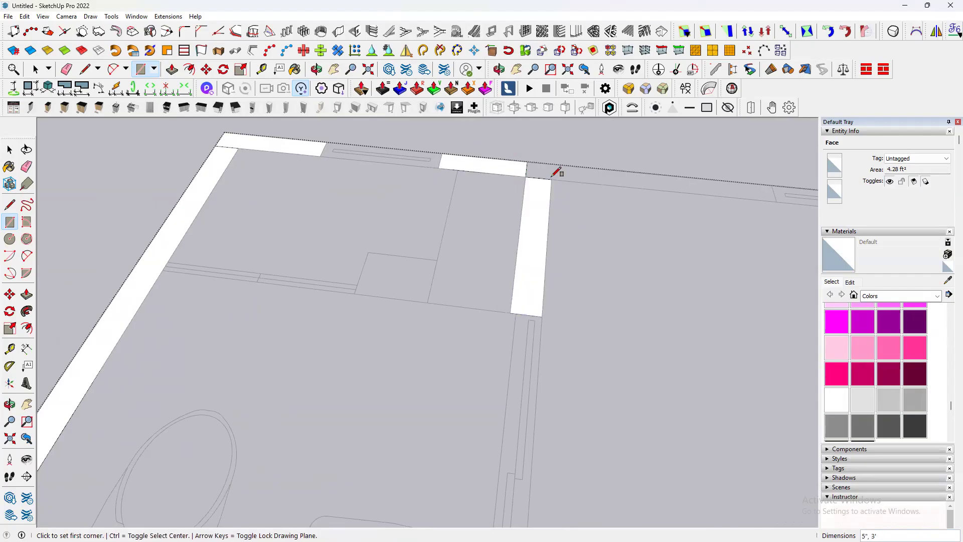
- Draw a rectangle over the outer wall strip from the second bathroom's partition to the second bedroom's window
click(528, 161)
scroll(634, 197, up, 2)
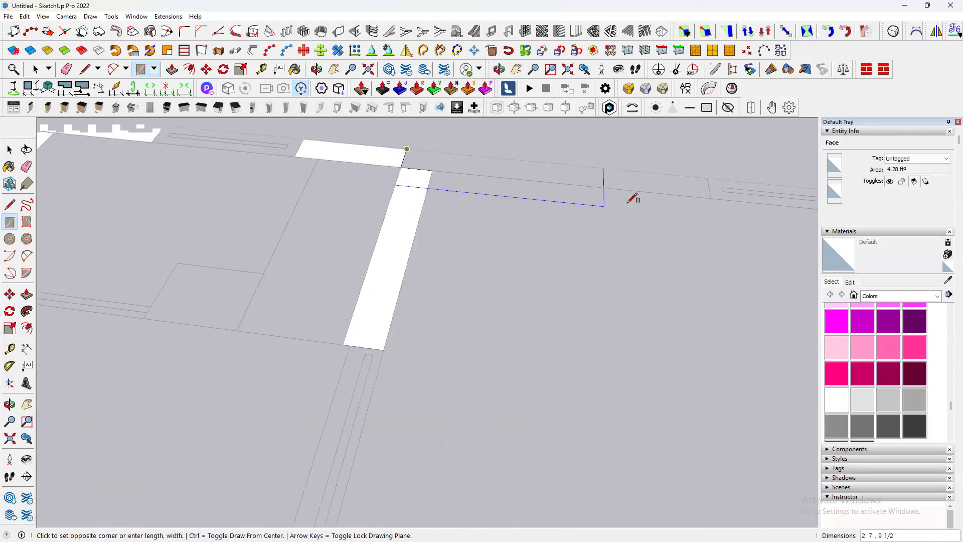
click(710, 197)
- Draw a rectangle over the outer wall strip between the second bedroom's window and the dining area window
scroll(321, 213, down, 7)
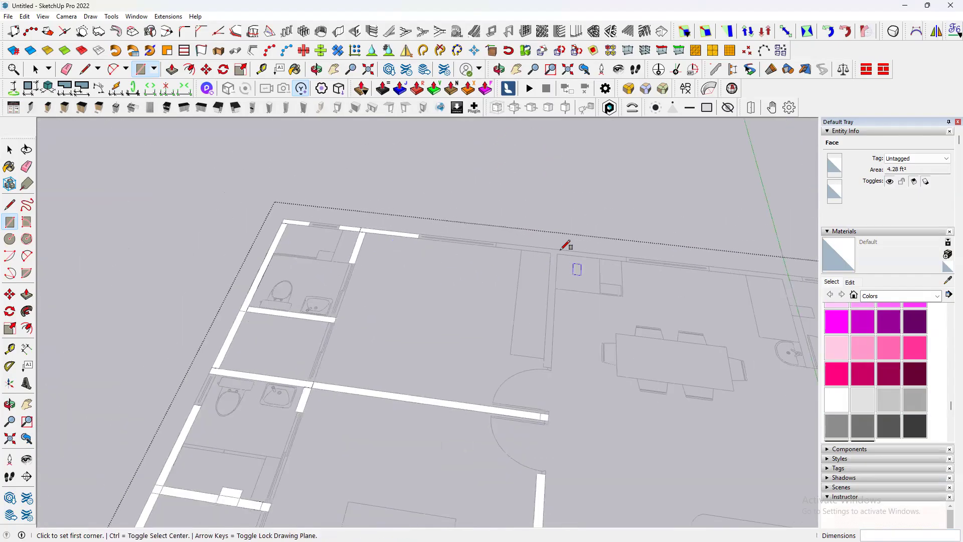
scroll(563, 248, up, 3)
scroll(438, 230, up, 1)
click(432, 226)
scroll(436, 255, down, 2)
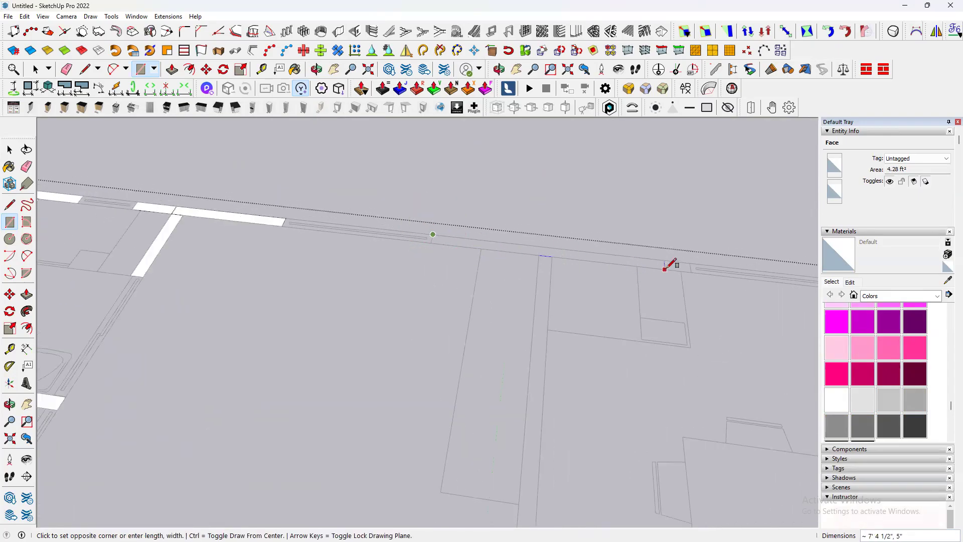
scroll(672, 269, up, 2)
click(700, 269)
- Draw a rectangle over the partition between the second bedroom and the dining area, from the outer wall to the door opening
scroll(467, 247, up, 2)
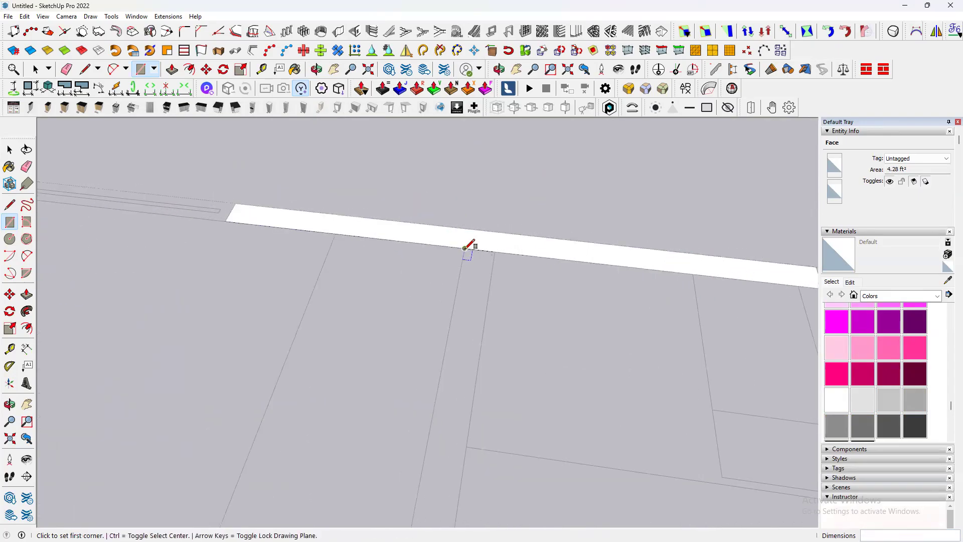
click(465, 248)
scroll(481, 226, down, 3)
scroll(501, 341, up, 3)
click(456, 396)
- Cover the 5" wide outer wall strip between the dining area window and the small window beyond the washbasin partition
scroll(483, 166, down, 5)
scroll(592, 221, up, 2)
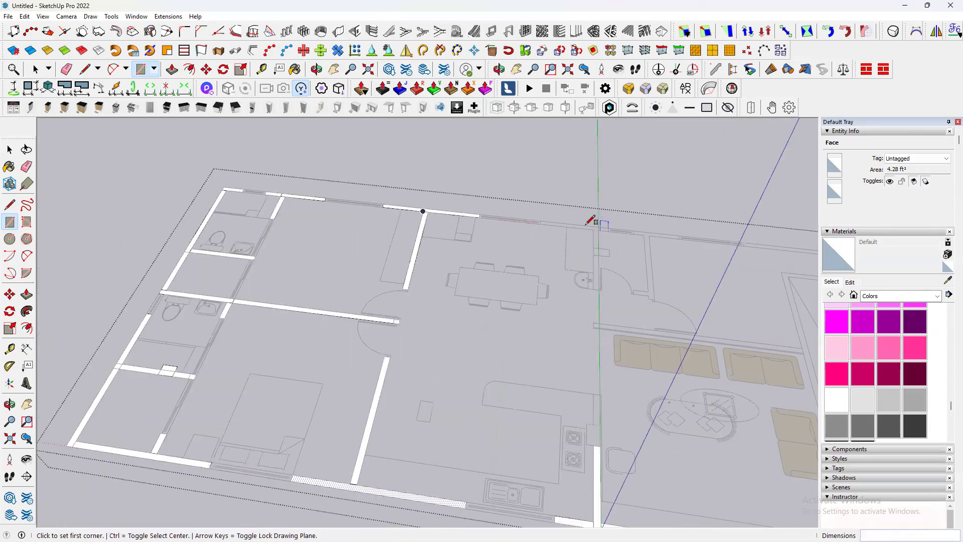
scroll(591, 221, up, 3)
click(527, 210)
scroll(642, 228, up, 1)
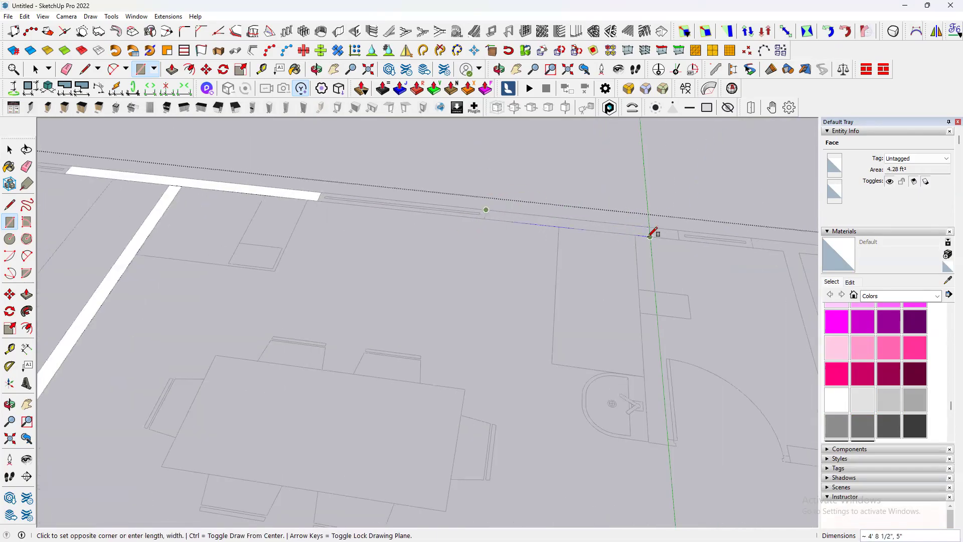
click(650, 236)
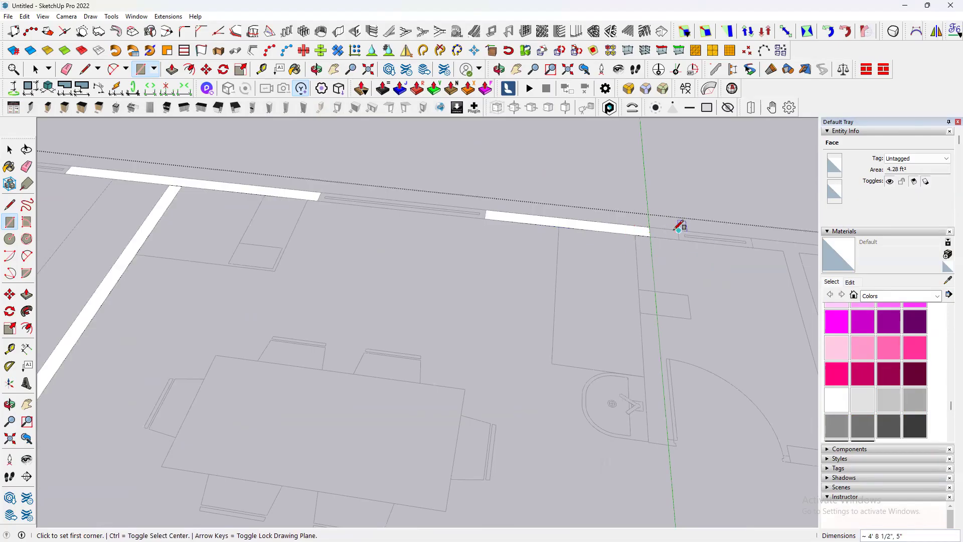
- Draw a rectangle over the partition behind the dining area washbasin, from the outer wall to the door jamb
click(644, 232)
scroll(641, 337, down, 2)
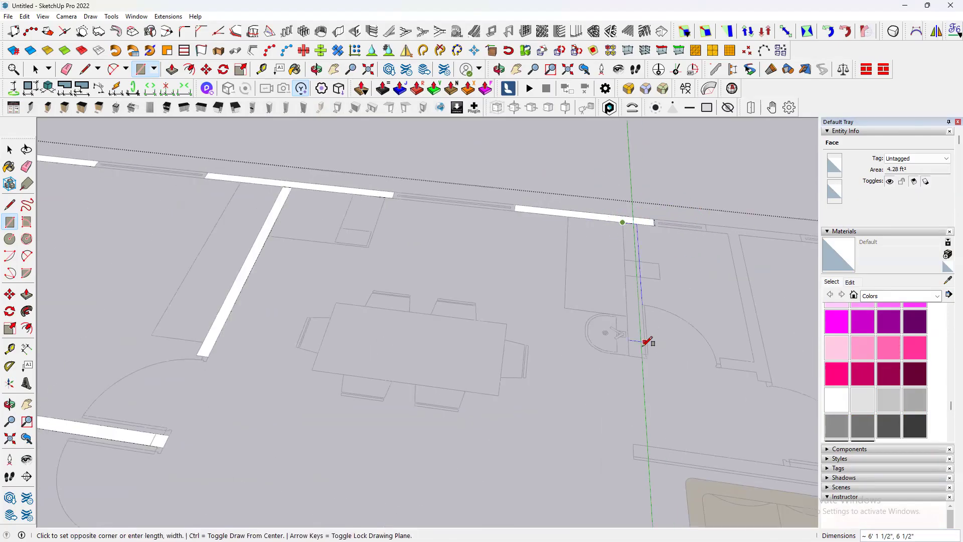
scroll(645, 349, up, 2)
scroll(644, 358, up, 4)
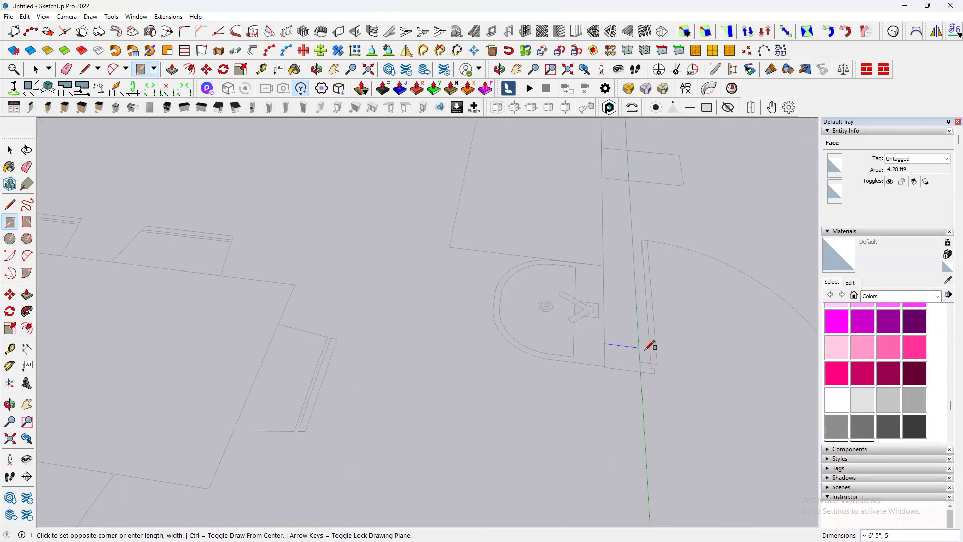
click(647, 381)
- Draw a rectangle over the small block crossing the washbasin partition and projecting into the adjoining room
scroll(585, 391, down, 2)
scroll(591, 182, up, 3)
click(576, 186)
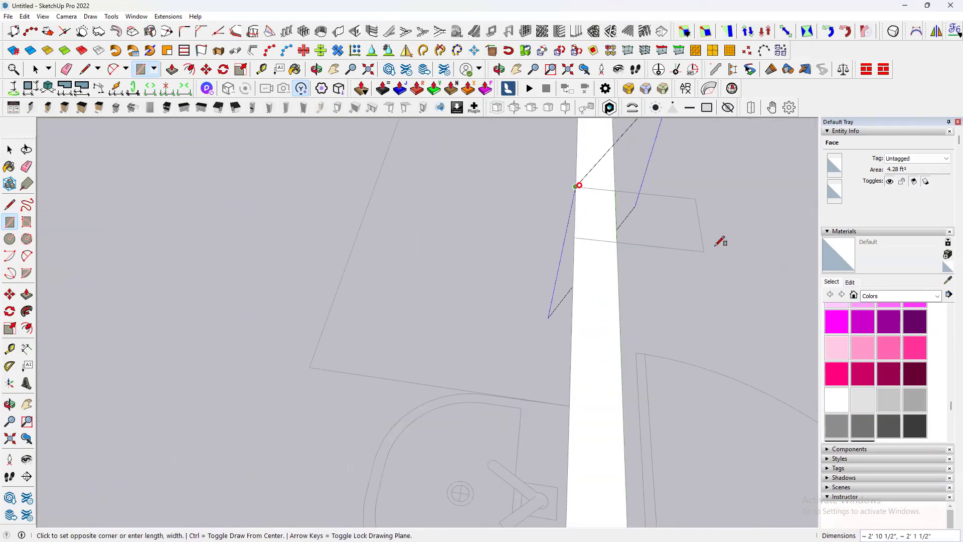
click(699, 248)
- Draw a rectangle over the outer wall strip between the small window and the next wider window beyond the washbasin partition
scroll(457, 249, down, 3)
scroll(458, 249, down, 2)
scroll(548, 229, up, 5)
click(515, 227)
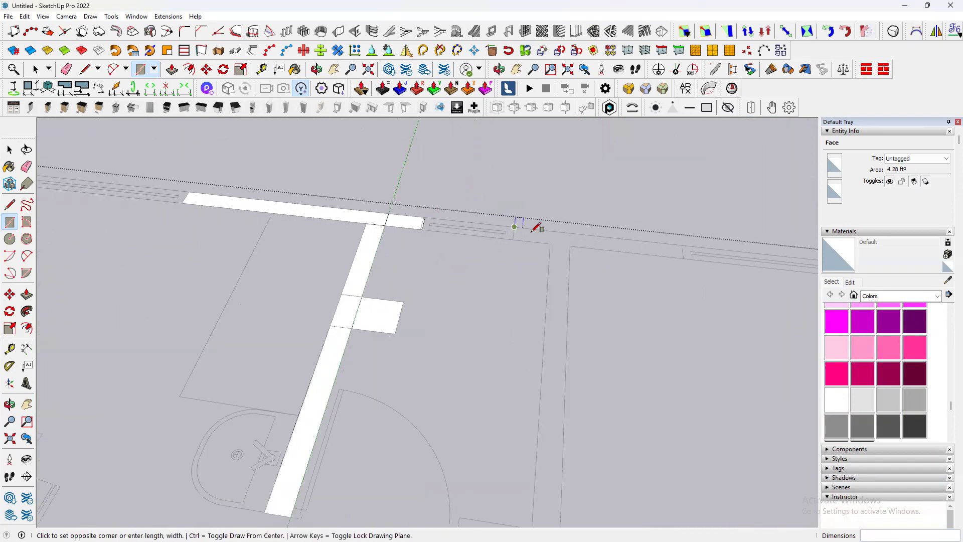
click(683, 258)
- Draw a rectangle over the next partition beyond the washbasin partition, from the outer wall to its end at the door opening
scroll(554, 251, down, 3)
click(559, 225)
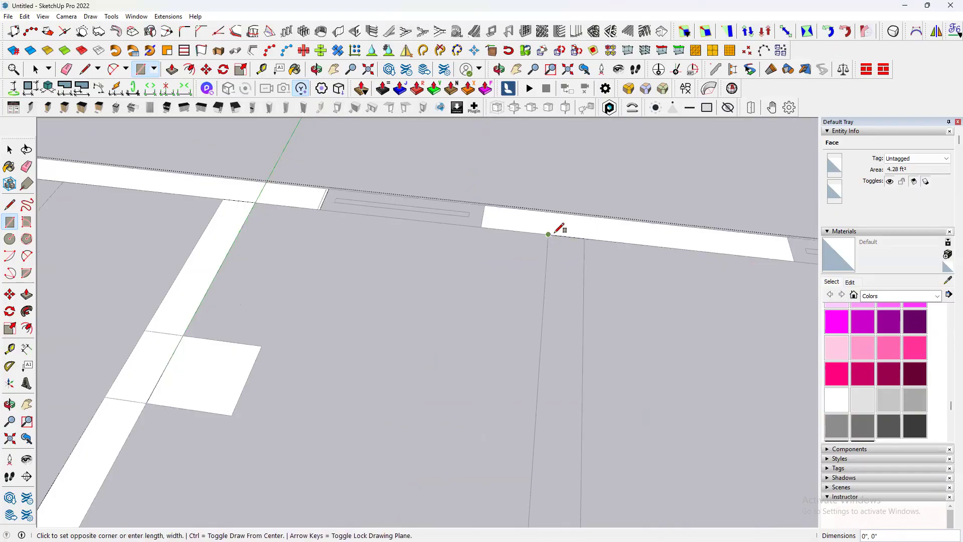
scroll(558, 225, up, 2)
scroll(571, 381, down, 2)
scroll(583, 333, up, 5)
click(566, 331)
- Draw a rectangle over the short cross wall between the small room's door jamb and the adjoining partition
scroll(482, 293, up, 3)
click(420, 263)
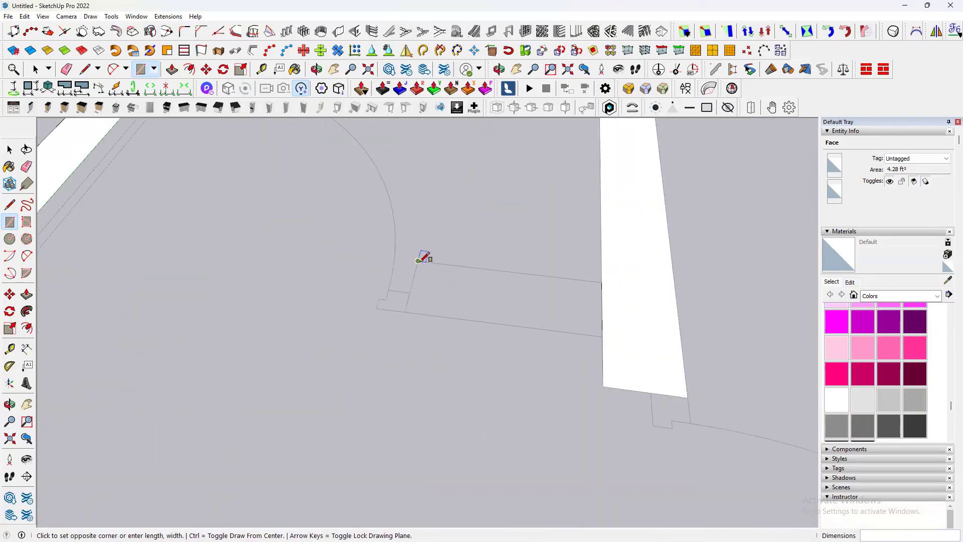
click(602, 336)
- Draw a rectangle about 6' 5 1/2" by 5" over the outer wall strip from the last window to the building's corner
scroll(541, 295, down, 10)
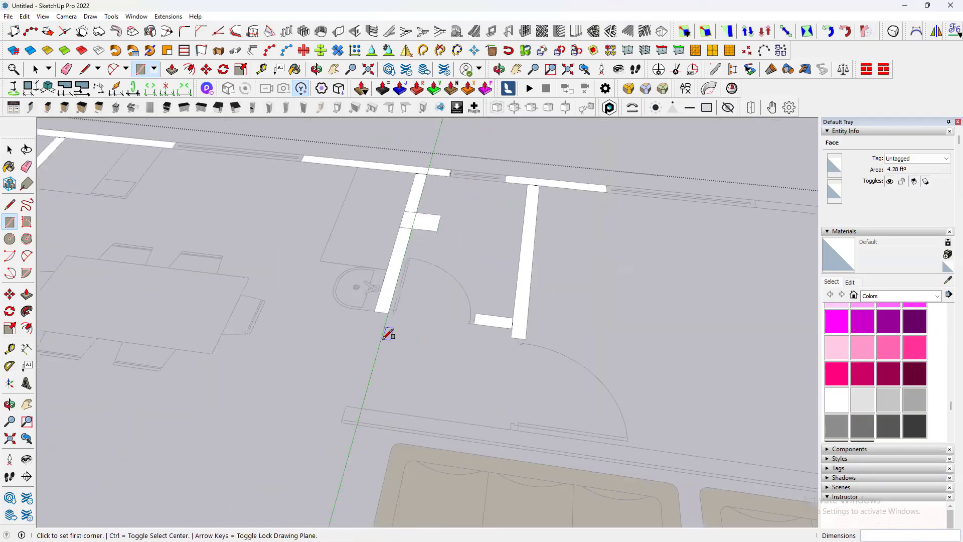
scroll(544, 280, up, 6)
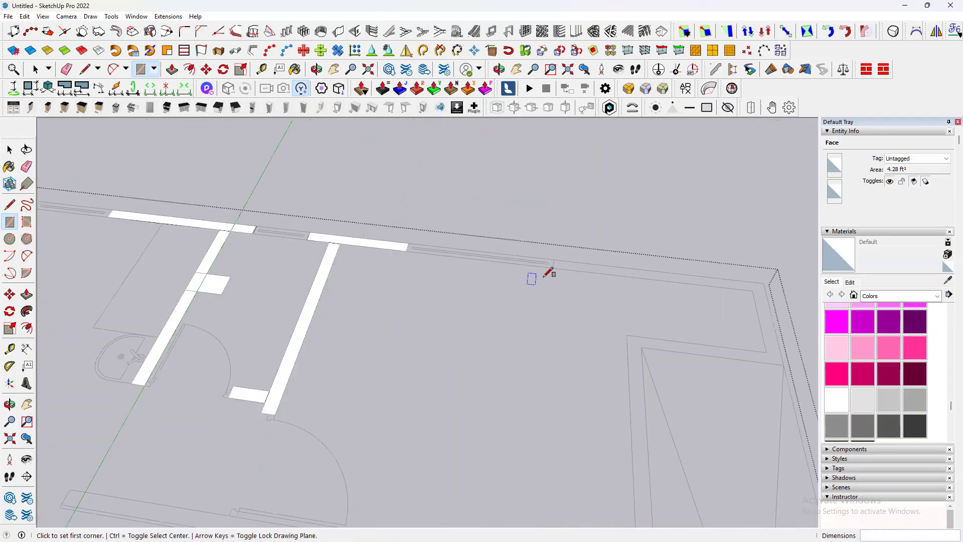
click(560, 252)
scroll(645, 236, down, 3)
scroll(721, 263, up, 2)
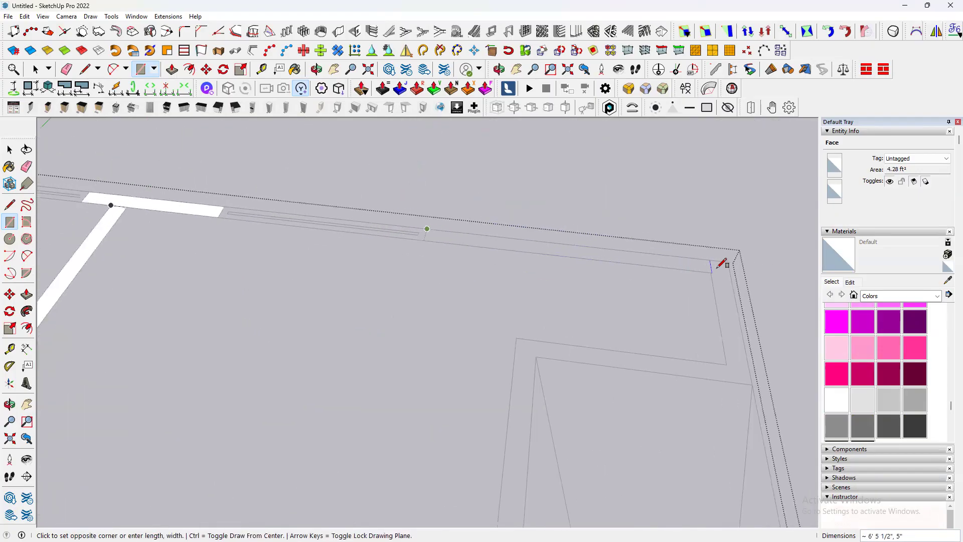
click(712, 272)
- Draw a 3' 5" by 5" rectangle over the corner's side wall and another over the inward return wall along the crossed area
scroll(720, 249, up, 2)
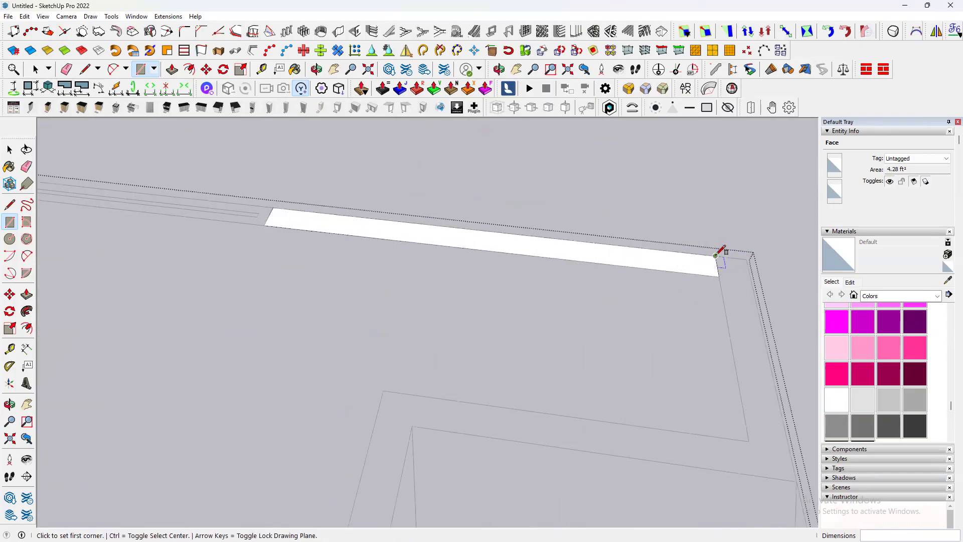
click(716, 255)
scroll(647, 264, down, 1)
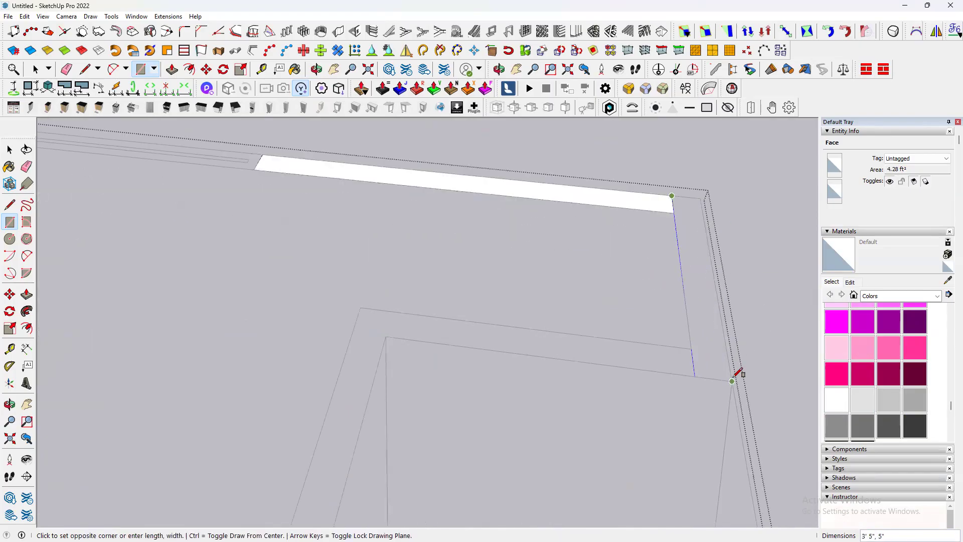
click(735, 376)
click(692, 348)
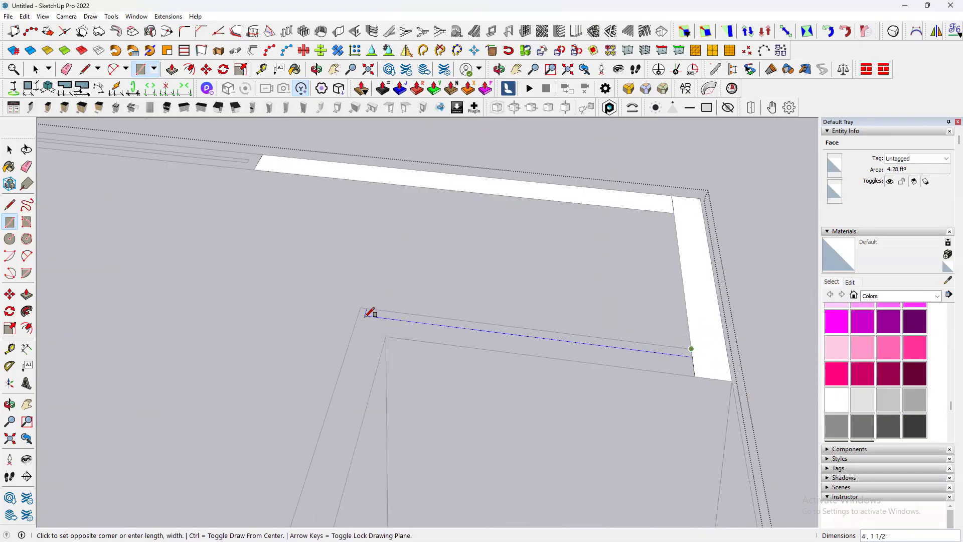
click(388, 337)
- Draw a 19' by 5" rectangle over the long wall between the living room and the crossed area, ending near the entrance door
click(392, 311)
scroll(401, 291, down, 4)
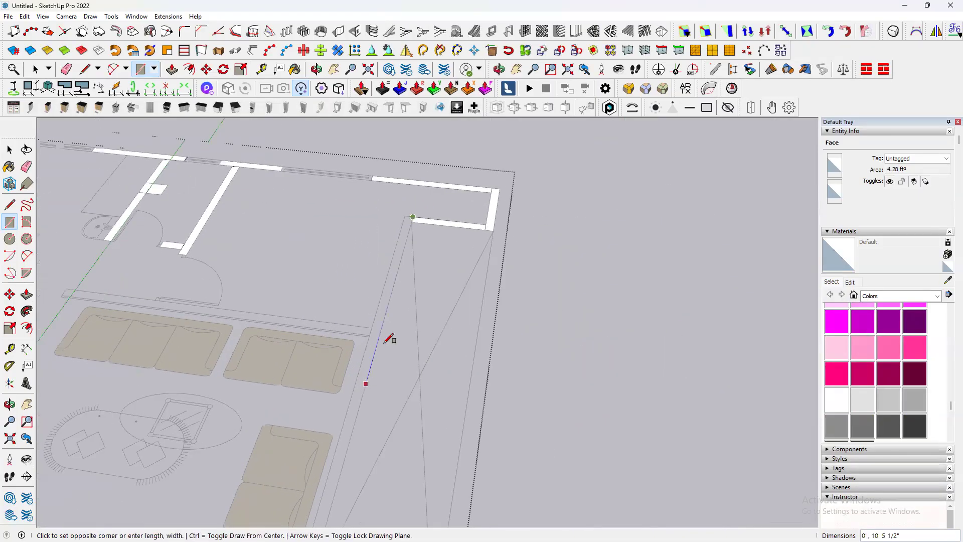
scroll(389, 339, down, 2)
scroll(401, 331, up, 5)
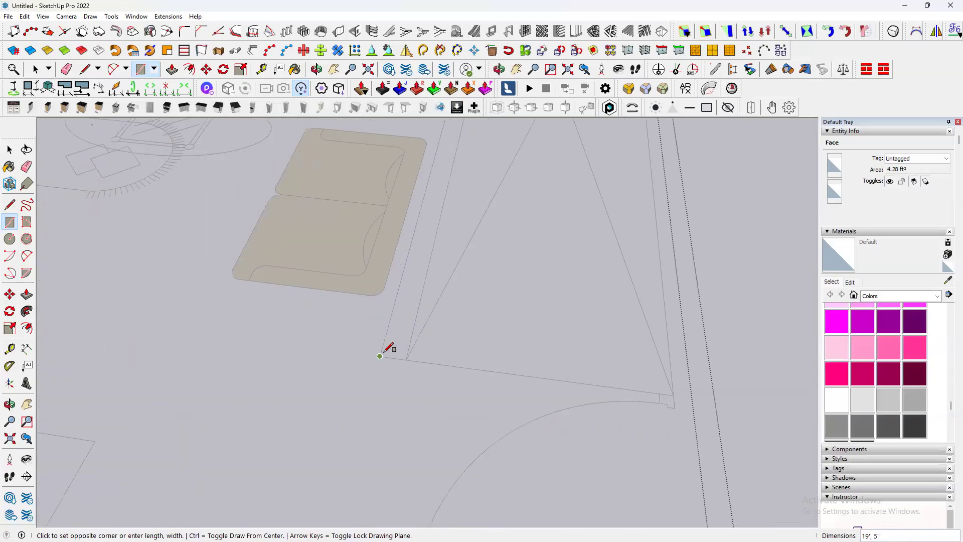
click(379, 356)
- Draw a rectangle over the wall behind the living room sofas, from the long side wall to its free end
scroll(401, 387, down, 5)
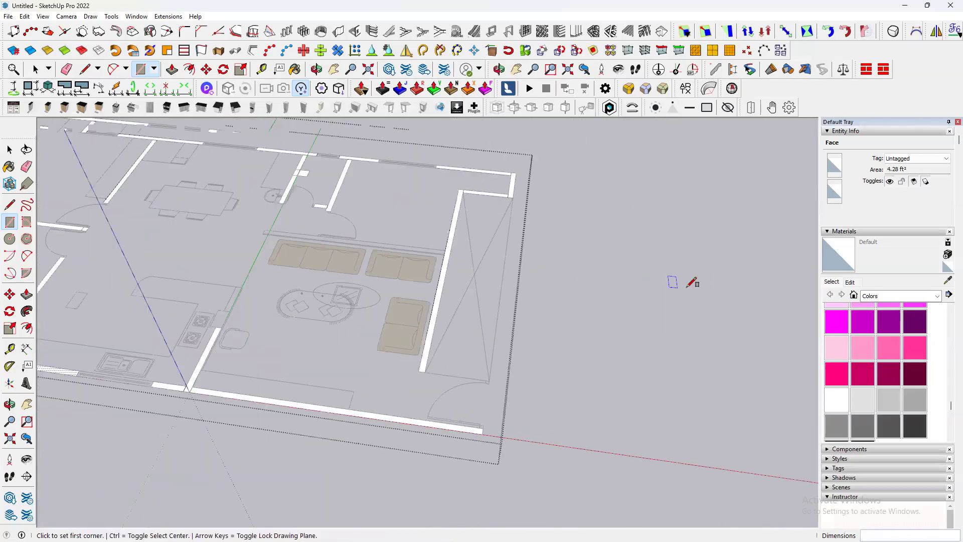
scroll(466, 384, down, 3)
scroll(389, 378, up, 2)
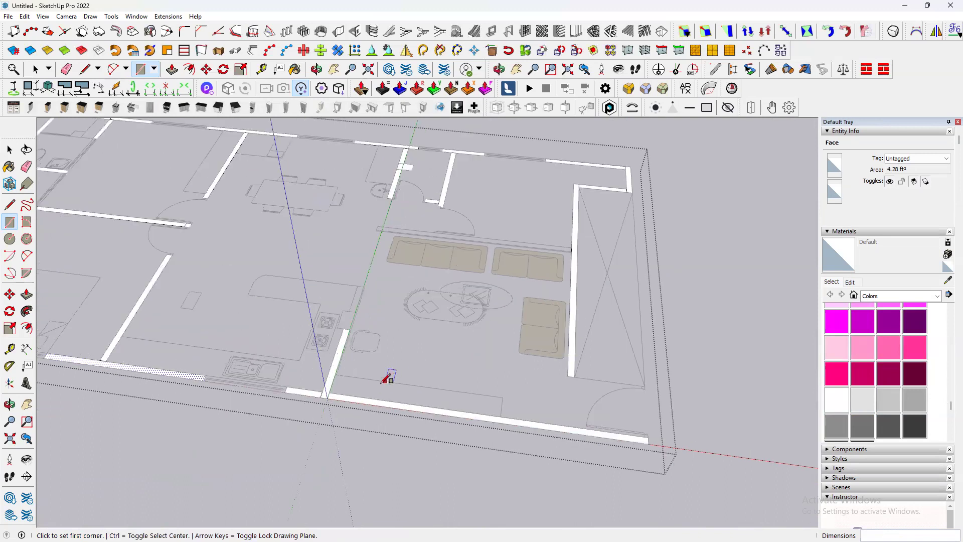
scroll(437, 434, down, 2)
scroll(532, 253, up, 1)
scroll(621, 279, up, 2)
scroll(441, 337, down, 3)
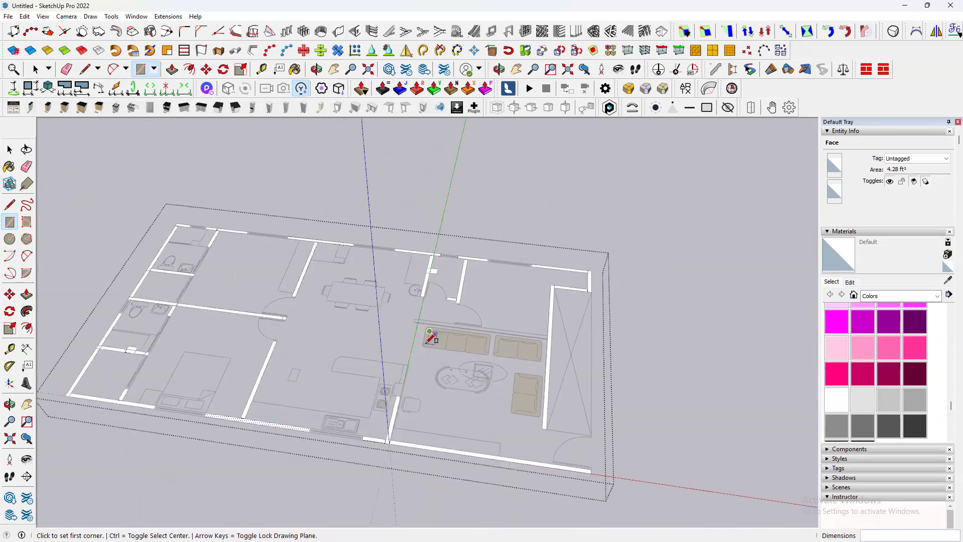
scroll(507, 333, up, 2)
scroll(691, 323, up, 2)
scroll(694, 322, up, 2)
click(699, 324)
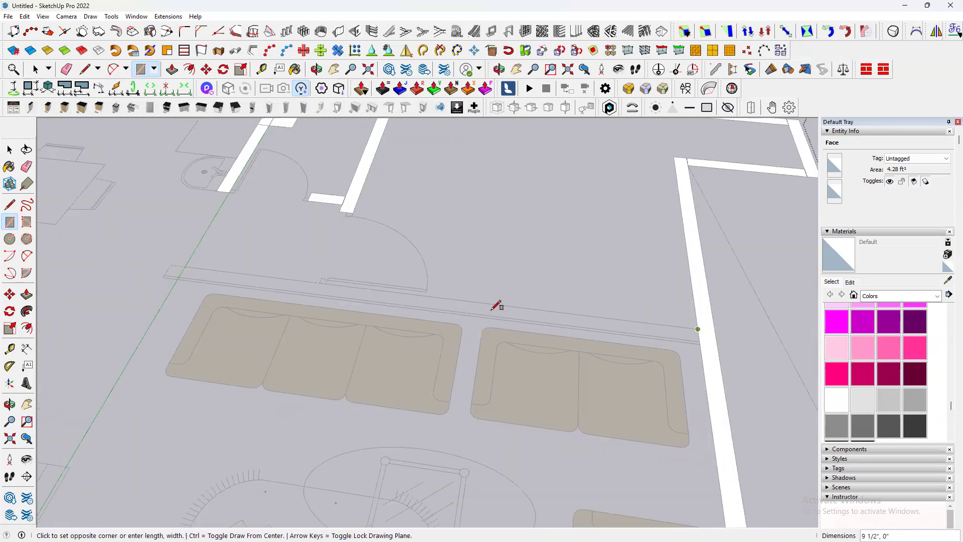
scroll(182, 276, up, 2)
click(156, 270)
scroll(389, 353, down, 5)
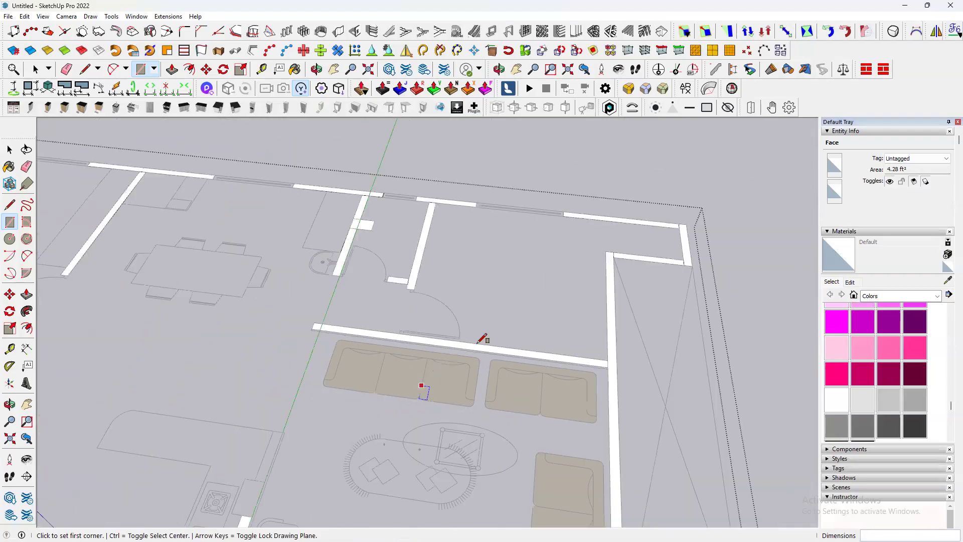
scroll(476, 344, down, 2)
middle_drag(640, 339, 501, 303)
scroll(501, 303, down, 4)
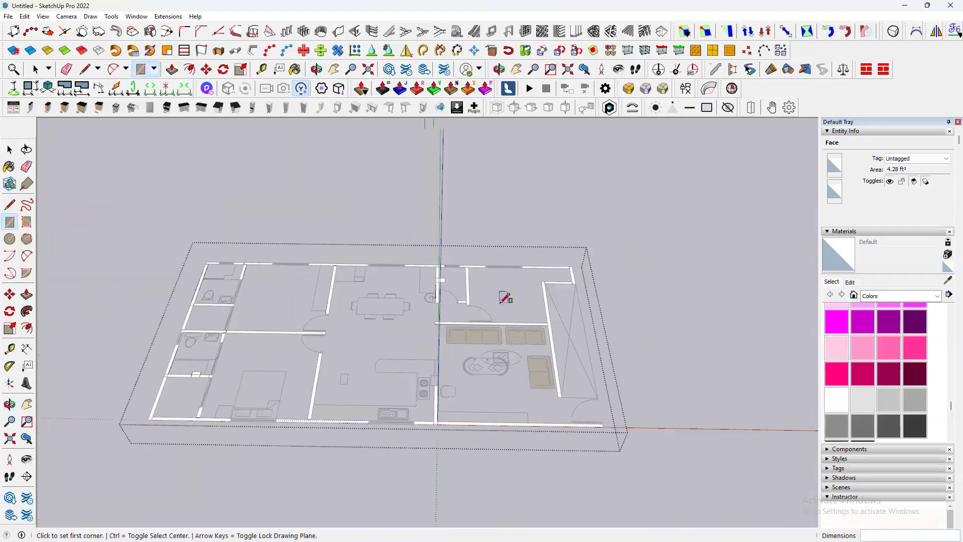
scroll(260, 359, up, 3)
scroll(588, 388, up, 2)
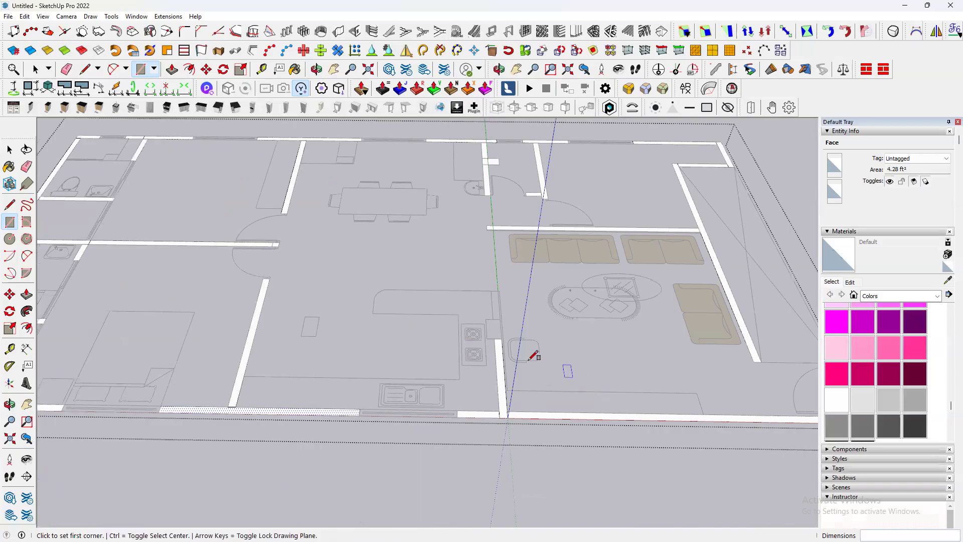
scroll(334, 241, down, 4)
scroll(351, 193, up, 3)
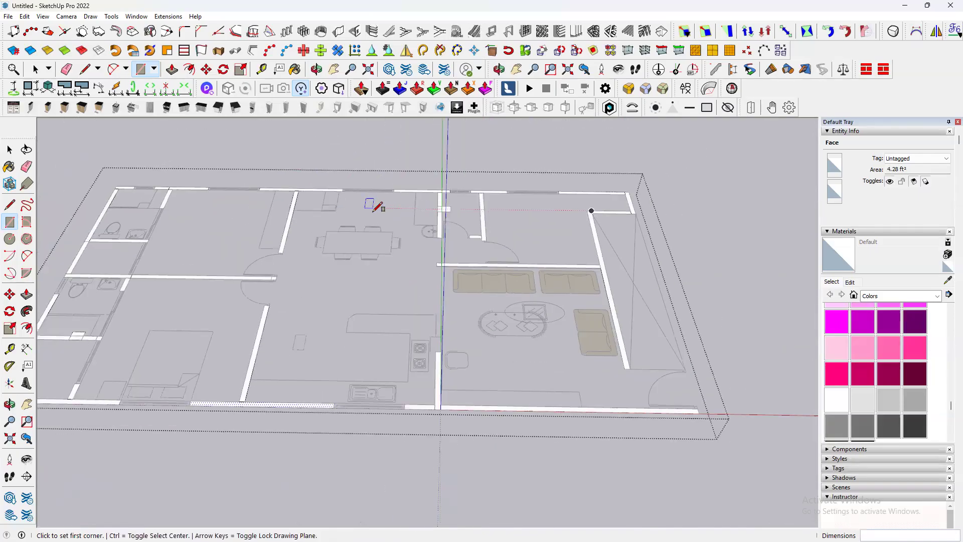
scroll(542, 236, down, 3)
key(space)
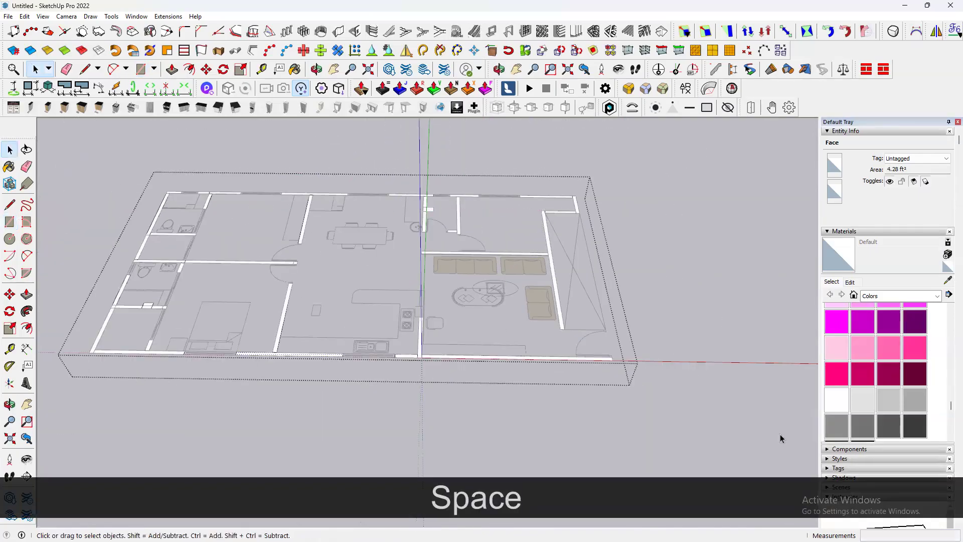
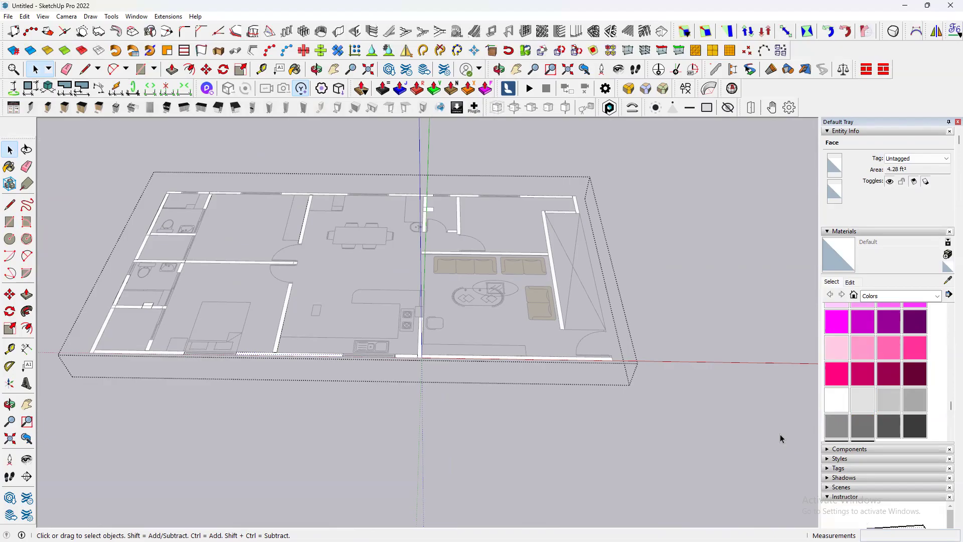
- Draw a rectangular wall face from the end of the wall beside the sofas to the corner above the entrance door
scroll(567, 326, up, 5)
key(r)
scroll(572, 338, up, 2)
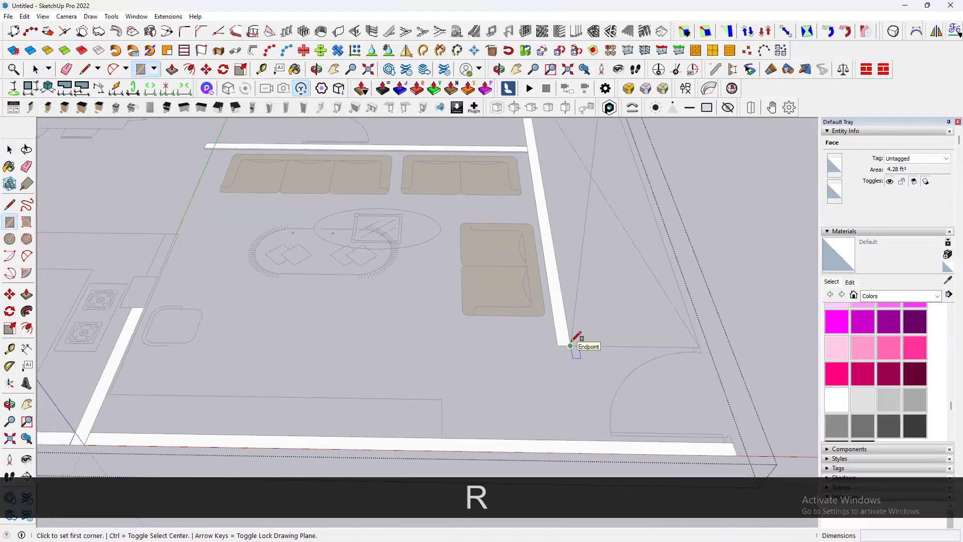
click(570, 345)
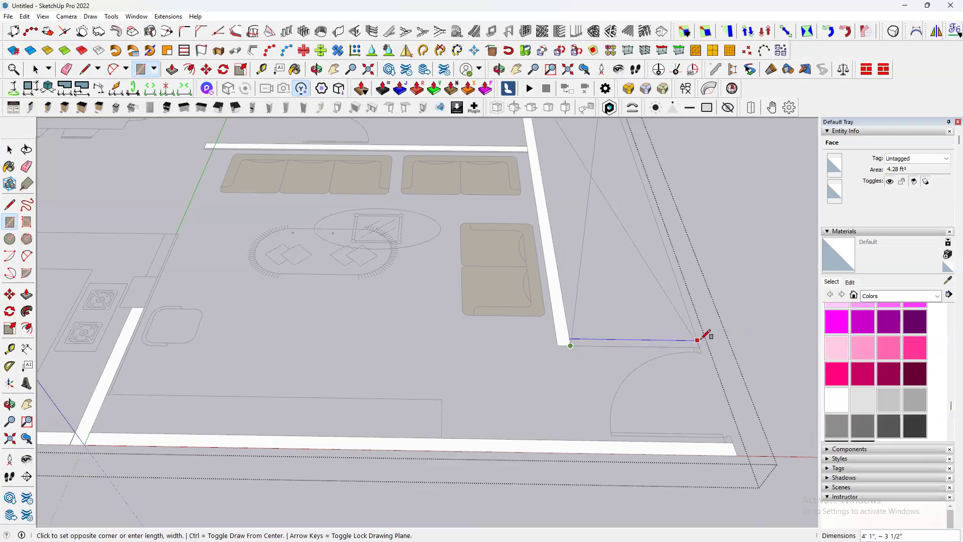
scroll(705, 334, up, 2)
click(701, 335)
key(space)
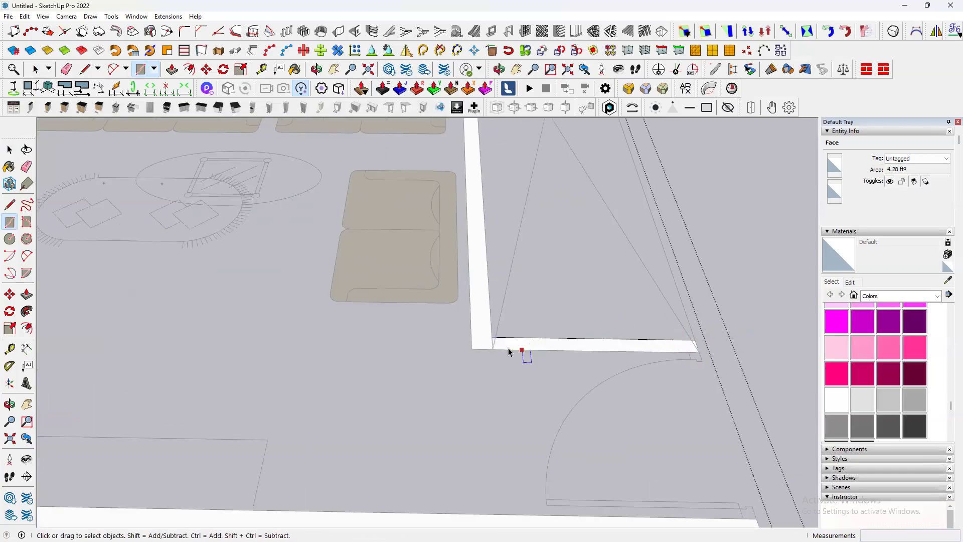
- Examine the wall faces across the whole floor plan from several angles
scroll(526, 271, down, 5)
scroll(521, 315, down, 4)
middle_drag(522, 316, 583, 363)
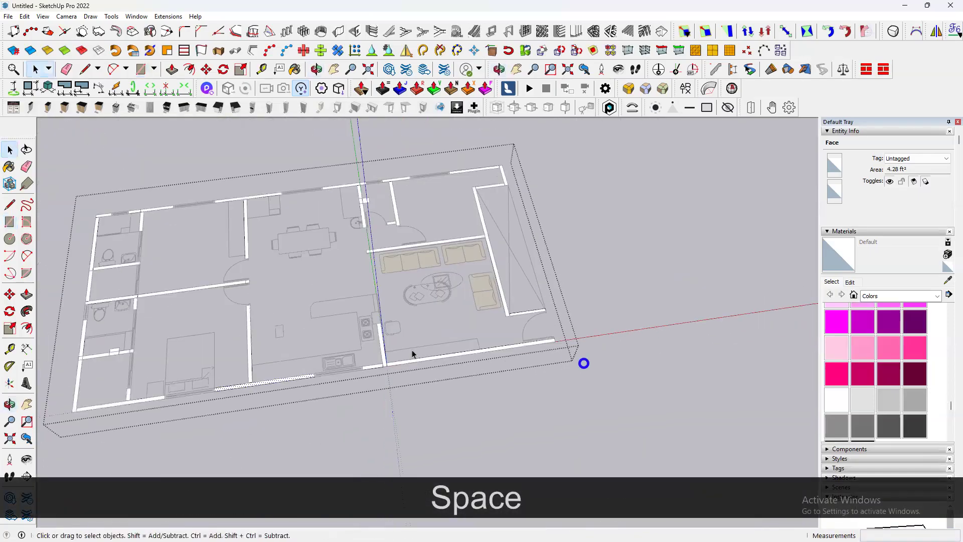
scroll(527, 367, up, 2)
scroll(507, 369, down, 3)
scroll(252, 394, down, 1)
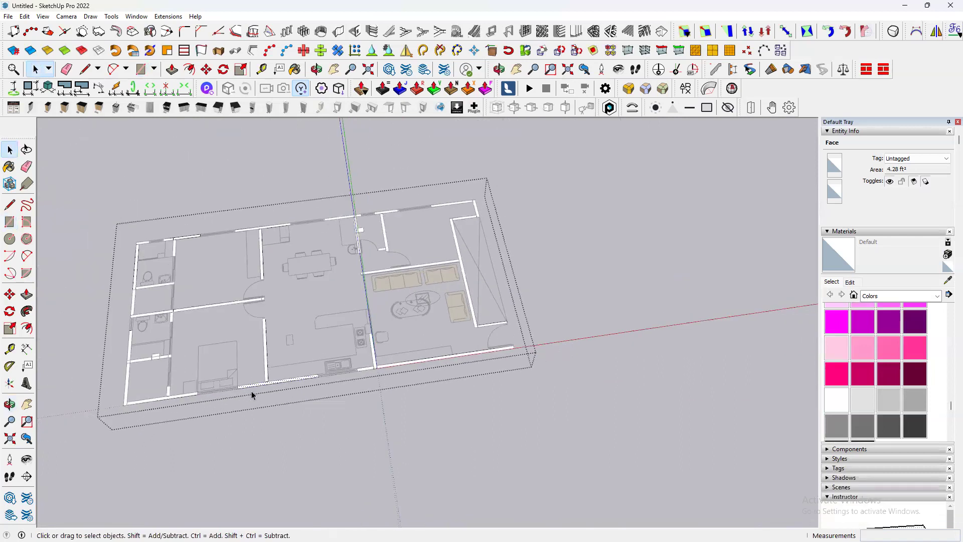
scroll(311, 305, up, 3)
scroll(322, 377, down, 2)
scroll(516, 338, up, 3)
middle_drag(516, 337, 351, 325)
scroll(369, 339, up, 3)
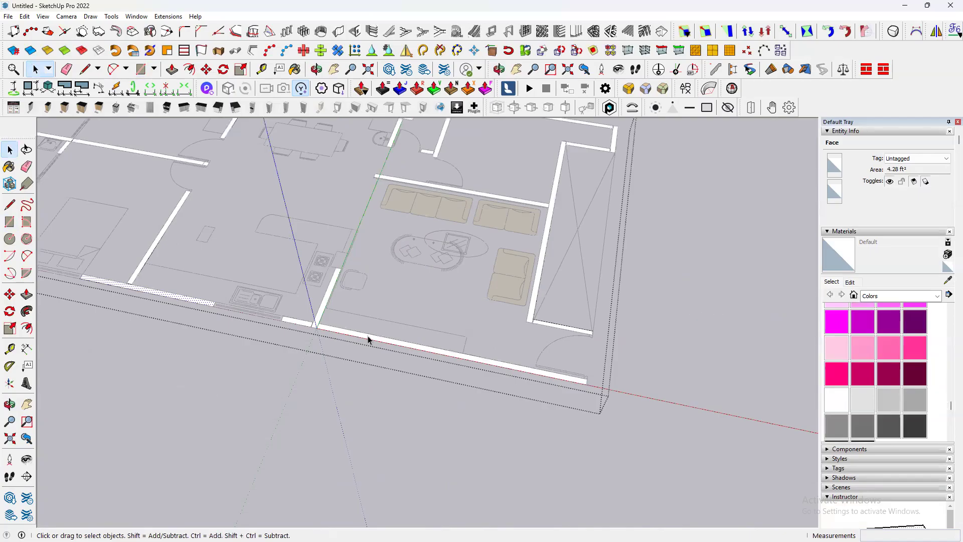
- Push/Pull the living room's front wall face upward by 114 inches
key(p)
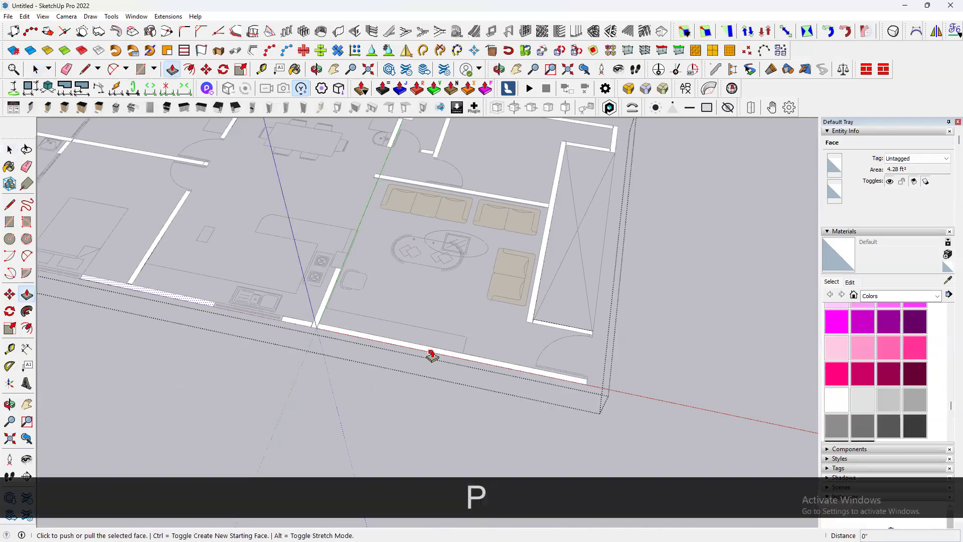
scroll(423, 349, up, 1)
key(Escape)
scroll(441, 356, up, 2)
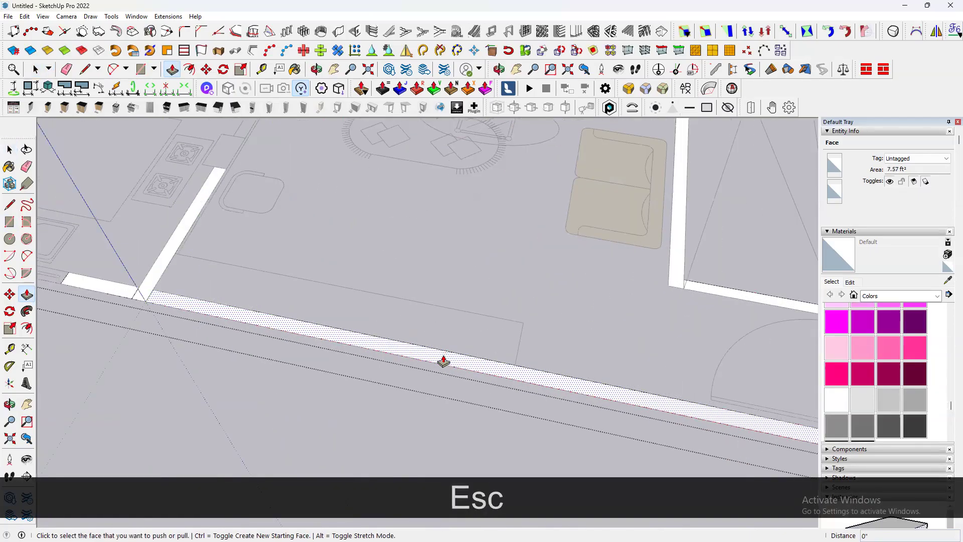
key(p)
click(451, 361)
scroll(468, 310, down, 1)
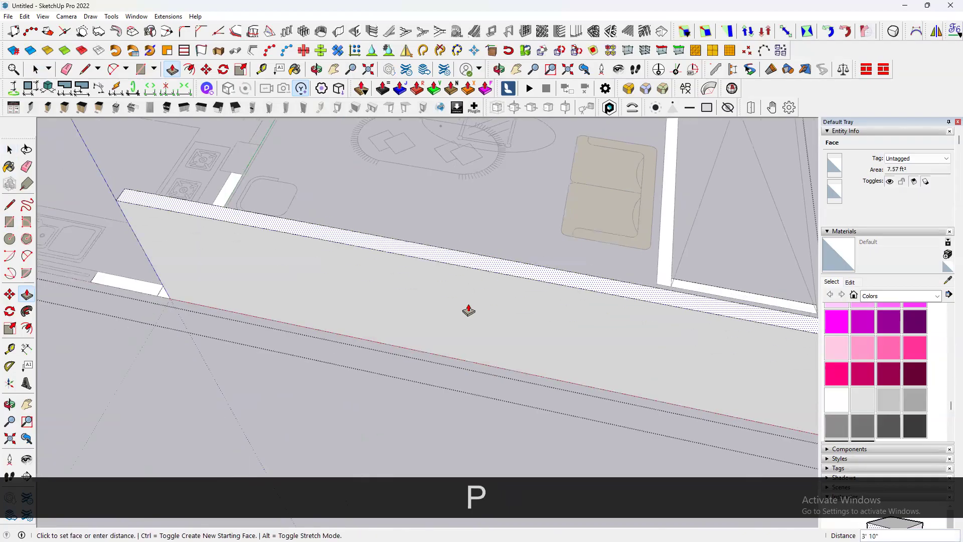
scroll(468, 310, down, 3)
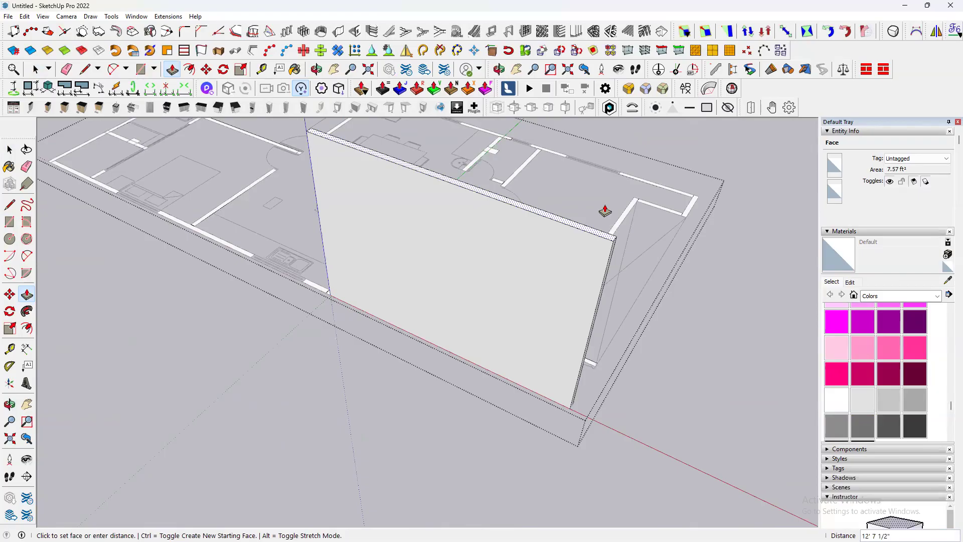
text(114)
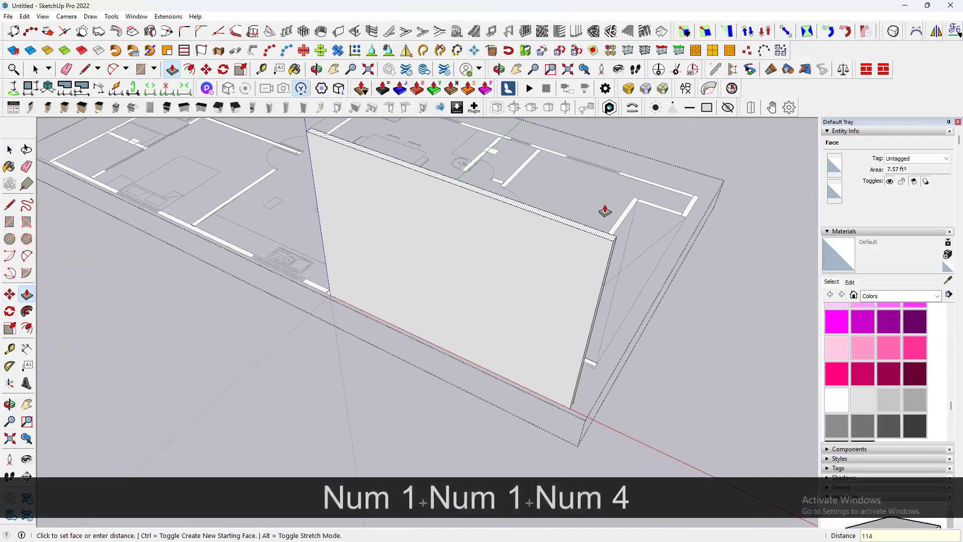
key(Return)
- Extrude the kitchen–living room divider and the bedroom–kitchen divider to the same height as the front wall
scroll(577, 231, down, 3)
middle_drag(576, 231, 713, 279)
scroll(427, 243, up, 5)
double_click(432, 264)
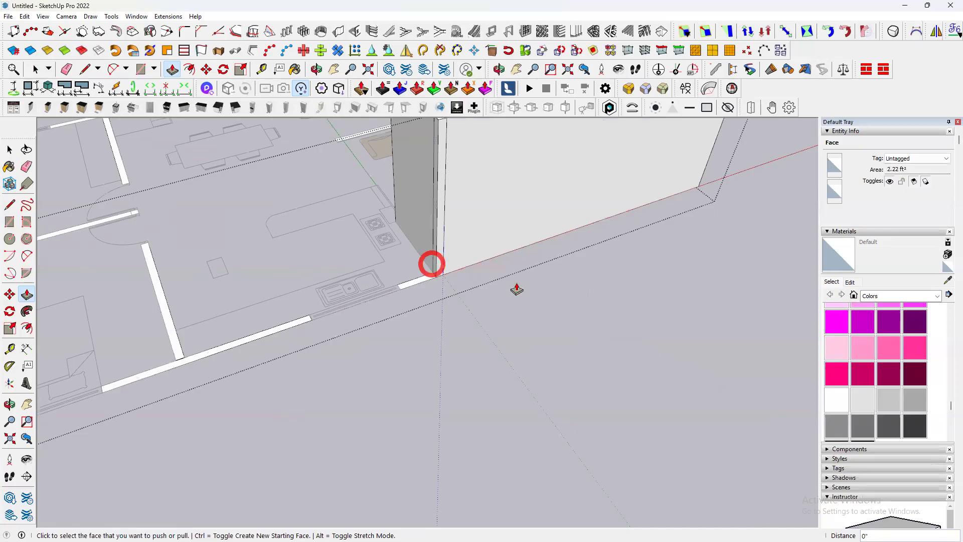
scroll(213, 311, up, 1)
double_click(176, 358)
scroll(366, 382, down, 7)
middle_drag(419, 246, 526, 251)
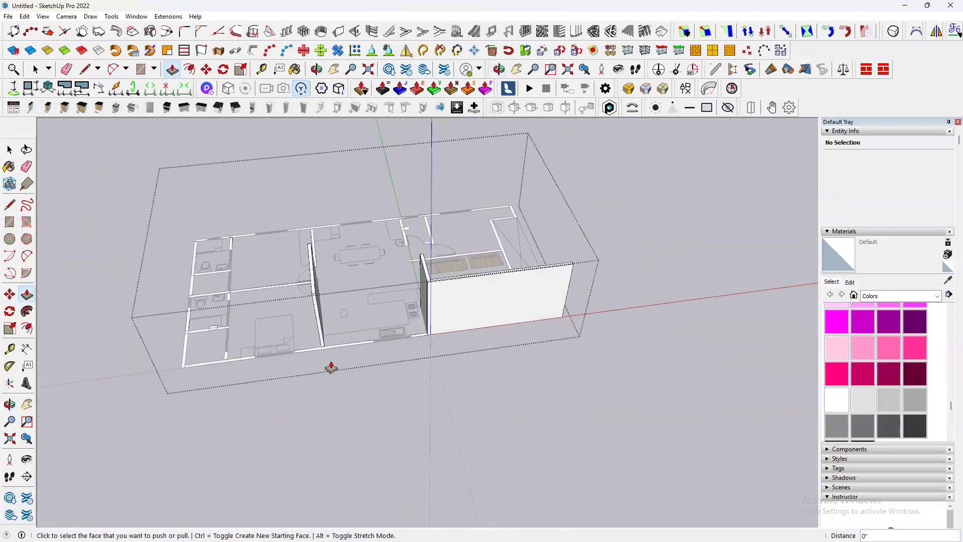
- Extrude the two front wall segments on either side of the kitchen window to the same wall height
scroll(311, 353, up, 2)
scroll(311, 353, up, 3)
double_click(338, 348)
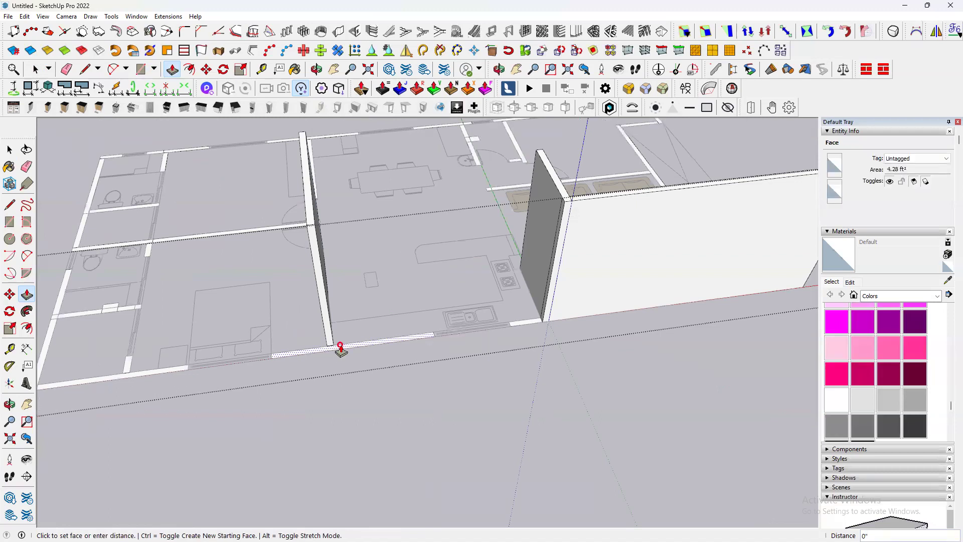
scroll(542, 355, down, 4)
scroll(455, 340, up, 5)
click(456, 339)
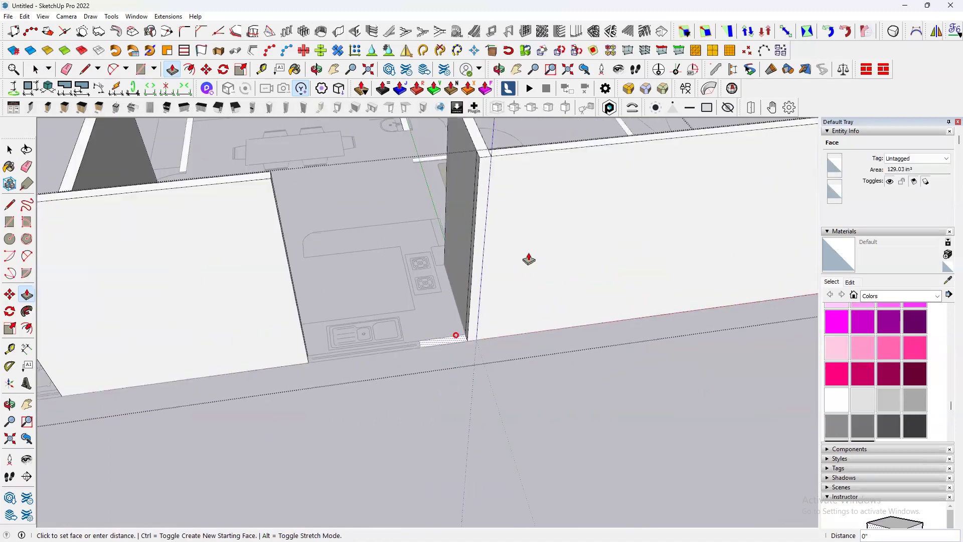
click(569, 161)
scroll(468, 316, down, 6)
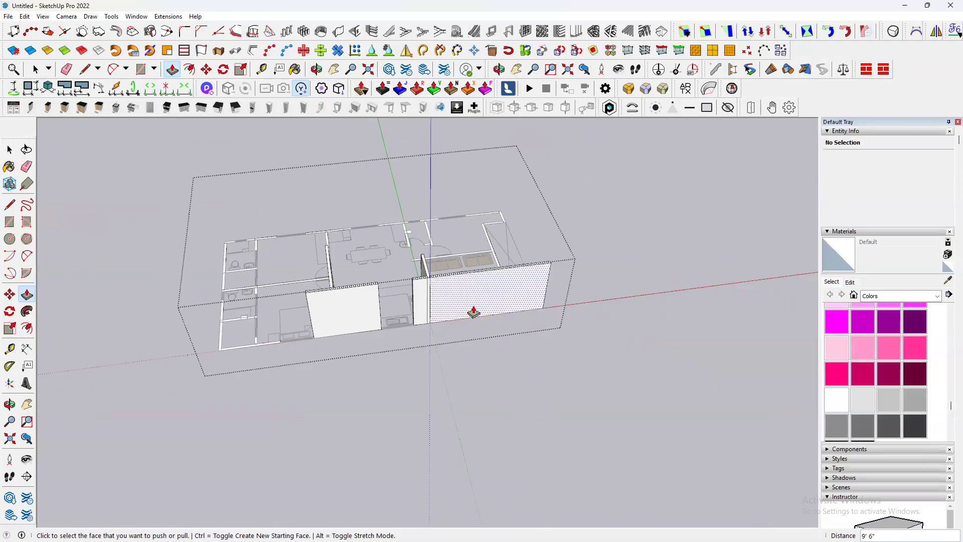
- Undo all the wall extrusions, back to the flat floor plan
key(ctrl+z)
key(ctrl+z)
key(ctrl+z)
key(ctrl+z)
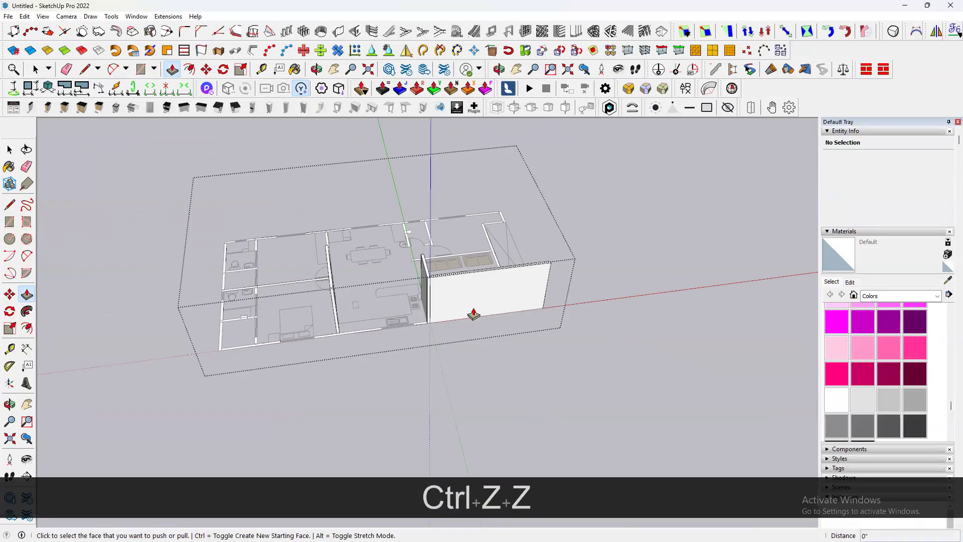
key(ctrl+z)
- Check which wall faces are separate where the kitchen–living room divider meets the front wall
scroll(532, 319, up, 3)
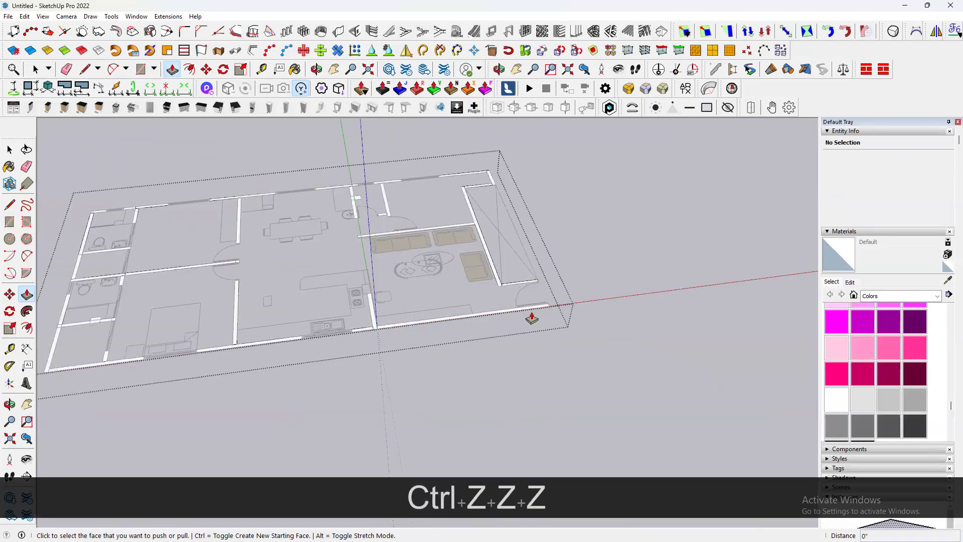
scroll(492, 266, up, 2)
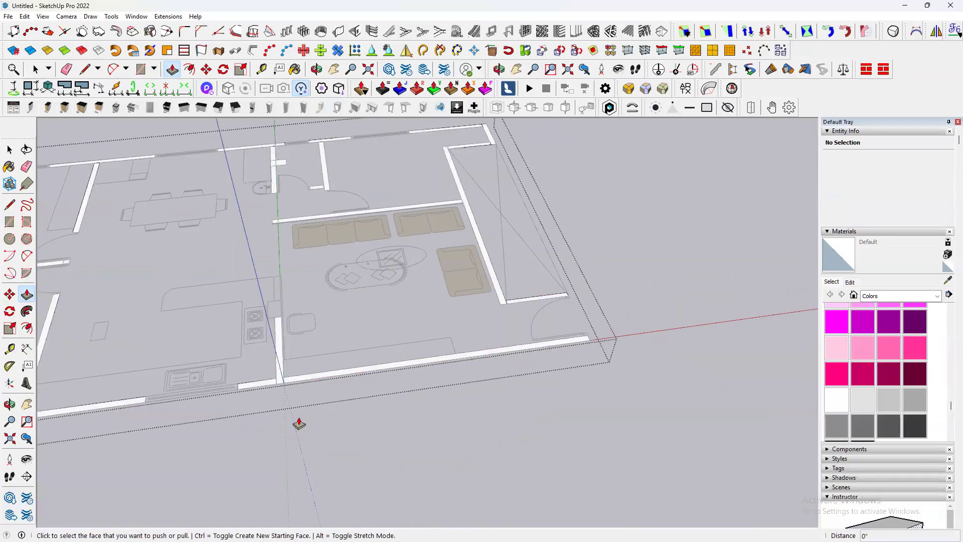
scroll(273, 460, up, 3)
scroll(347, 400, up, 3)
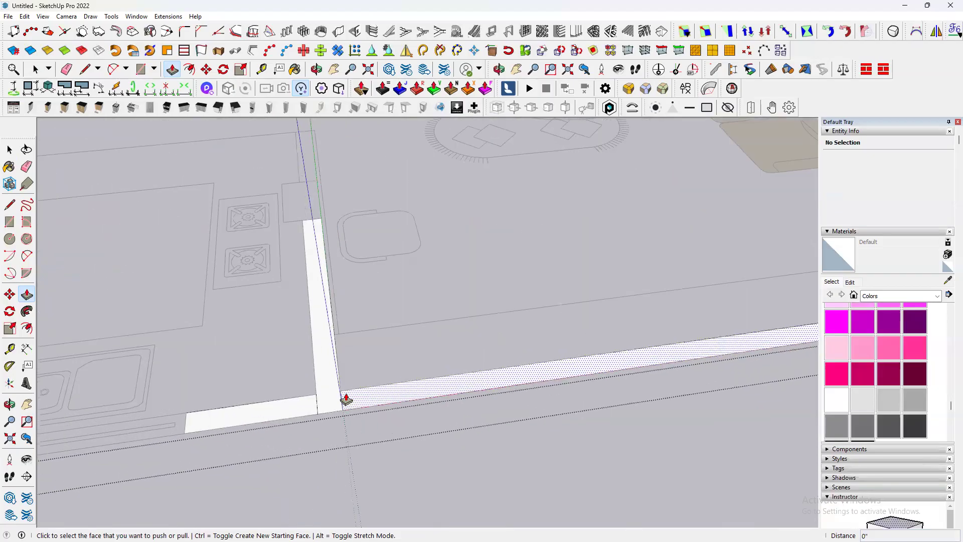
scroll(531, 311, down, 2)
middle_drag(530, 311, 423, 319)
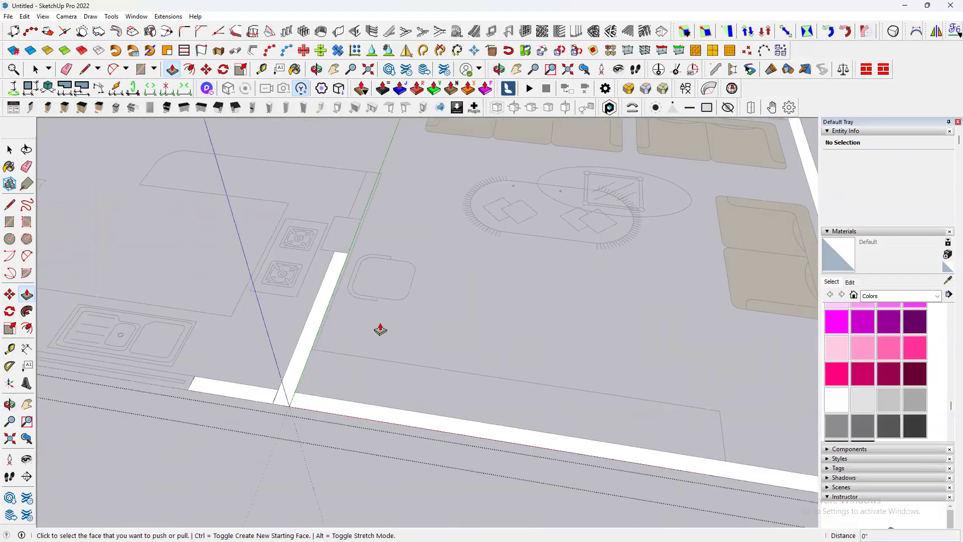
scroll(321, 391, up, 1)
key(space)
click(317, 399)
click(275, 392)
click(242, 397)
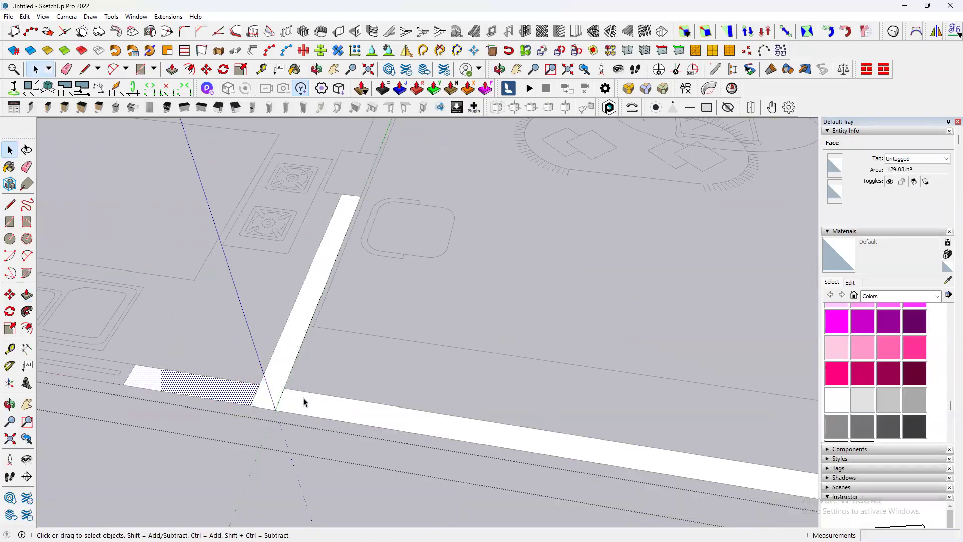
middle_drag(297, 404, 335, 390)
click(335, 390)
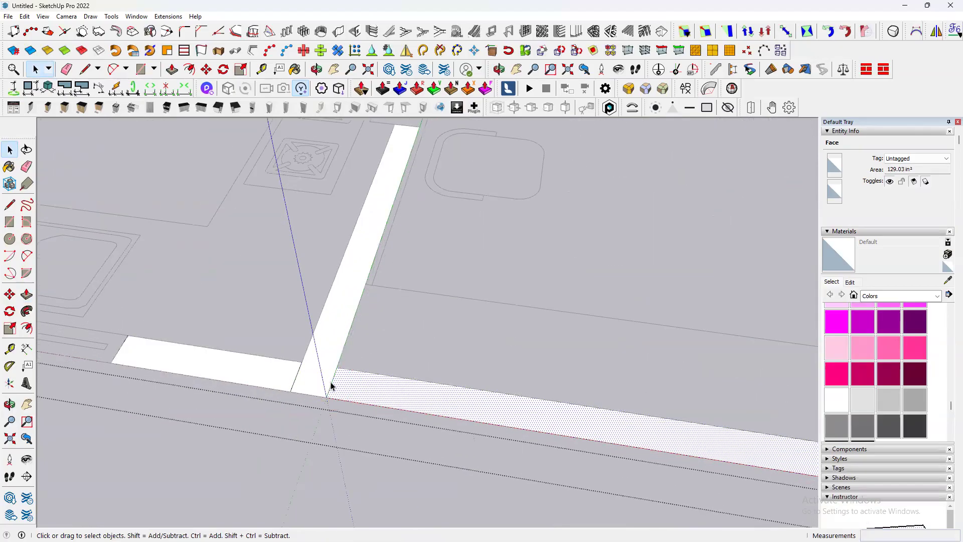
scroll(336, 390, down, 1)
scroll(334, 390, up, 1)
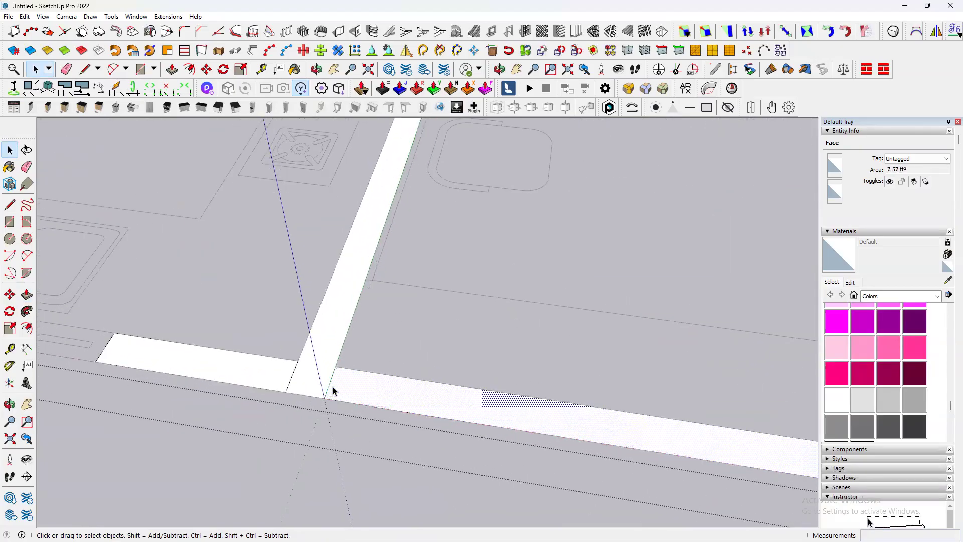
- Erase the edge between the living room's front wall and the kitchen divider, and select the merged face
key(e)
click(325, 375)
scroll(426, 364, down, 1)
key(space)
click(384, 383)
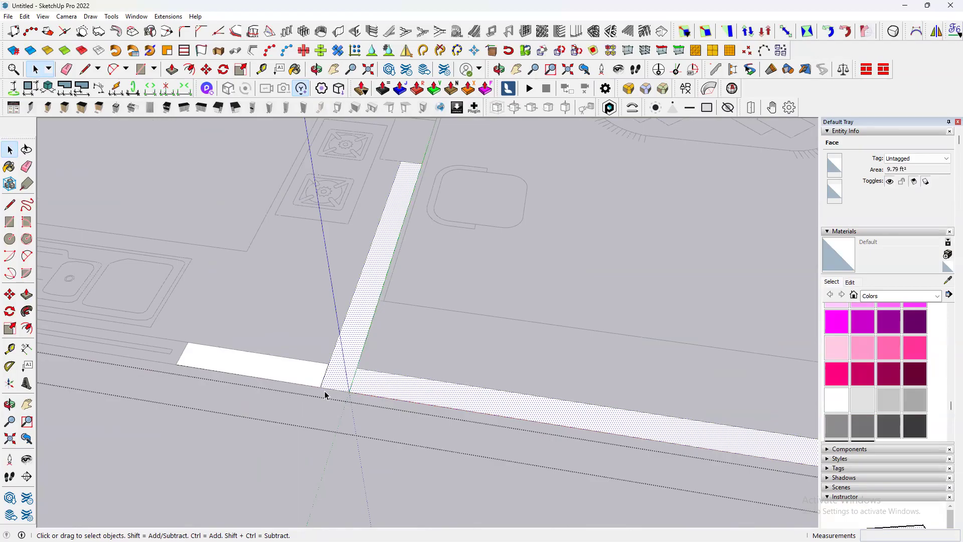
- Erase the edge between the kitchen divider and the short front wall segment beside the sink, and select the merged face
key(e)
scroll(332, 381, up, 1)
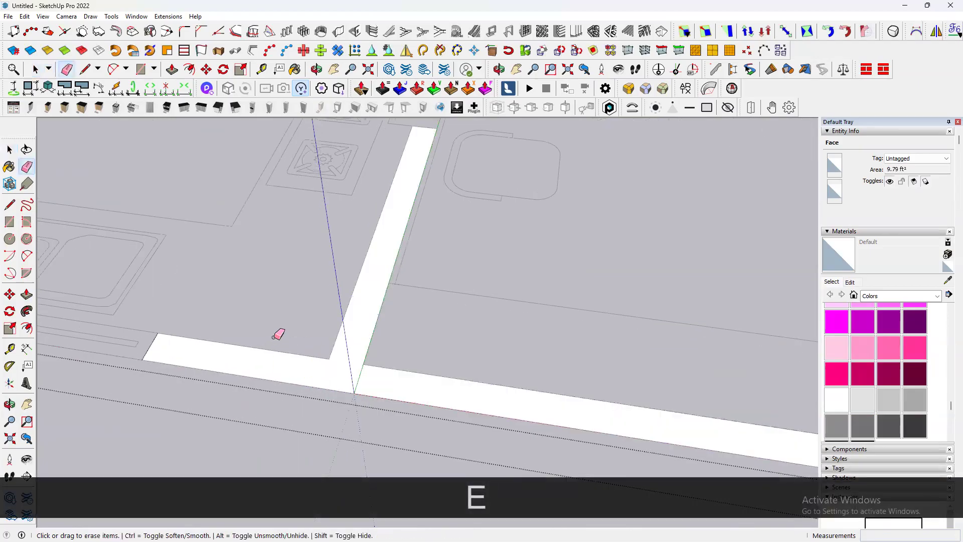
scroll(376, 399, down, 3)
key(space)
click(320, 391)
- Erase the edges where the bedroom–kitchen divider meets the front wall
scroll(307, 390, down, 3)
middle_drag(394, 375, 361, 381)
scroll(360, 371, up, 3)
scroll(359, 367, down, 1)
middle_drag(449, 376, 423, 411)
scroll(667, 372, down, 5)
scroll(389, 373, up, 8)
scroll(461, 347, up, 5)
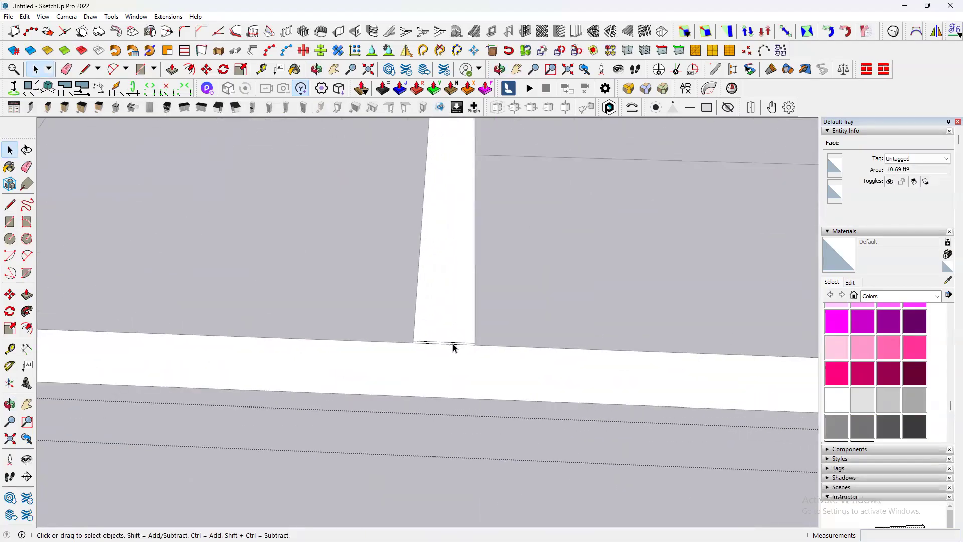
key(e)
scroll(443, 359, down, 10)
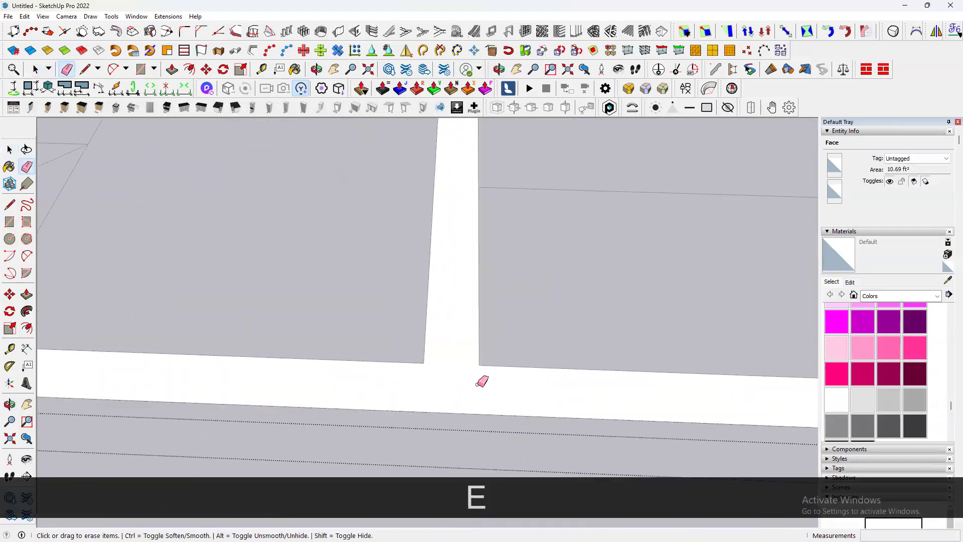
- Erase the edges splitting the front-left bathroom's partition wall beside its small projecting block and at the outer side wall
scroll(272, 380, up, 3)
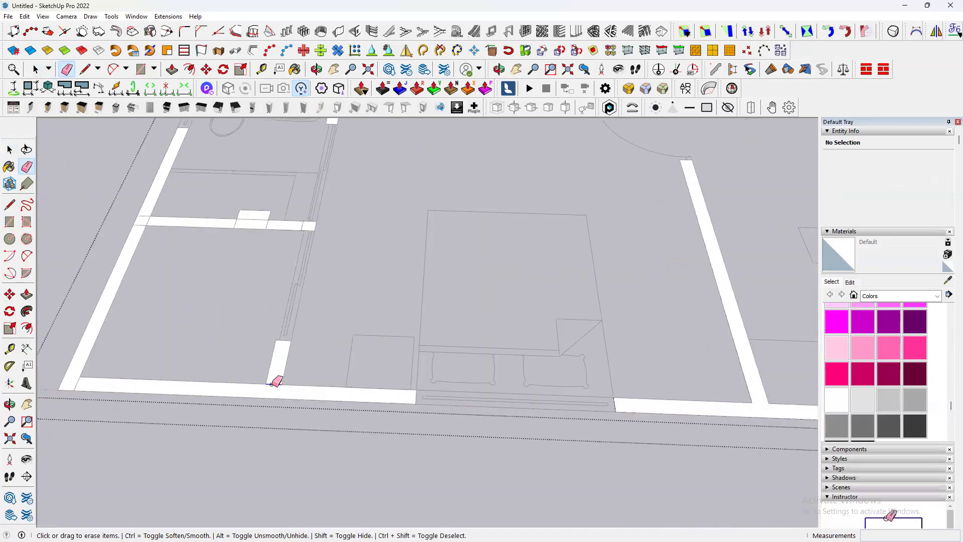
scroll(82, 382, up, 3)
scroll(74, 386, down, 3)
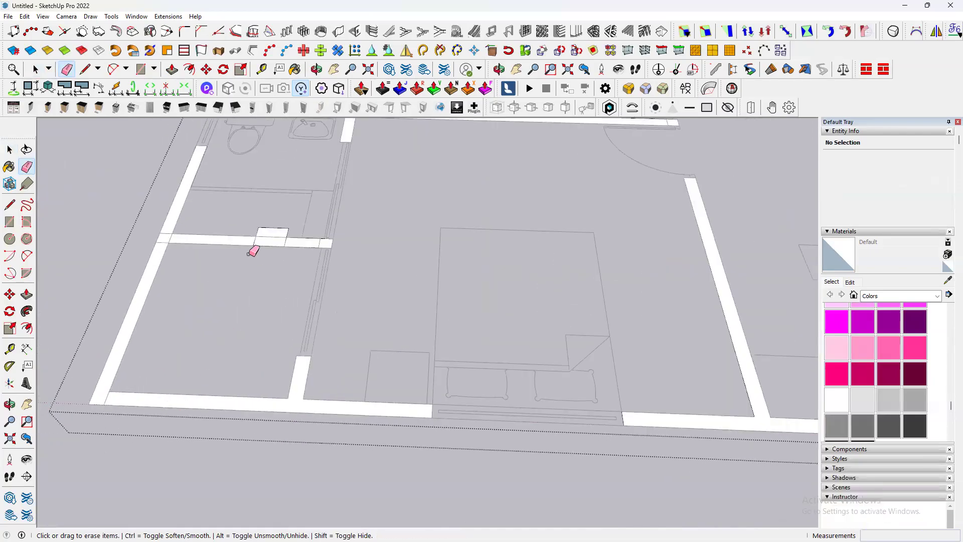
scroll(251, 248, up, 5)
click(224, 236)
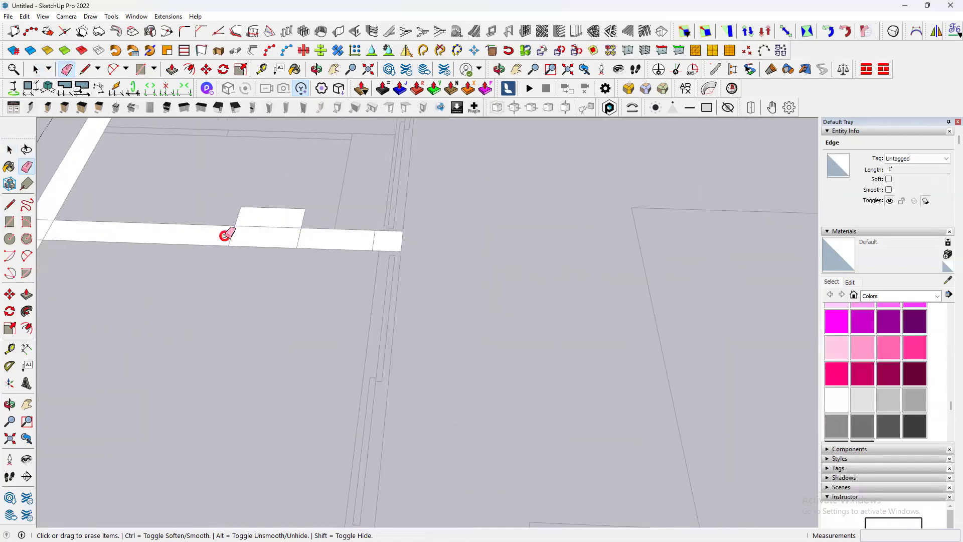
scroll(411, 251, up, 1)
scroll(267, 301, down, 3)
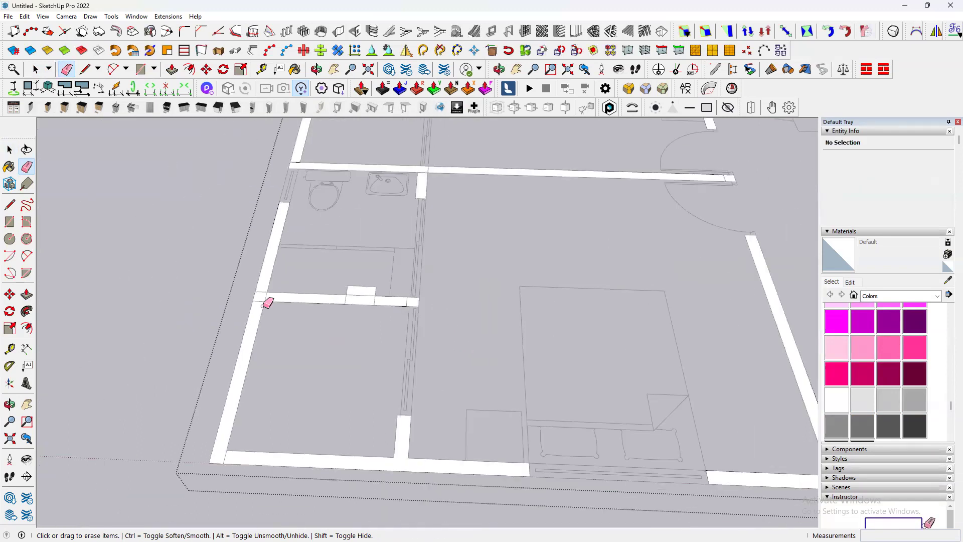
scroll(268, 289, up, 4)
click(245, 315)
- Erase the edges where the wall between the two bedrooms meets the outer side wall and the short stub beside the washbasin
scroll(276, 336, down, 5)
scroll(302, 223, up, 4)
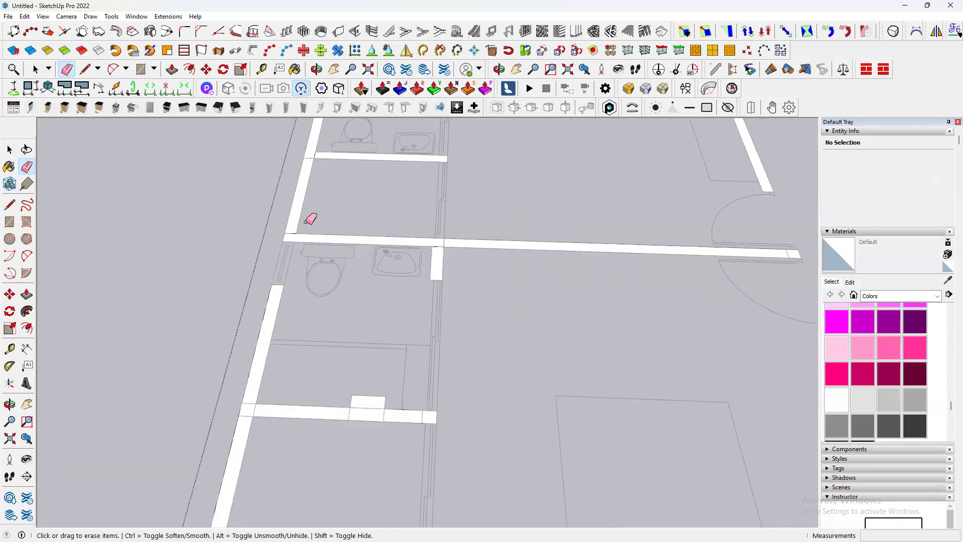
click(289, 227)
scroll(499, 246, up, 4)
click(493, 235)
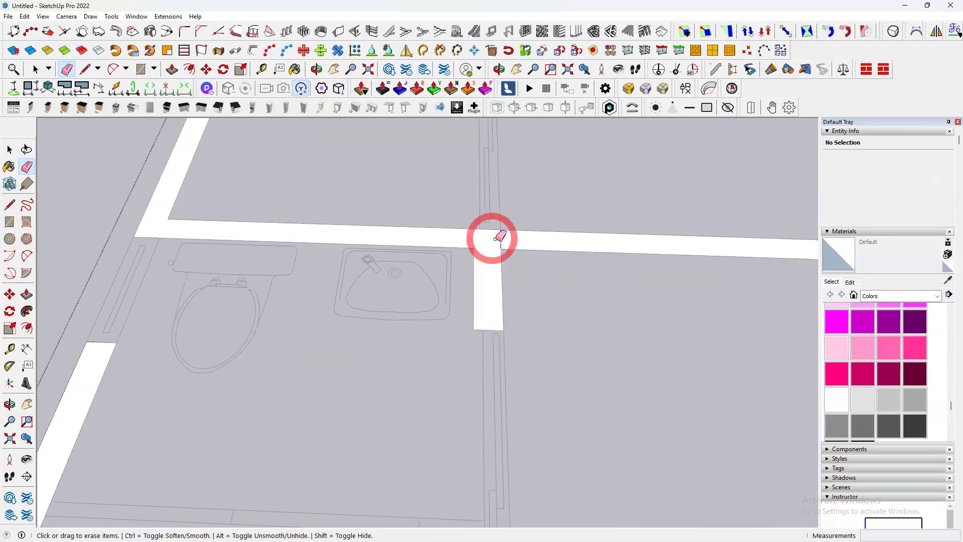
scroll(476, 301, down, 3)
- Erase the edges where the rear bathroom's front wall meets the outer side wall
scroll(350, 230, up, 4)
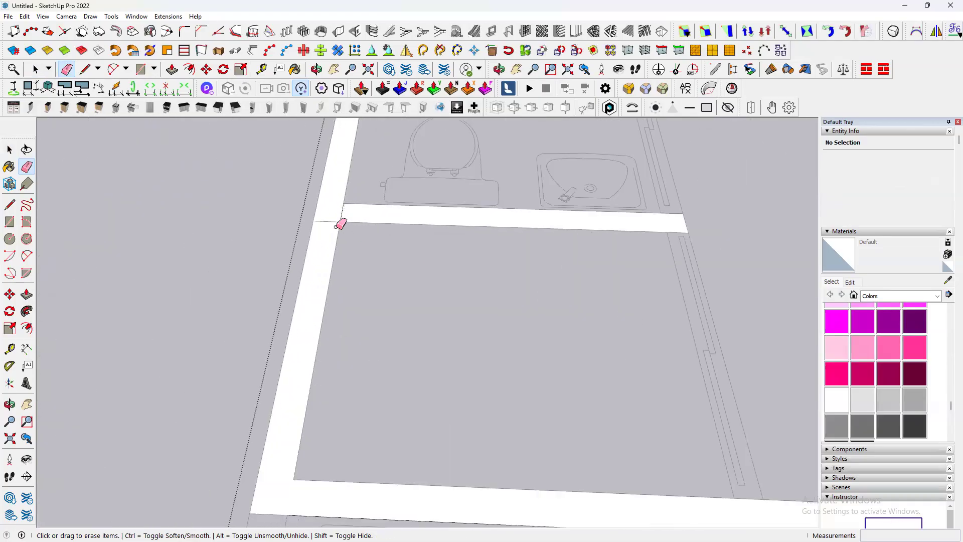
click(341, 215)
scroll(381, 316, down, 3)
- Erase the edges at the rear bathroom's outer corner and where its inner side wall meets the rear wall
scroll(389, 207, up, 4)
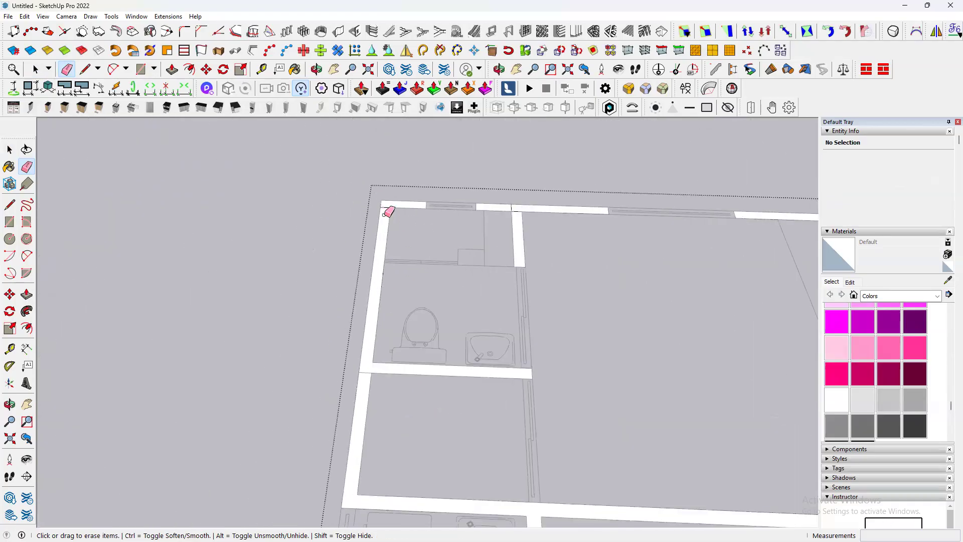
click(395, 193)
scroll(686, 185, up, 2)
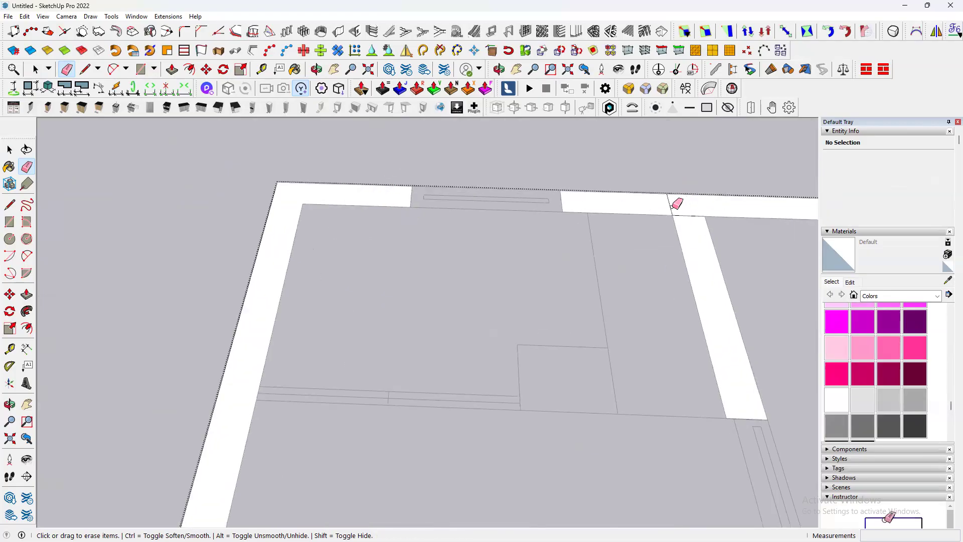
click(692, 224)
scroll(344, 273, down, 3)
- Erase the edges where the wall beside the dining area's washbasin meets the rear wall and its small projecting block
scroll(389, 273, up, 4)
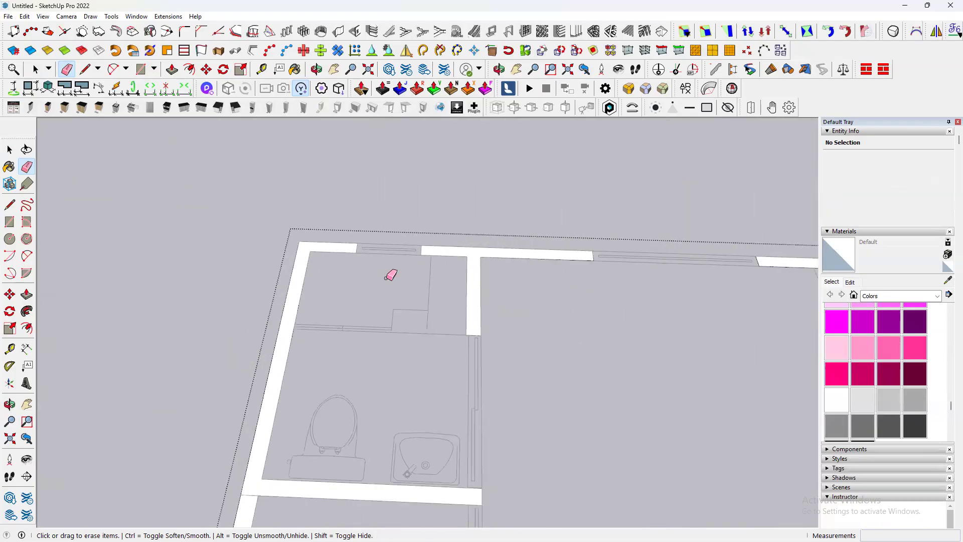
scroll(692, 264, down, 3)
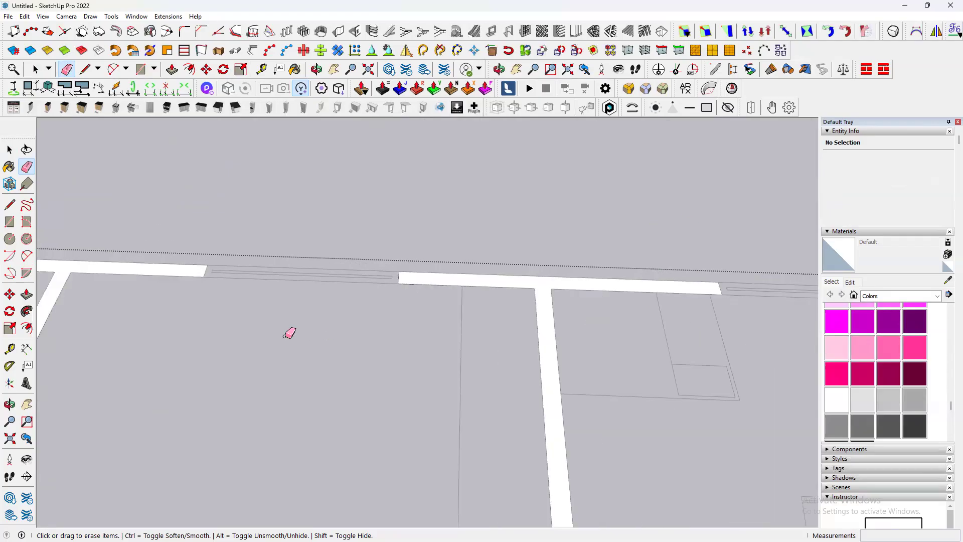
scroll(645, 281, down, 2)
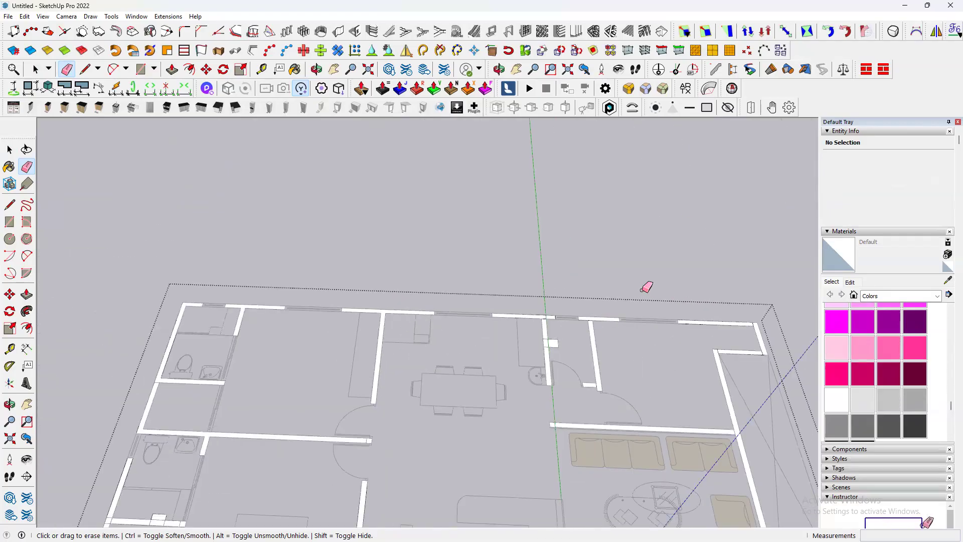
scroll(522, 324, up, 6)
click(528, 321)
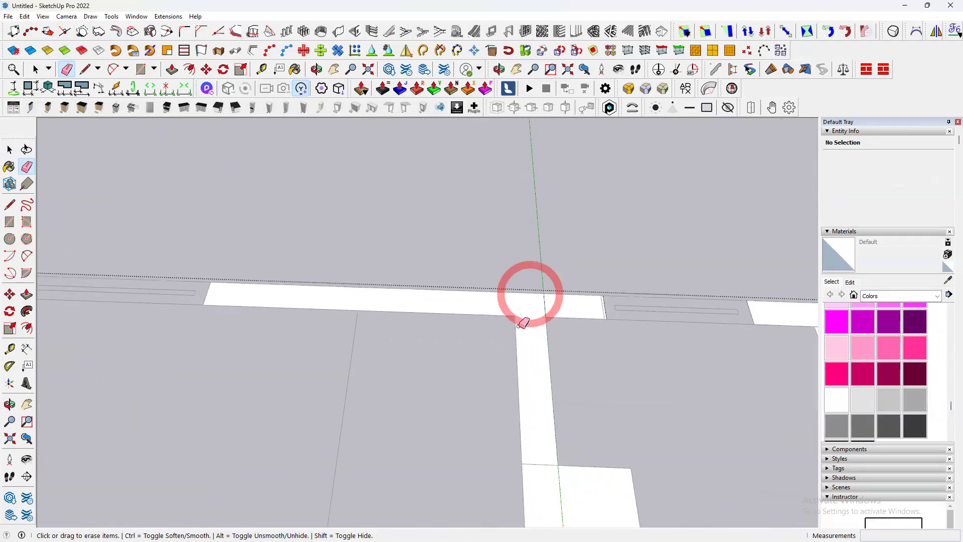
scroll(540, 401, down, 2)
click(536, 371)
click(533, 420)
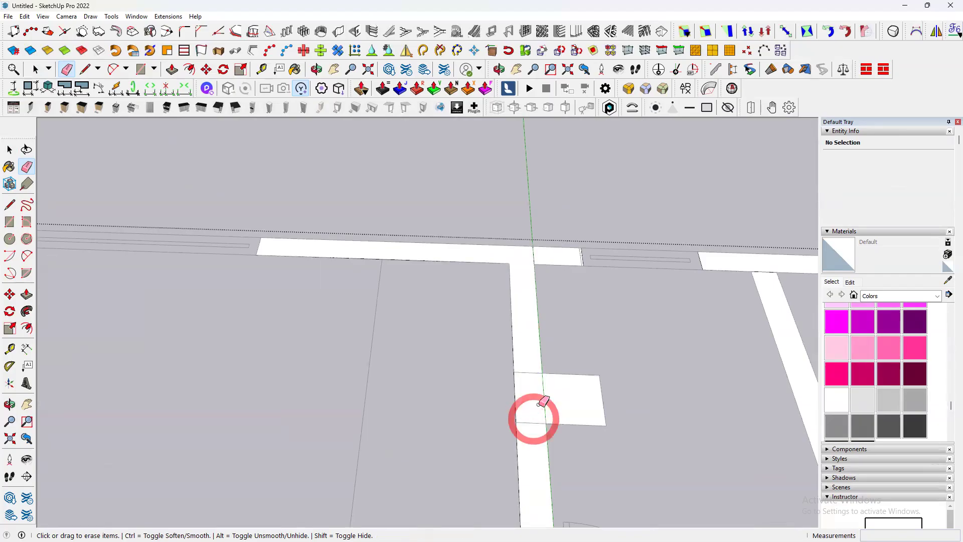
click(549, 402)
- Erase the edges where the small toilet's far wall meets the rear wall and its short return by the door
scroll(438, 364, down, 4)
scroll(656, 304, up, 3)
drag(619, 311, 615, 331)
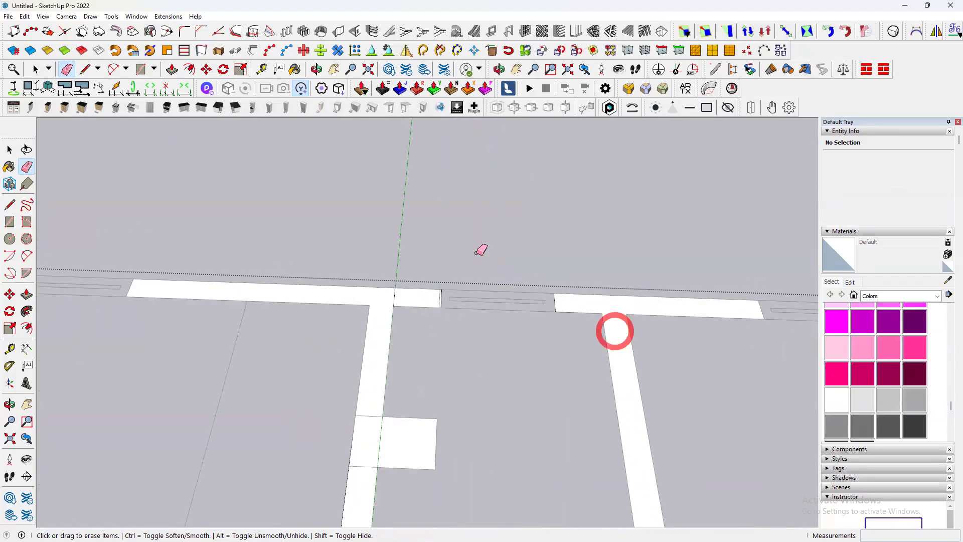
scroll(478, 247, down, 5)
scroll(539, 409, up, 3)
click(519, 405)
- Erase the edge at the outer corner of the rear wall beyond the last window
scroll(453, 394, down, 3)
scroll(694, 333, up, 5)
scroll(773, 256, up, 3)
drag(772, 255, 722, 258)
scroll(651, 286, down, 3)
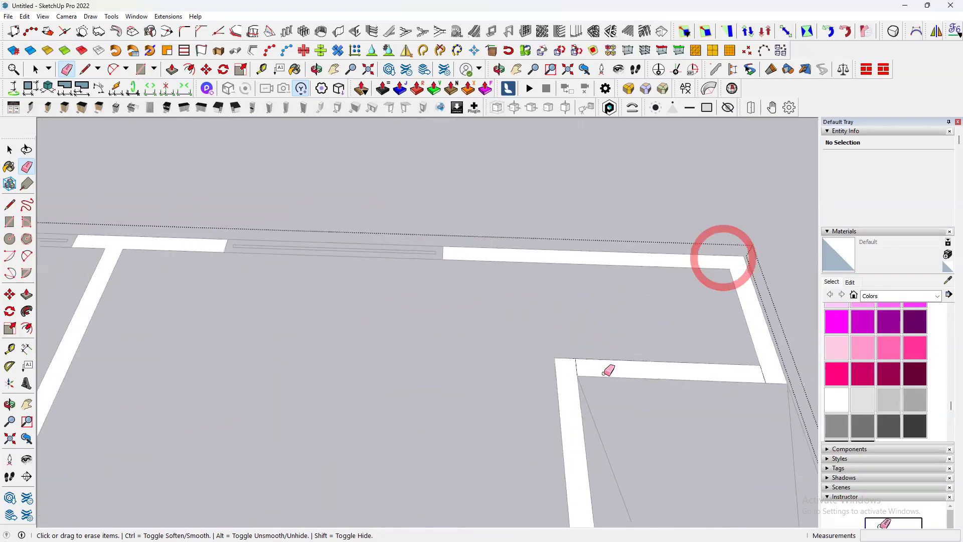
- Erase the edge at the inner corner where the short wall of the recess meets the long side wall
scroll(581, 366, up, 4)
click(584, 353)
scroll(552, 291, down, 3)
scroll(565, 419, up, 4)
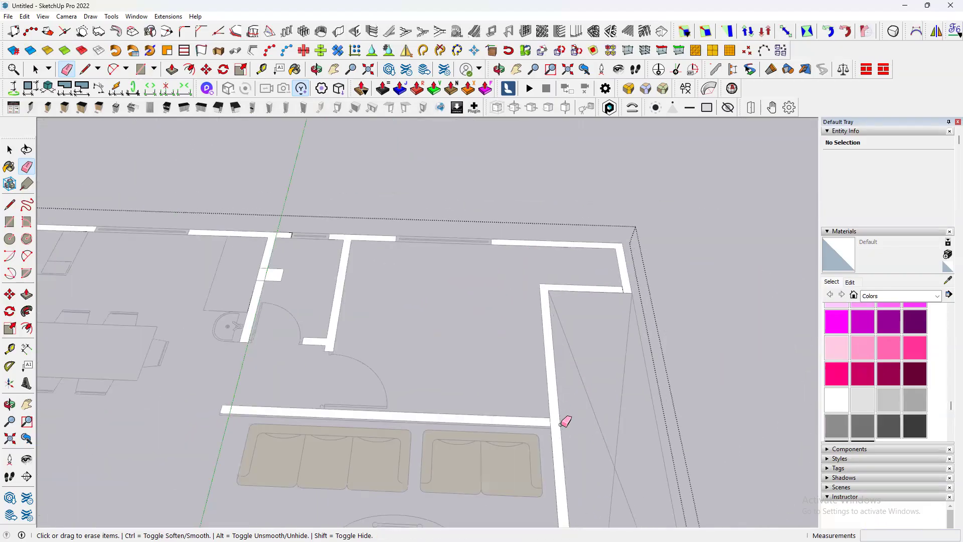
- Erase the edge where the living room's side wall meets the short wall closing the recess near the entrance door
scroll(551, 402, down, 3)
scroll(565, 401, up, 3)
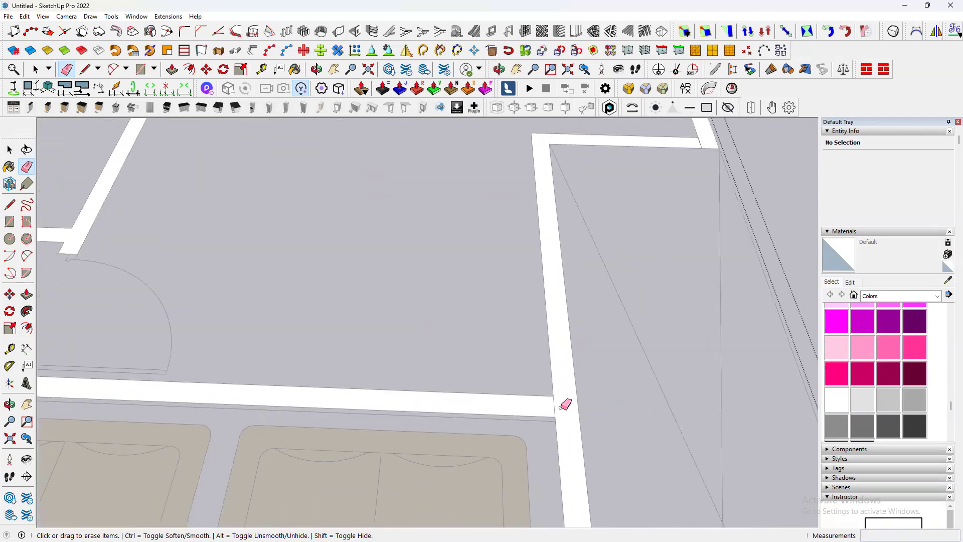
scroll(575, 365, down, 4)
scroll(512, 400, up, 6)
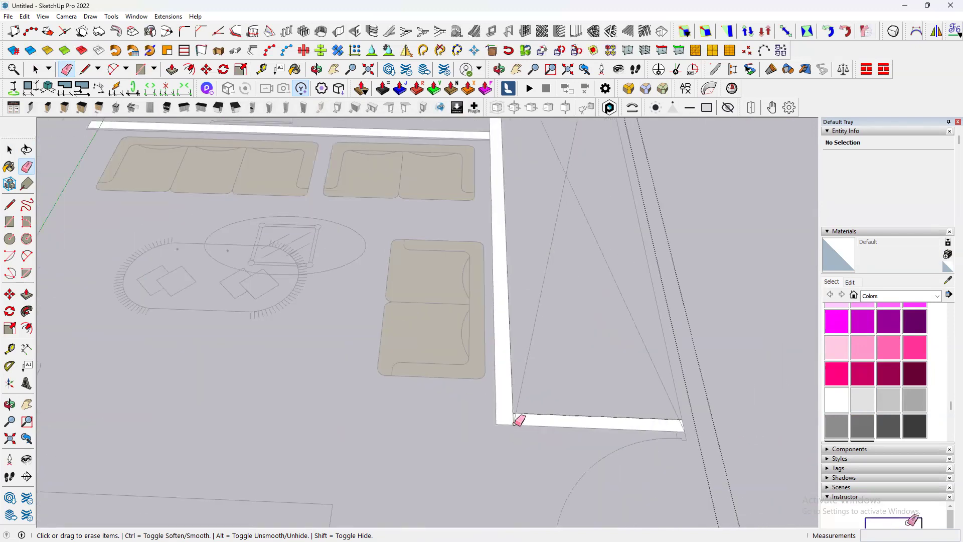
click(529, 417)
scroll(542, 377, down, 5)
- Check the merged faces of the living room's front wall and the bedroom–kitchen divider by selecting each one
key(space)
scroll(281, 413, up, 4)
scroll(616, 433, down, 5)
scroll(394, 416, up, 5)
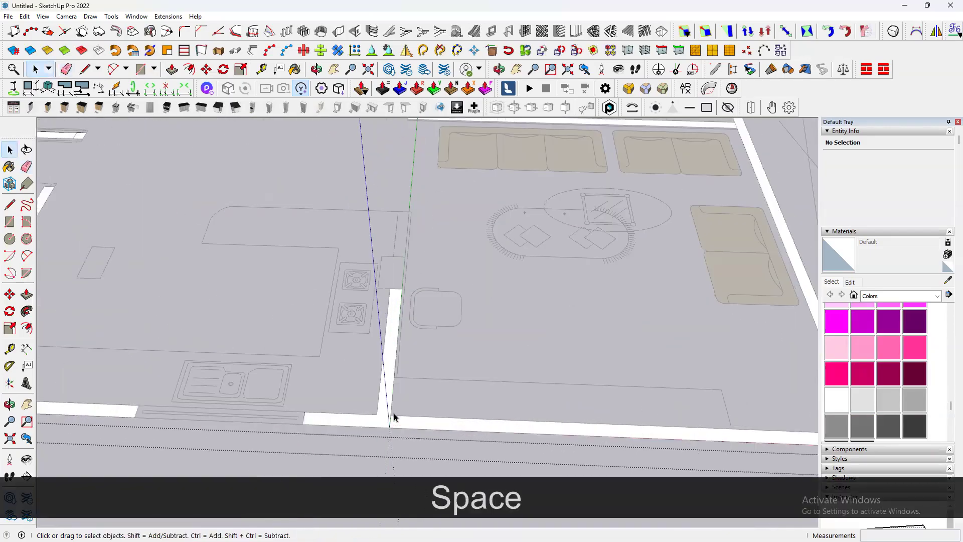
click(385, 423)
scroll(424, 383, down, 5)
scroll(312, 410, up, 4)
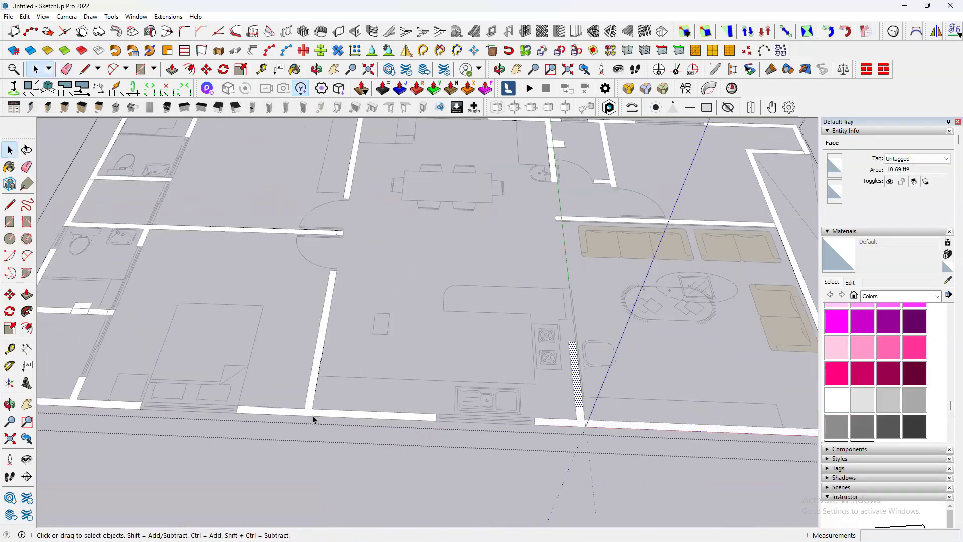
click(312, 411)
scroll(422, 336, down, 5)
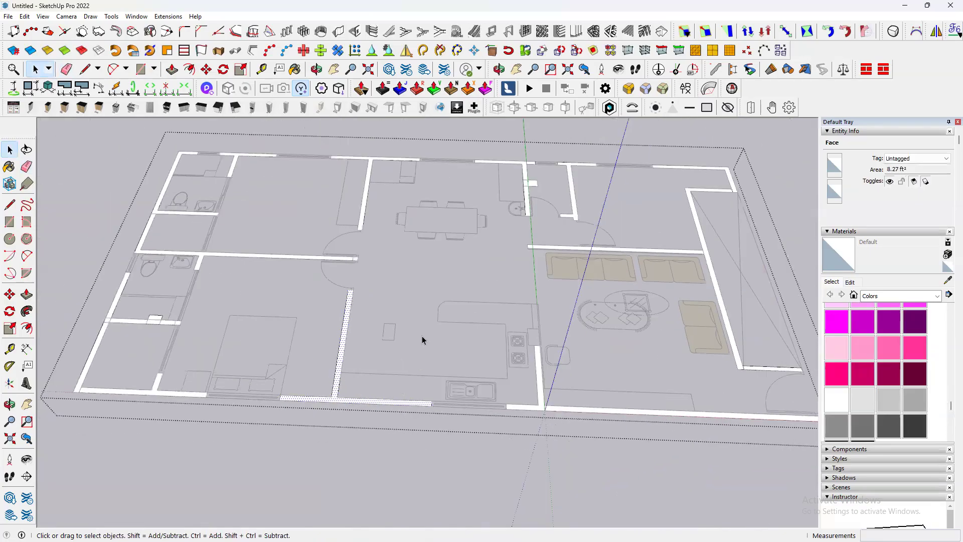
- Extrude the merged face of the living room's front wall and kitchen divider upward by 114 inches
scroll(401, 346, up, 4)
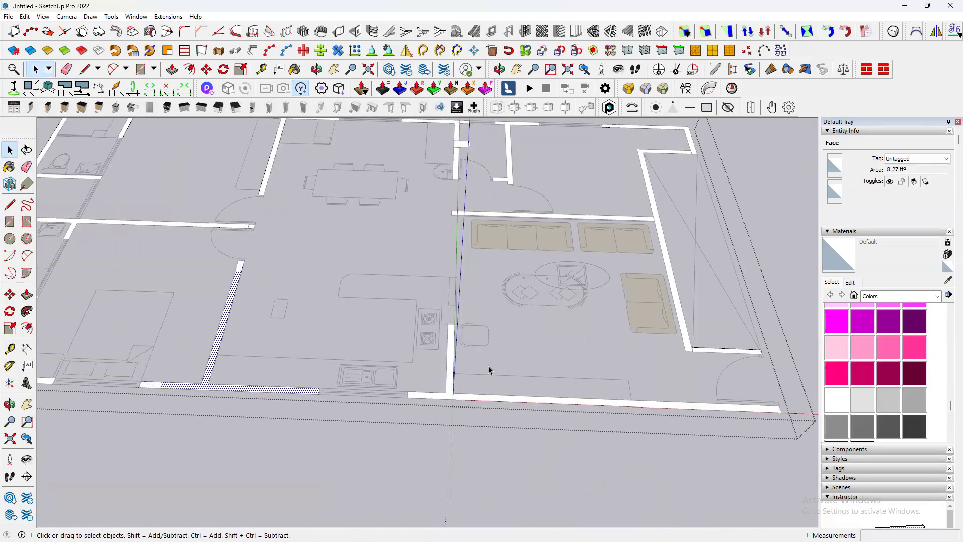
scroll(489, 370, up, 2)
key(p)
key(Escape)
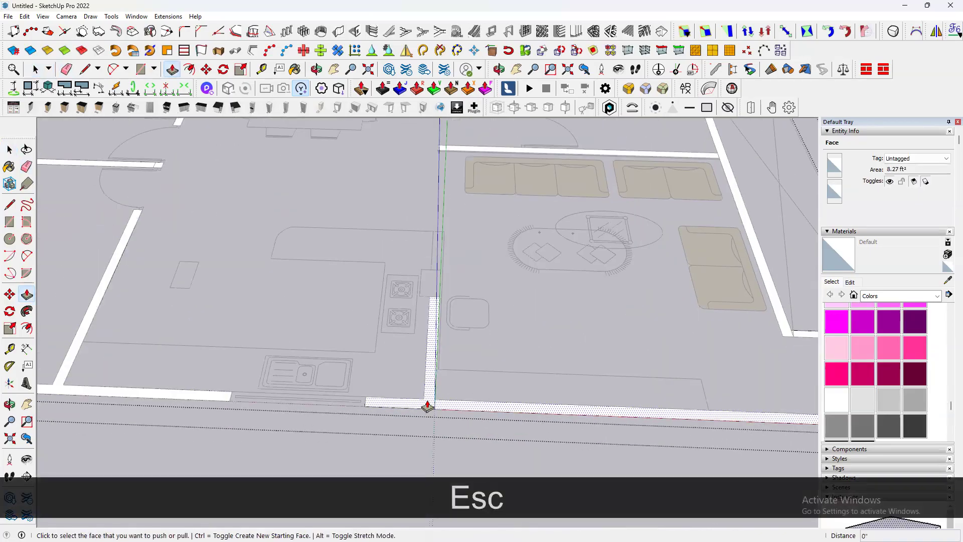
click(429, 404)
scroll(452, 260, down, 2)
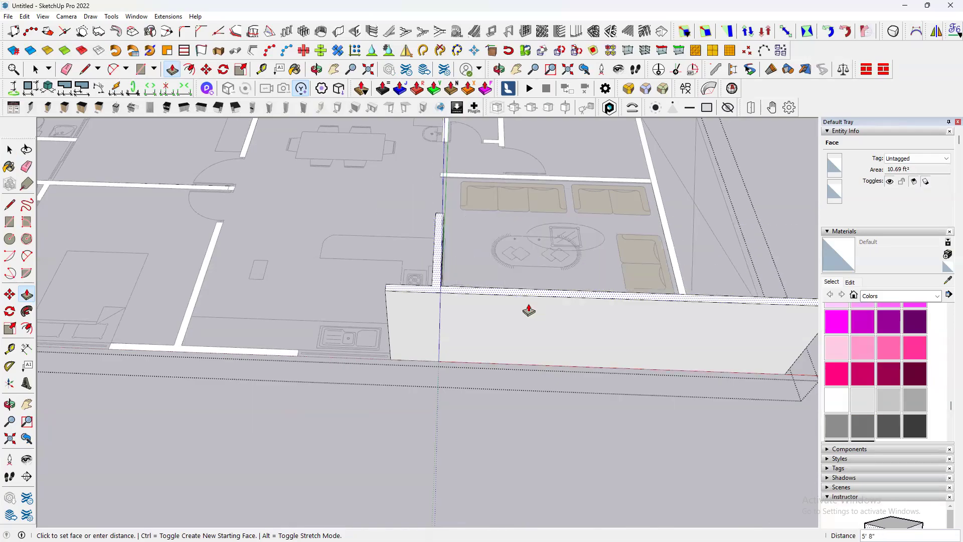
text(114)
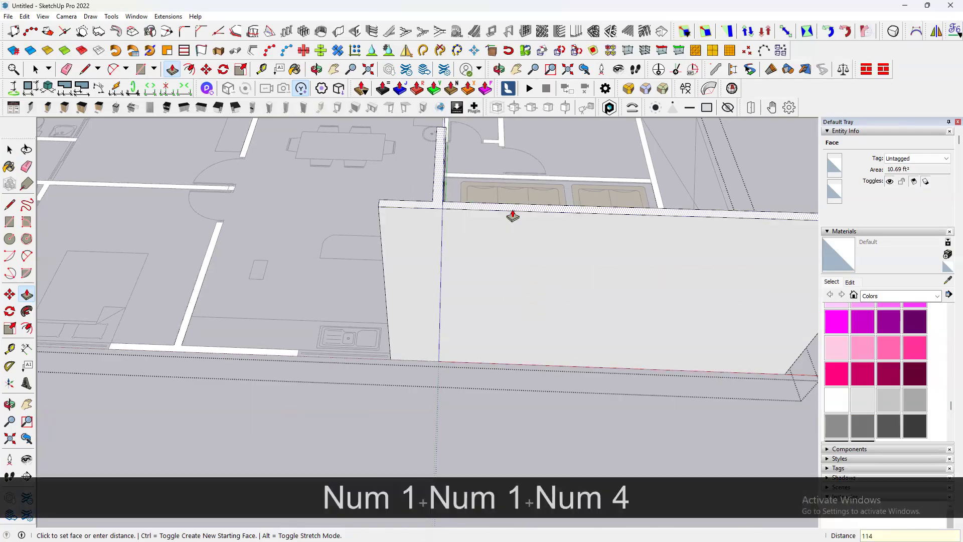
key(Return)
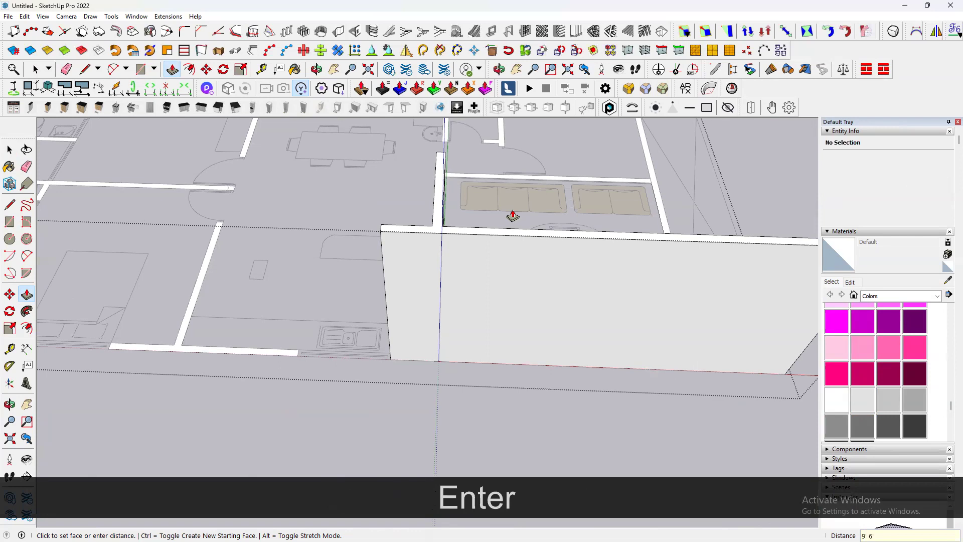
- Extrude the merged face of the bedroom–kitchen divider and its front wall segment upward by 114 inches
scroll(512, 216, down, 5)
middle_drag(492, 314, 366, 301)
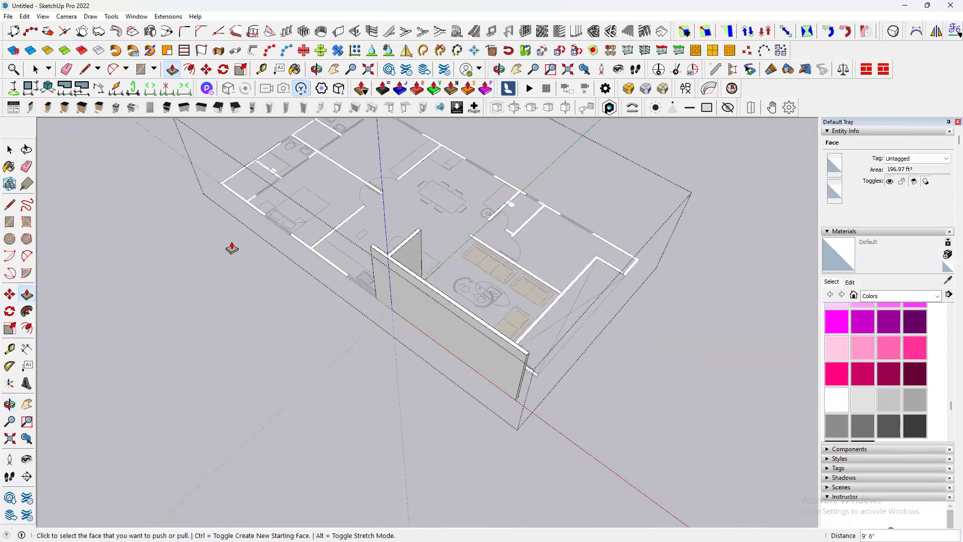
scroll(318, 257, up, 3)
click(319, 252)
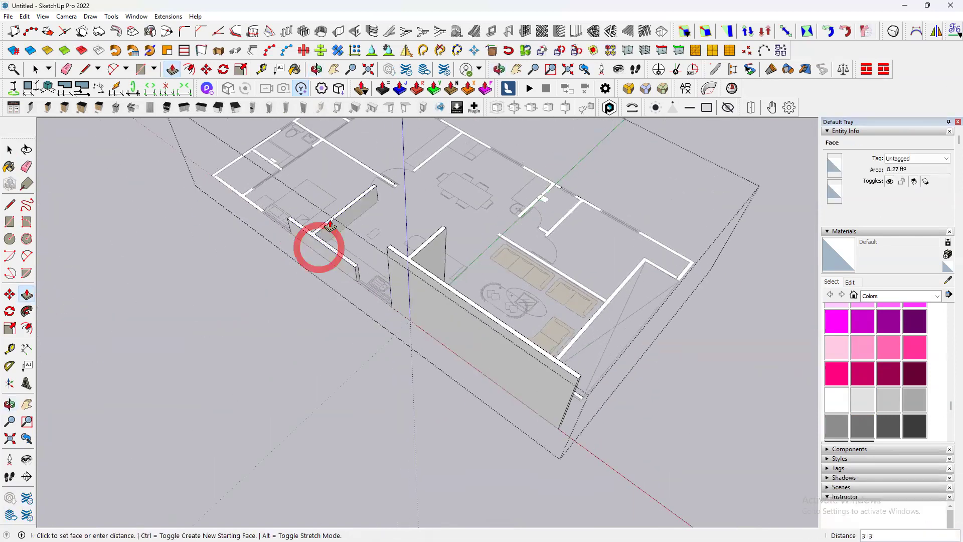
text(114)
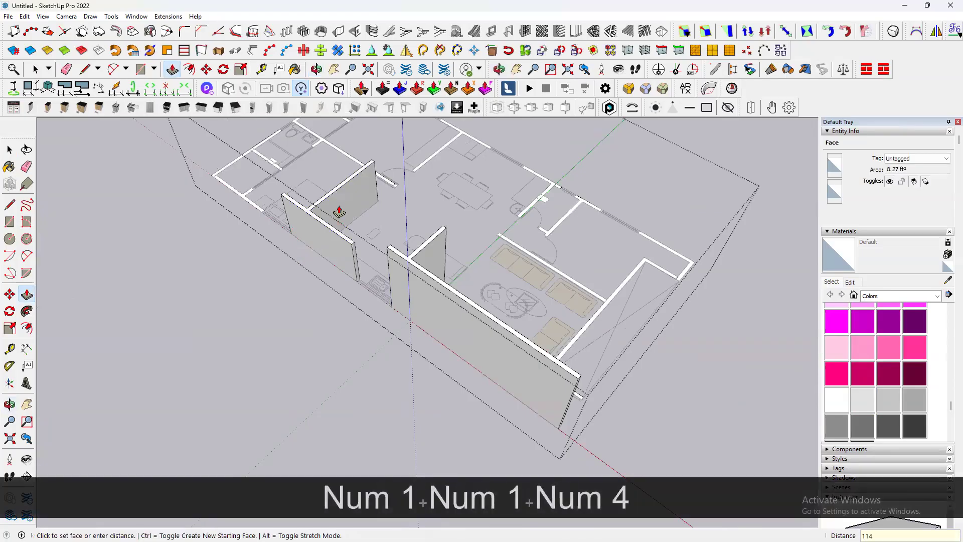
key(Return)
- Extrude the wall face around the front corner room beside the bedroom, including its partition, upward by 114 inches
middle_drag(339, 212, 561, 299)
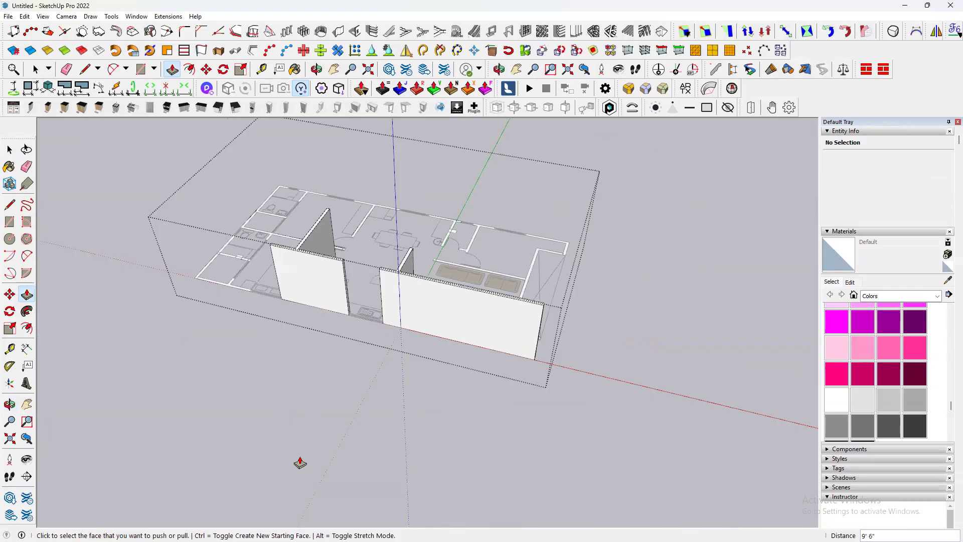
scroll(200, 366, up, 8)
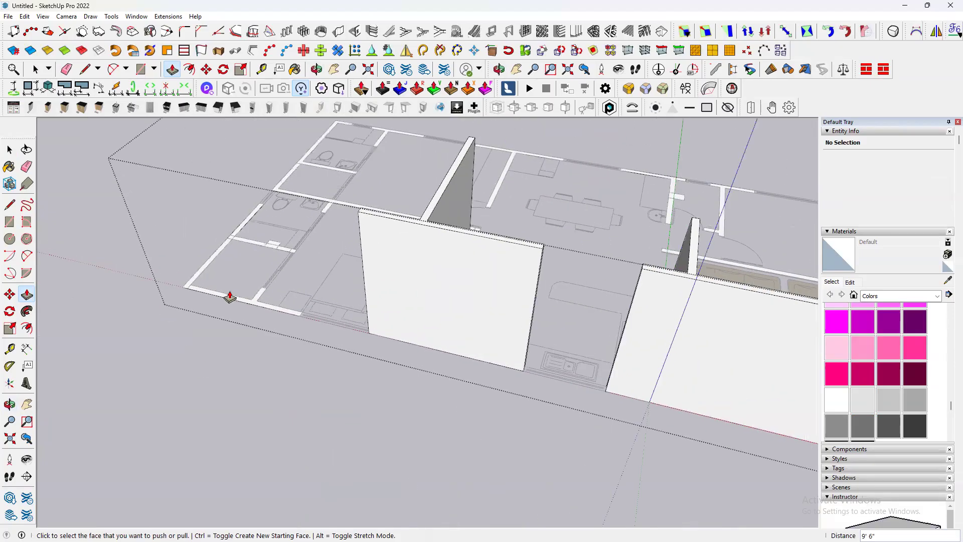
click(247, 306)
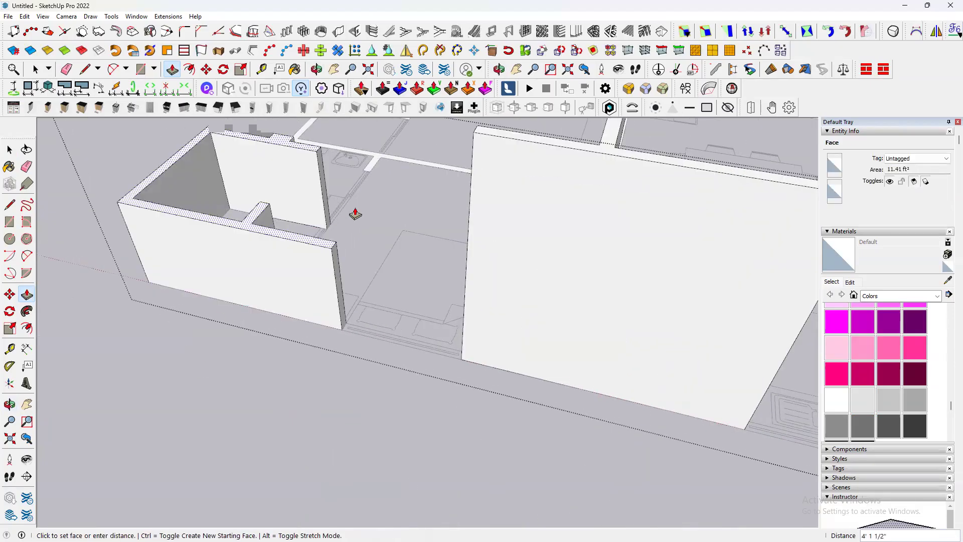
text(114)
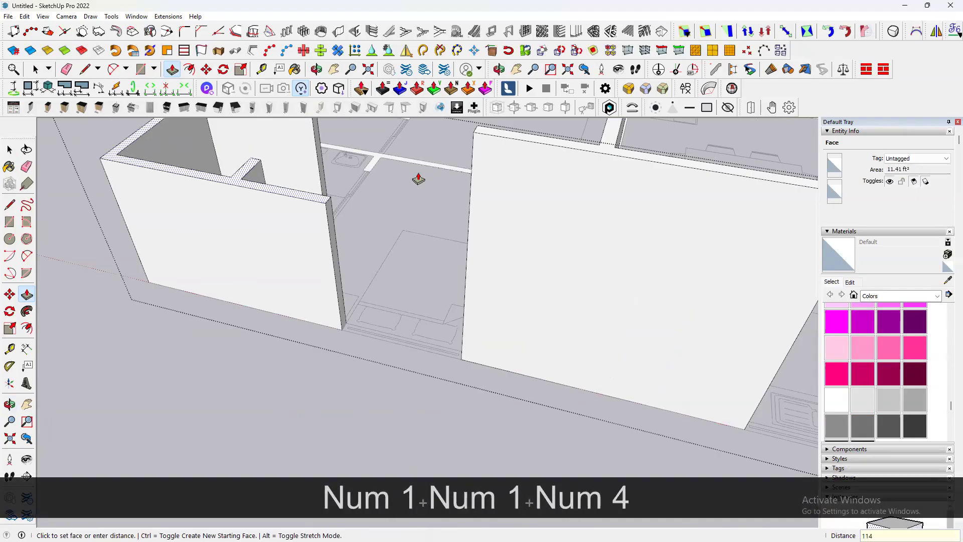
key(Return)
scroll(383, 351, down, 4)
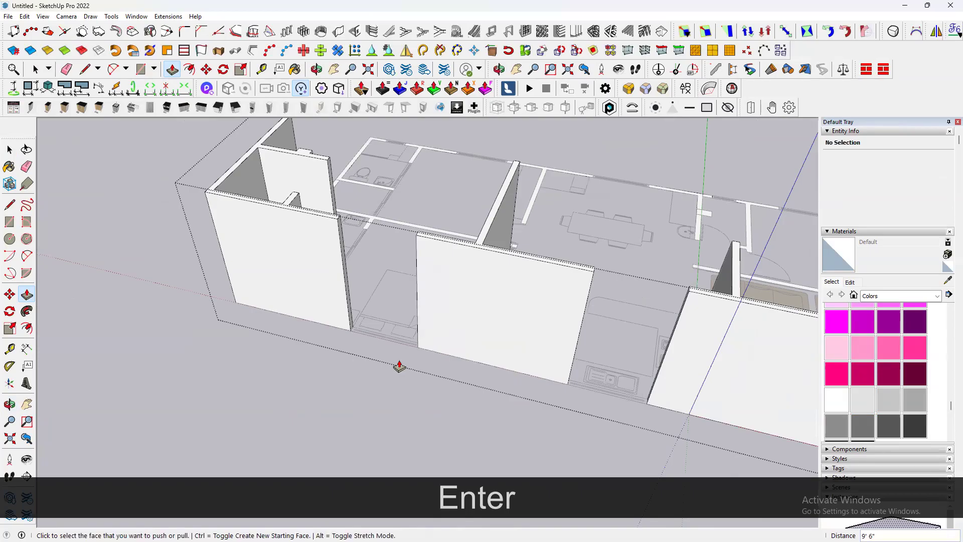
- Extrude the end-wall face around the rear bathrooms, including its partition and the bedroom's long inner wall, upward by 114 inches
scroll(399, 366, down, 3)
scroll(286, 275, up, 3)
middle_drag(426, 215, 694, 233)
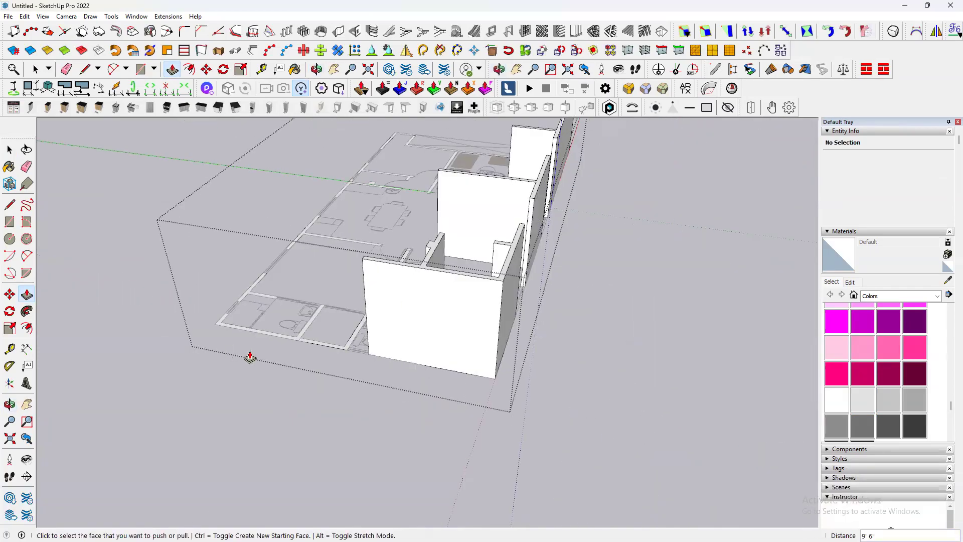
scroll(327, 352, up, 3)
scroll(615, 309, down, 4)
scroll(597, 334, down, 1)
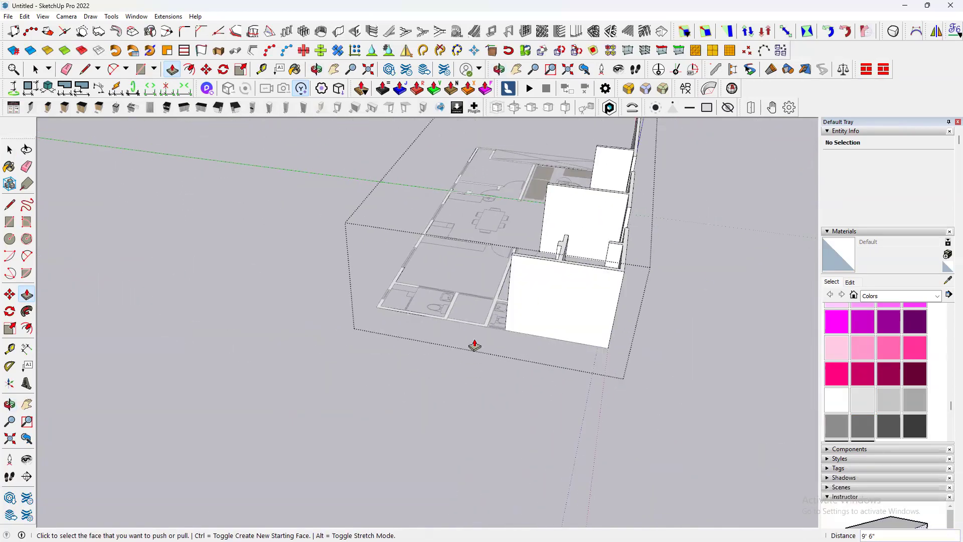
scroll(475, 346, up, 6)
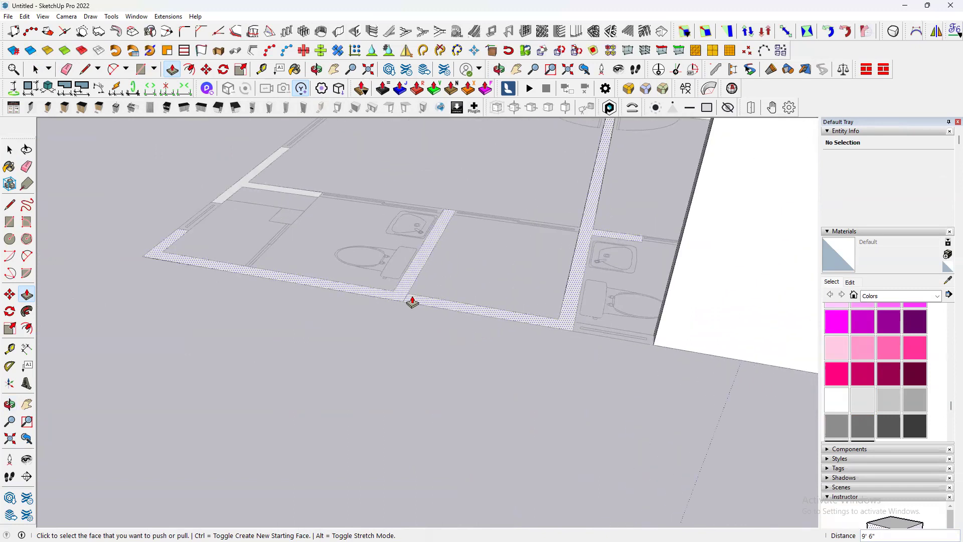
scroll(412, 303, down, 3)
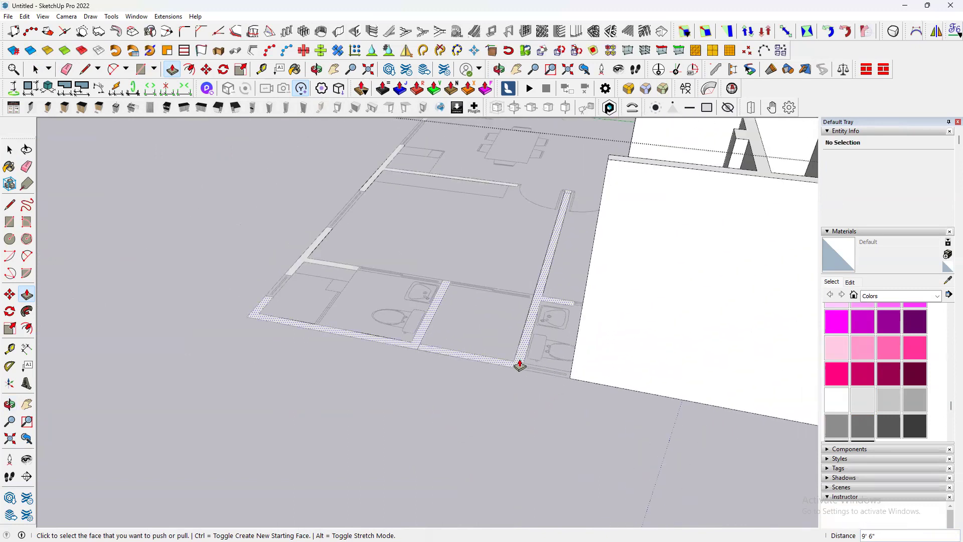
click(521, 367)
scroll(520, 366, up, 4)
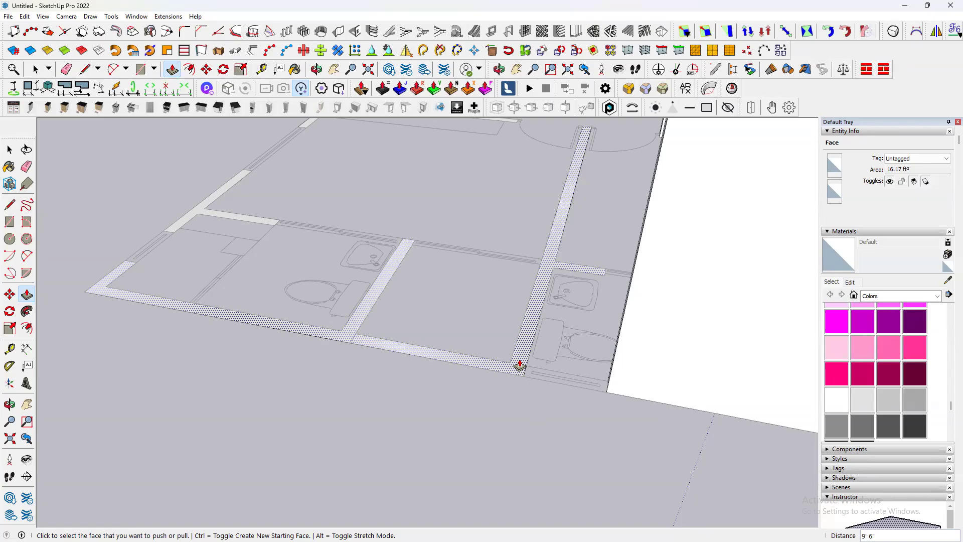
scroll(423, 385, down, 2)
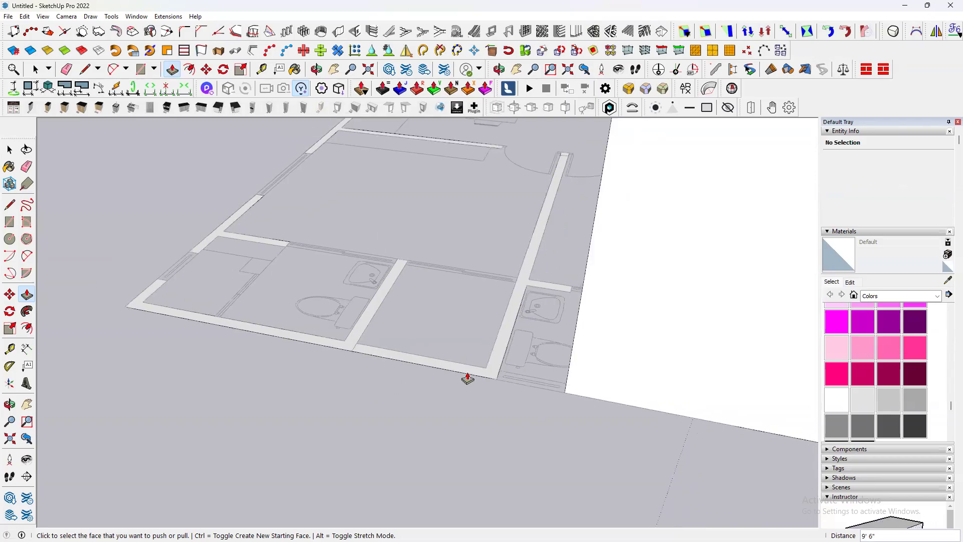
scroll(489, 377, up, 2)
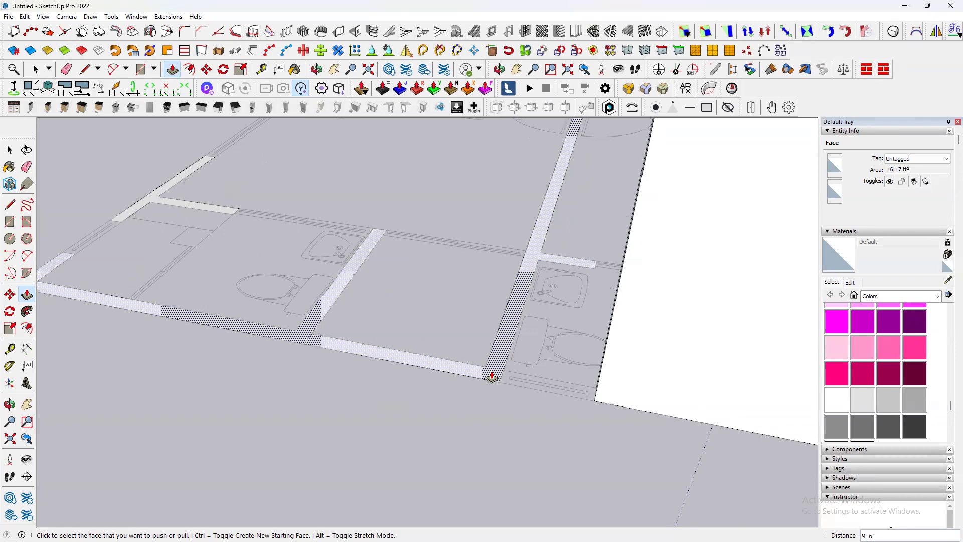
scroll(492, 377, up, 1)
double_click(492, 377)
scroll(437, 426, down, 3)
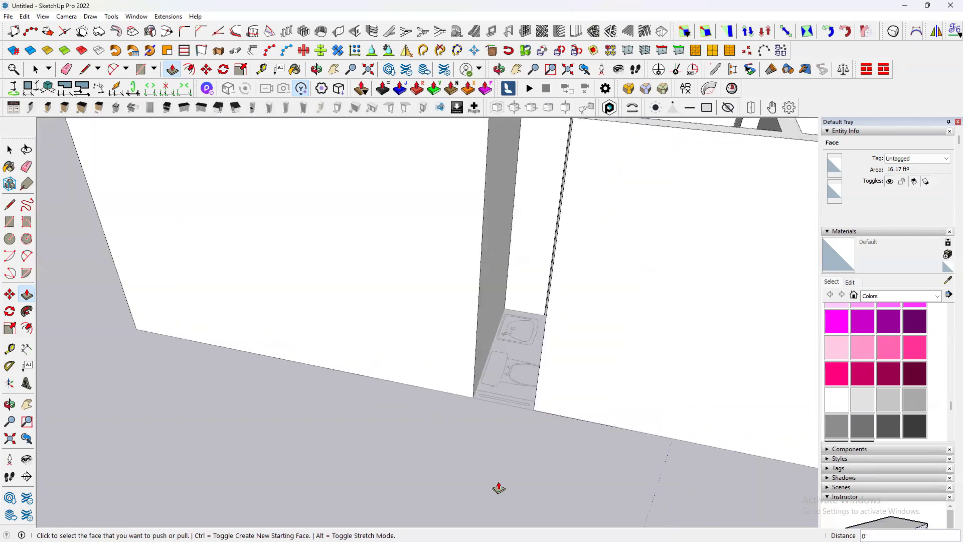
- Extrude the rear bathroom's wall segment and the rear wall face with the bedroom–dining divider upward by 114 inches
scroll(498, 488, down, 5)
scroll(460, 357, up, 1)
middle_drag(460, 357, 702, 370)
scroll(303, 352, up, 4)
middle_drag(302, 352, 508, 361)
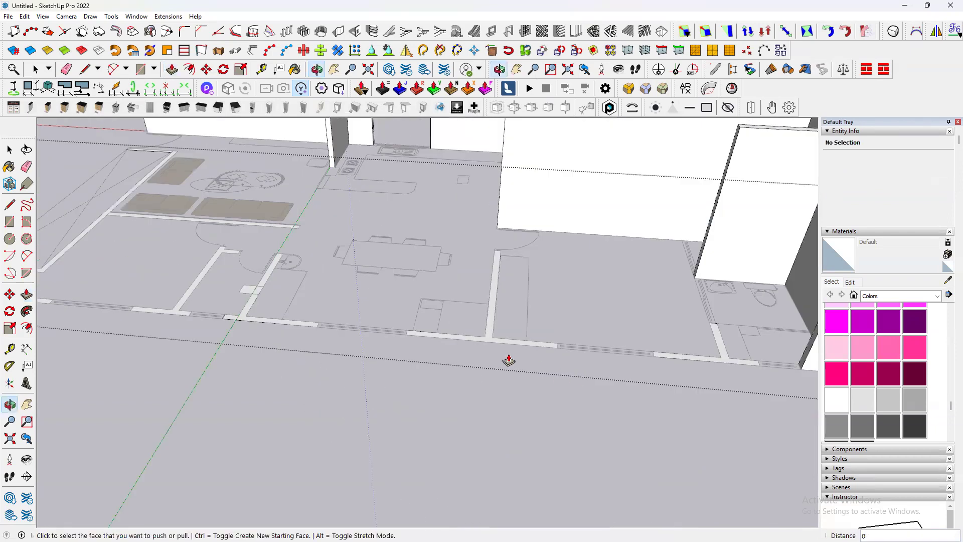
scroll(507, 345, up, 3)
scroll(413, 425, down, 7)
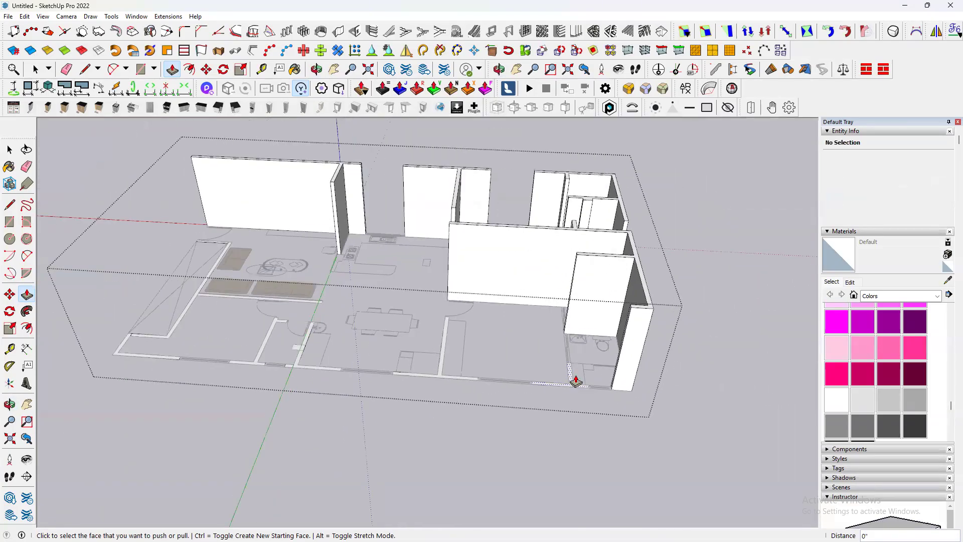
scroll(575, 382, up, 1)
double_click(573, 384)
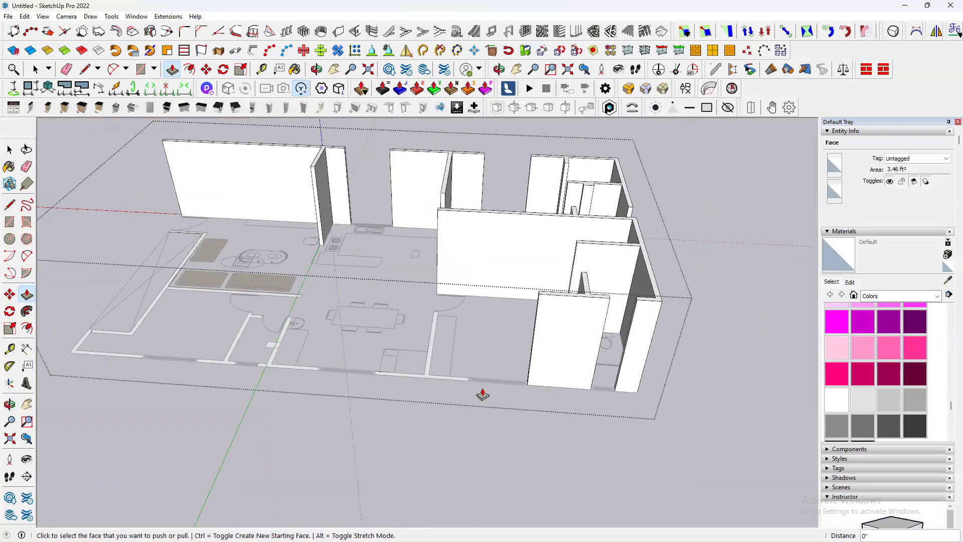
scroll(426, 378, up, 3)
double_click(428, 378)
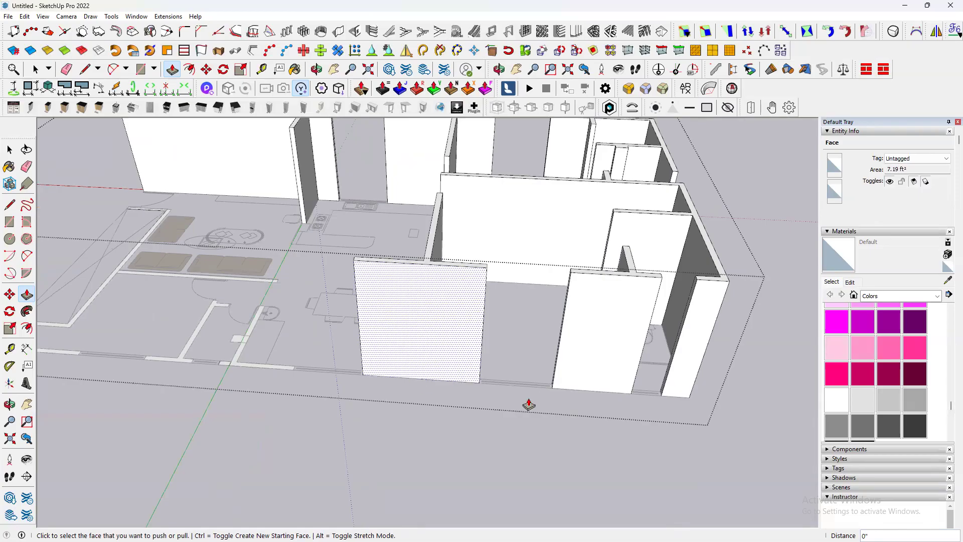
scroll(337, 383, down, 4)
- Erase the edge splitting the rear wall beside the washbasin and extrude the merged face upward by 114 inches
scroll(363, 383, up, 6)
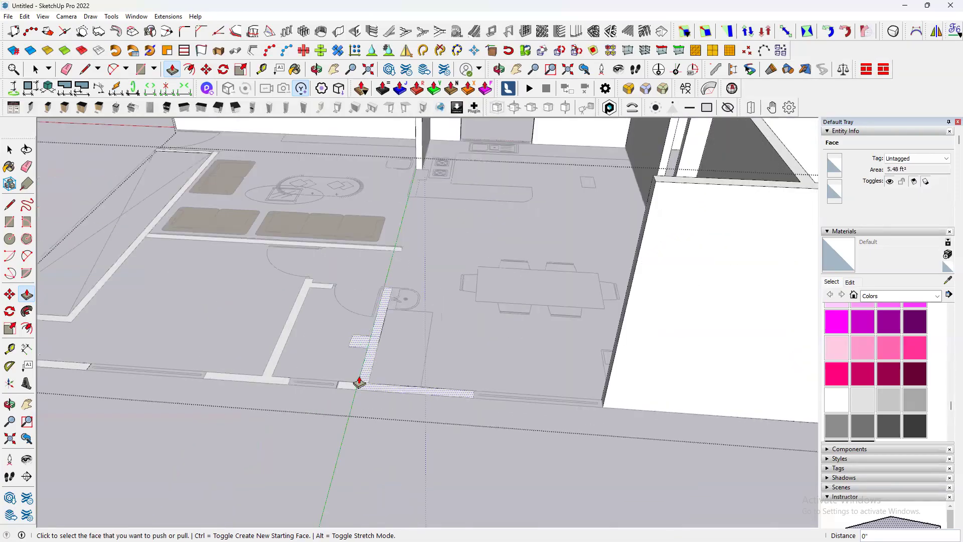
scroll(359, 383, up, 5)
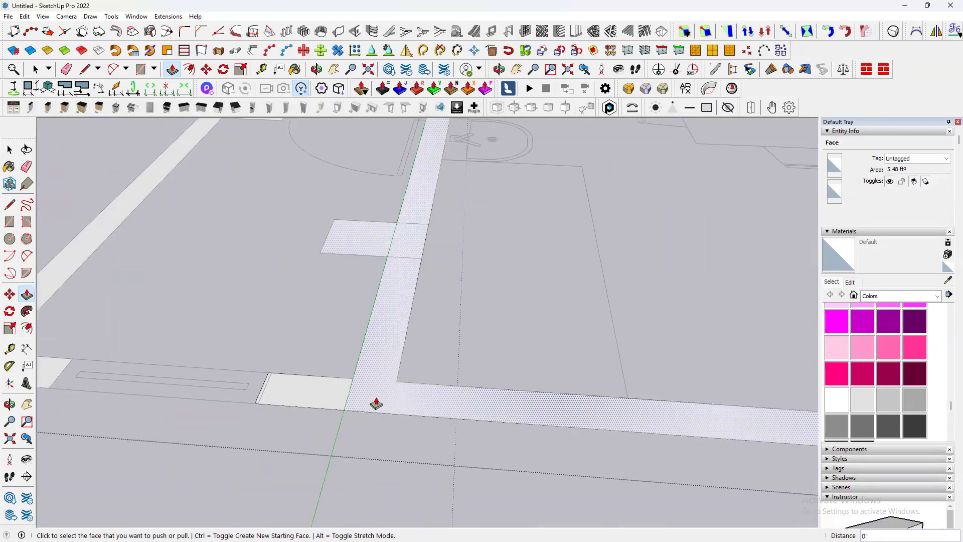
key(e)
key(space)
scroll(403, 397, down, 3)
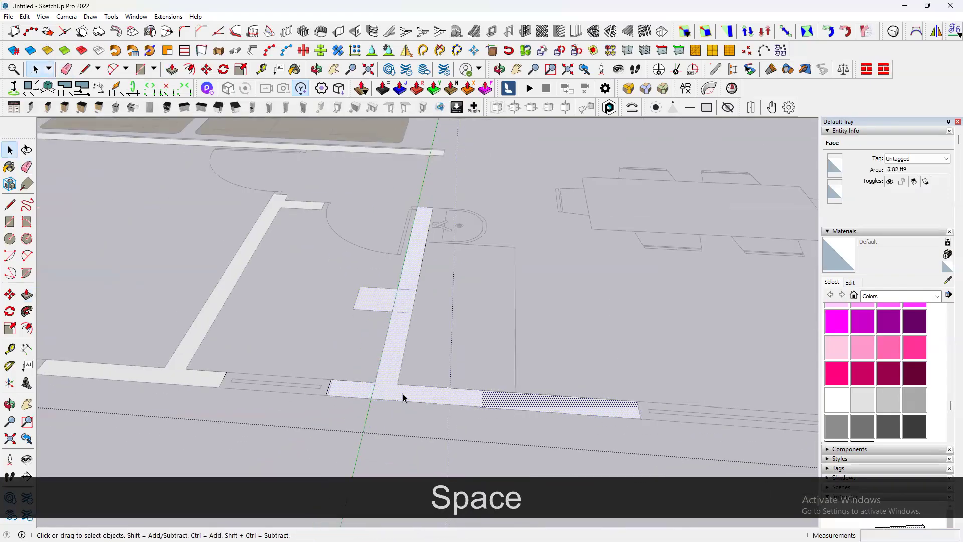
key(p)
double_click(388, 389)
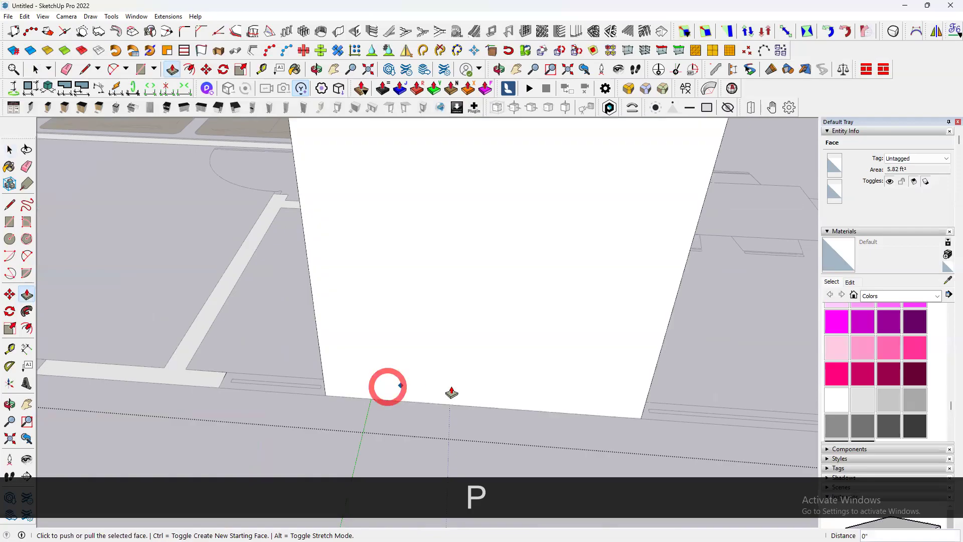
scroll(501, 409, down, 3)
key(Escape)
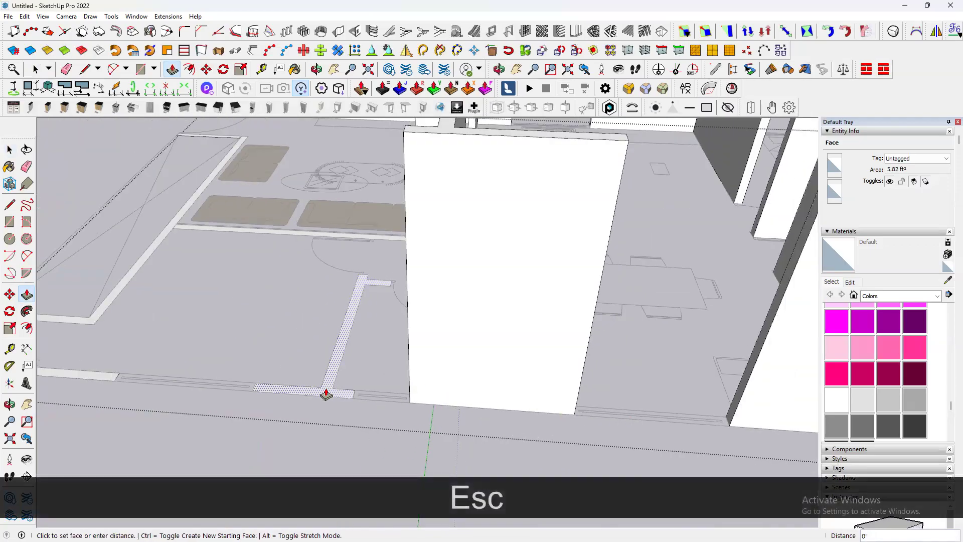
- Extrude the neighbouring T-shaped rear wall face with its short door stub upward by 114 inches
scroll(522, 466, down, 3)
scroll(298, 390, up, 3)
scroll(271, 371, up, 5)
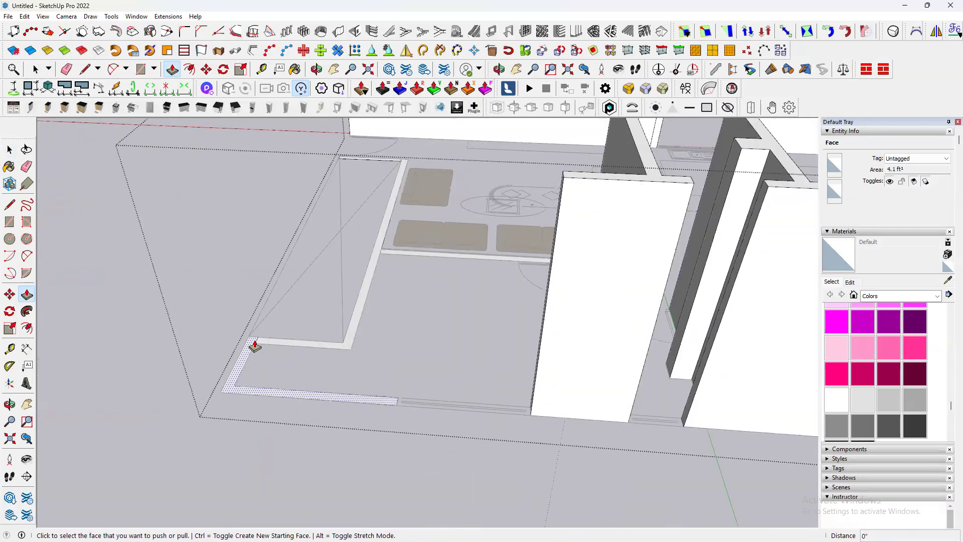
- Erase the edge dividing the corner room's outer walls and extrude the merged wall face upward by 114 inches
key(e)
click(257, 338)
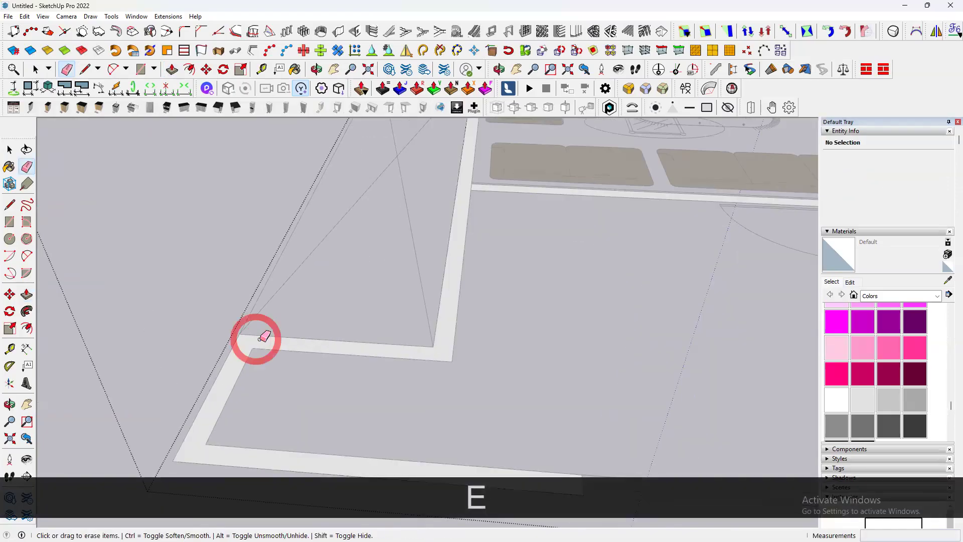
key(space)
click(260, 338)
key(p)
double_click(262, 346)
scroll(316, 393, down, 6)
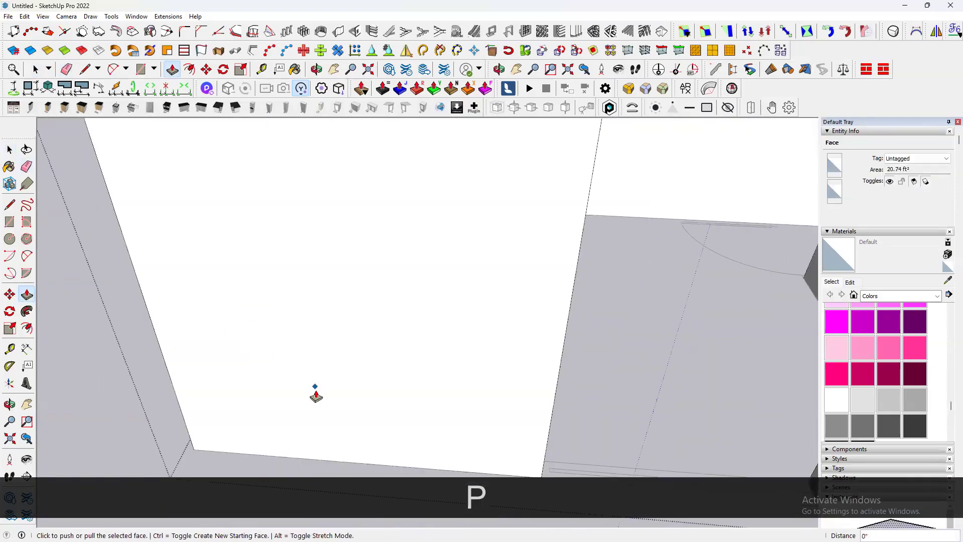
- Leave the wall group and inspect the extruded walls of the whole house from several sides
scroll(400, 309, down, 2)
middle_drag(400, 309, 705, 331)
scroll(407, 384, down, 3)
middle_drag(506, 321, 740, 364)
scroll(325, 292, up, 2)
middle_drag(663, 324, 296, 246)
key(space)
key(Escape)
scroll(565, 241, up, 4)
middle_drag(570, 277, 737, 344)
scroll(468, 331, down, 3)
scroll(370, 335, up, 3)
scroll(391, 211, down, 3)
scroll(519, 259, up, 5)
middle_drag(519, 258, 344, 279)
scroll(344, 279, down, 2)
scroll(308, 323, up, 6)
scroll(365, 266, down, 5)
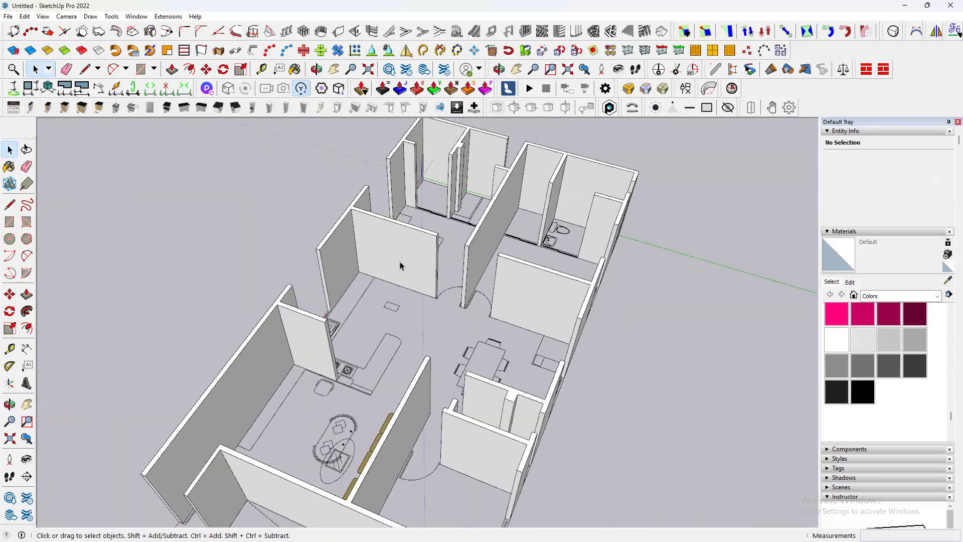
middle_drag(397, 253, 363, 391)
scroll(363, 390, up, 2)
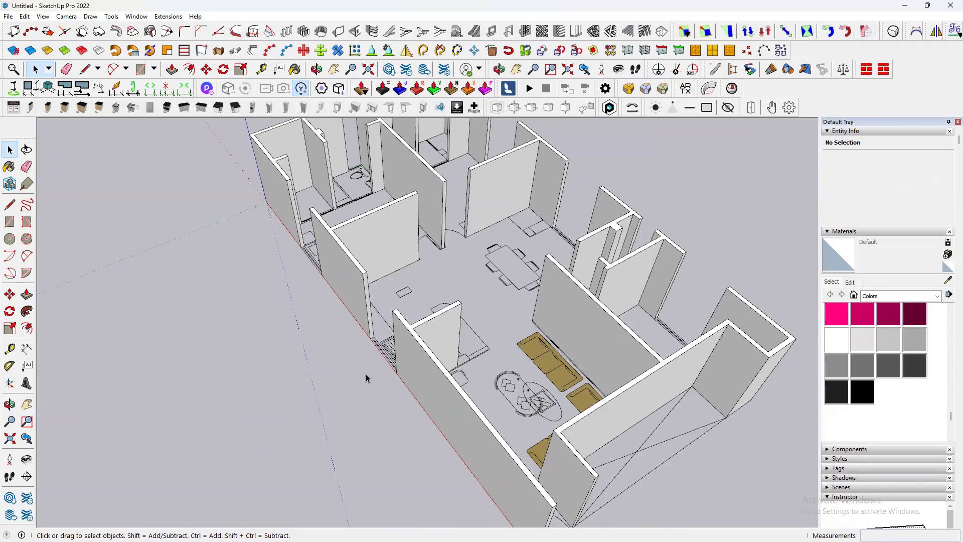
- Open the wall group for editing at the window opening beside the kitchen sink
click(613, 195)
scroll(371, 369, up, 8)
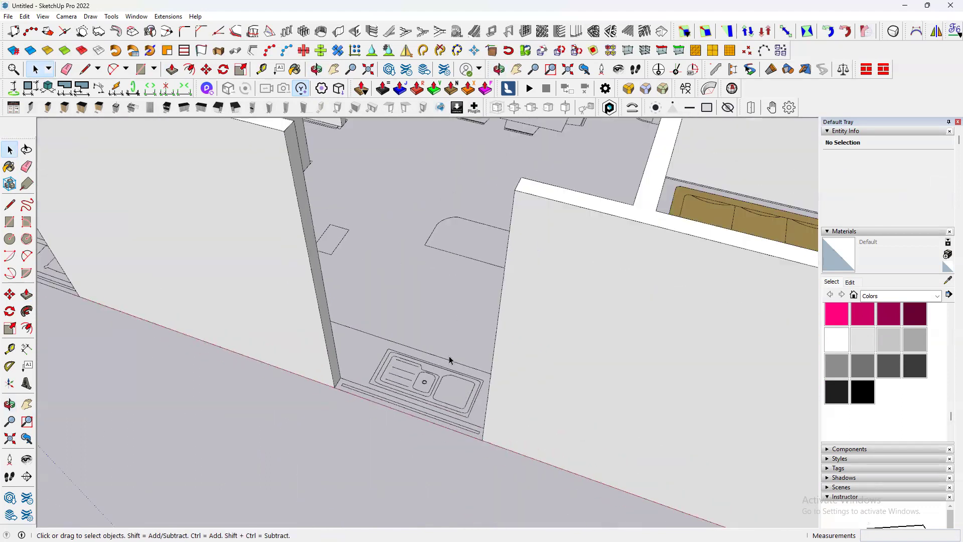
scroll(449, 357, down, 4)
middle_drag(450, 357, 337, 358)
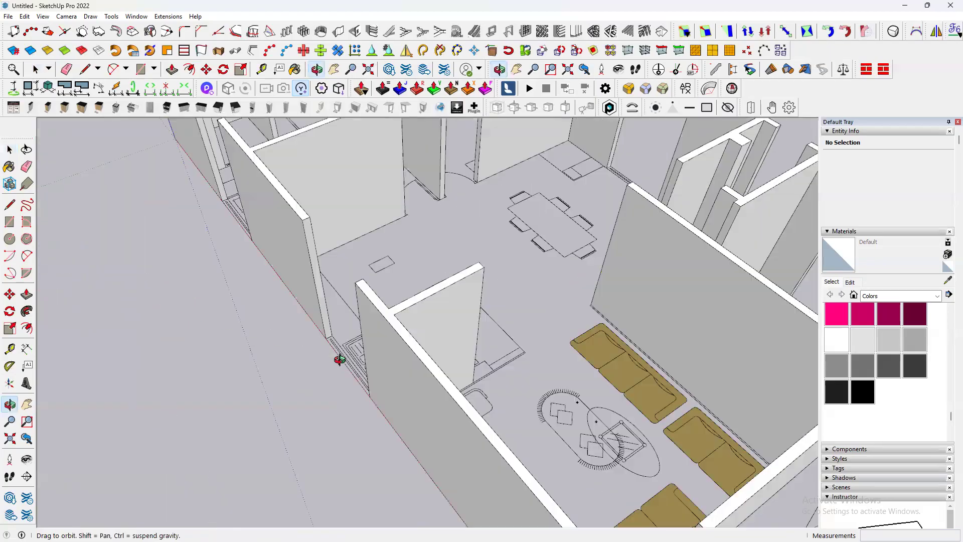
scroll(326, 322, up, 4)
scroll(359, 341, down, 2)
scroll(434, 370, down, 2)
scroll(351, 331, up, 3)
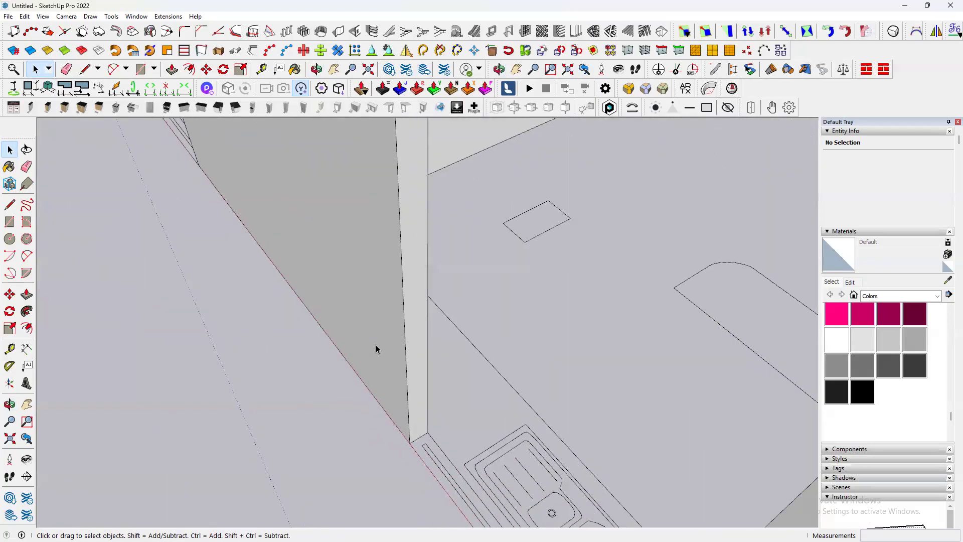
scroll(402, 348, down, 2)
scroll(402, 348, up, 2)
scroll(525, 366, down, 2)
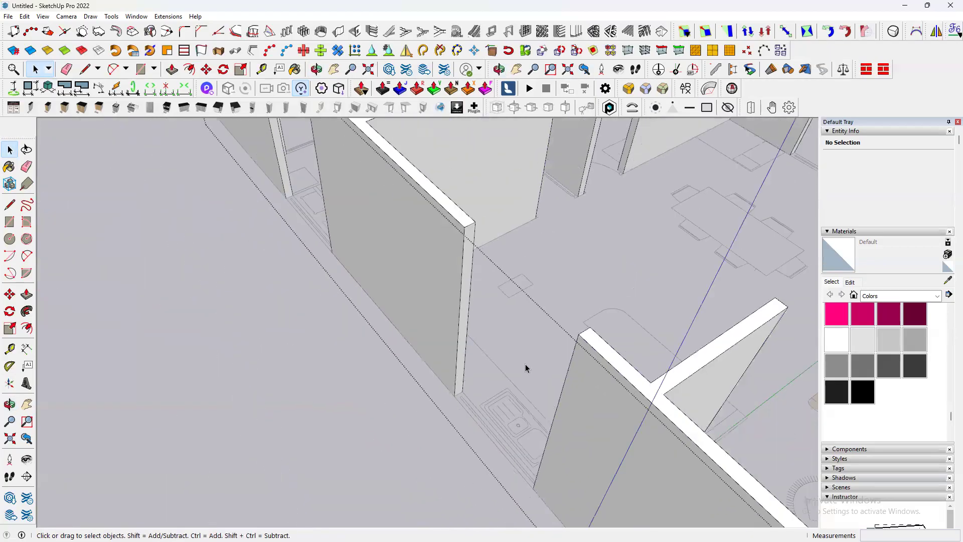
- Copy the bottom edge of the wall end at the kitchen window opening upward by 36 inches
scroll(477, 389, up, 3)
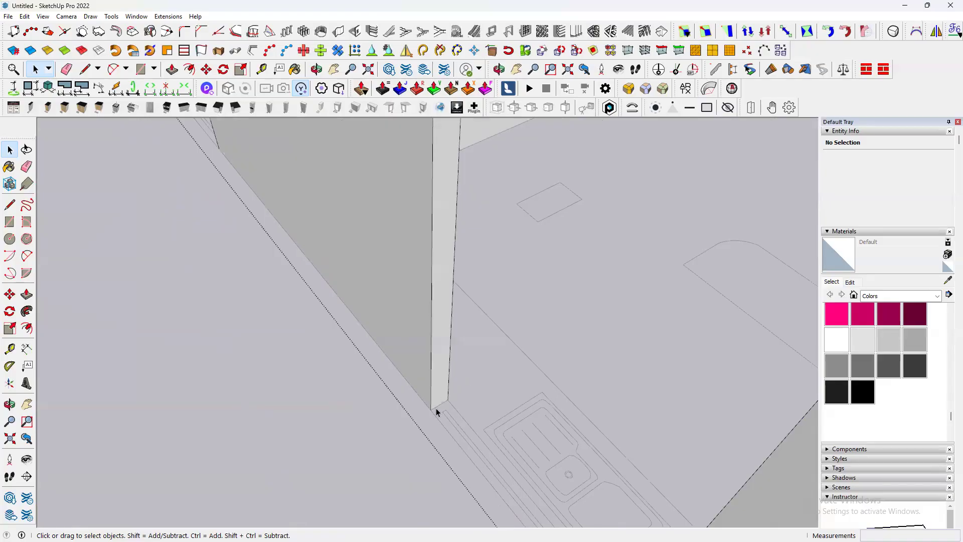
scroll(436, 408, up, 2)
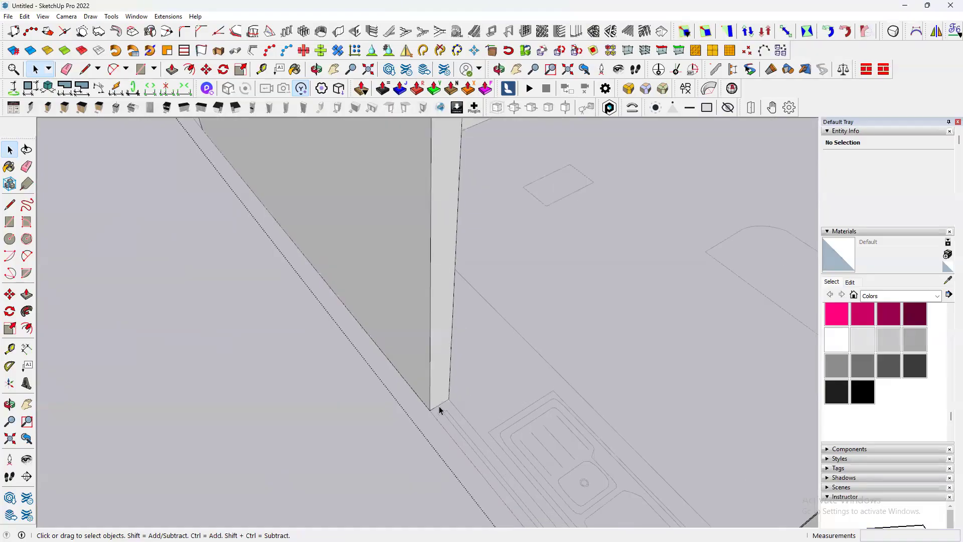
click(456, 382)
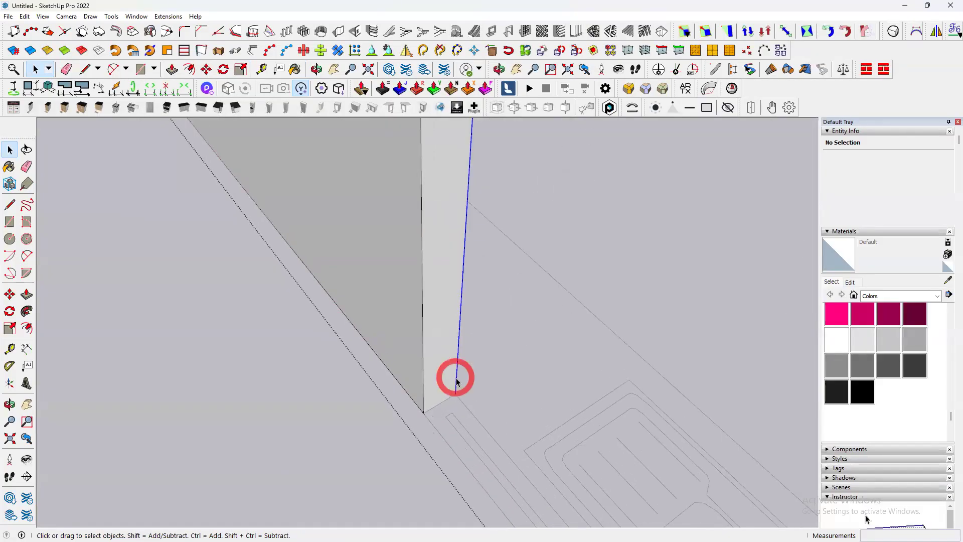
click(423, 379)
click(438, 405)
scroll(514, 420, down, 3)
scroll(472, 417, up, 2)
scroll(441, 416, down, 6)
middle_drag(435, 389, 585, 391)
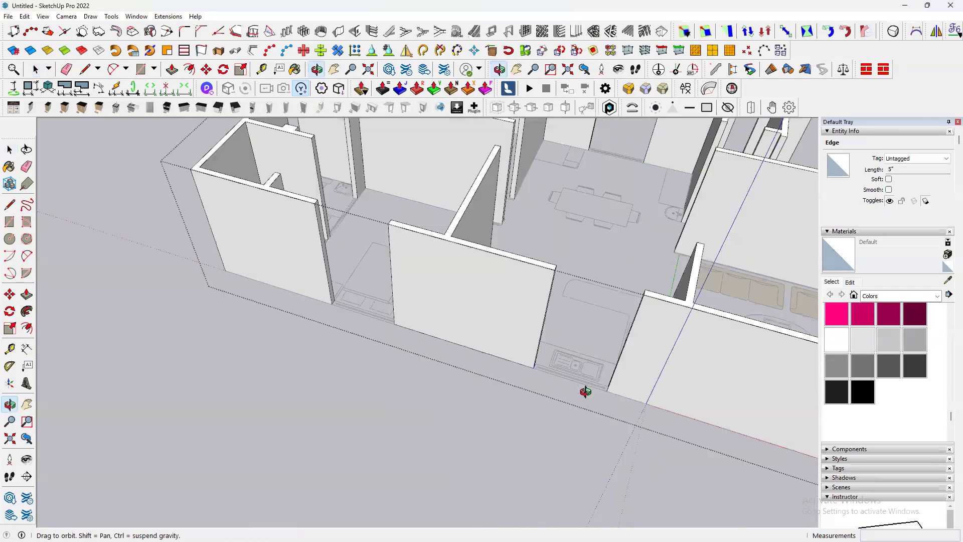
scroll(612, 381, up, 3)
scroll(567, 376, up, 2)
middle_drag(454, 355, 288, 374)
scroll(420, 366, up, 4)
scroll(471, 348, up, 1)
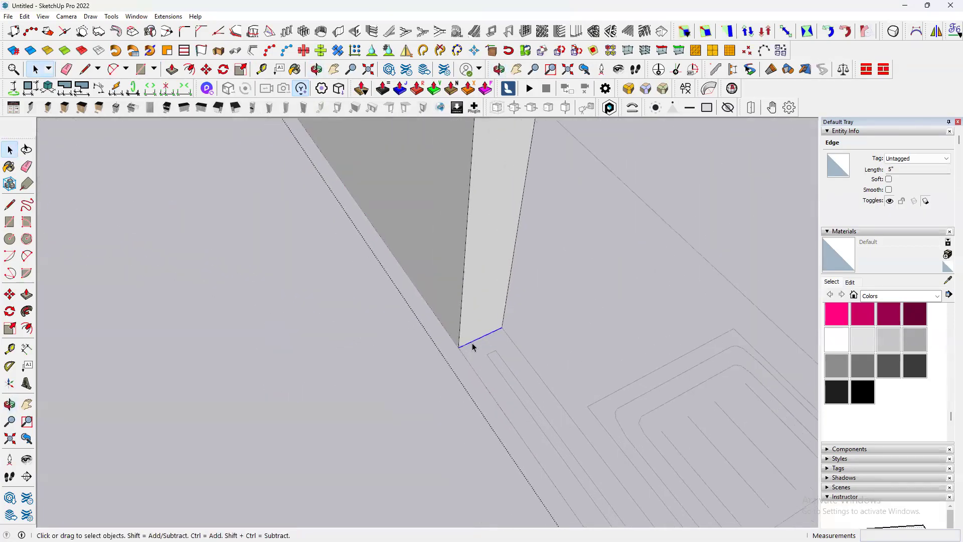
key(m)
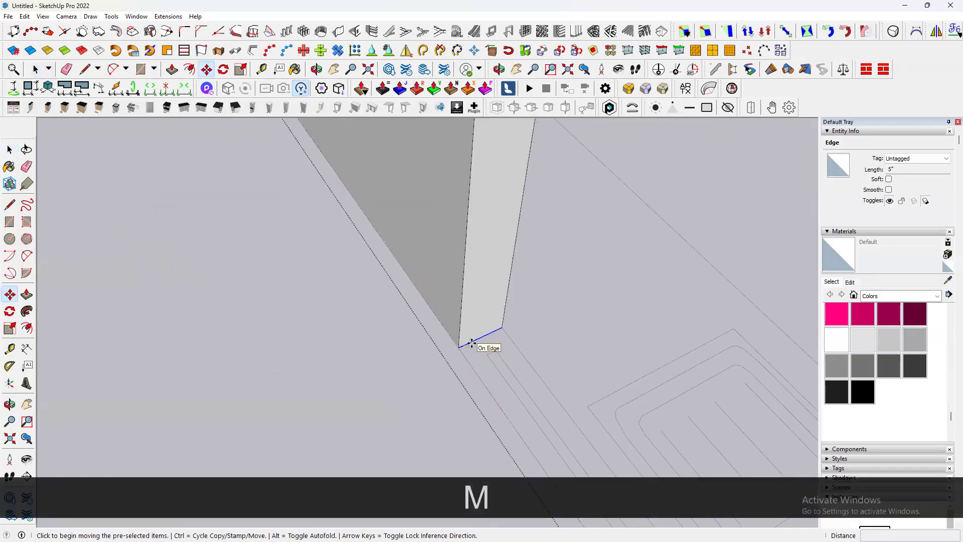
key(ctrl)
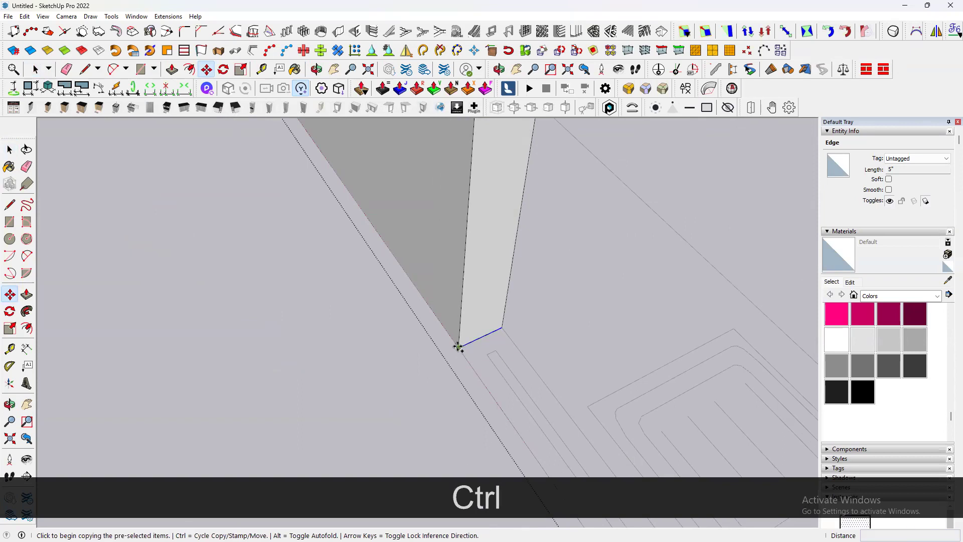
click(458, 348)
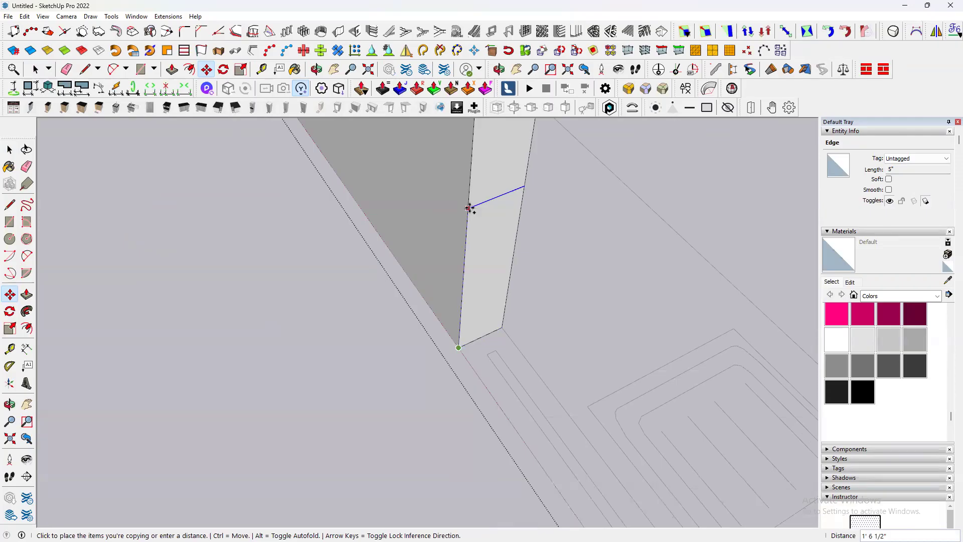
text(36)
key(Return)
scroll(449, 332, down, 3)
scroll(442, 301, down, 4)
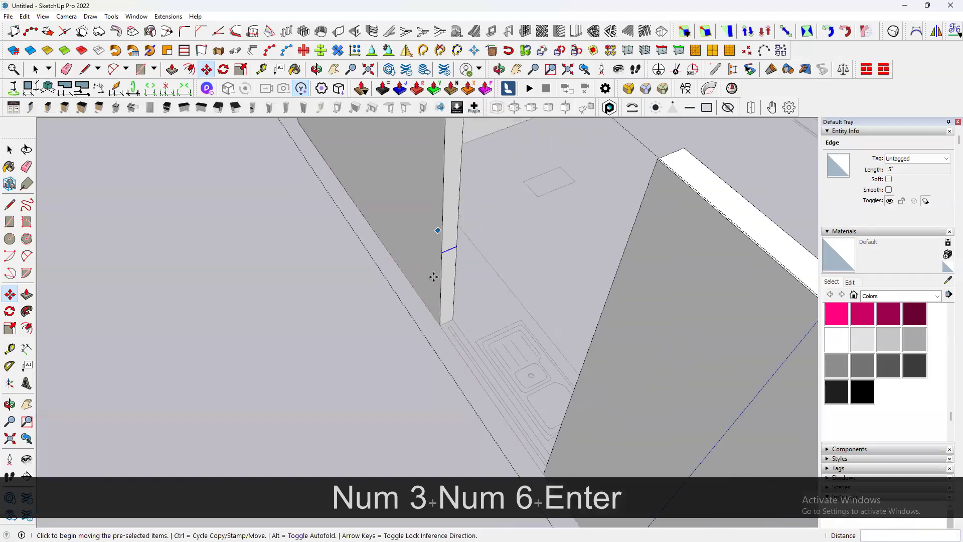
- Copy the 36-inch sill edge at the kitchen window opening upward by 4 feet to mark the window head
scroll(434, 291, up, 4)
scroll(445, 306, down, 2)
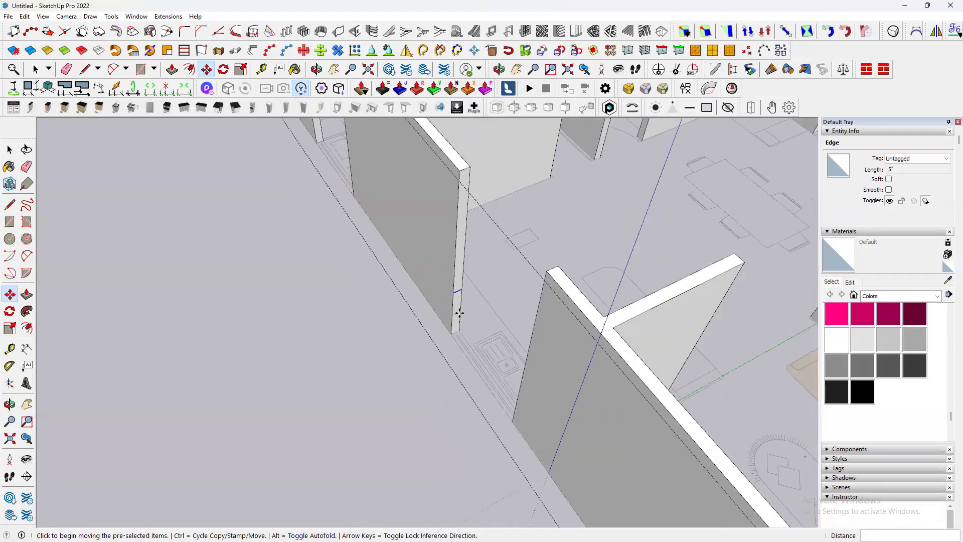
scroll(465, 271, up, 2)
scroll(465, 301, down, 2)
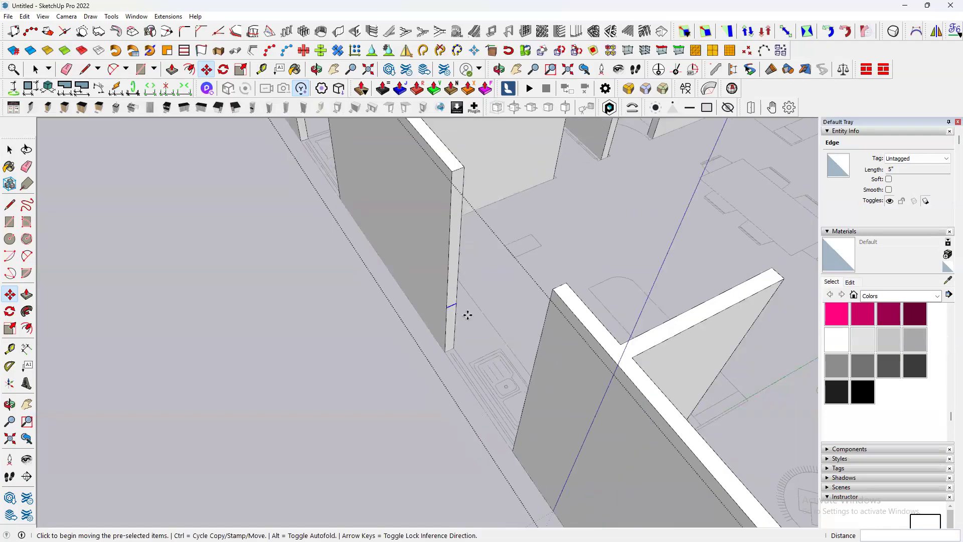
scroll(448, 303, up, 2)
scroll(451, 298, up, 2)
scroll(461, 321, down, 2)
scroll(455, 324, up, 2)
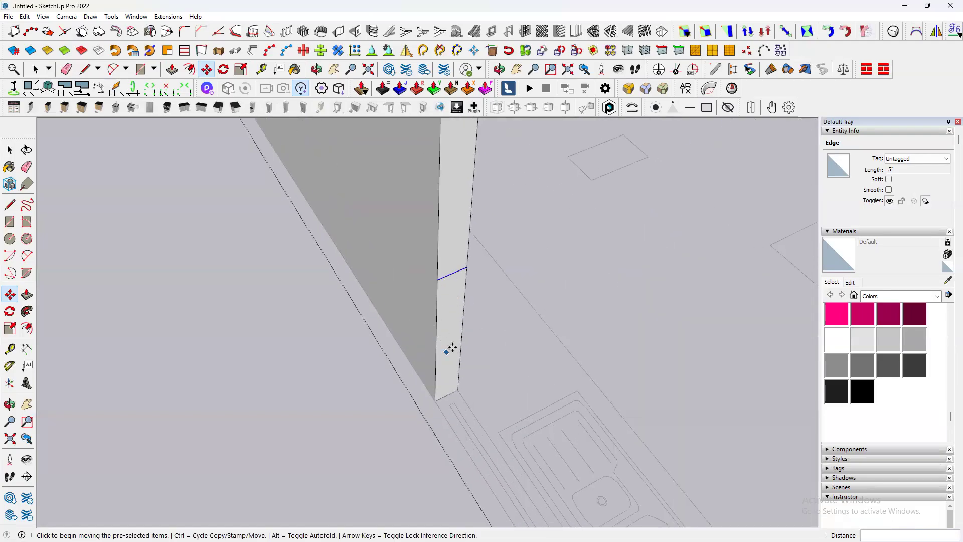
click(439, 275)
key(ctrl)
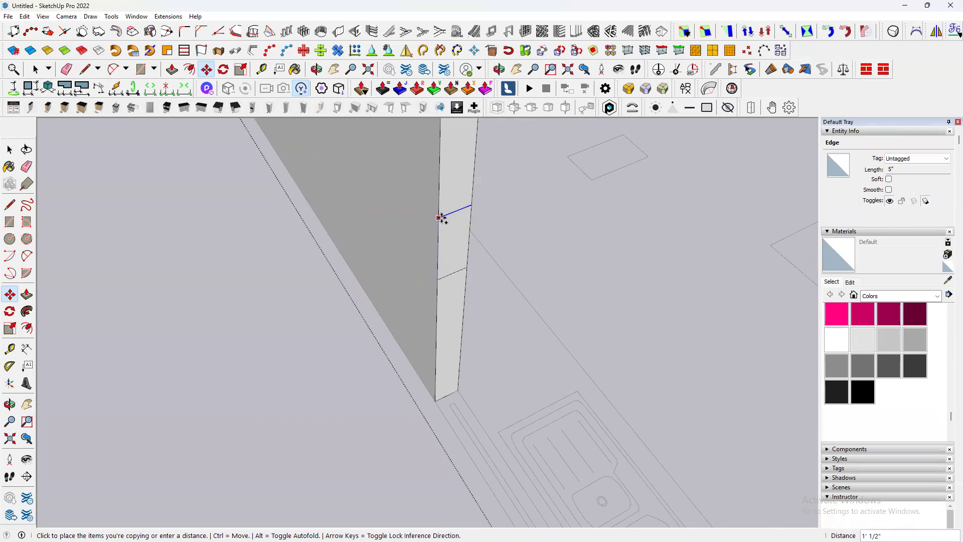
text(4')
key(Return)
- Extrude the wall-end face below the sill edge across the kitchen window opening to the opposite wall
scroll(329, 382, down, 3)
scroll(329, 382, down, 3)
middle_drag(329, 383, 419, 381)
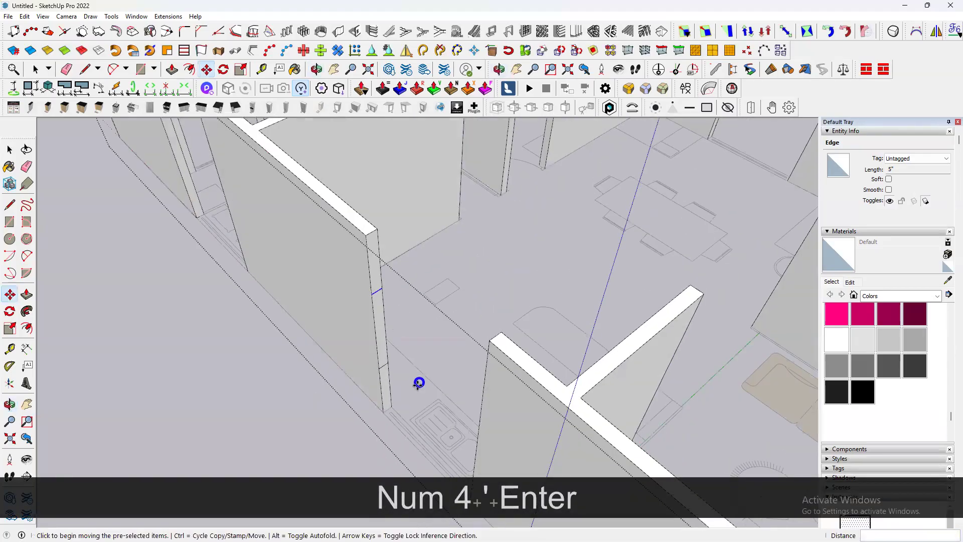
scroll(394, 386, up, 3)
key(space)
scroll(381, 388, up, 2)
click(379, 384)
click(371, 322)
click(363, 184)
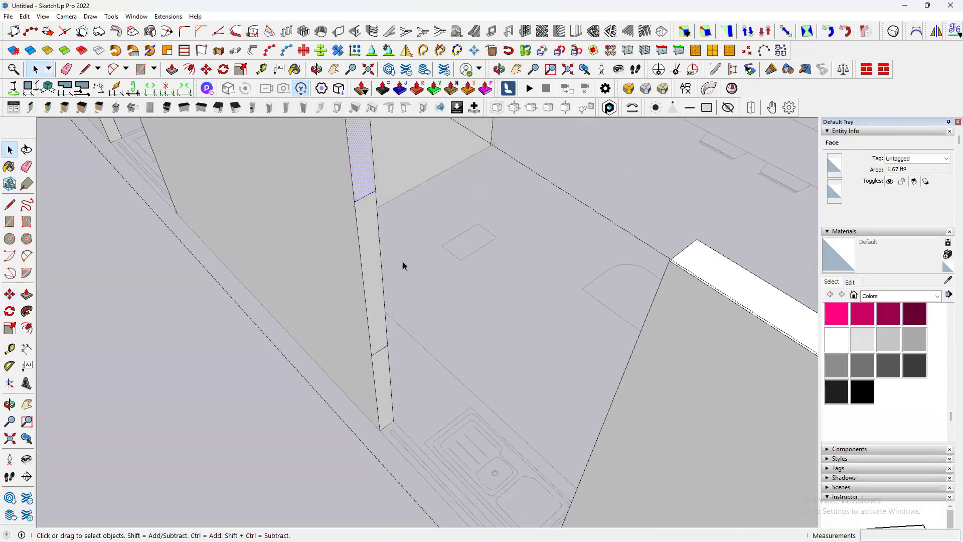
scroll(402, 262, down, 3)
scroll(387, 334, up, 3)
click(378, 329)
key(p)
click(379, 332)
scroll(440, 399, down, 4)
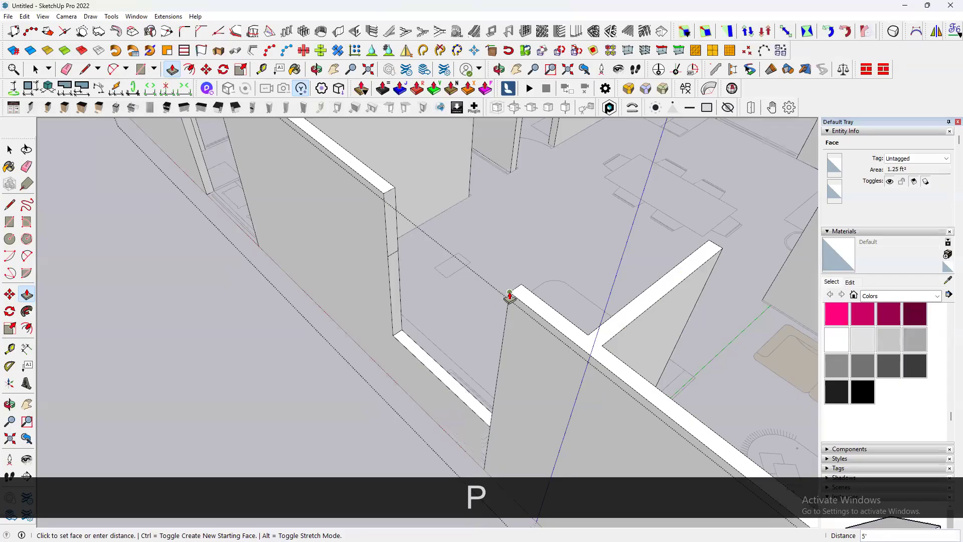
click(512, 296)
- Extrude the wall-end face above the head edge across the kitchen window opening to meet the opposite wall
middle_drag(482, 406, 490, 326)
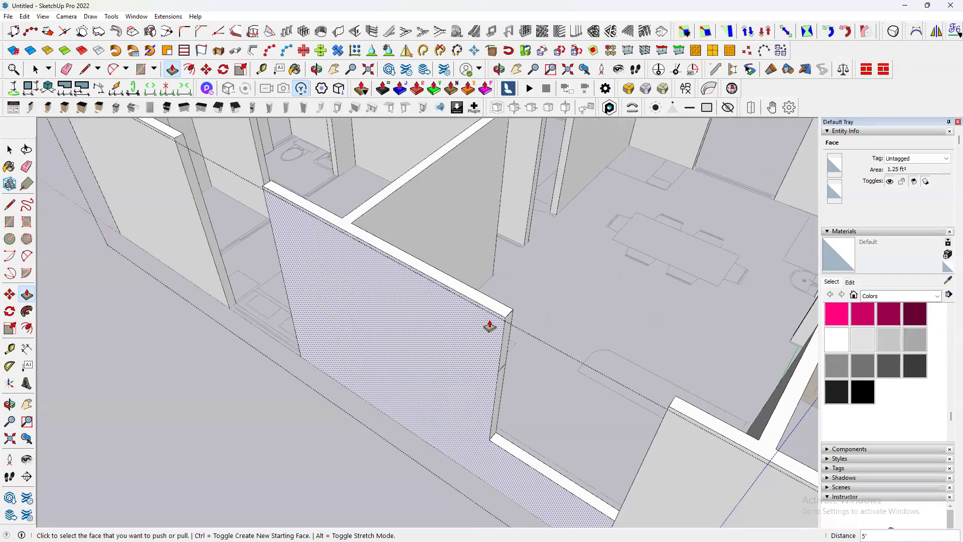
scroll(514, 341, up, 2)
scroll(515, 340, down, 3)
click(434, 333)
scroll(514, 329, up, 2)
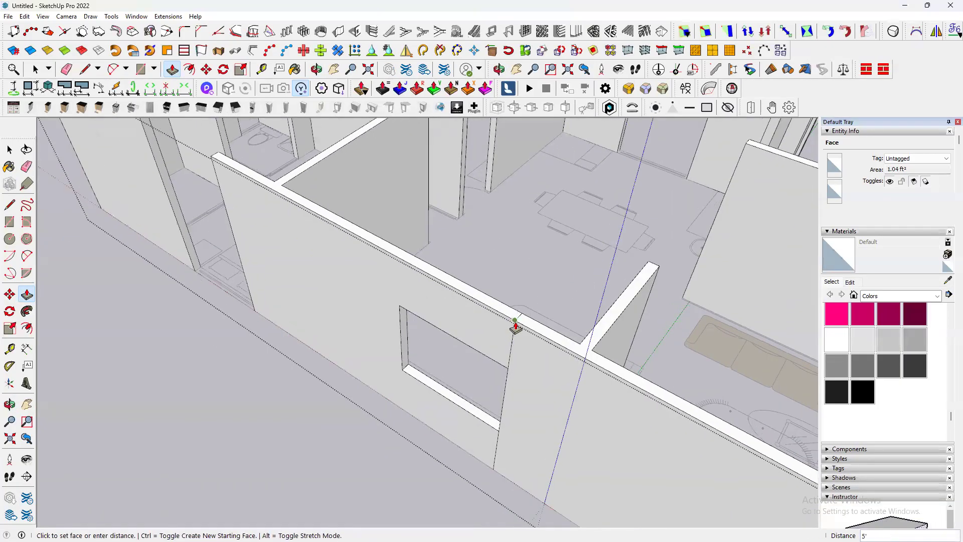
scroll(517, 328, up, 2)
scroll(517, 327, down, 1)
click(516, 329)
- Erase the seam edges beside the kitchen window on the wall's inner face and along its top
middle_drag(525, 338, 210, 292)
scroll(250, 298, up, 2)
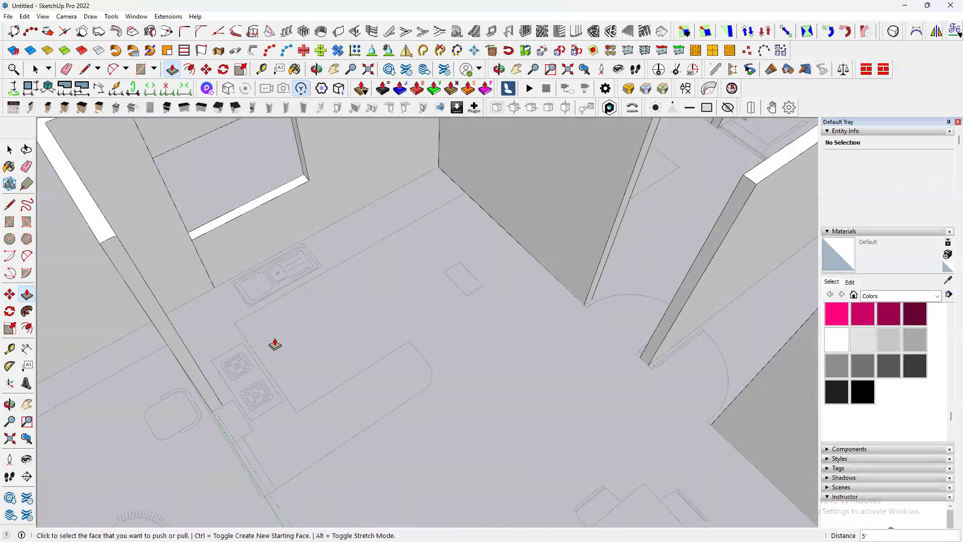
scroll(244, 304, down, 2)
scroll(244, 303, up, 3)
key(e)
scroll(226, 282, up, 3)
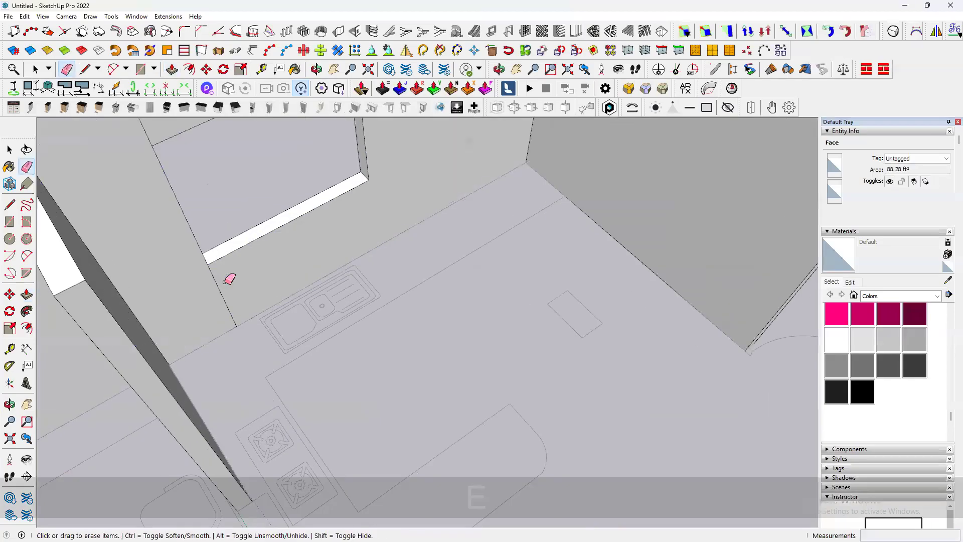
drag(193, 314, 283, 293)
scroll(311, 290, down, 5)
scroll(258, 182, up, 1)
mouse_move(251, 194)
mouse_down()
mouse_move(239, 200)
mouse_move(254, 178)
mouse_up()
scroll(242, 176, up, 5)
scroll(265, 185, up, 2)
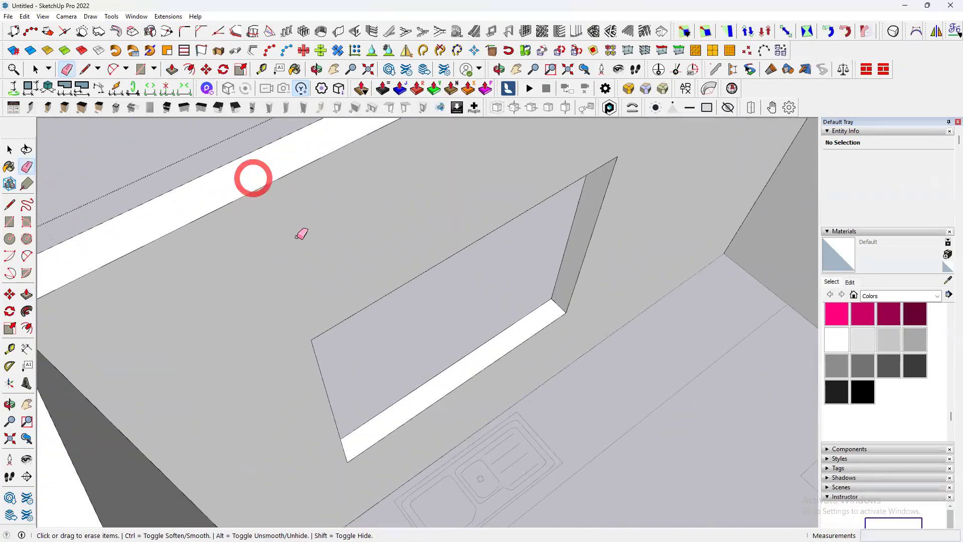
- Erase the leftover seam edges beside the kitchen window on the outer wall face
scroll(326, 261, down, 5)
middle_drag(400, 281, 631, 271)
scroll(454, 289, down, 3)
scroll(453, 289, down, 4)
middle_drag(459, 286, 614, 266)
scroll(329, 281, up, 4)
scroll(627, 340, down, 1)
scroll(679, 331, up, 3)
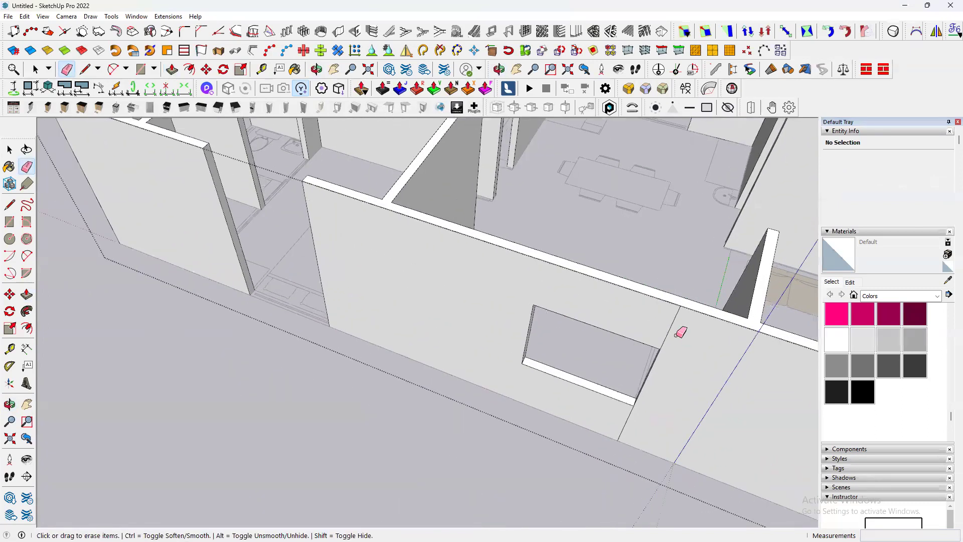
scroll(617, 449, up, 3)
scroll(451, 361, down, 5)
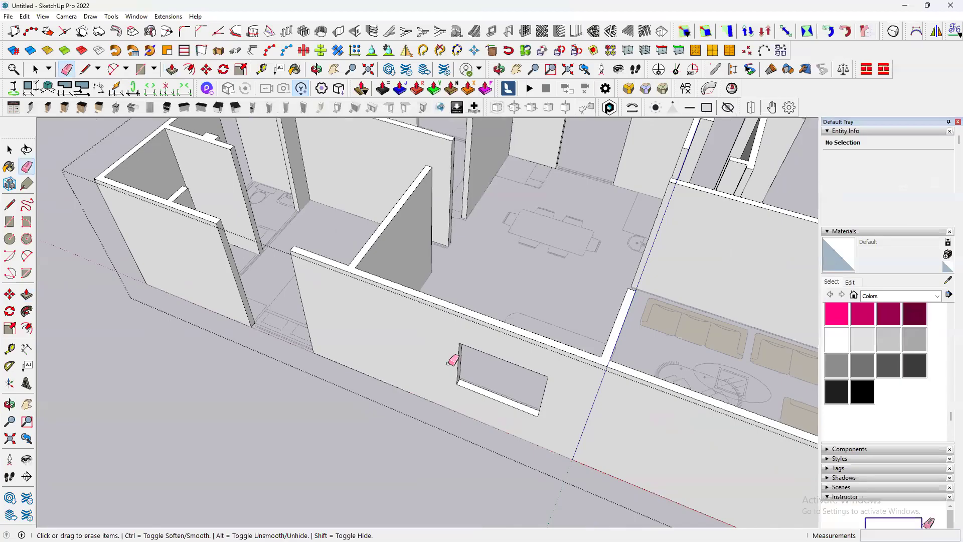
- Copy the bottom edge of the wall end at the bedroom window opening upward by 30 inches
scroll(286, 326, up, 4)
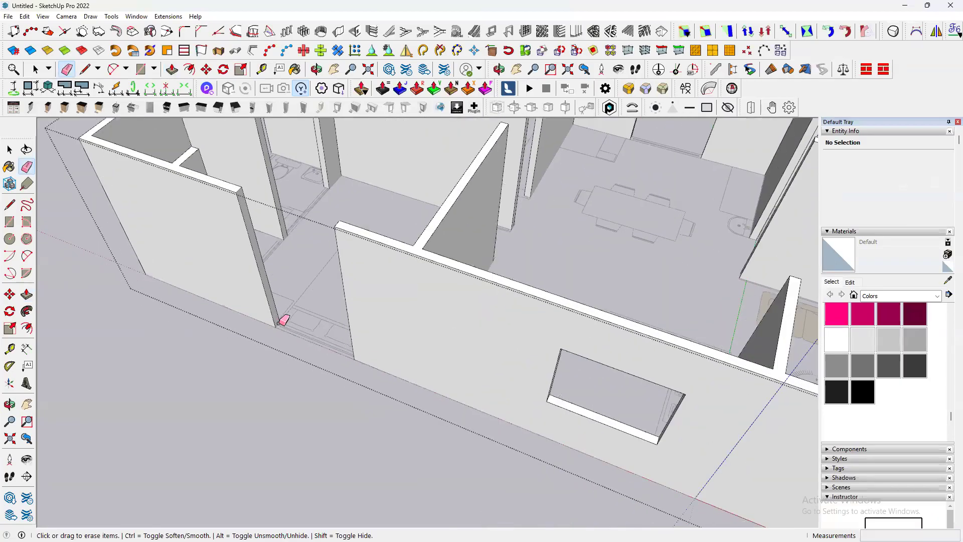
scroll(260, 322, up, 2)
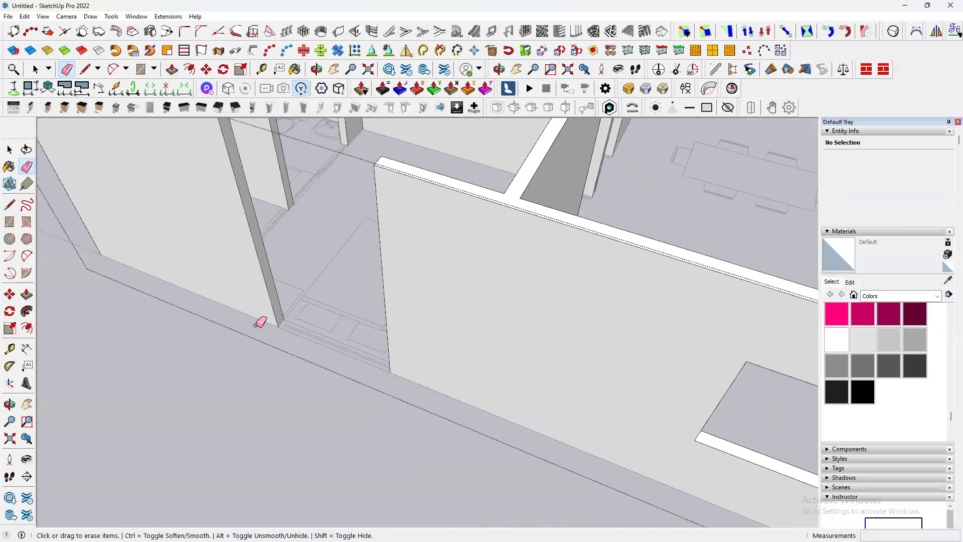
scroll(284, 328, up, 2)
key(space)
scroll(426, 376, down, 3)
scroll(365, 347, up, 3)
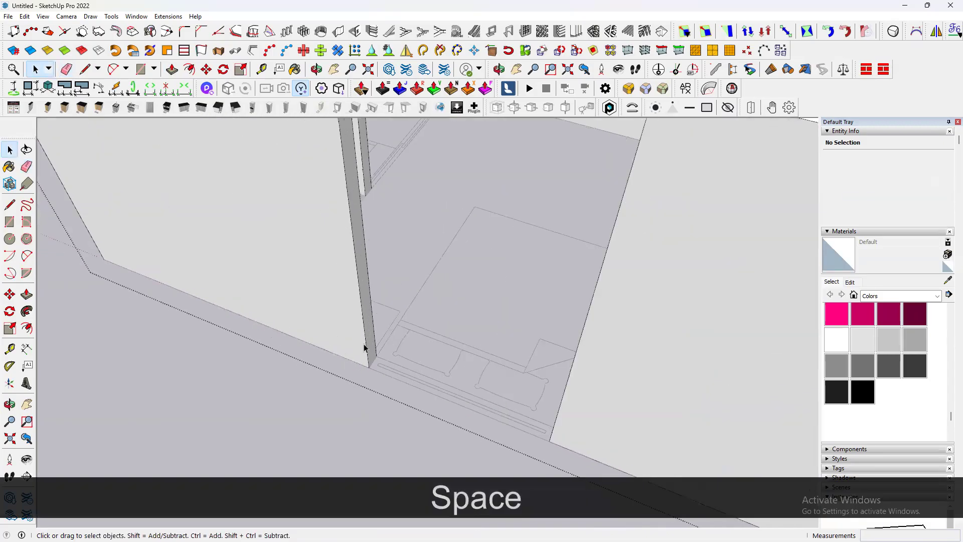
scroll(364, 347, up, 4)
click(381, 359)
click(393, 365)
key(m)
click(383, 373)
key(ctrl)
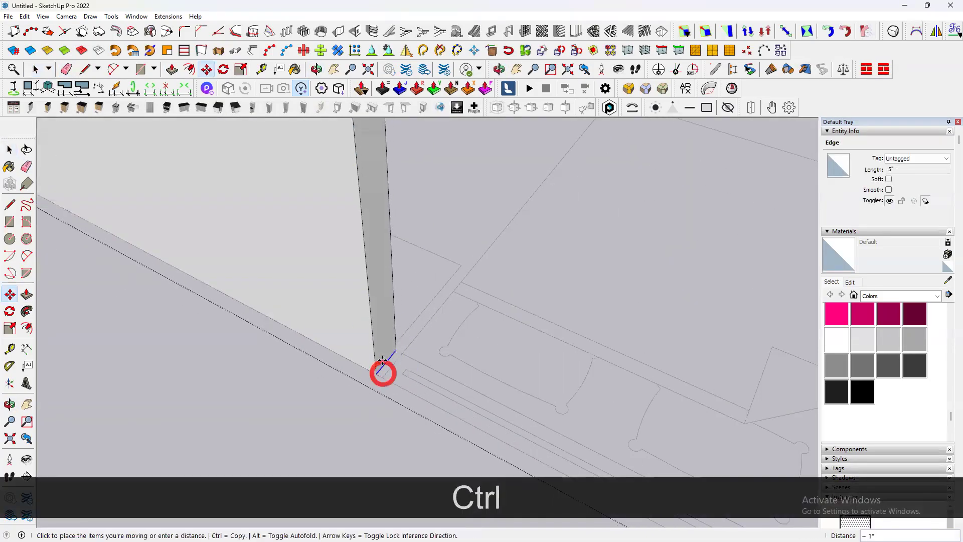
text(30)
key(Return)
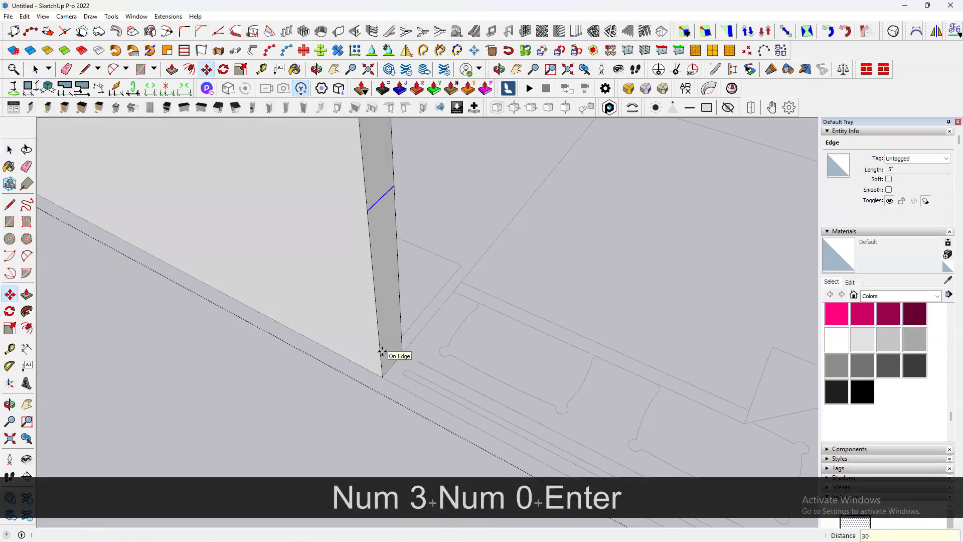
- Copy the bedroom window's sill edge upward by 4'6" to mark the window head
click(365, 210)
key(ctrl)
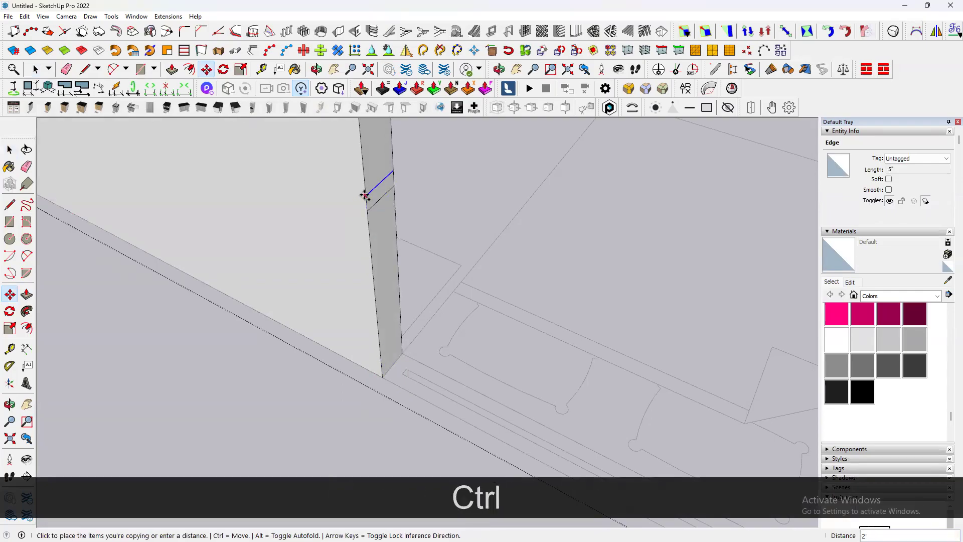
text(4'6)
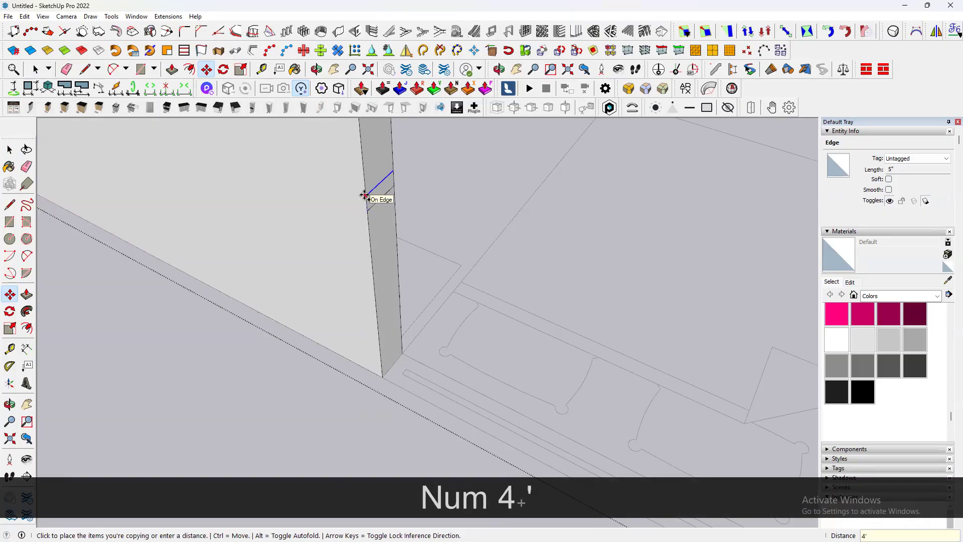
key(Return)
- Extrude the wall-end faces above and below the marked edges across the bedroom window opening to the opposite wall
scroll(364, 198, down, 6)
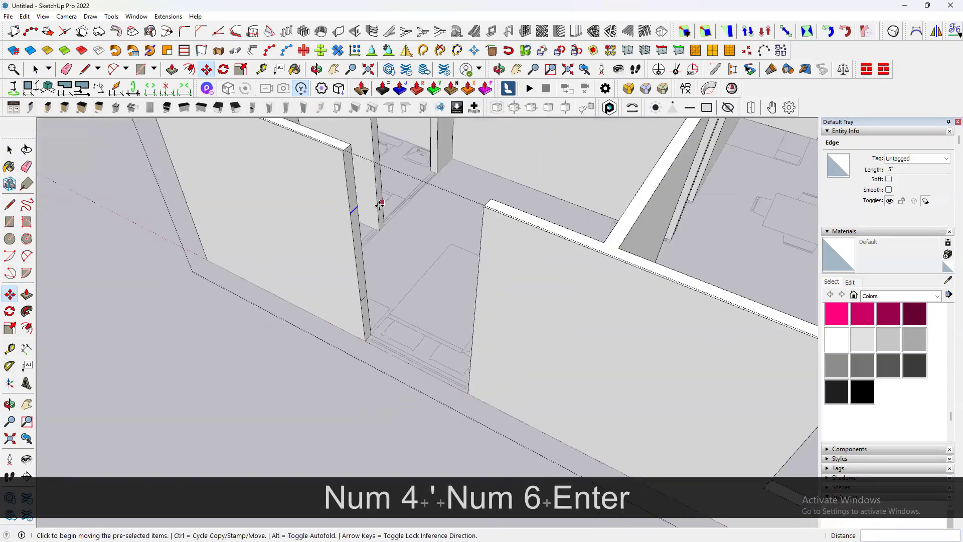
key(space)
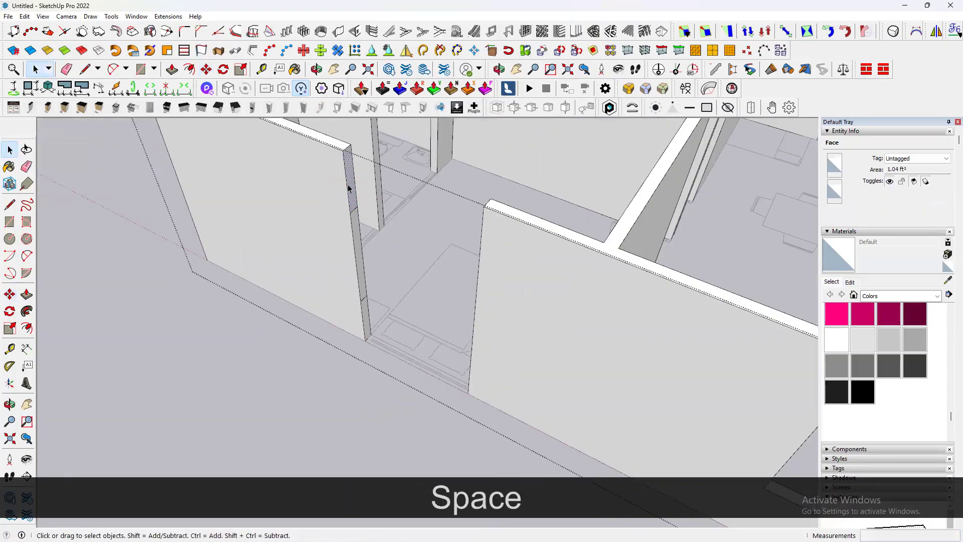
key(p)
click(348, 184)
click(485, 205)
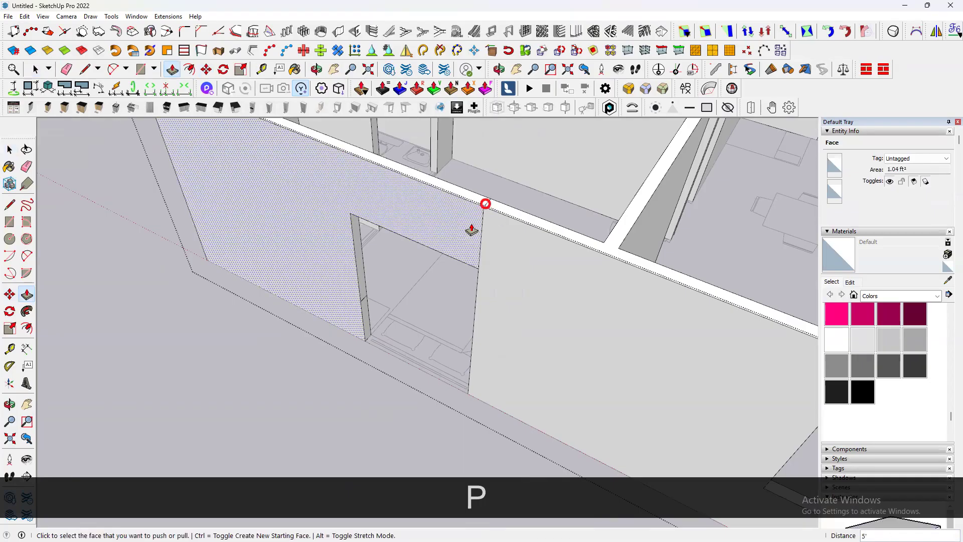
scroll(387, 301, up, 3)
double_click(359, 331)
scroll(442, 369, down, 3)
scroll(501, 286, down, 4)
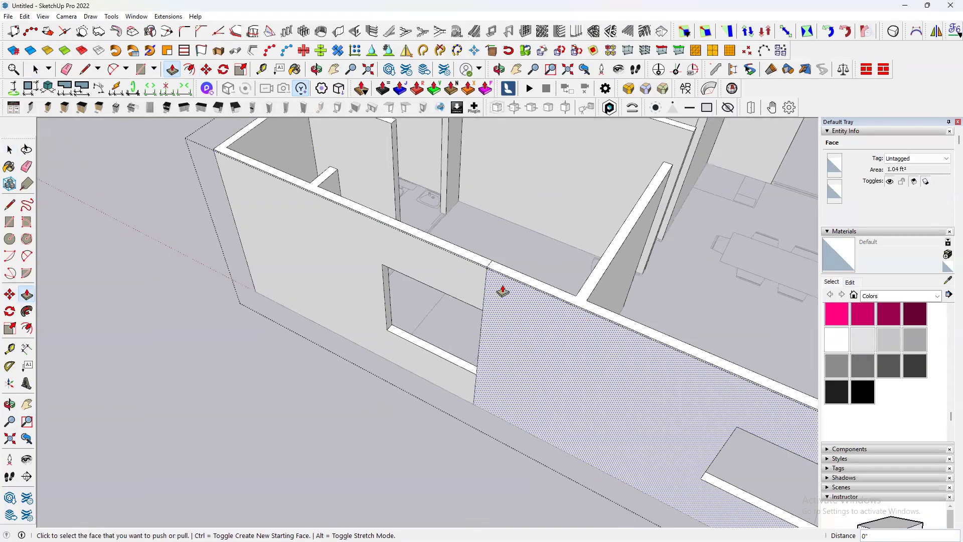
- Erase the seam edges around the bedroom window on the outer wall face and the wall top
key(e)
scroll(509, 291, up, 3)
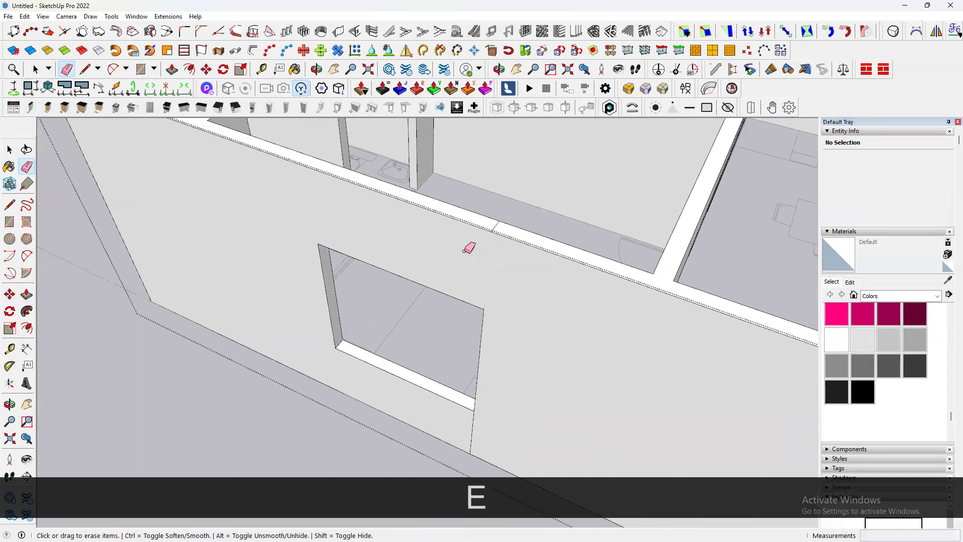
scroll(498, 221, up, 2)
click(499, 221)
scroll(499, 311, down, 3)
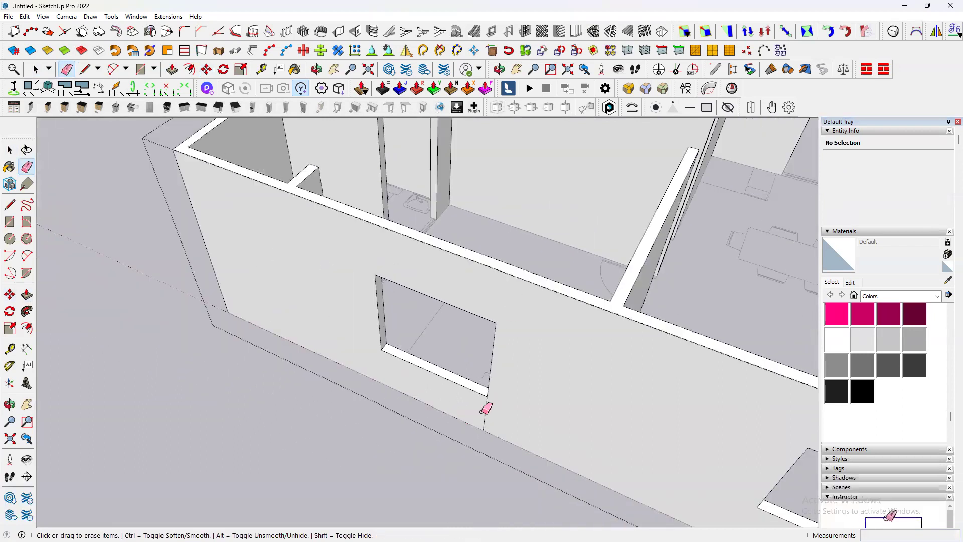
drag(483, 413, 453, 399)
- Inspect the two window openings and the remaining wall gaps of the house from several sides
scroll(446, 361, down, 4)
middle_drag(453, 319, 262, 302)
scroll(421, 256, down, 2)
middle_drag(428, 260, 206, 296)
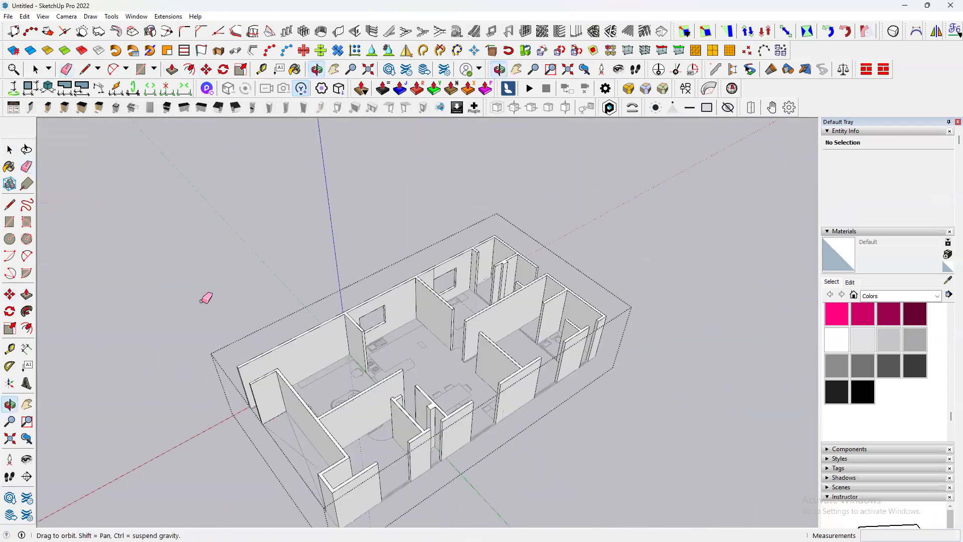
scroll(445, 343, up, 5)
scroll(460, 305, down, 3)
scroll(391, 345, down, 3)
middle_drag(394, 345, 226, 348)
scroll(447, 389, up, 3)
scroll(222, 448, up, 1)
scroll(222, 448, up, 1)
middle_drag(398, 404, 549, 389)
scroll(446, 302, down, 4)
middle_drag(346, 287, 293, 316)
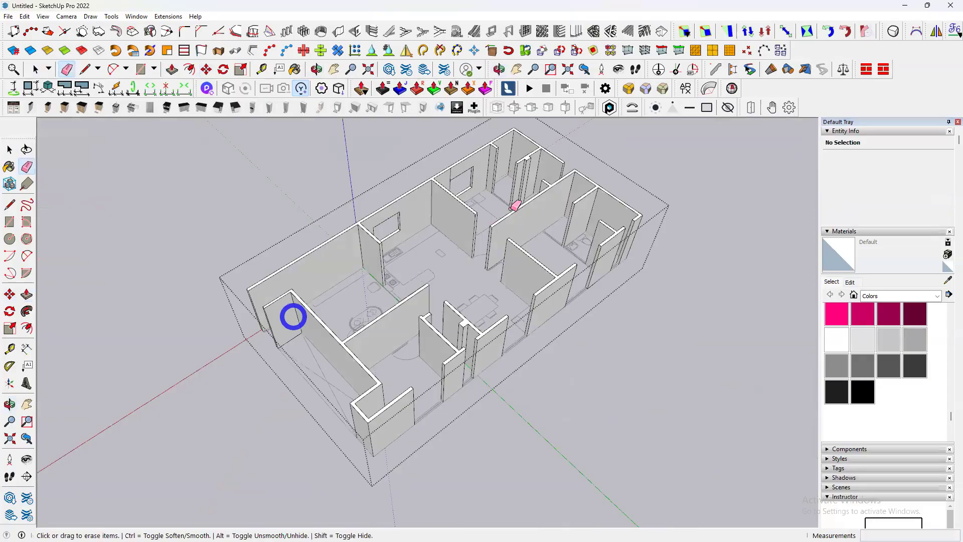
- Copy the bottom edge of the wall end at the bedroom door opening near the kitchen upward by 7 feet
scroll(466, 236, up, 3)
scroll(430, 279, up, 2)
scroll(413, 271, up, 1)
scroll(477, 290, up, 2)
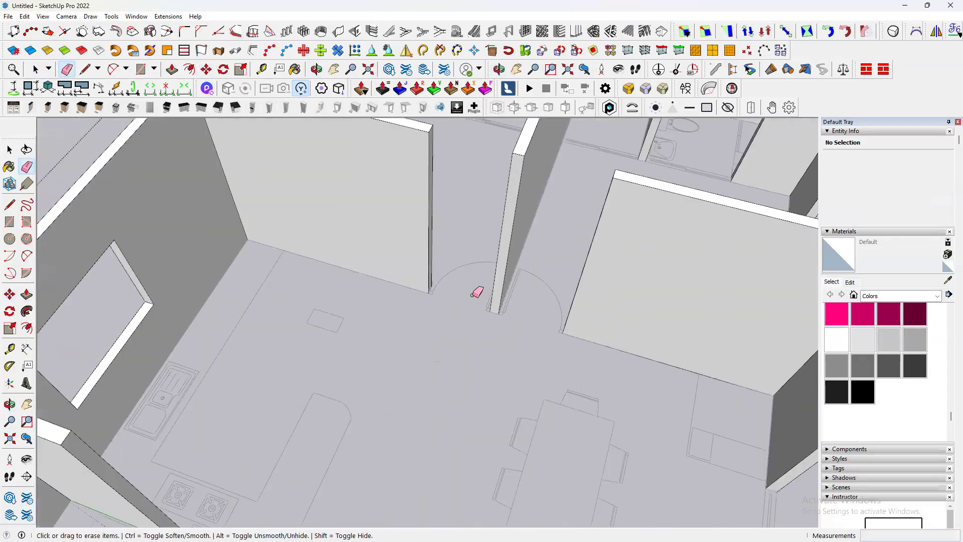
middle_drag(477, 290, 391, 279)
scroll(410, 286, up, 3)
key(space)
scroll(417, 296, up, 2)
scroll(417, 295, up, 1)
click(414, 312)
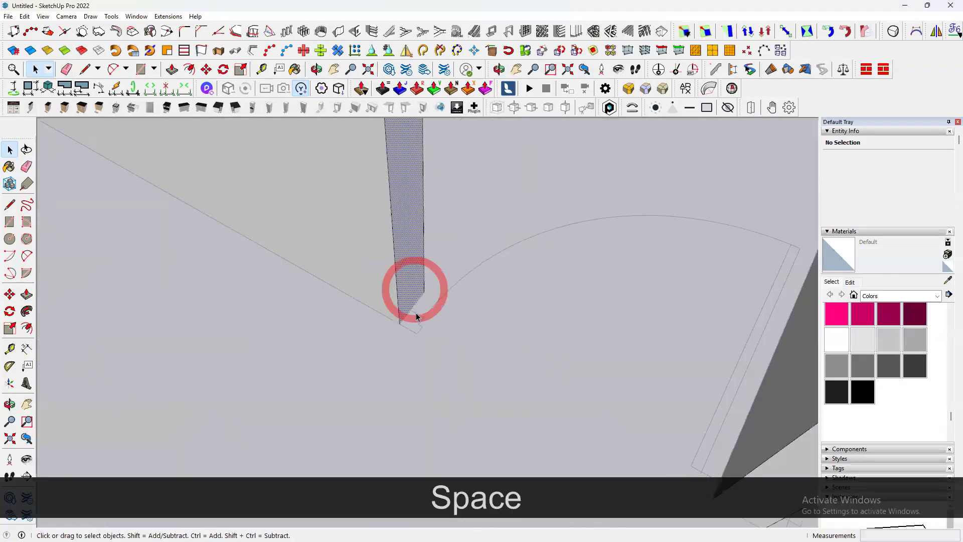
click(406, 314)
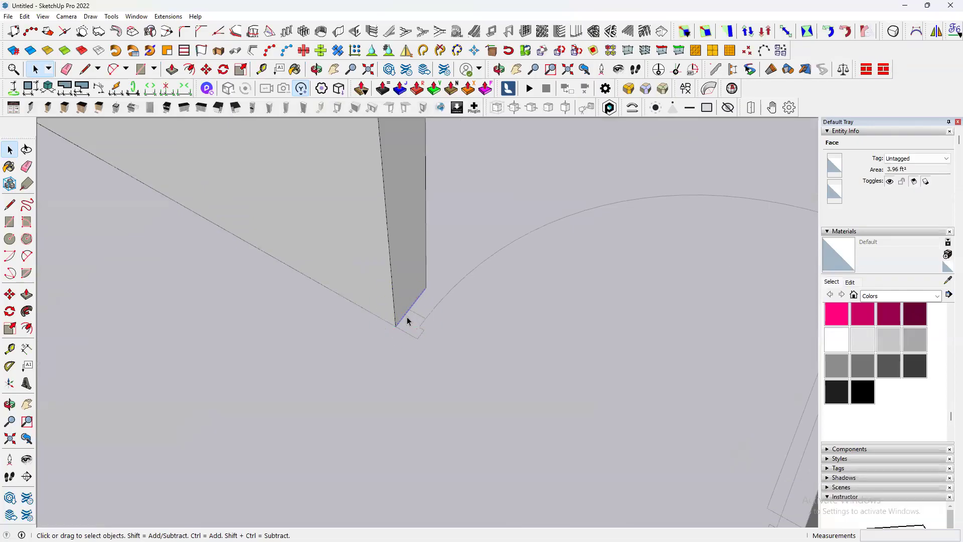
key(m)
click(395, 325)
key(ctrl)
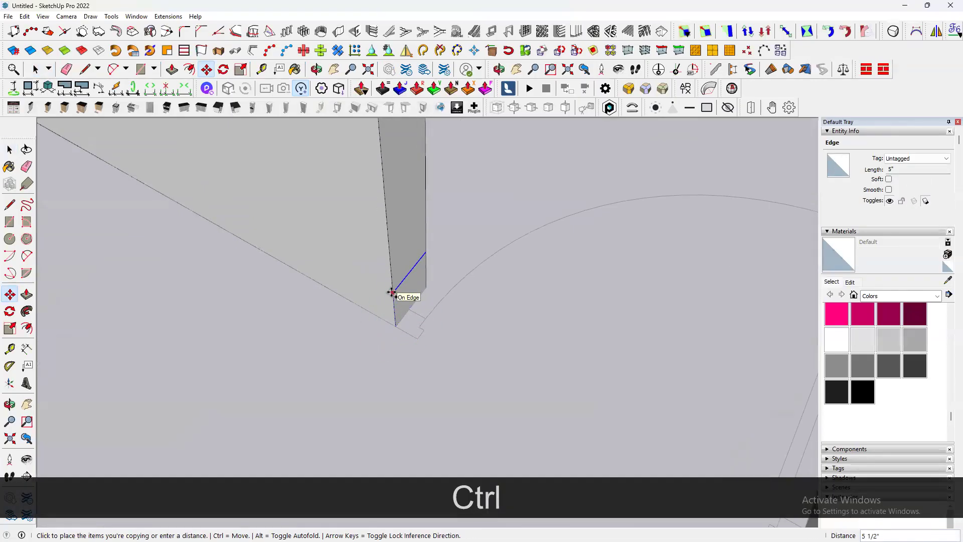
text(7')
key(Return)
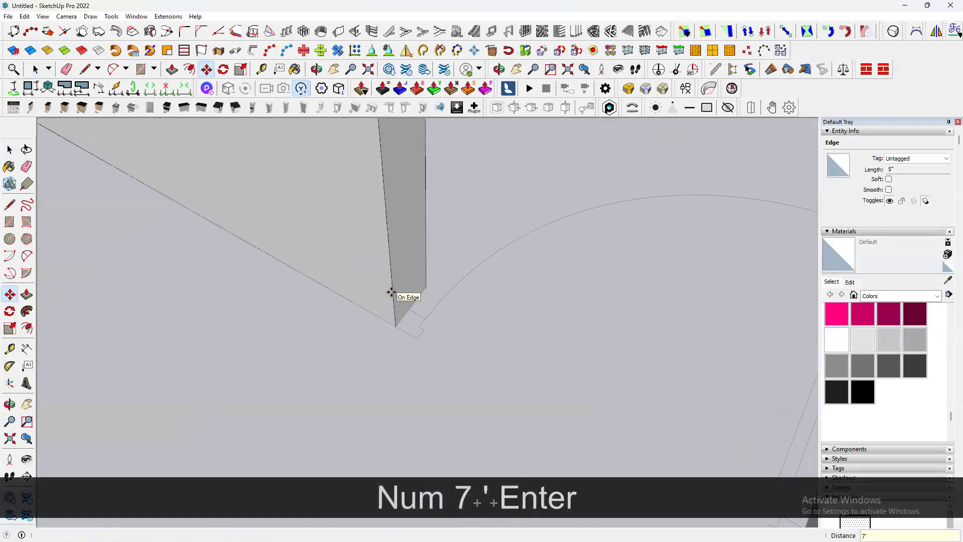
scroll(351, 351, down, 3)
scroll(350, 352, down, 3)
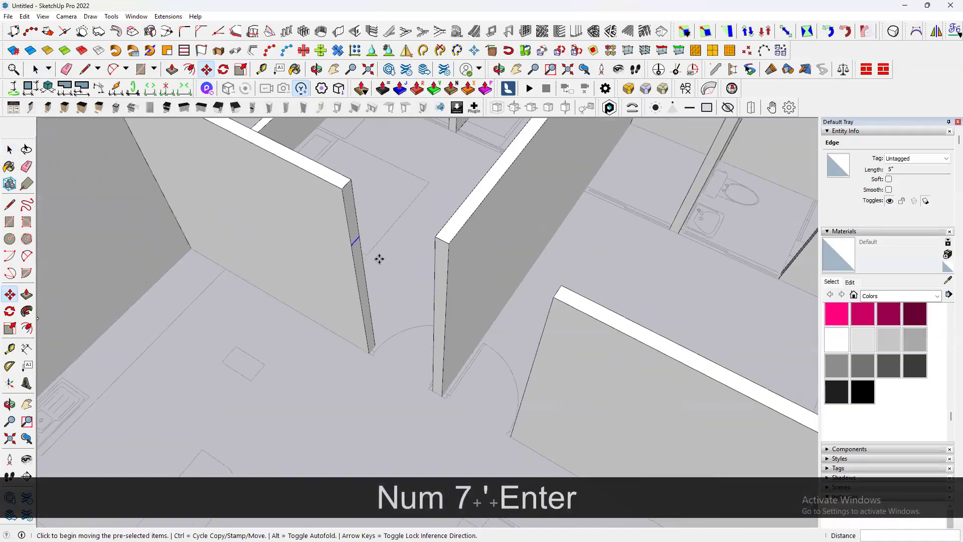
- Extrude the wall-end face above the marked edge across the bedroom door opening to the adjoining wall
scroll(378, 258, down, 2)
key(space)
click(348, 224)
key(p)
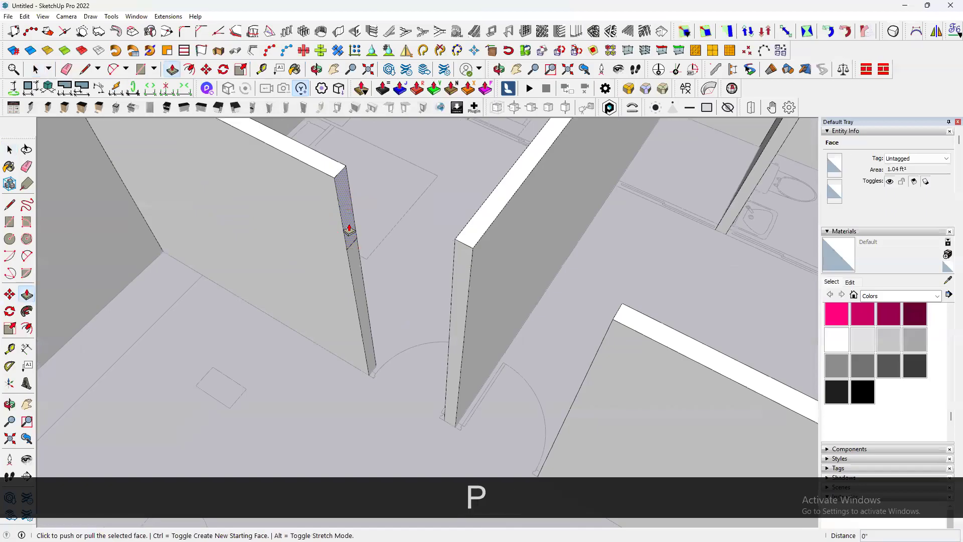
click(349, 224)
click(460, 246)
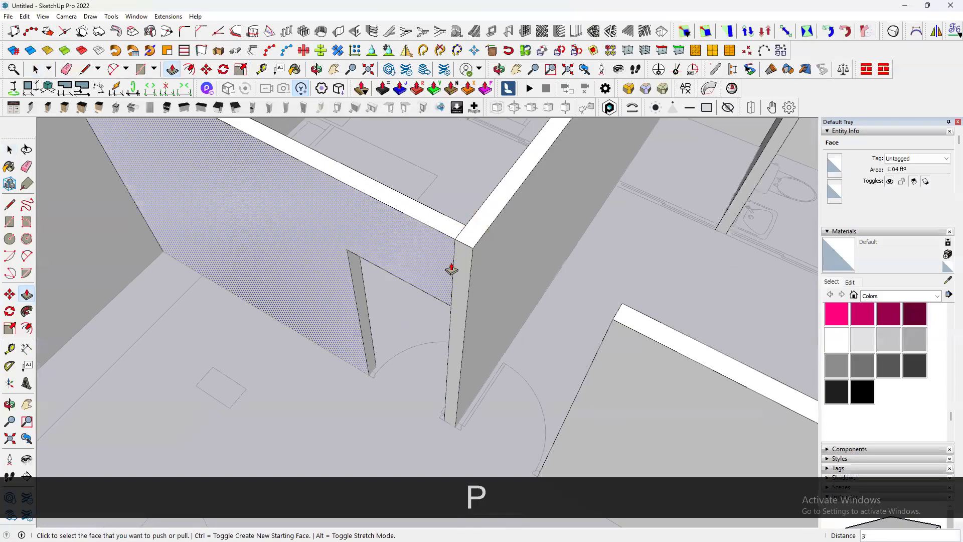
- Erase the seam edges beside the new door header on the wall face and the wall top
key(e)
mouse_move(456, 259)
mouse_down()
mouse_move(445, 254)
mouse_move(433, 265)
mouse_up()
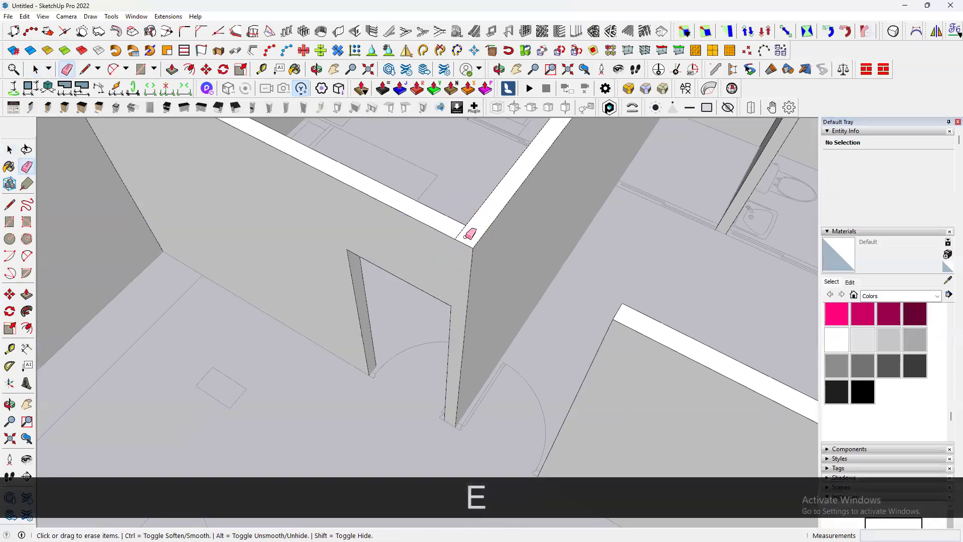
scroll(464, 236, up, 2)
drag(462, 235, 453, 224)
scroll(559, 283, down, 4)
- Examine the bedroom doorway and the two window openings in the long outer wall from inside and outside
middle_drag(465, 309, 679, 281)
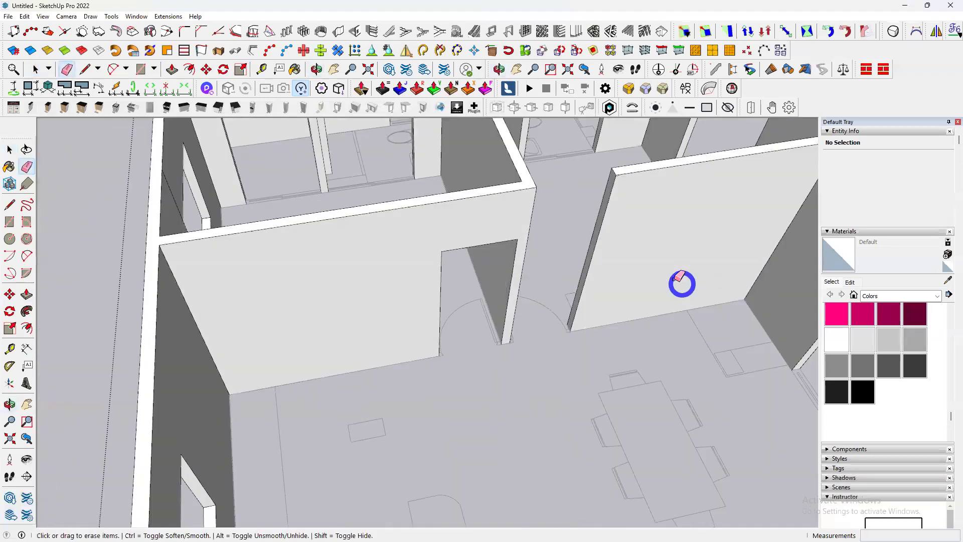
scroll(458, 273, down, 6)
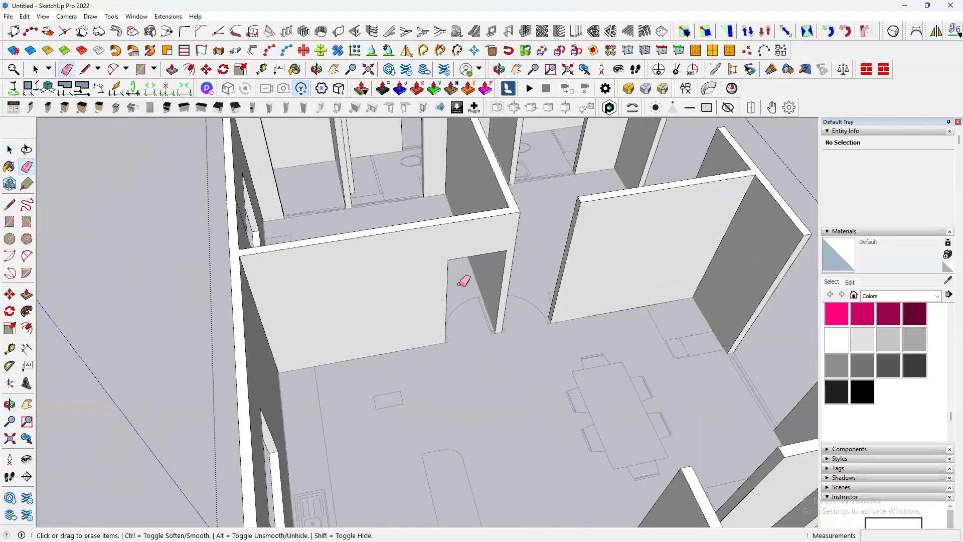
middle_drag(372, 383, 671, 277)
scroll(378, 322, up, 3)
scroll(335, 324, down, 5)
middle_drag(528, 331, 130, 341)
scroll(467, 324, up, 5)
scroll(306, 295, up, 4)
scroll(321, 298, down, 5)
middle_drag(481, 296, 692, 285)
scroll(488, 257, down, 4)
scroll(316, 316, up, 4)
scroll(315, 318, up, 3)
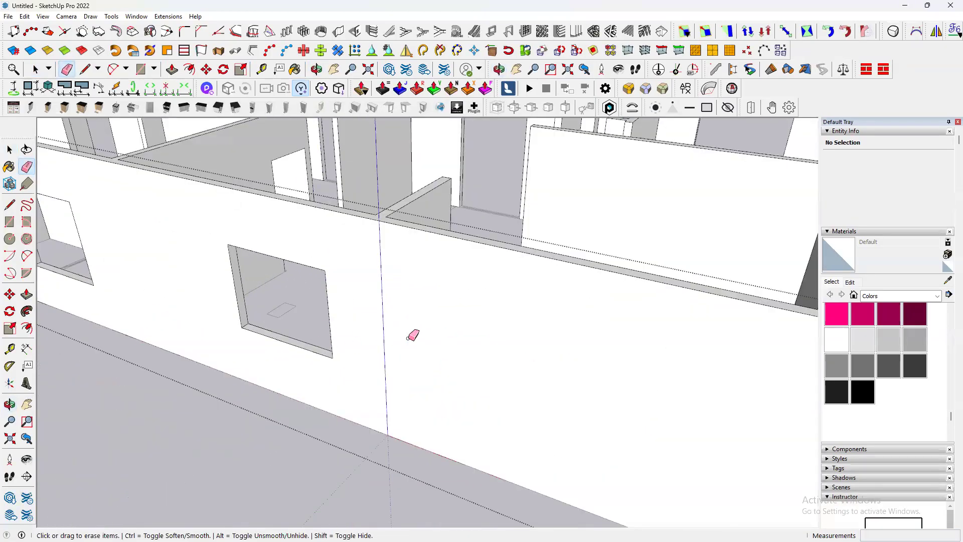
scroll(412, 336, down, 4)
scroll(223, 279, up, 6)
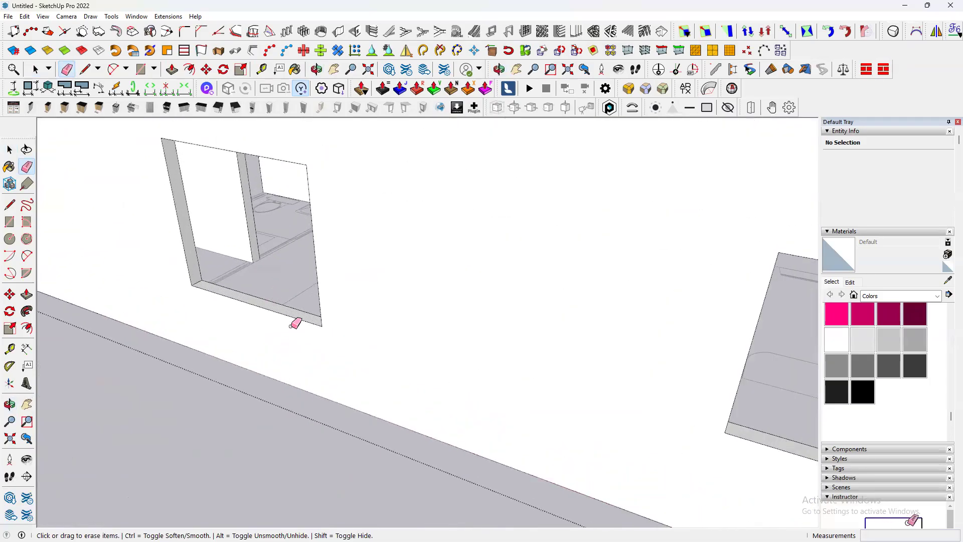
scroll(309, 346, down, 4)
scroll(315, 333, up, 4)
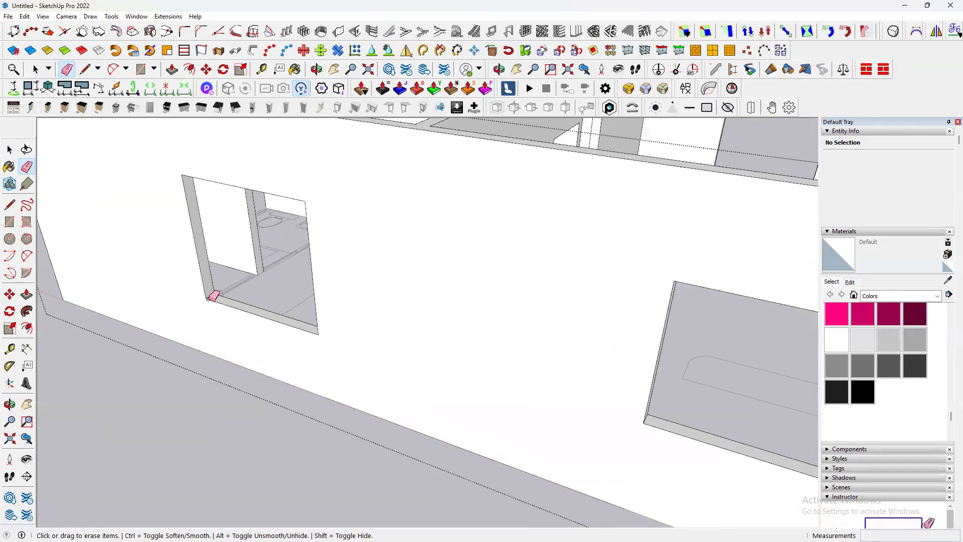
scroll(201, 291, up, 3)
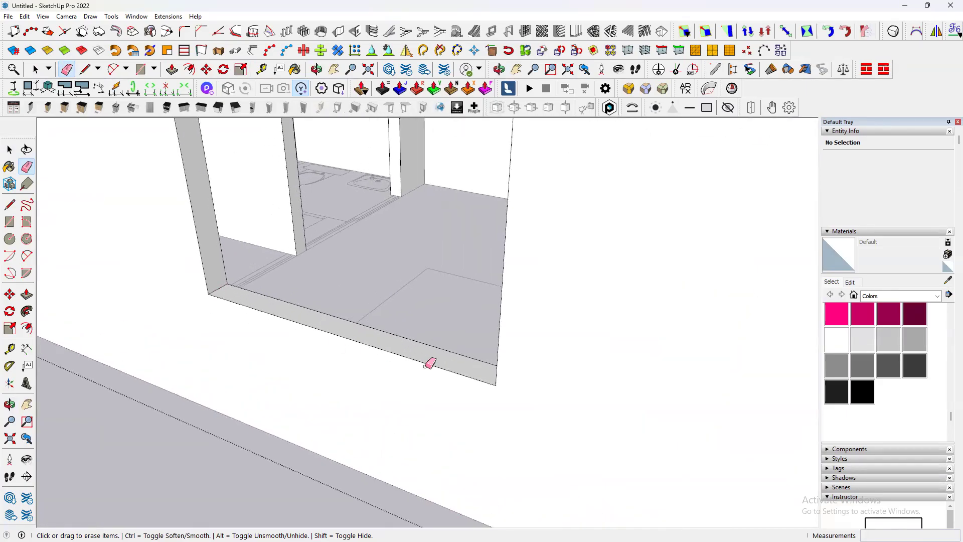
scroll(288, 329, down, 3)
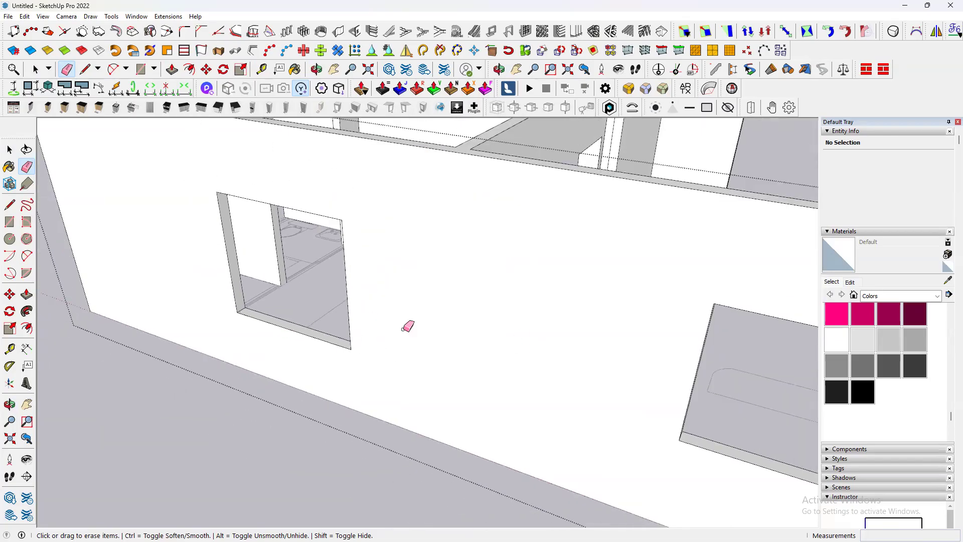
scroll(326, 329, down, 3)
scroll(337, 331, up, 3)
scroll(366, 316, down, 3)
scroll(330, 346, up, 3)
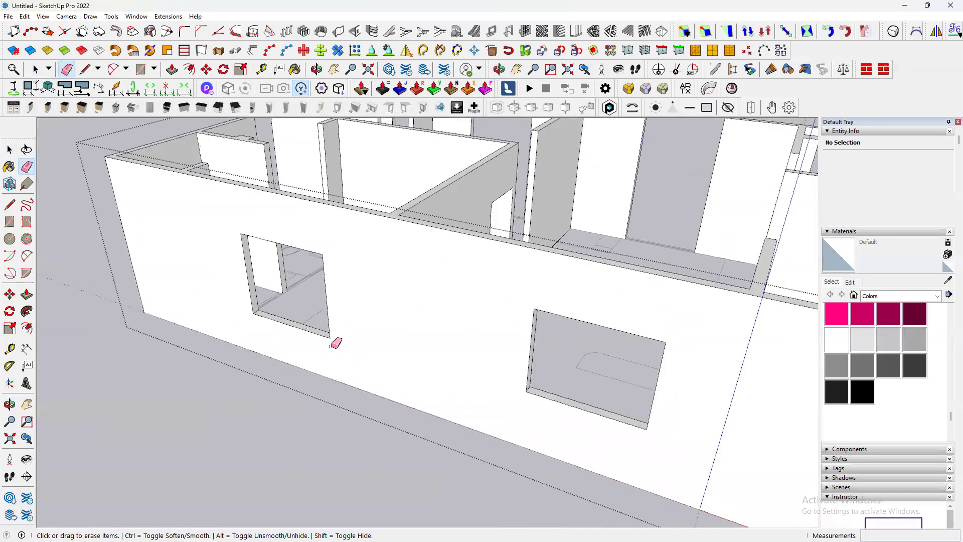
scroll(332, 345, up, 3)
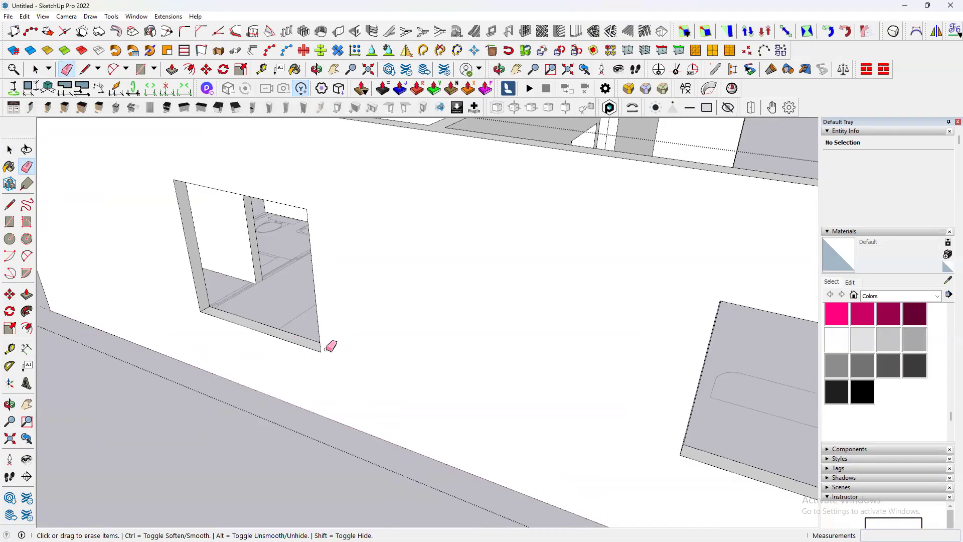
scroll(316, 204, down, 3)
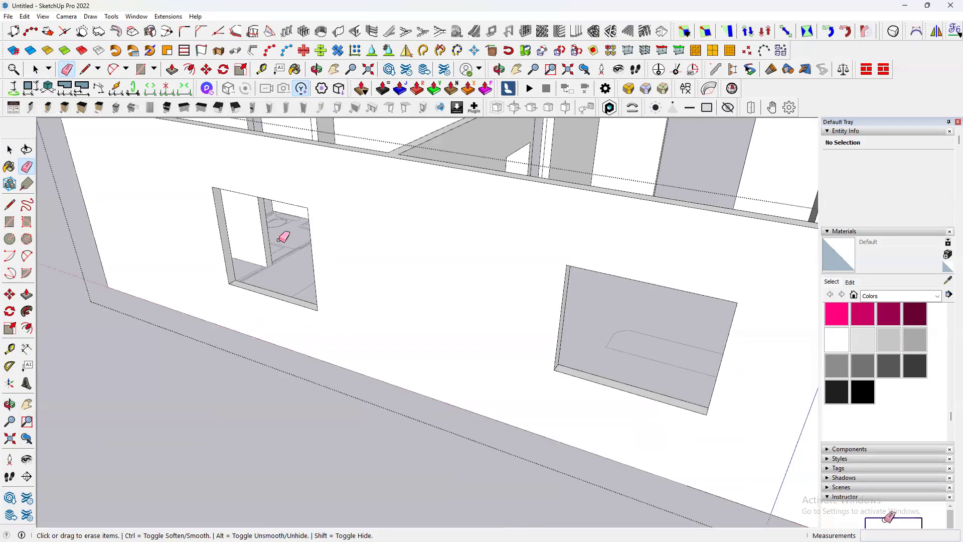
scroll(269, 251, down, 10)
scroll(266, 258, up, 10)
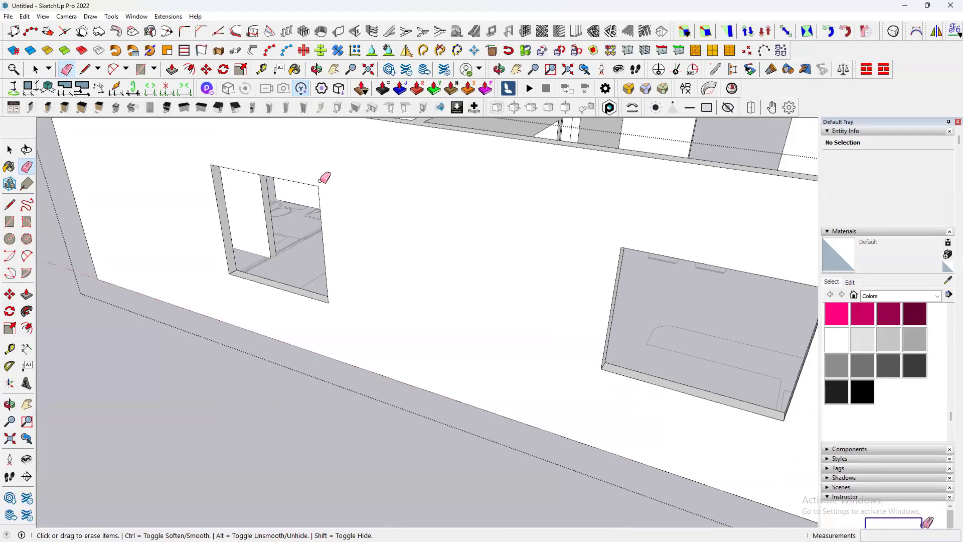
scroll(321, 270, down, 6)
middle_drag(387, 211, 393, 224)
scroll(424, 208, up, 5)
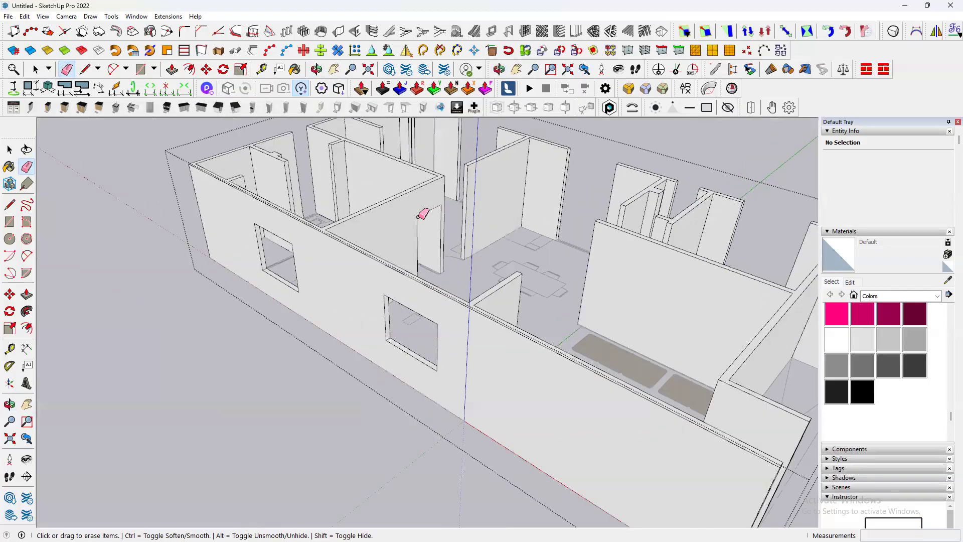
scroll(255, 251, up, 2)
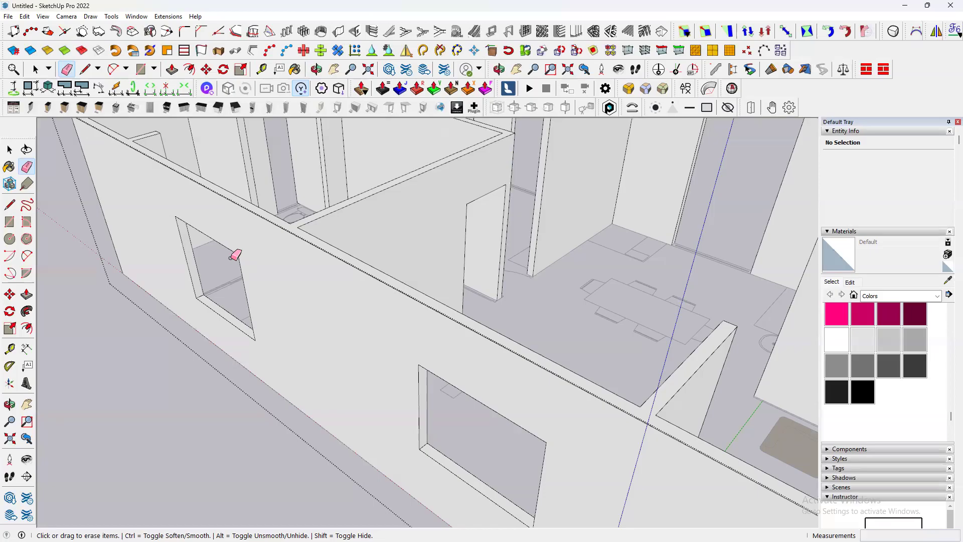
scroll(531, 198, up, 3)
scroll(505, 209, down, 5)
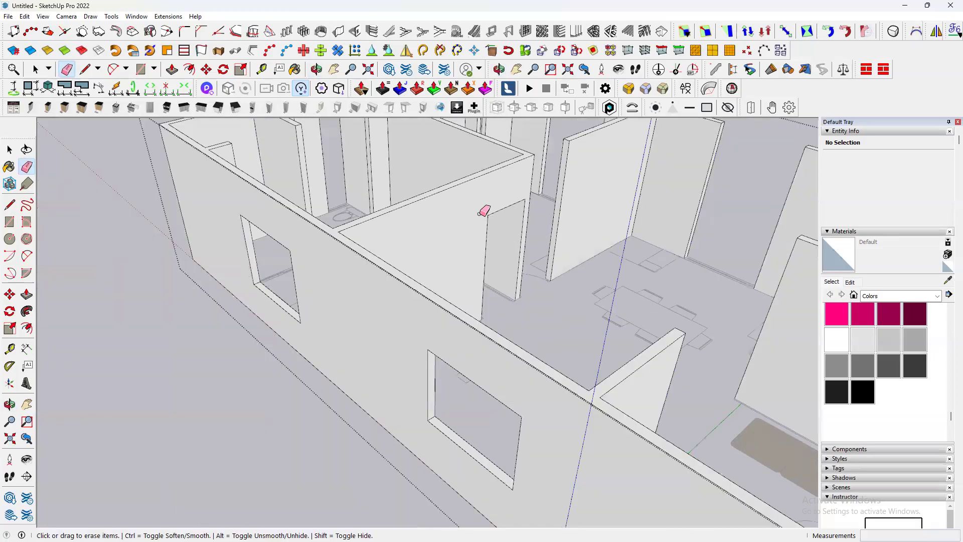
scroll(293, 245, up, 3)
middle_drag(288, 248, 344, 210)
scroll(395, 218, down, 2)
middle_drag(273, 228, 530, 208)
- Leave the wall group and examine the kitchen window and the remaining gaps along the opposite outer wall
key(space)
key(Escape)
scroll(402, 301, down, 6)
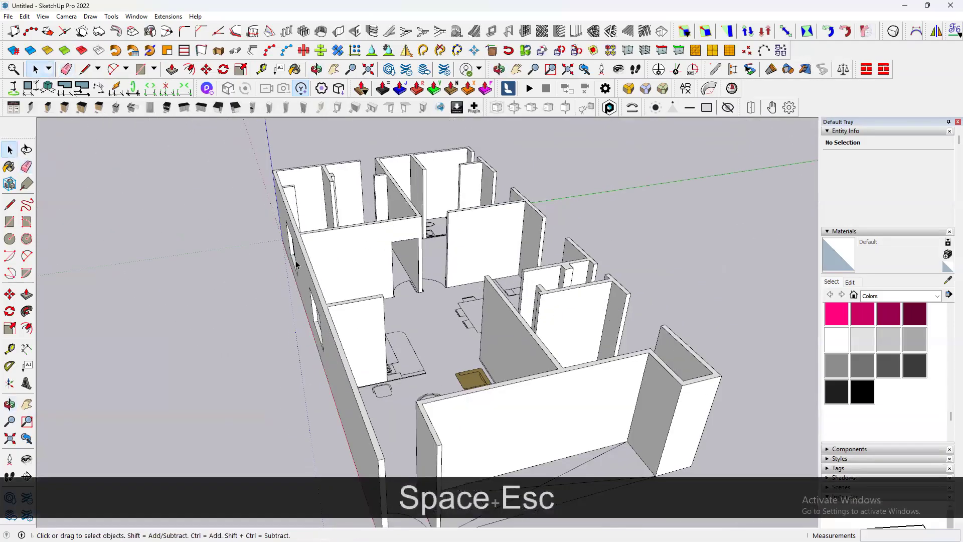
key(Escape)
scroll(307, 365, up, 2)
scroll(348, 280, up, 4)
scroll(376, 279, down, 2)
middle_drag(376, 280, 419, 248)
scroll(384, 318, up, 4)
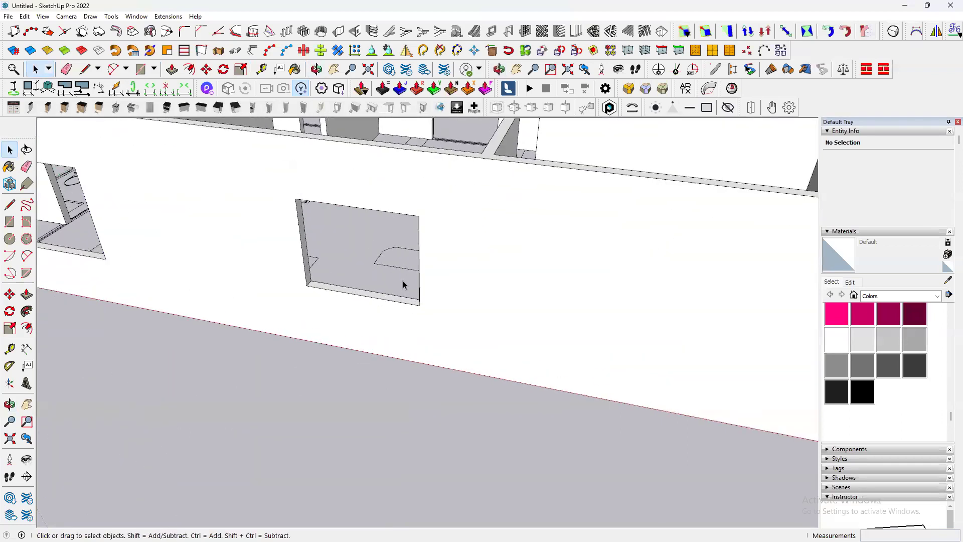
scroll(366, 354, down, 2)
scroll(369, 351, up, 3)
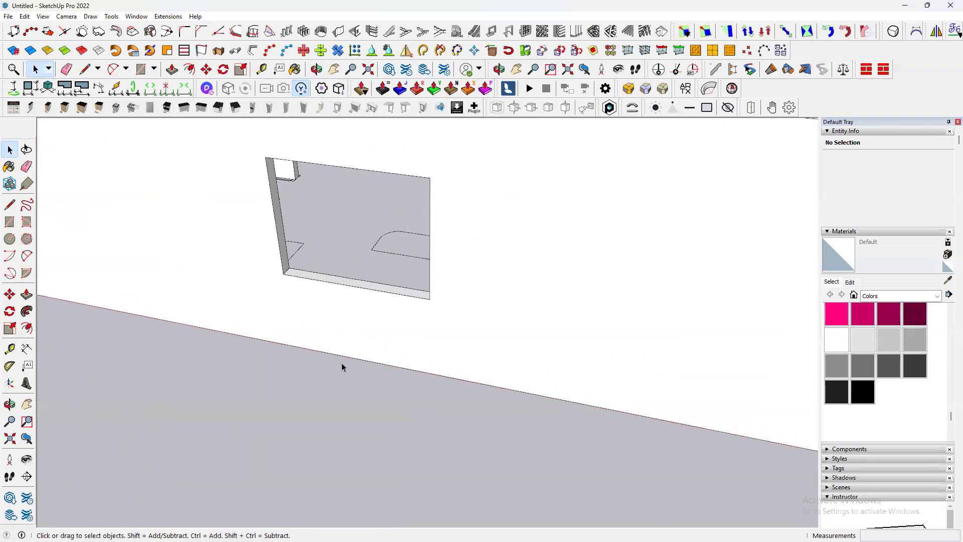
scroll(341, 365, down, 4)
scroll(379, 297, up, 3)
scroll(456, 326, down, 5)
middle_drag(456, 327, 245, 306)
scroll(379, 350, up, 3)
scroll(612, 275, down, 4)
scroll(610, 246, up, 4)
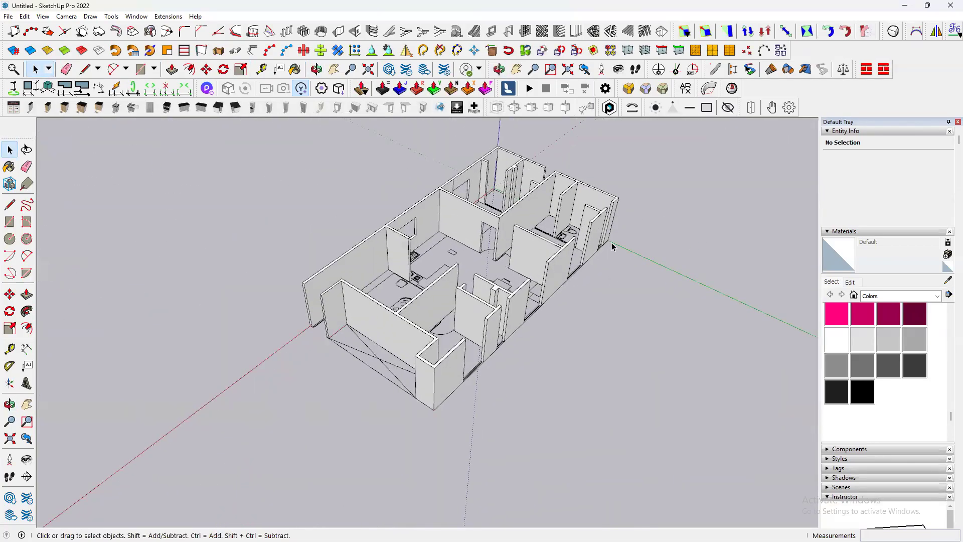
scroll(692, 287, down, 2)
middle_drag(693, 287, 577, 260)
scroll(446, 215, up, 4)
scroll(431, 271, down, 5)
scroll(444, 382, up, 4)
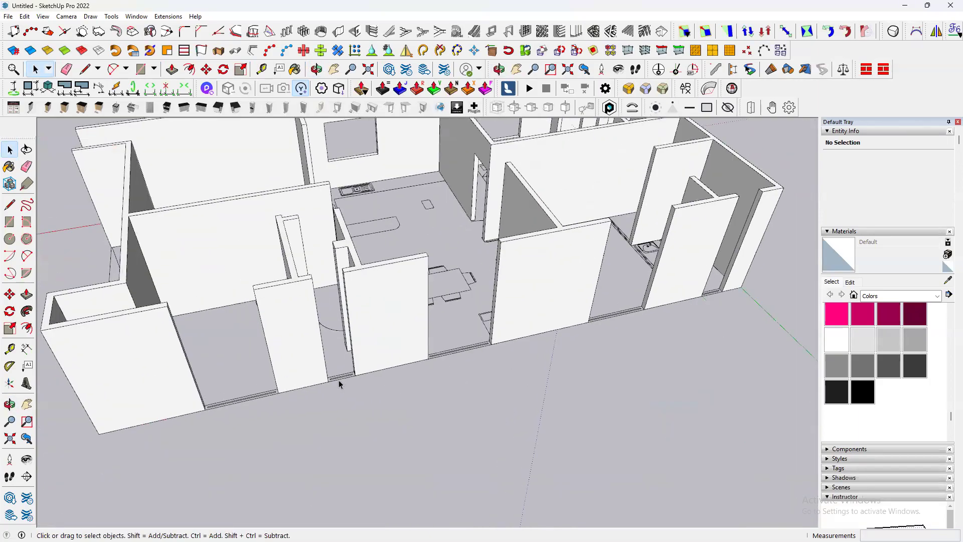
- Copy the bottom edge of the wall end at the narrow window gap in the outer wall upward by 5 feet
scroll(339, 380, up, 2)
scroll(404, 378, down, 3)
middle_drag(404, 377, 330, 351)
scroll(331, 350, up, 4)
scroll(315, 362, up, 5)
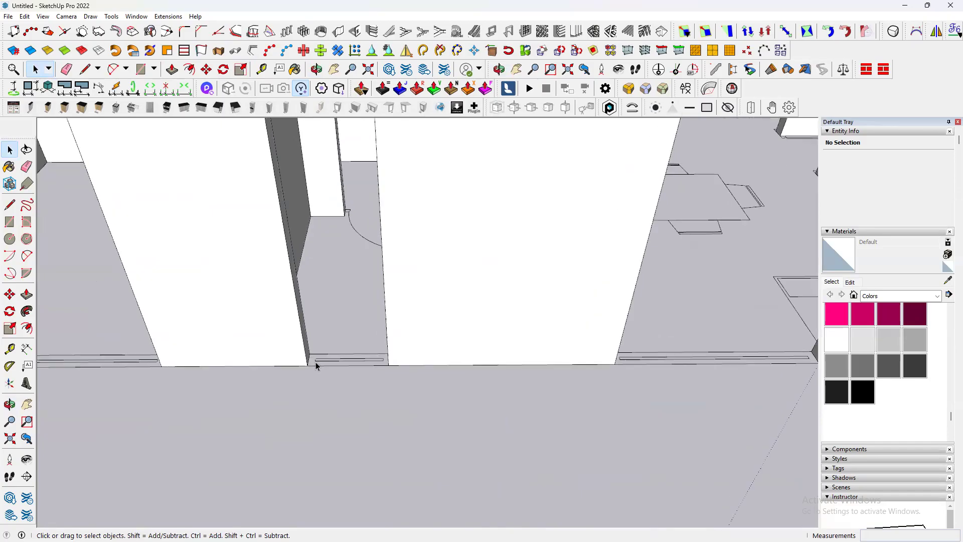
scroll(401, 350, down, 1)
middle_drag(402, 351, 323, 344)
scroll(331, 342, up, 4)
middle_click(333, 341)
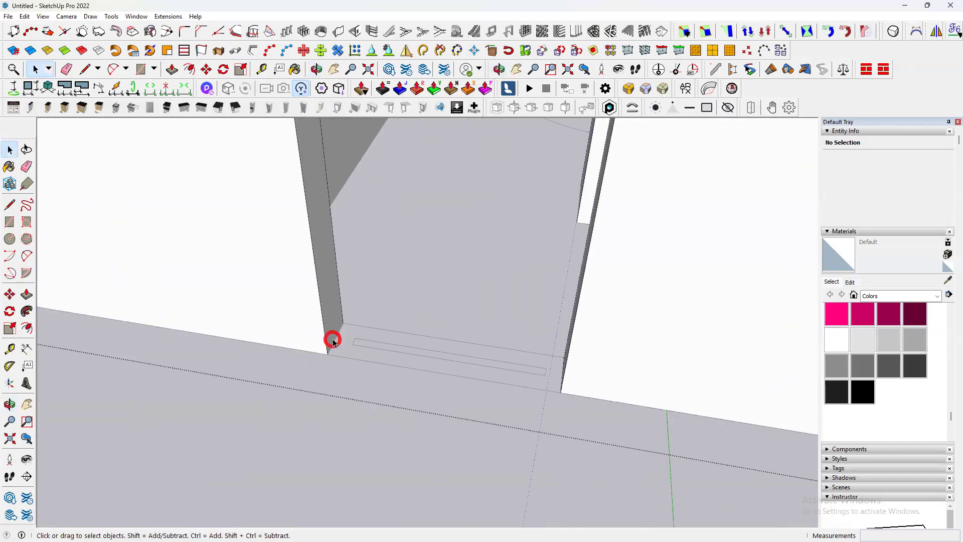
scroll(333, 342, up, 4)
click(333, 344)
key(m)
click(326, 357)
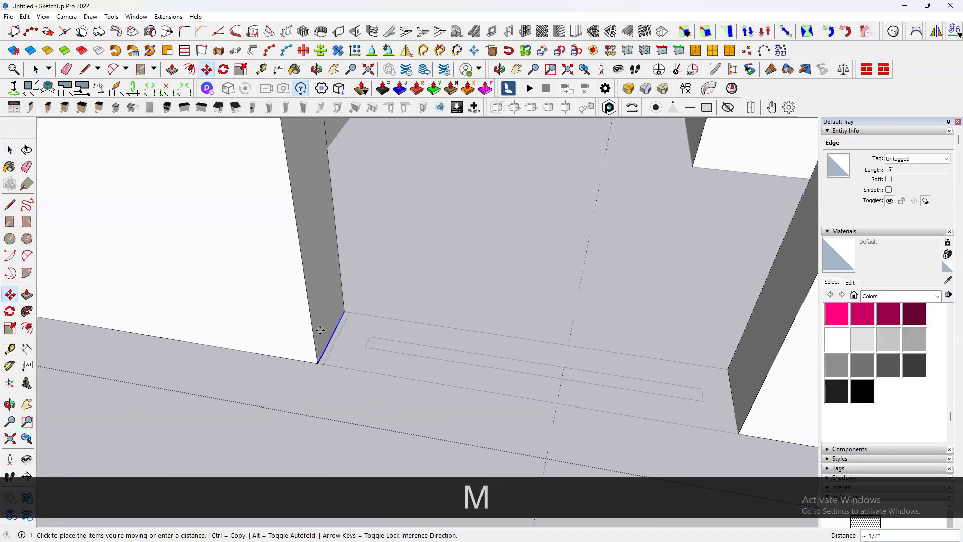
key(ctrl)
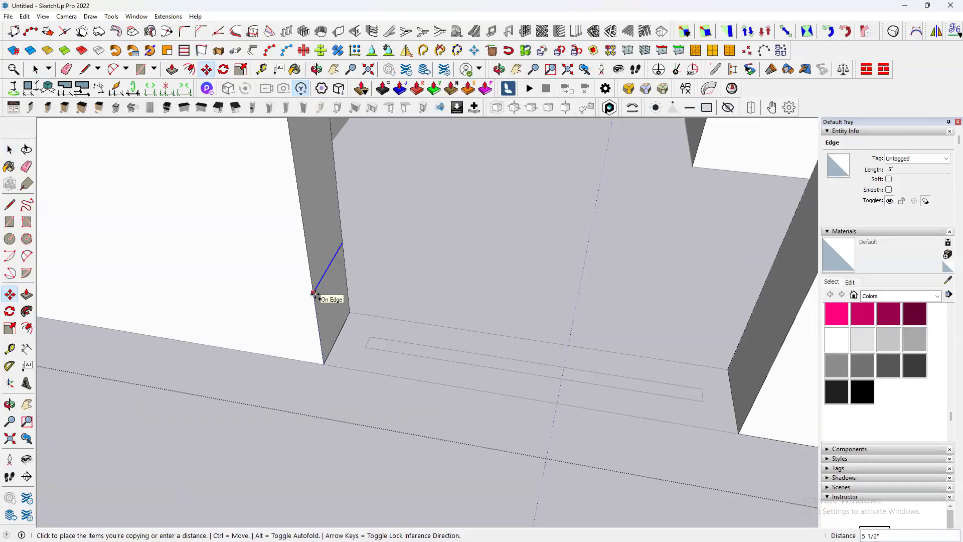
text(5')
key(Return)
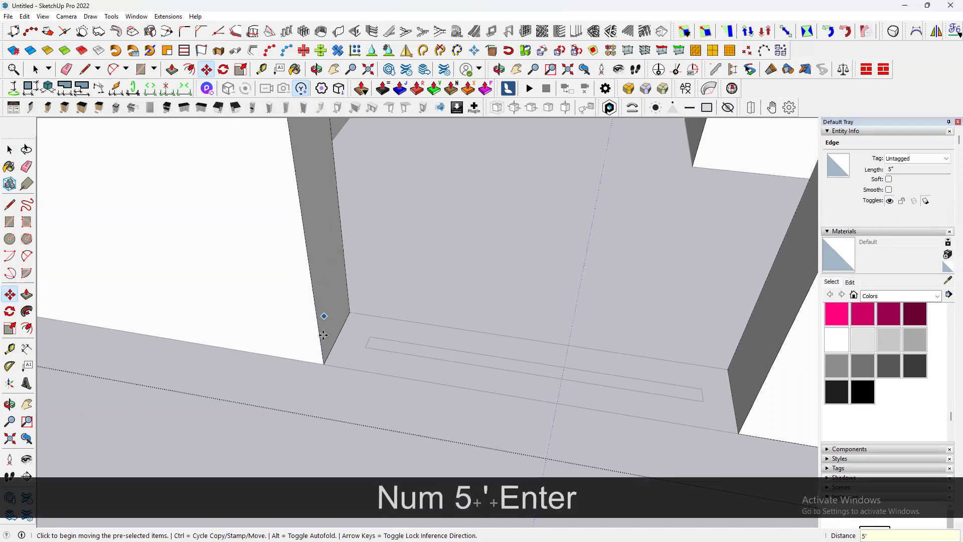
- Copy the 5-foot edge on the same wall end upward by another 24 inches
scroll(323, 334, down, 4)
scroll(311, 221, up, 3)
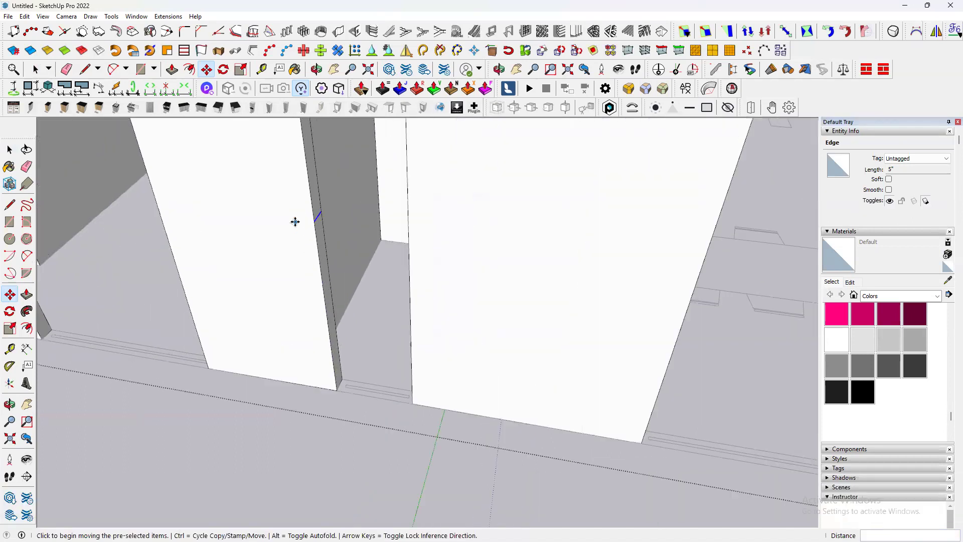
key(ctrl)
text(24)
key(Return)
scroll(326, 236, down, 2)
scroll(329, 247, down, 3)
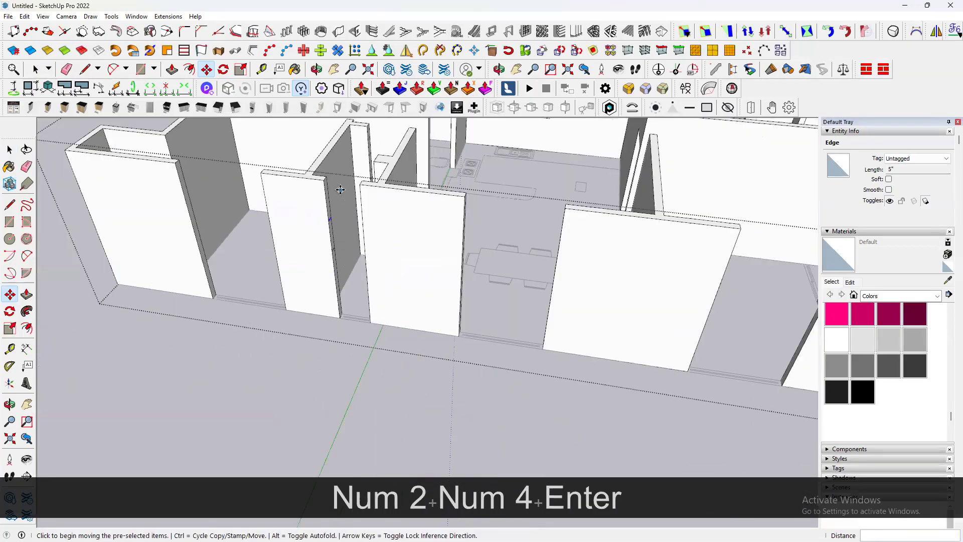
- Extrude the wall-end faces above and below the marked edges across the narrow window gap to the opposite wall
key(space)
scroll(317, 210, up, 4)
click(310, 211)
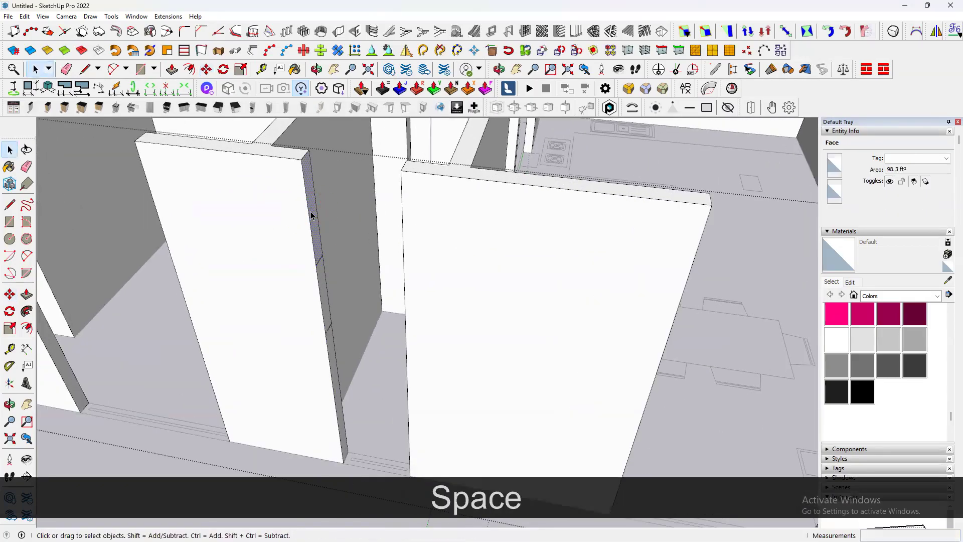
key(p)
click(311, 212)
click(400, 172)
scroll(338, 383, up, 3)
click(364, 337)
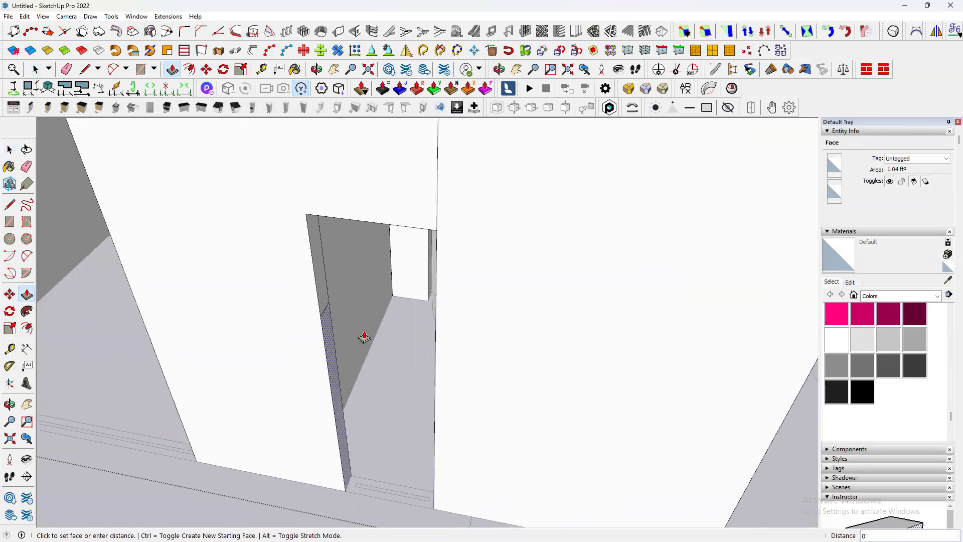
click(437, 230)
- Erase the seam edges beside the small window on the outer wall face and the wall top
scroll(362, 331, up, 2)
scroll(362, 331, down, 5)
middle_drag(393, 361, 428, 364)
key(e)
click(430, 377)
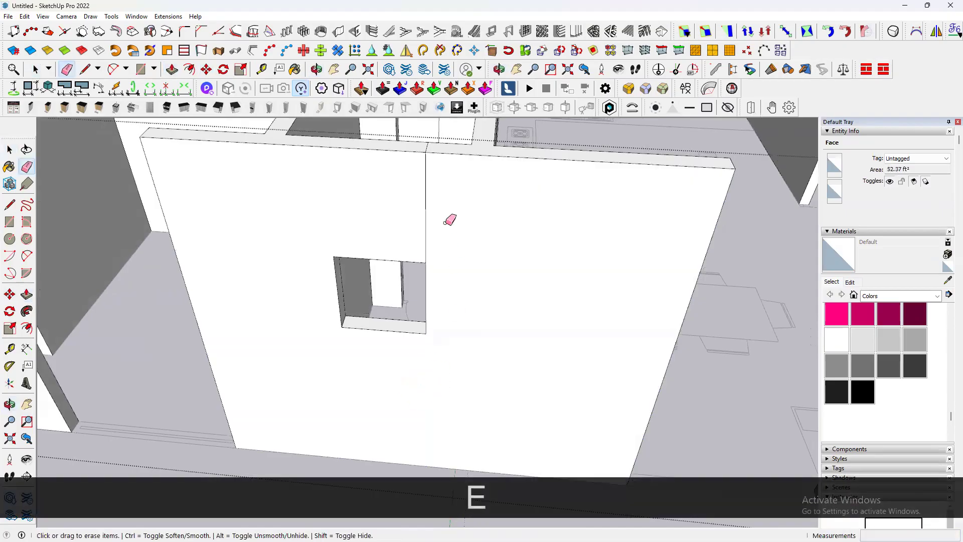
click(428, 213)
scroll(429, 146, up, 3)
scroll(429, 146, down, 5)
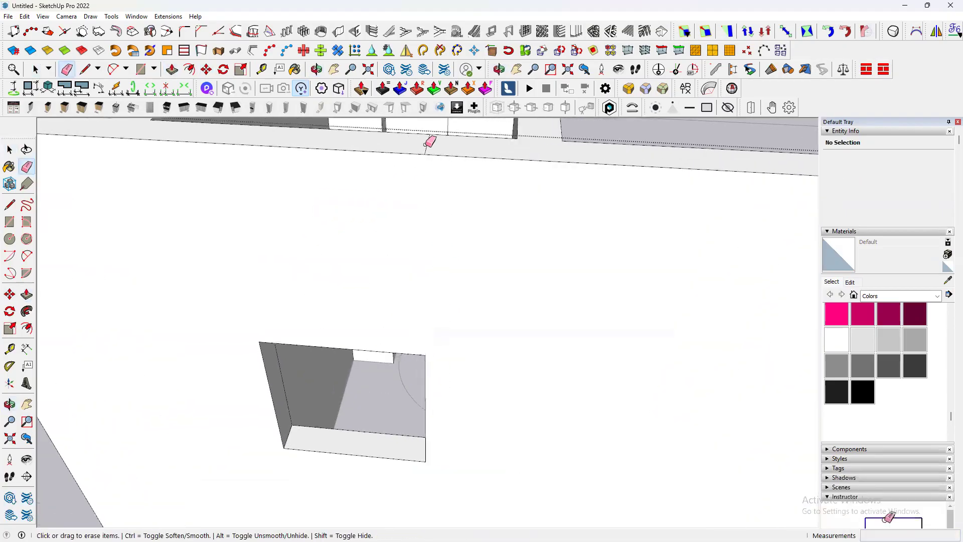
- Inspect the small window from inside its room and view the remaining wall gaps around the dining area
middle_drag(473, 275, 799, 490)
scroll(576, 242, up, 5)
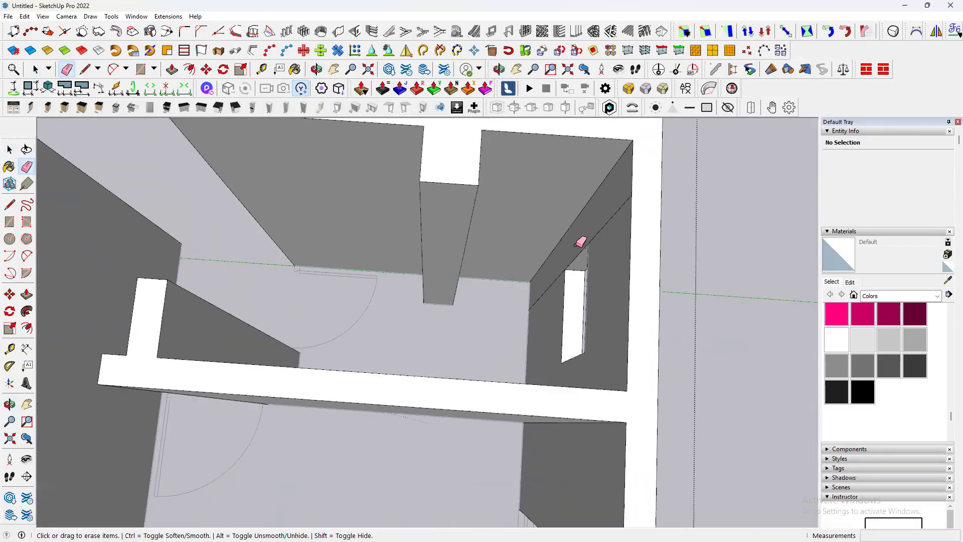
scroll(549, 294, up, 1)
scroll(550, 295, down, 5)
mouse_move(445, 356)
middle_down()
mouse_move(587, 260)
mouse_move(820, 205)
middle_up()
scroll(552, 208, down, 10)
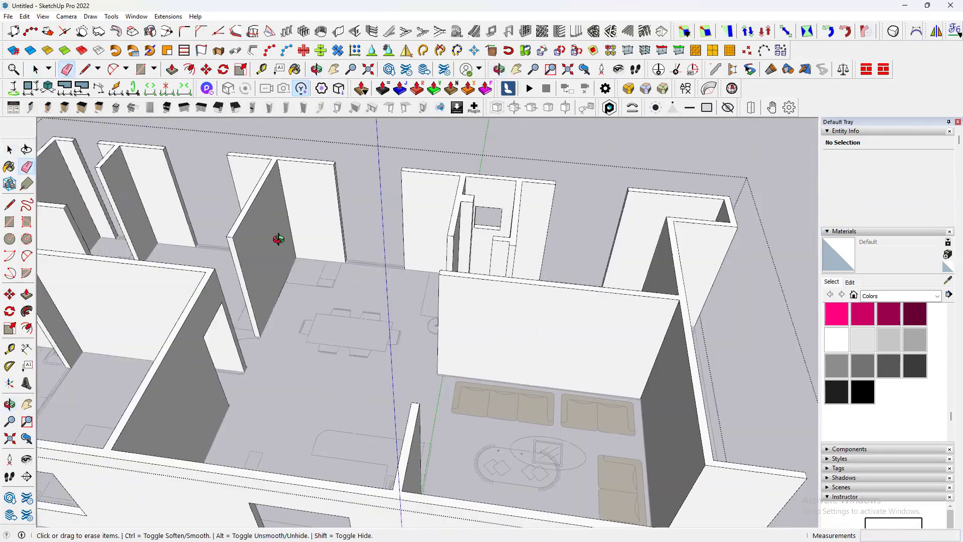
- Examine the window openings, door gaps and room walls throughout the house from several angles
key(space)
mouse_move(586, 323)
middle_down()
mouse_move(236, 279)
mouse_move(401, 173)
middle_up()
scroll(401, 173, up, 5)
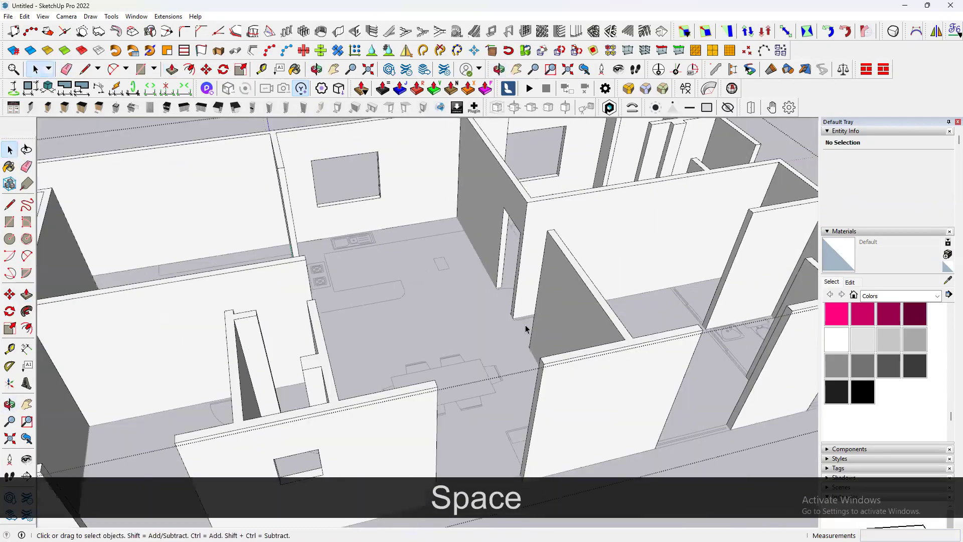
scroll(402, 200, down, 6)
scroll(414, 234, up, 6)
scroll(414, 234, down, 8)
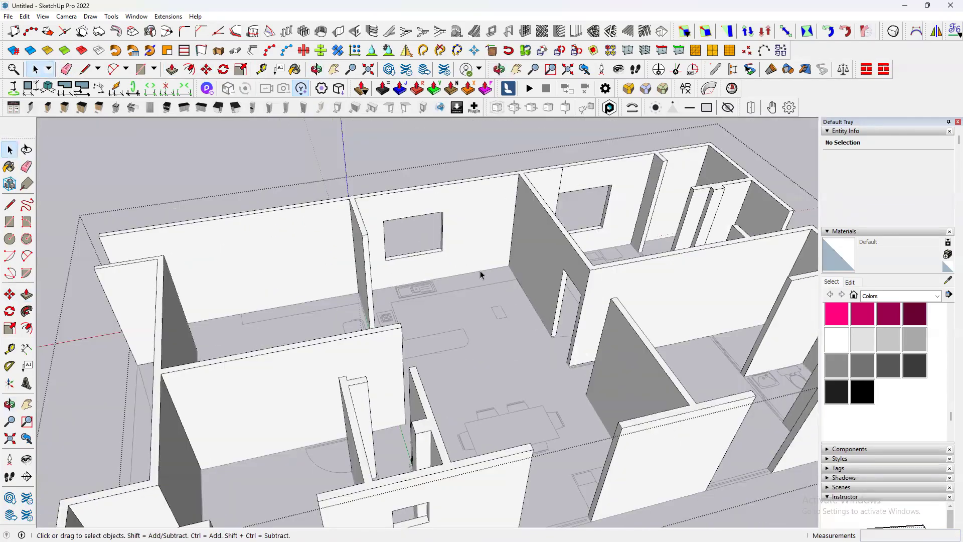
scroll(466, 259, up, 3)
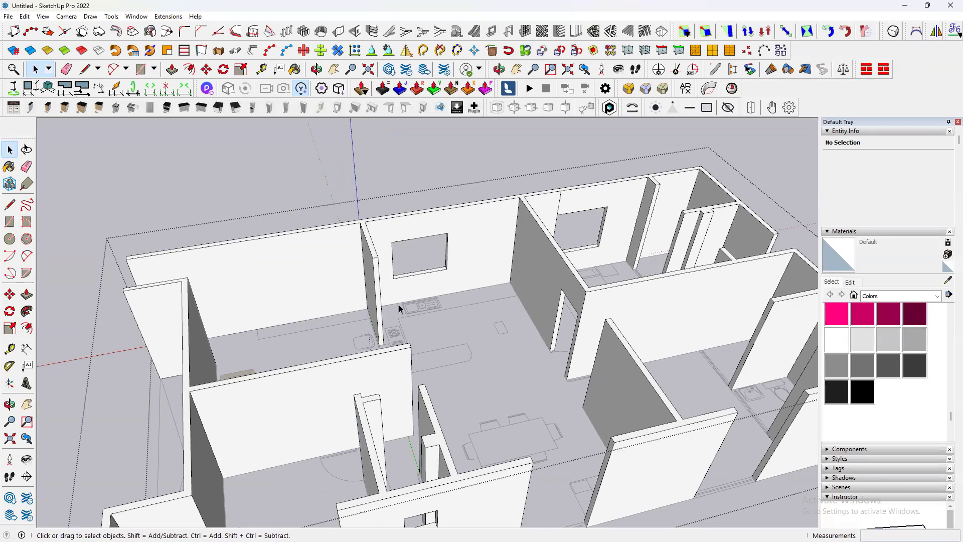
scroll(480, 195, down, 5)
middle_drag(480, 196, 408, 222)
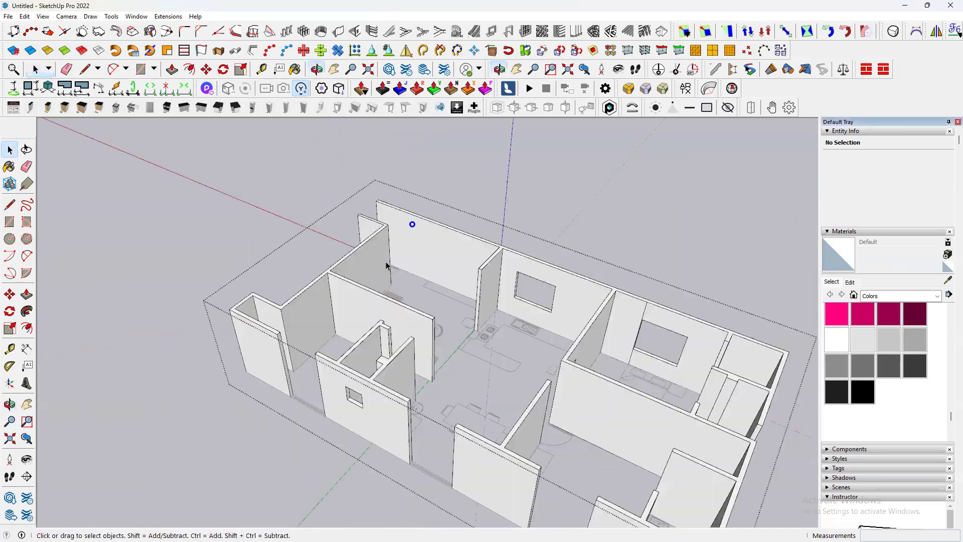
scroll(318, 354, up, 4)
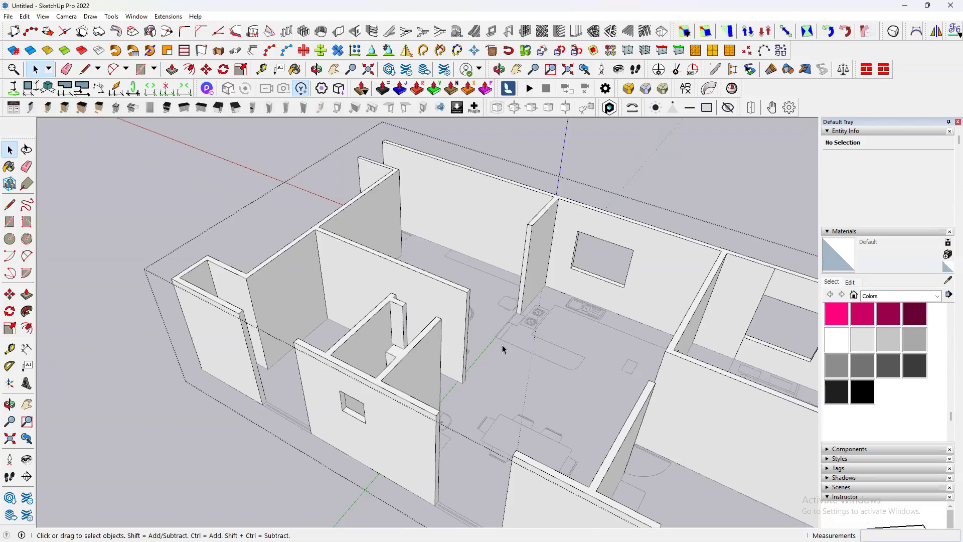
- Exit the wall group's editing mode
scroll(355, 329, down, 4)
middle_drag(471, 300, 604, 306)
key(Escape)
scroll(434, 266, up, 3)
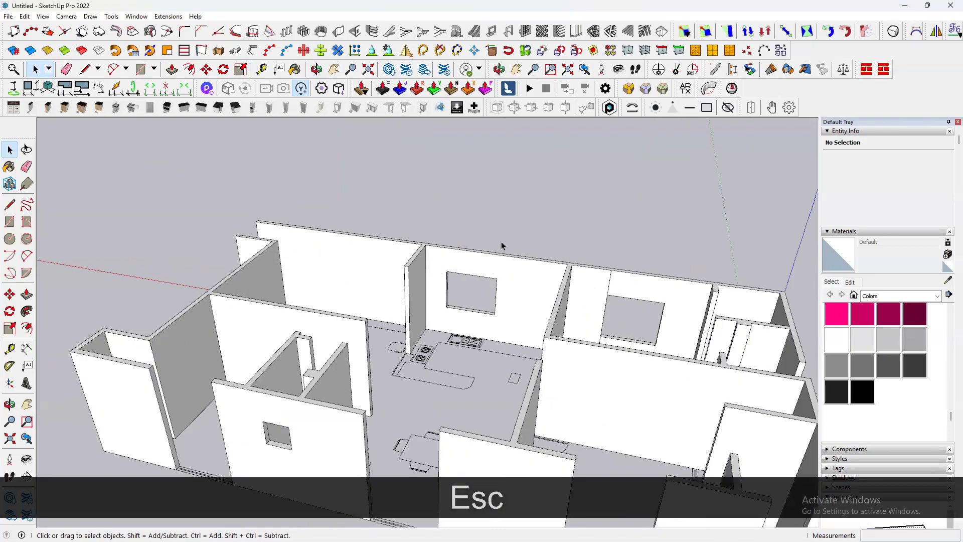
middle_drag(470, 333, 548, 343)
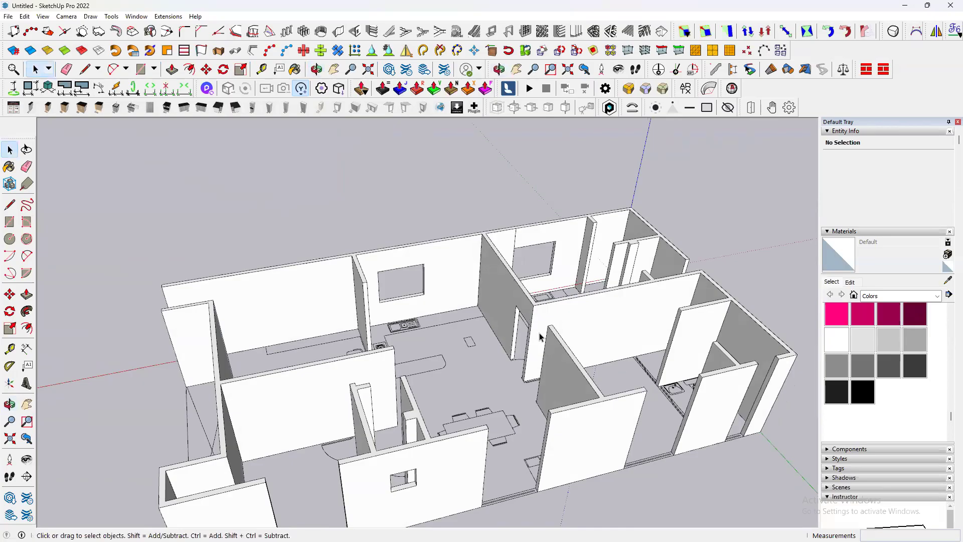
- Search 3D Warehouse for "sliding window"
click(390, 71)
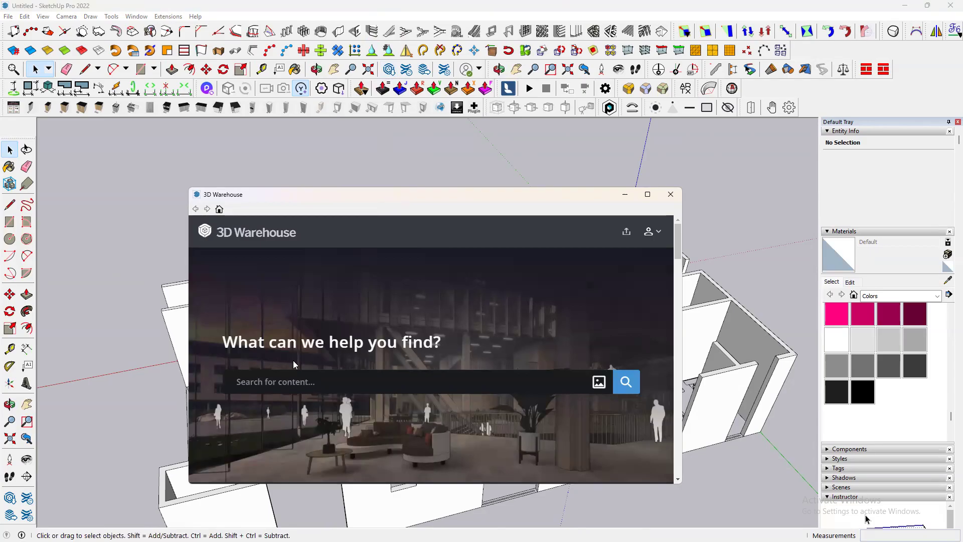
click(300, 351)
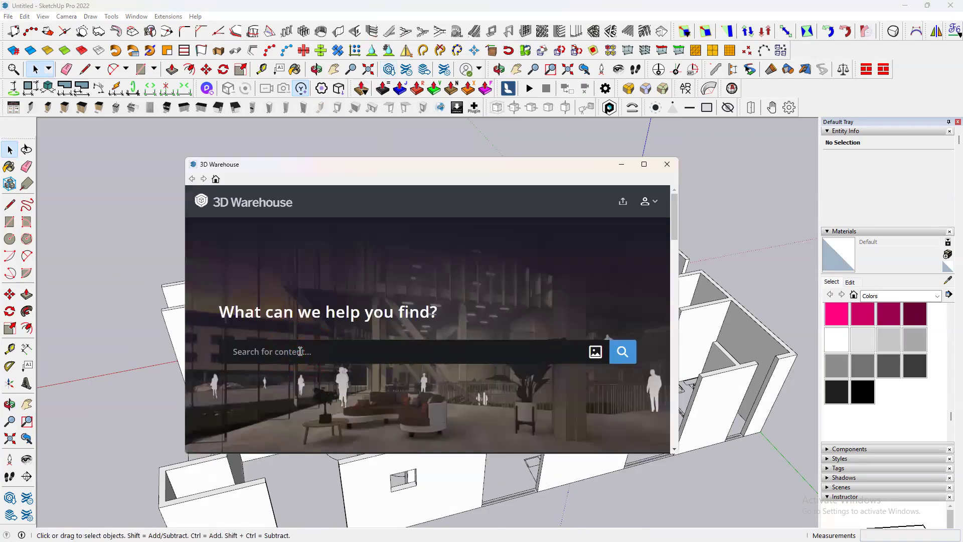
text(win)
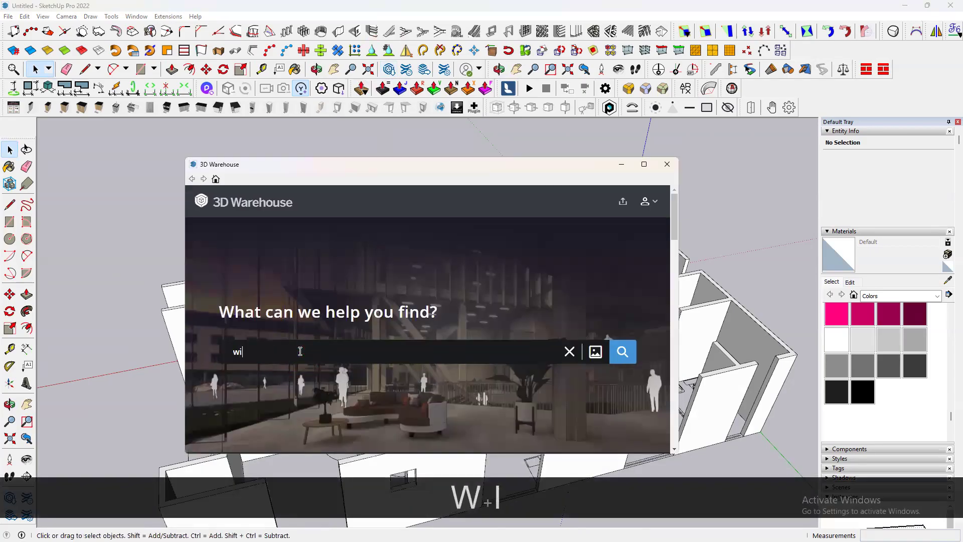
key(BackSpace)
key(BackSpace)
key(BackSpace)
text(sliding )
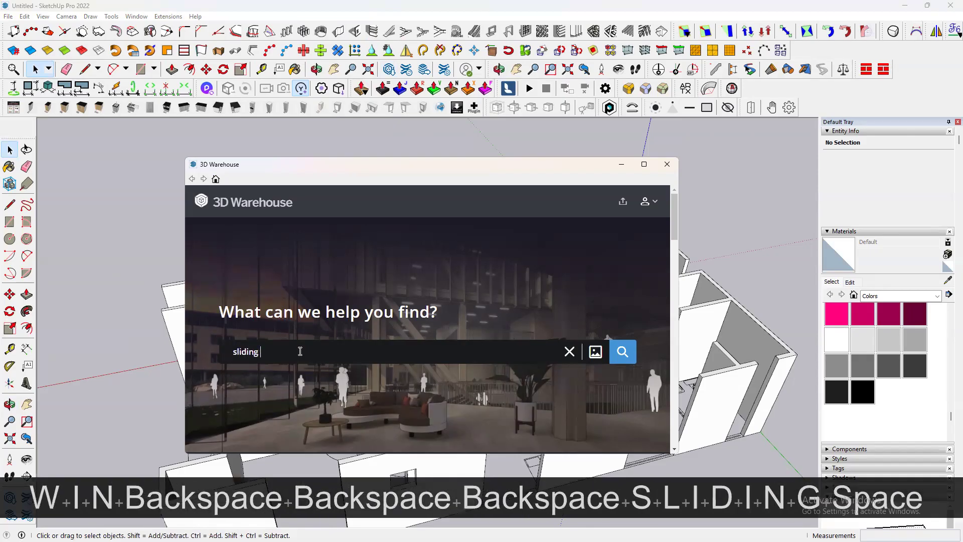
text(window)
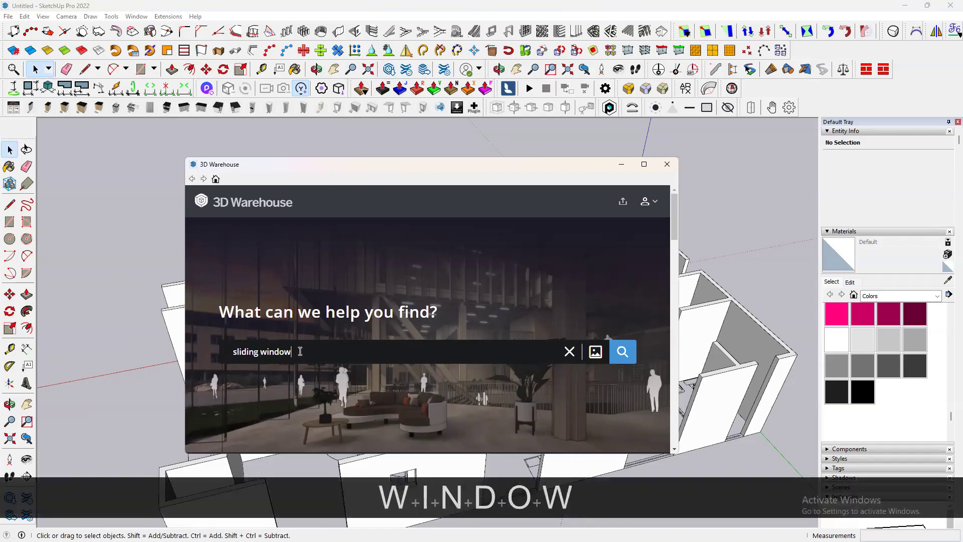
key(Return)
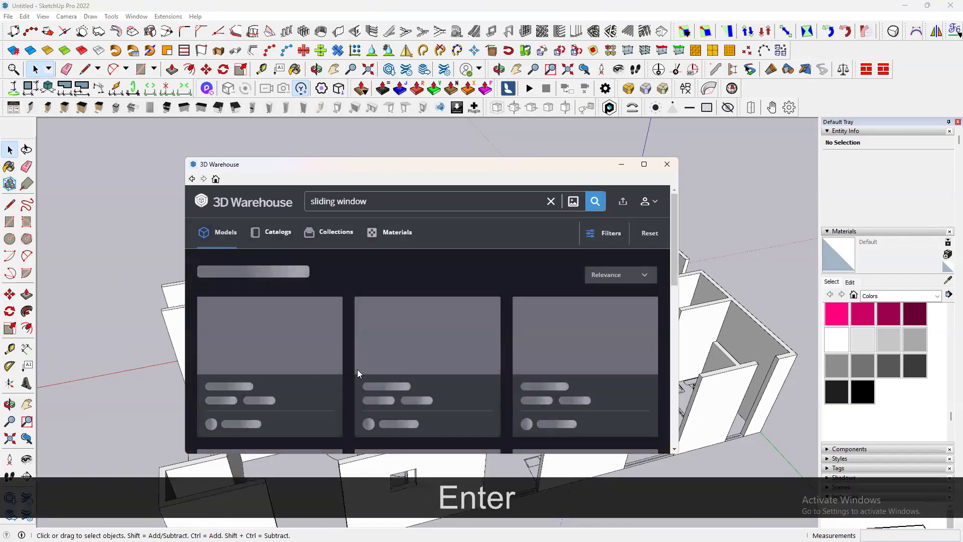
- Load the "Sliding window" model showing two white-framed windows on a green background directly into the current model
scroll(395, 358, down, 5)
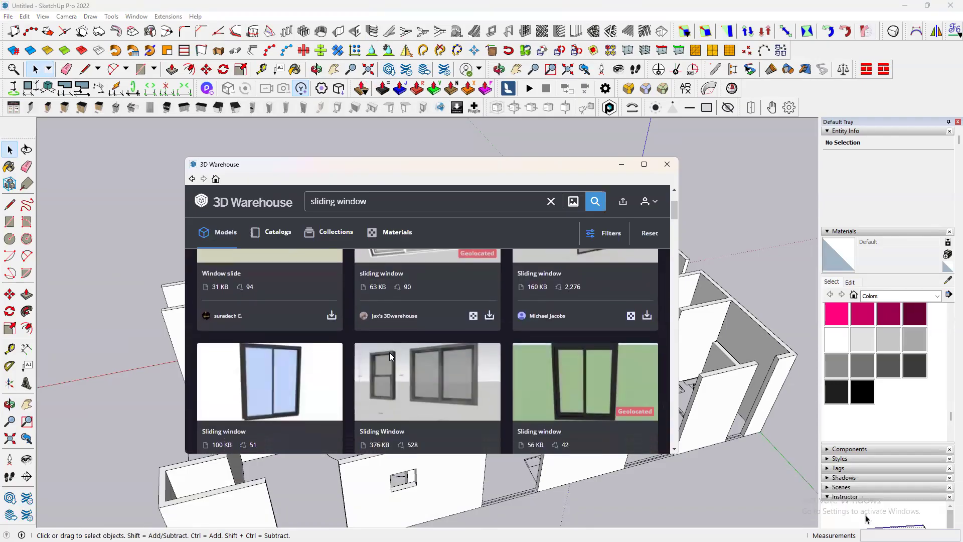
scroll(451, 349, down, 2)
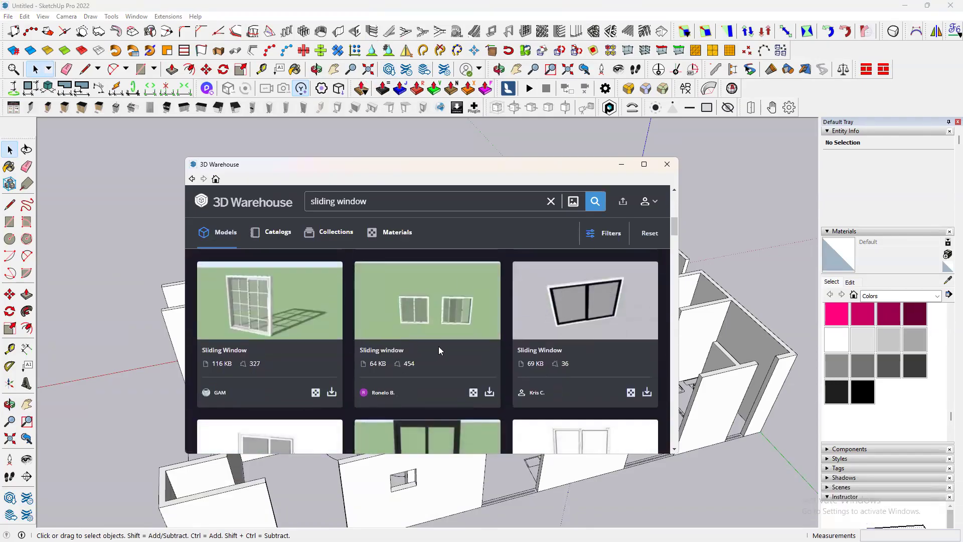
scroll(438, 347, down, 3)
scroll(396, 351, up, 3)
click(452, 329)
scroll(531, 340, down, 4)
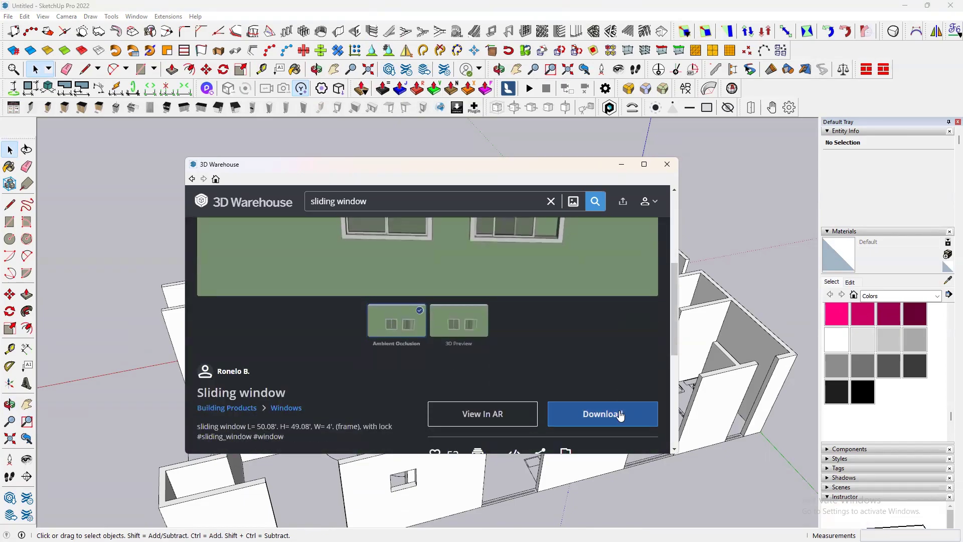
click(620, 414)
click(407, 333)
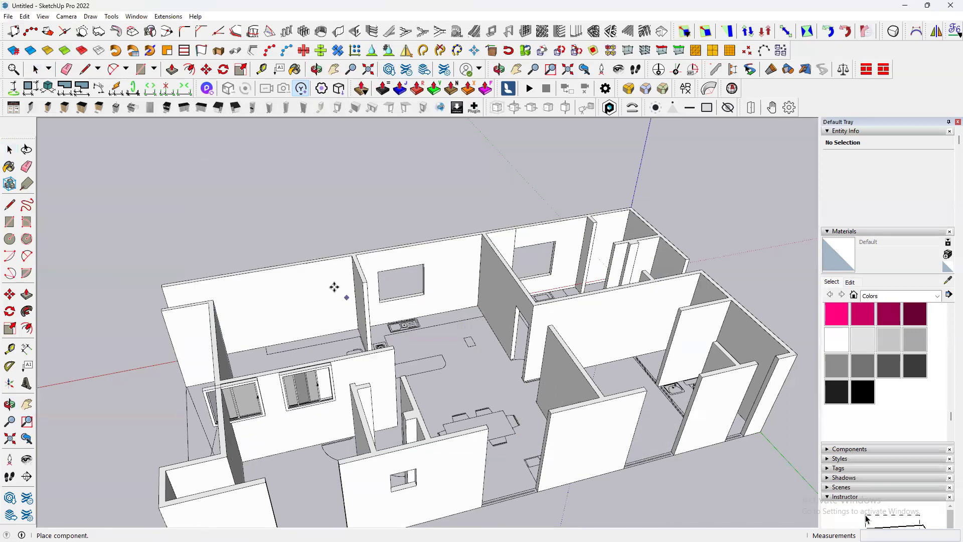
- Place the downloaded window component in the empty area outside the house near the red axis
scroll(334, 287, down, 5)
click(327, 279)
scroll(326, 334, up, 5)
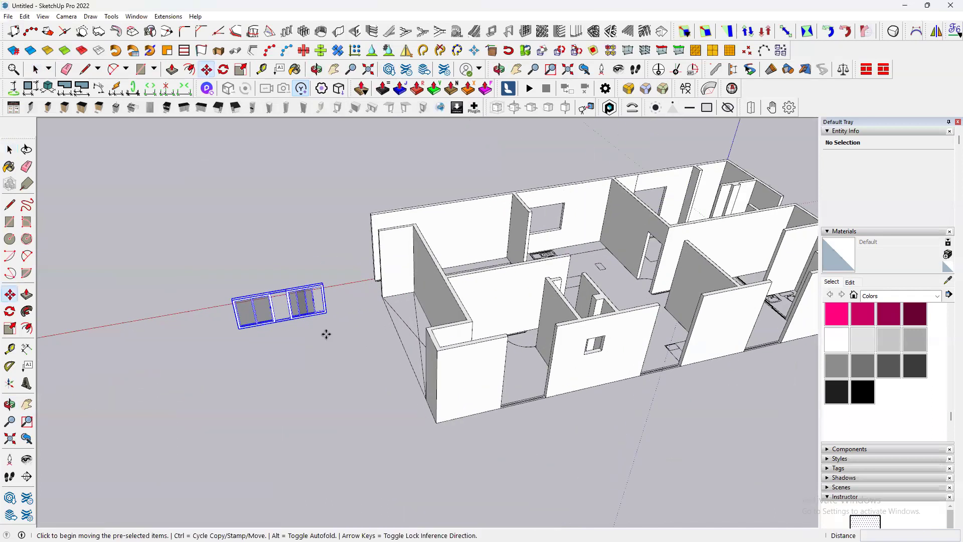
scroll(323, 333, up, 2)
scroll(321, 346, down, 4)
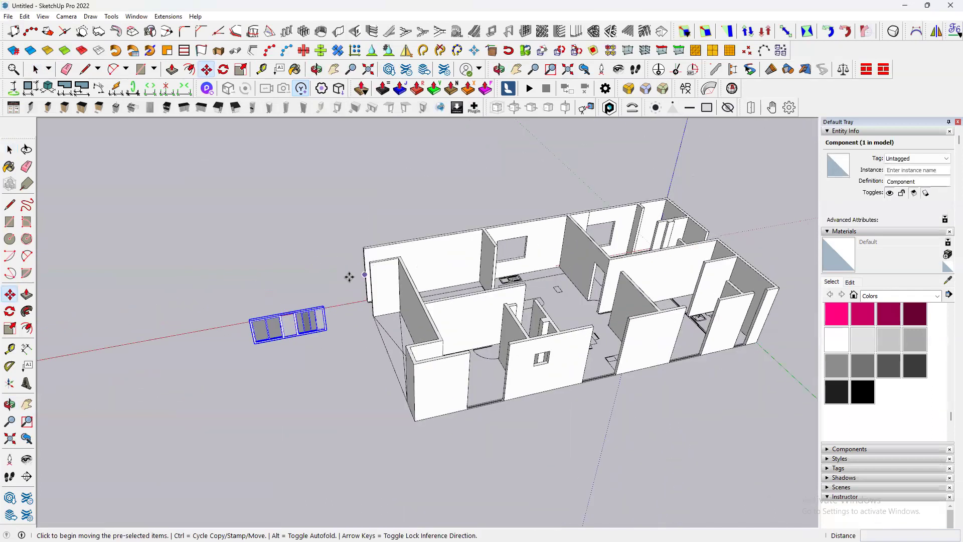
- Explode the sliding window component into its two separate window groups
scroll(305, 320, up, 5)
scroll(316, 401, down, 2)
middle_drag(301, 393, 465, 266)
scroll(351, 323, up, 5)
key(space)
scroll(356, 332, down, 3)
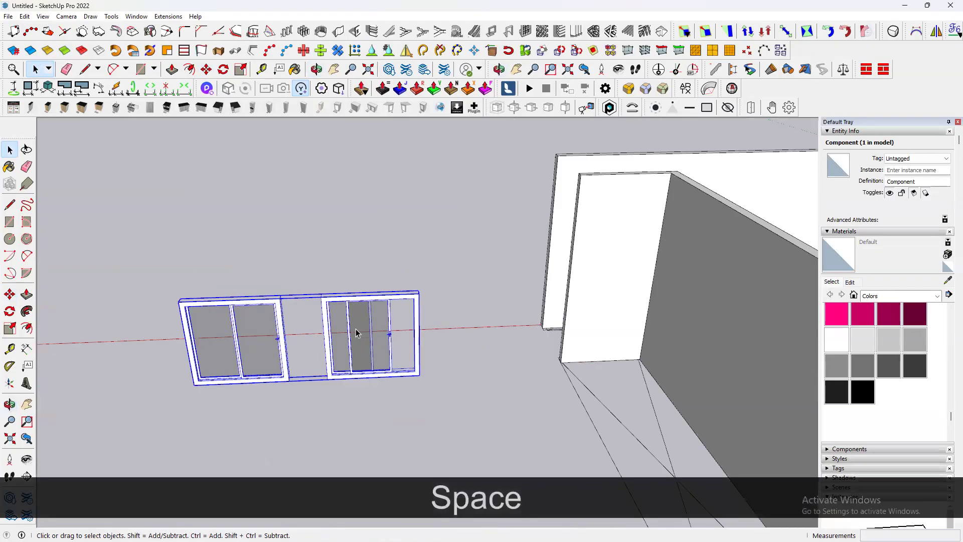
right_click(356, 334)
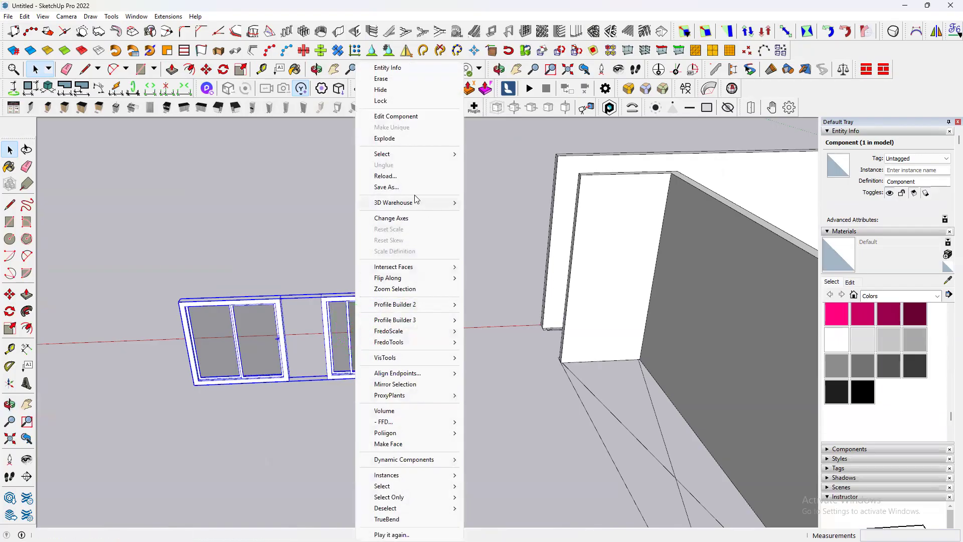
click(402, 142)
scroll(395, 360, up, 3)
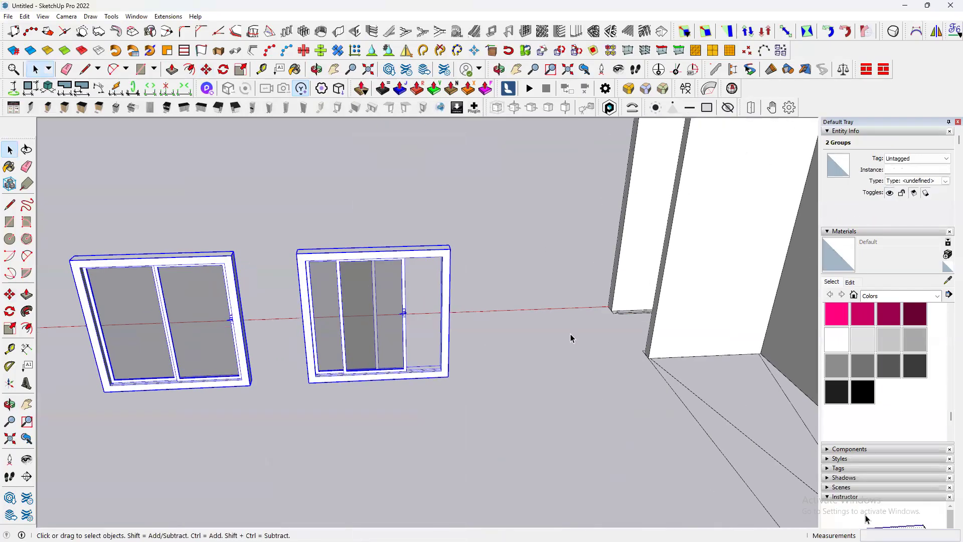
- Move the partly open sliding window by its lower front corner to the lower corner of the kitchen window opening above the sink
scroll(571, 336, down, 2)
scroll(384, 367, up, 5)
click(393, 355)
scroll(391, 357, up, 6)
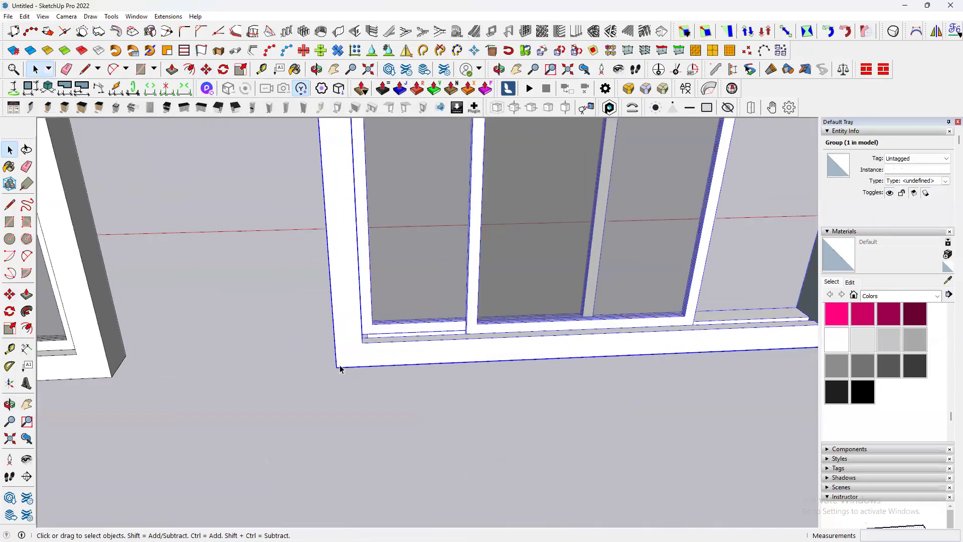
scroll(452, 367, down, 3)
scroll(443, 366, up, 4)
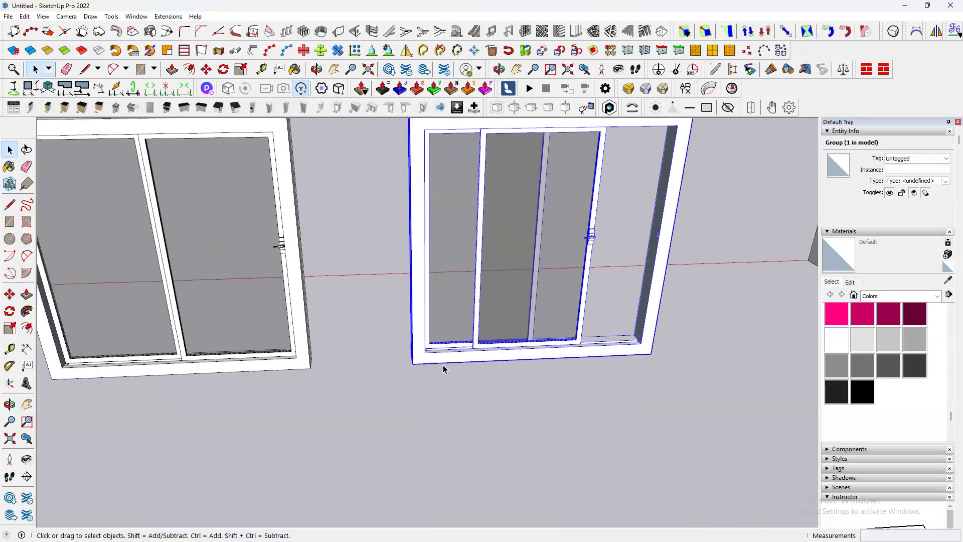
key(m)
scroll(388, 361, up, 2)
scroll(388, 362, up, 1)
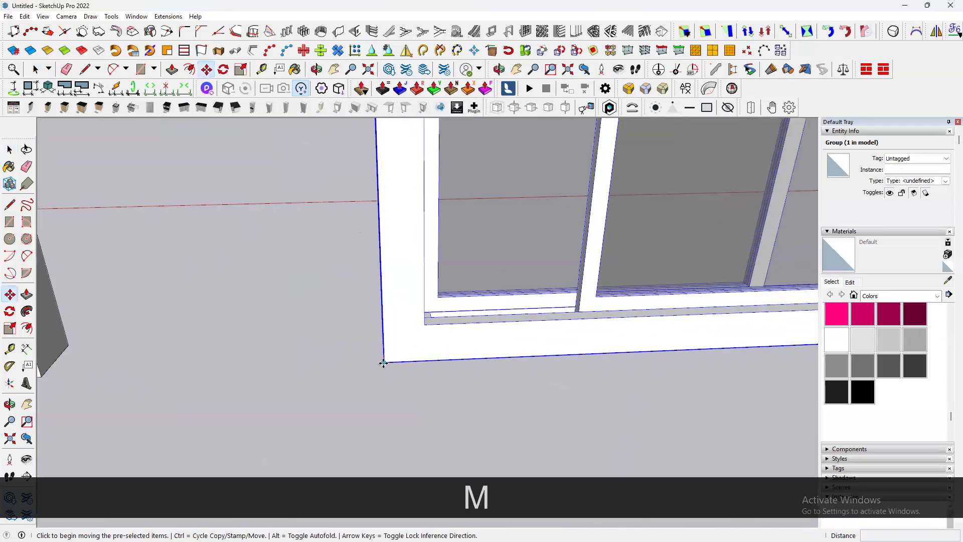
click(383, 362)
scroll(383, 362, down, 10)
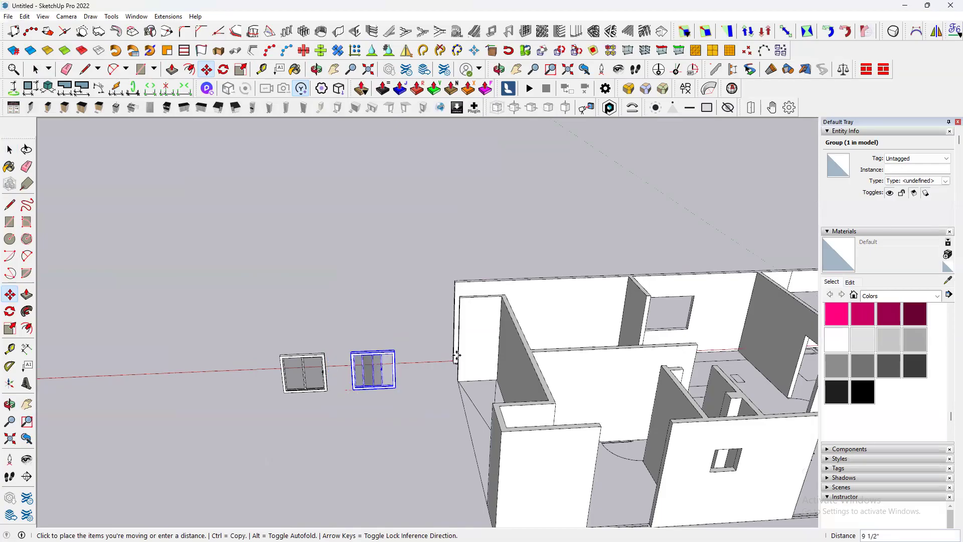
scroll(628, 339, up, 5)
scroll(553, 387, up, 5)
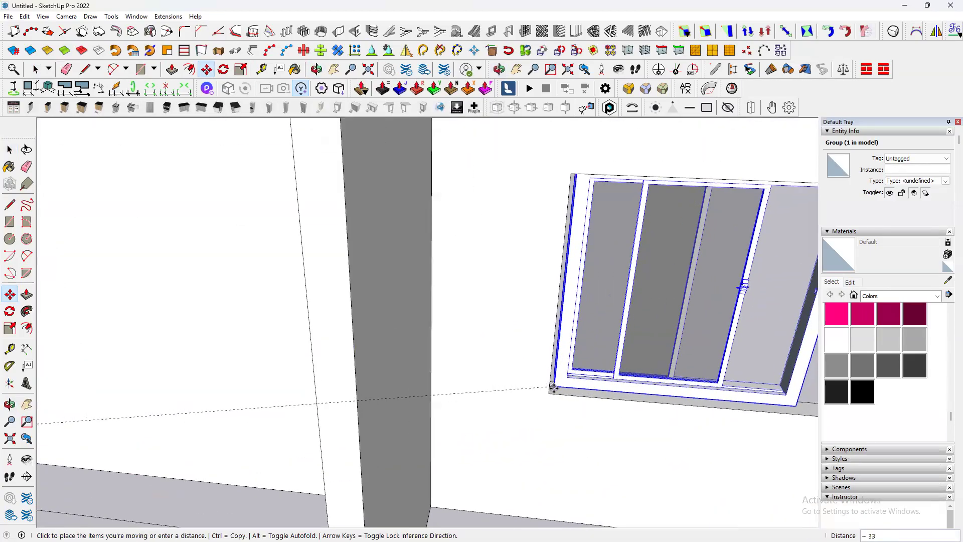
click(552, 388)
- Scale the sliding window's width along the red axis by about 1.20 to reach the far side of the kitchen opening
middle_drag(440, 396, 559, 344)
scroll(559, 311, down, 2)
scroll(533, 293, up, 1)
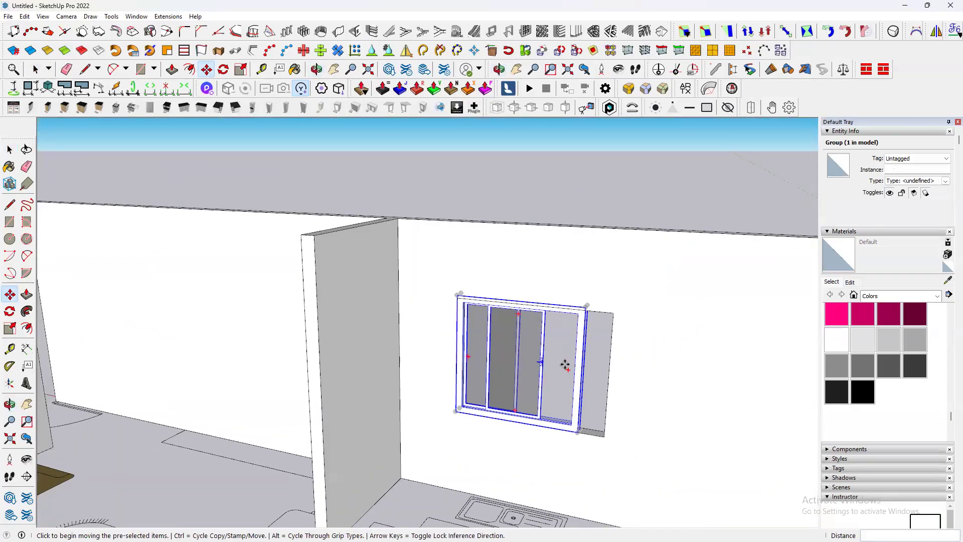
key(s)
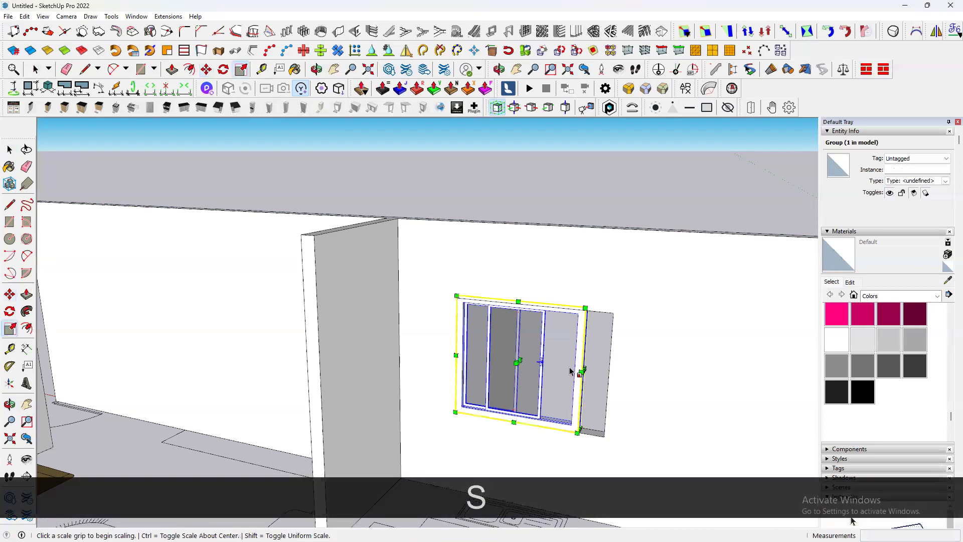
middle_drag(576, 370, 481, 296)
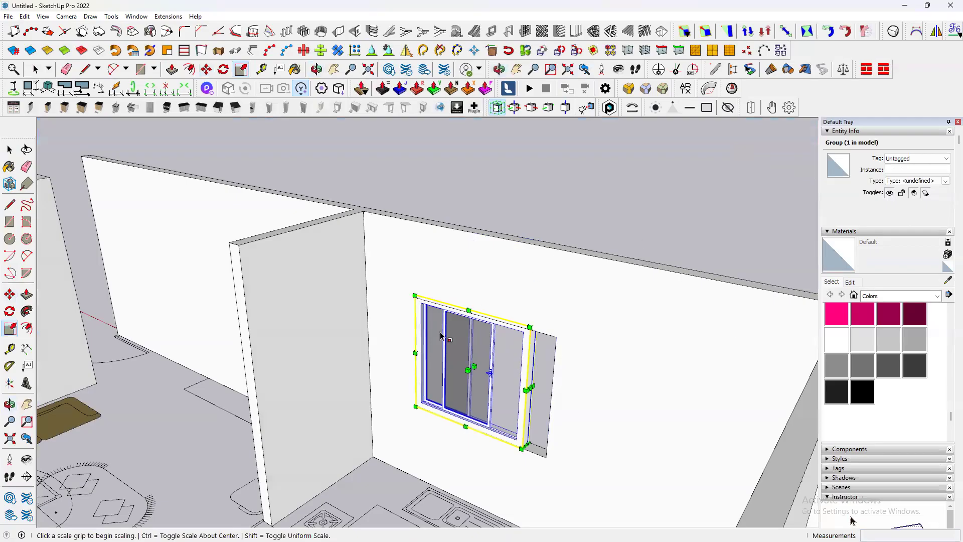
scroll(544, 383, up, 2)
scroll(512, 391, up, 2)
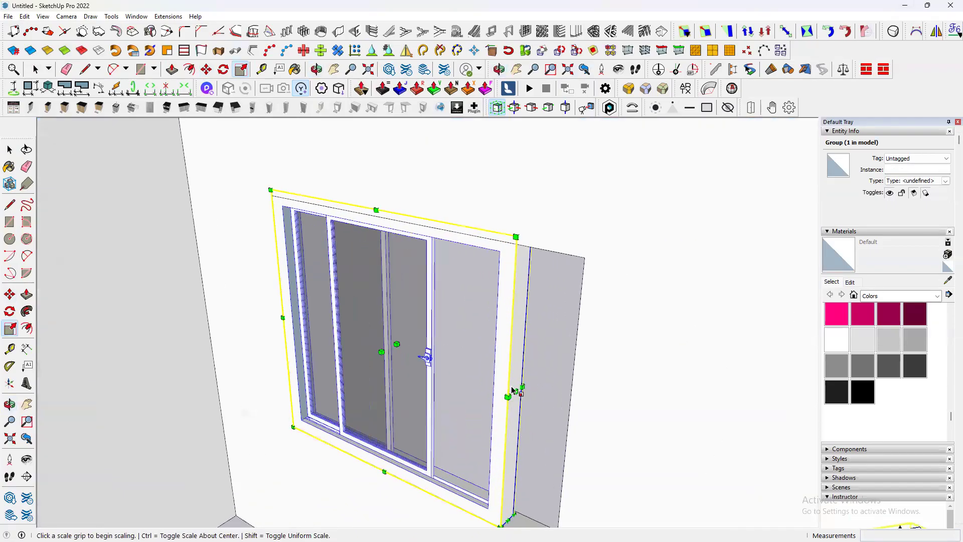
click(515, 390)
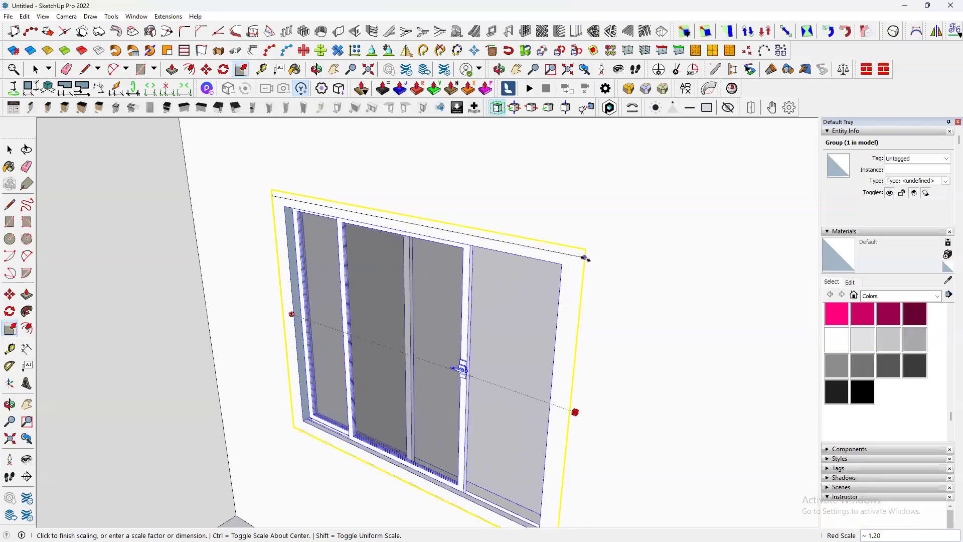
click(584, 257)
scroll(494, 280, down, 5)
scroll(495, 285, up, 5)
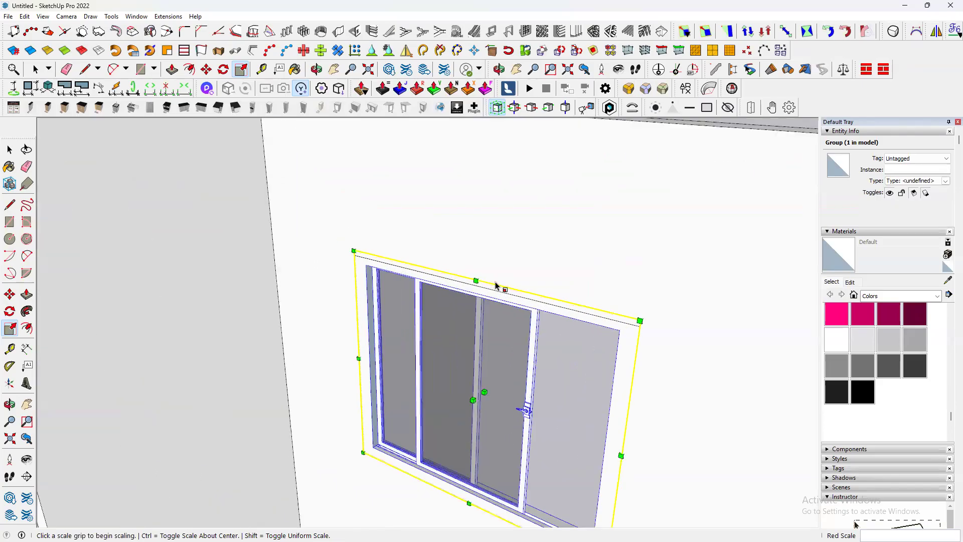
scroll(489, 281, up, 5)
middle_drag(481, 316, 588, 272)
scroll(496, 260, down, 2)
scroll(273, 300, down, 1)
scroll(585, 272, down, 4)
scroll(462, 286, up, 2)
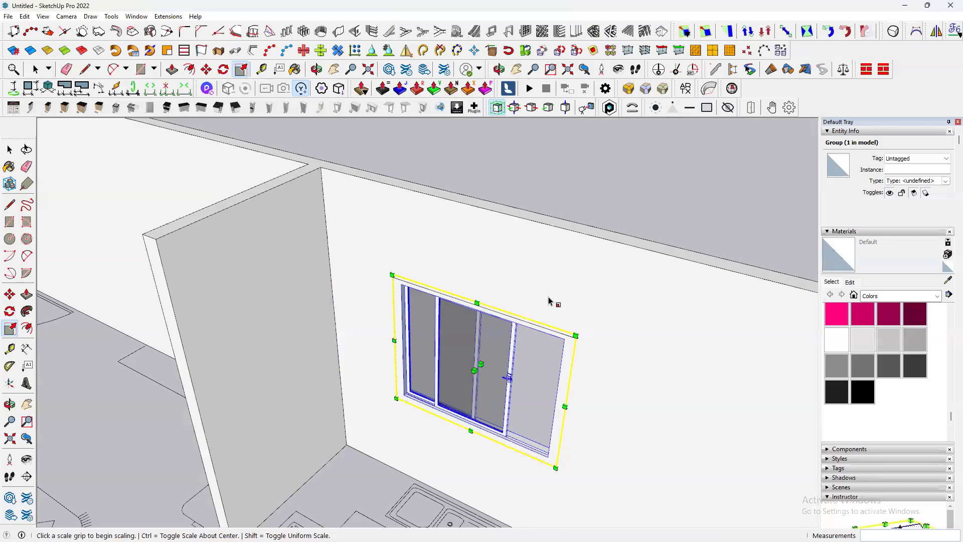
key(k)
scroll(549, 303, up, 5)
scroll(482, 283, down, 3)
scroll(468, 294, up, 3)
key(k)
key(k)
click(463, 301)
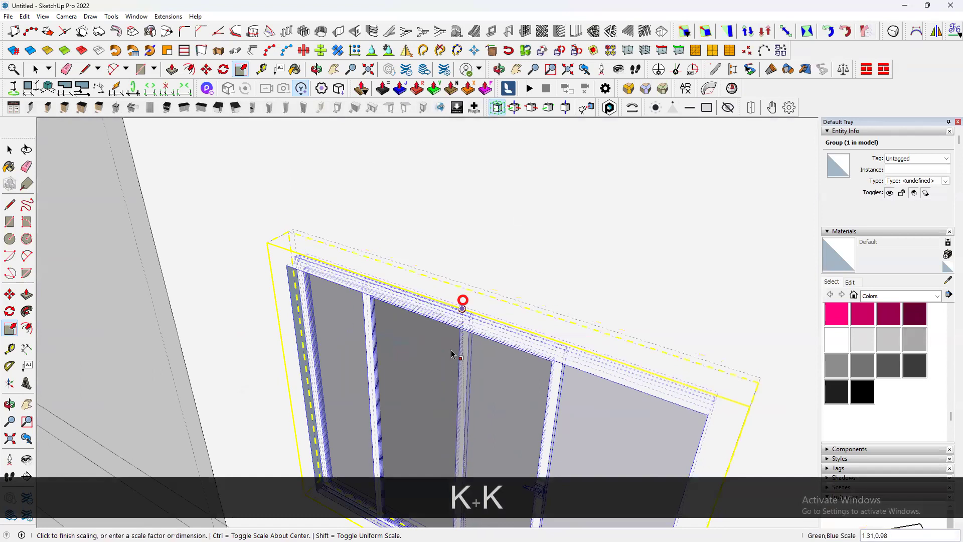
scroll(469, 296, down, 3)
scroll(468, 314, down, 3)
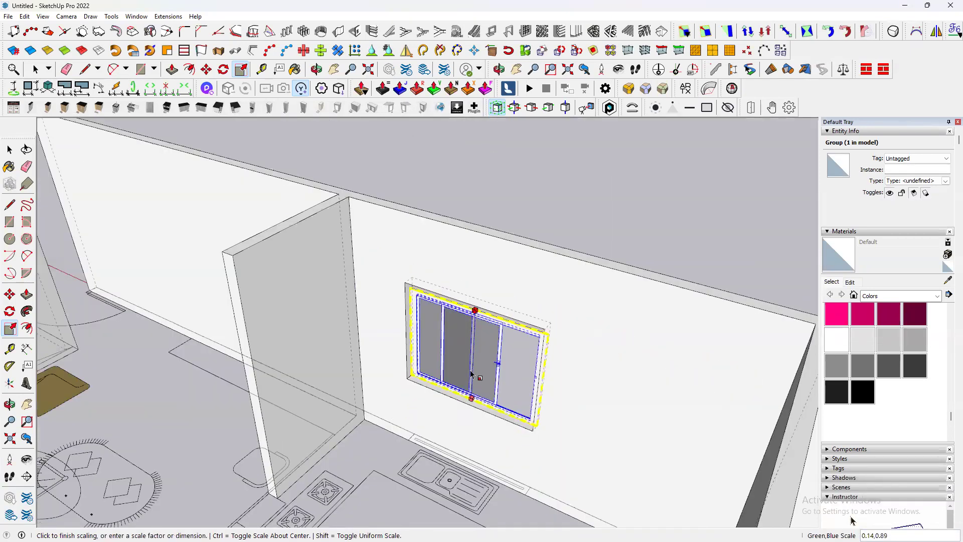
key(k)
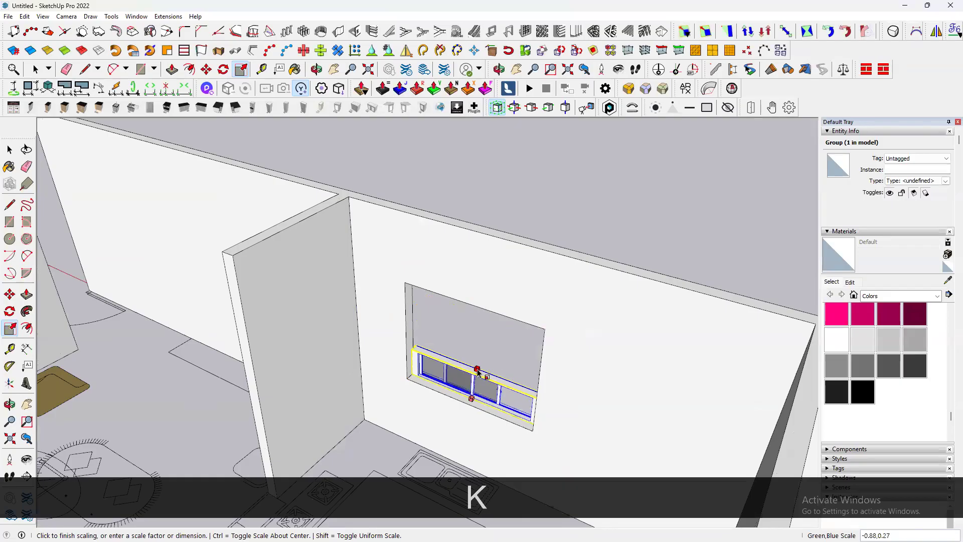
key(k)
scroll(469, 311, up, 2)
scroll(471, 311, up, 3)
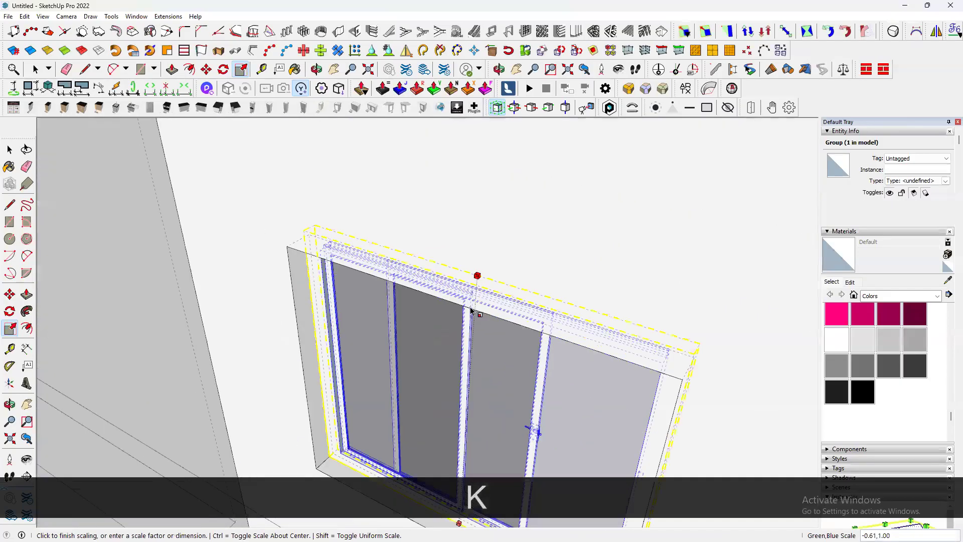
scroll(470, 311, up, 1)
key(space)
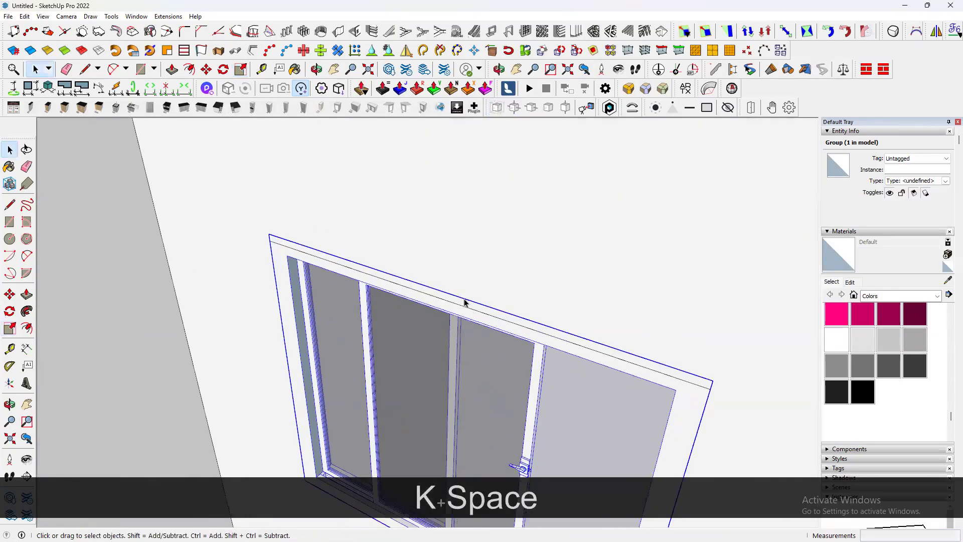
- Scale the kitchen window's height along the blue axis by about 0.98 to meet the top edge of its opening
scroll(467, 307, down, 5)
middle_drag(490, 269, 415, 273)
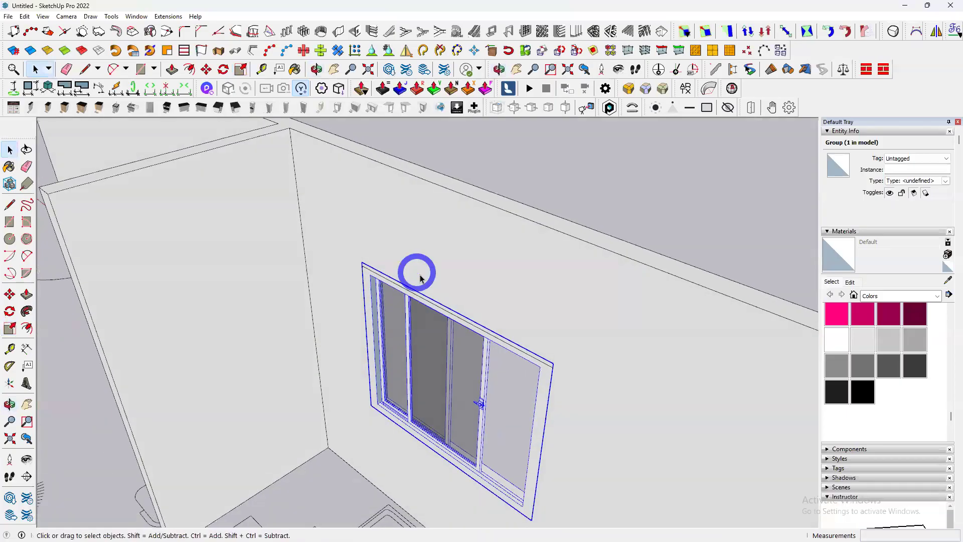
key(k)
scroll(467, 306, up, 3)
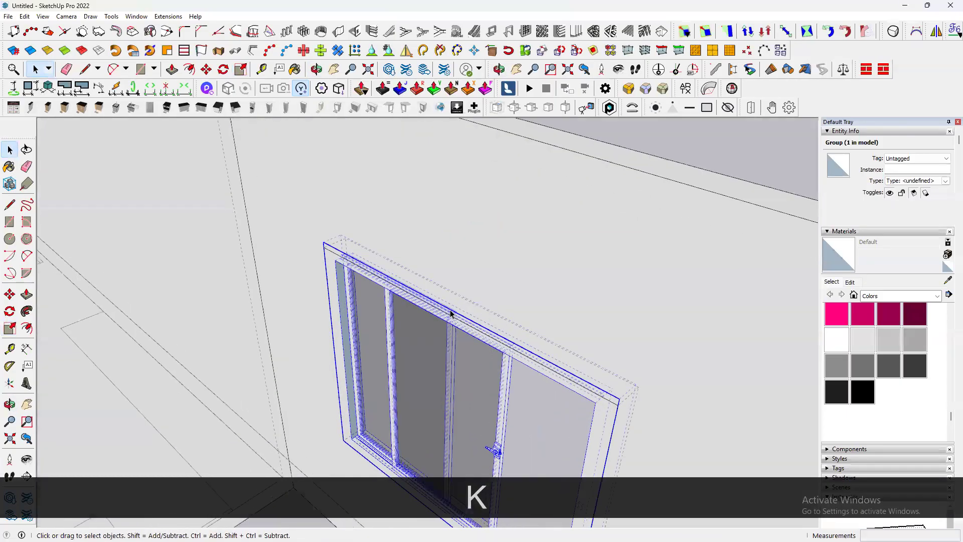
key(s)
click(455, 303)
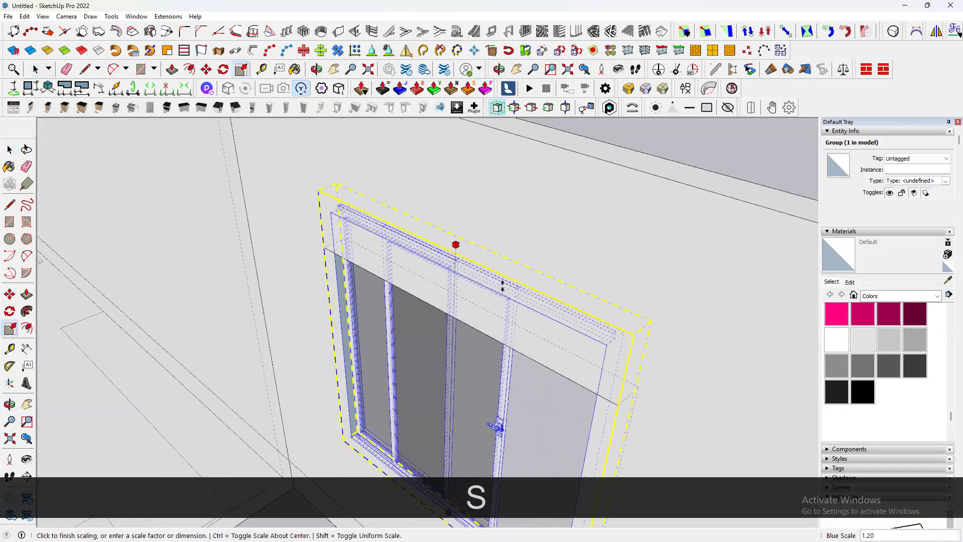
scroll(501, 286, down, 2)
click(568, 346)
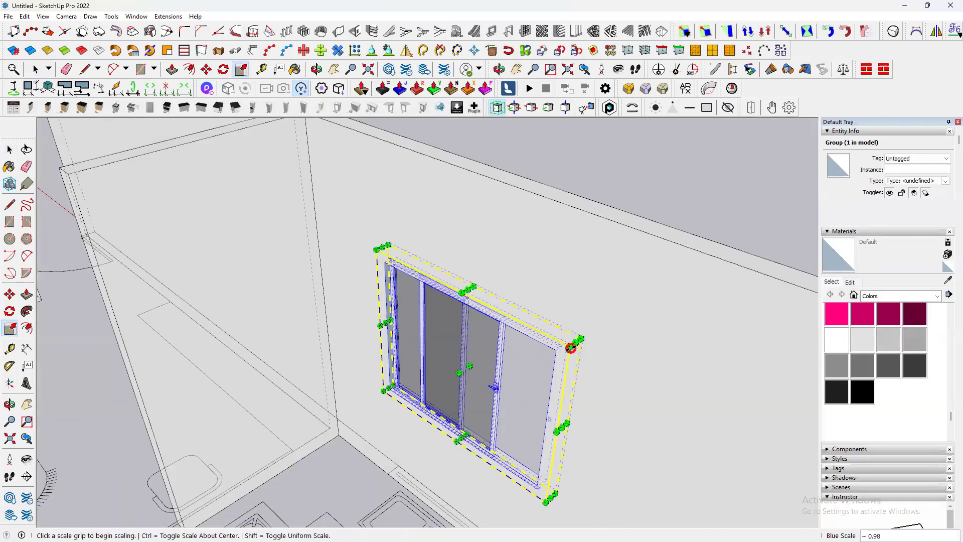
key(k)
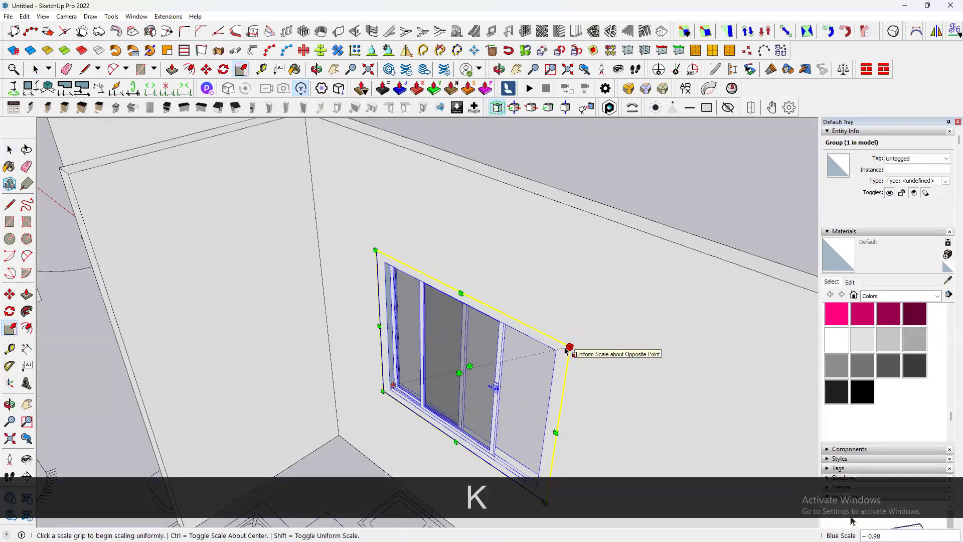
scroll(565, 348, down, 4)
key(space)
- Inside the kitchen window group, slide the sash with the handle about 1' 2" along its track to the closed position
scroll(610, 339, up, 4)
middle_drag(610, 339, 522, 316)
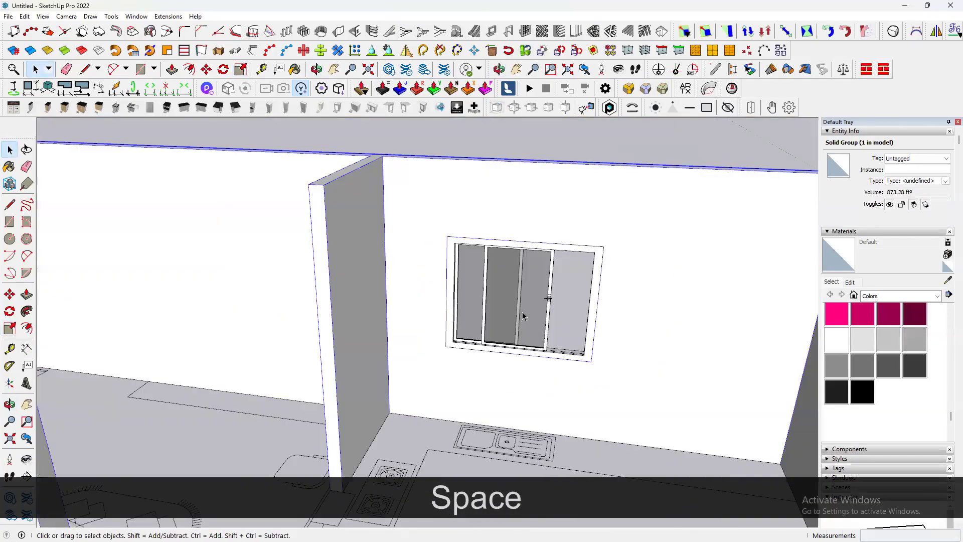
scroll(522, 316, up, 3)
middle_drag(446, 333, 414, 310)
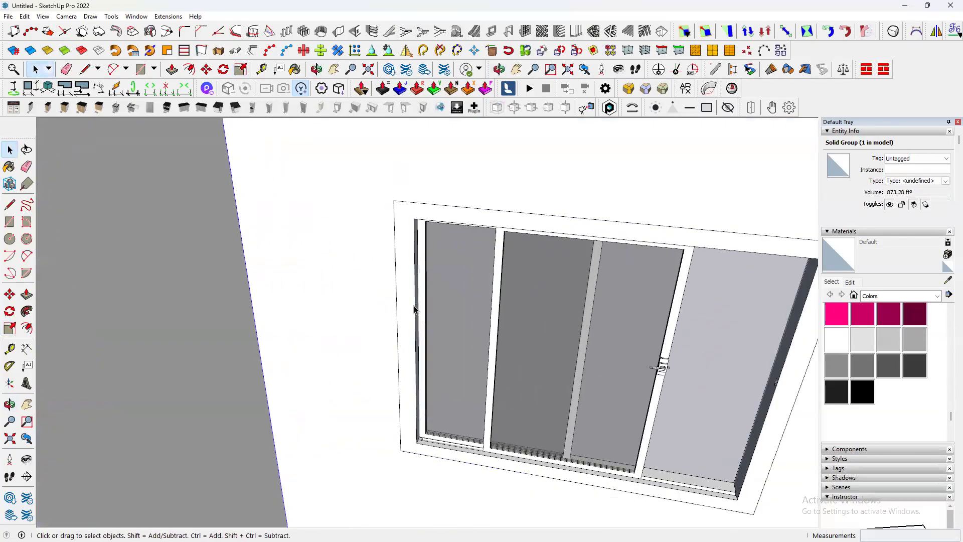
click(414, 309)
scroll(401, 326, down, 3)
middle_drag(376, 343, 462, 312)
scroll(495, 404, up, 2)
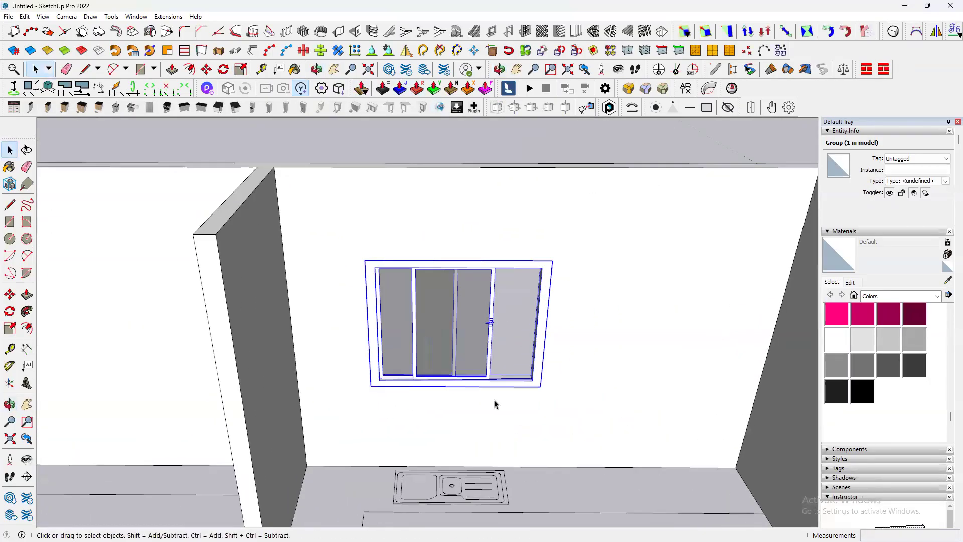
scroll(494, 405, up, 5)
click(323, 361)
scroll(326, 366, up, 1)
scroll(340, 356, down, 3)
key(m)
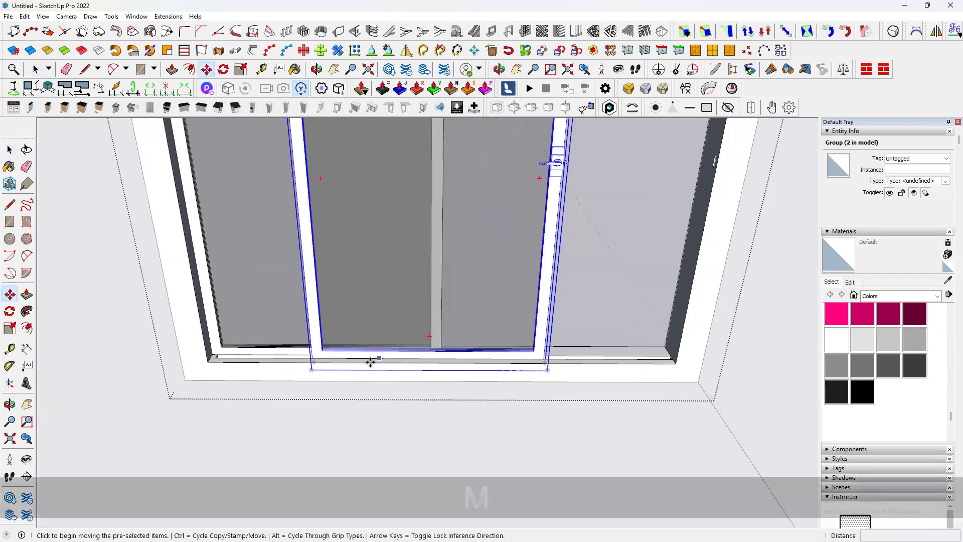
click(358, 362)
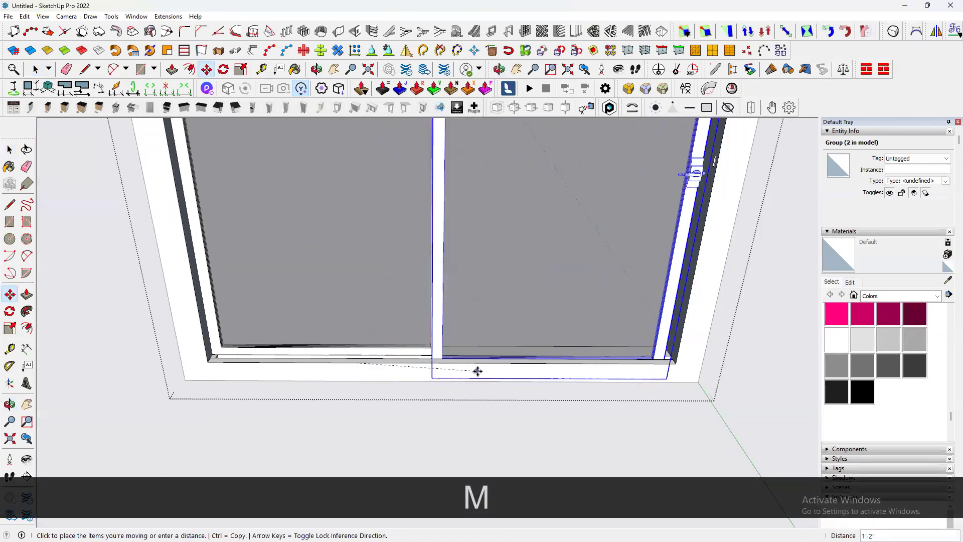
click(484, 366)
key(space)
key(Escape)
scroll(399, 410, down, 5)
key(Escape)
key(Escape)
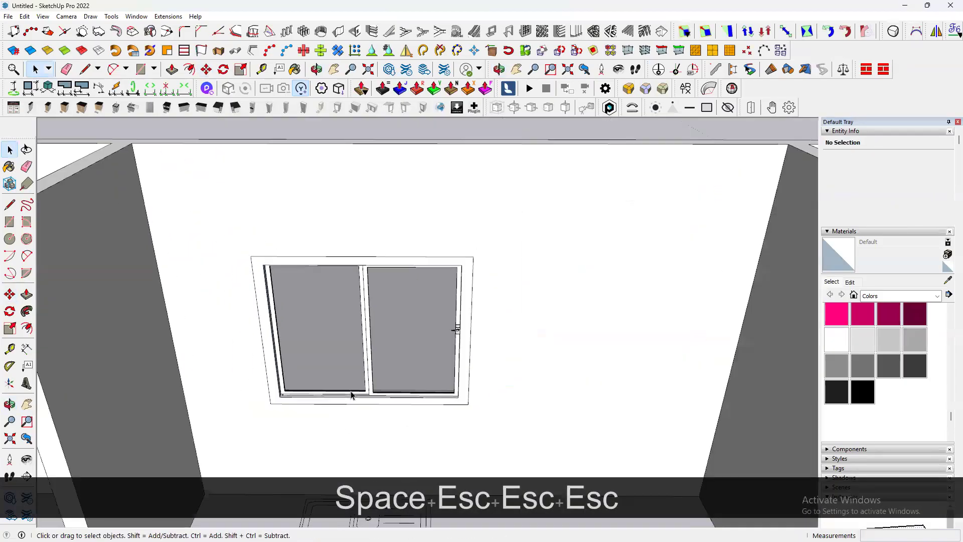
- Copy the closed kitchen window by its lower corner to the matching corner of the bedroom window opening, about 15' 3 1/2" away
key(Escape)
scroll(351, 395, down, 3)
scroll(376, 354, up, 3)
click(376, 356)
scroll(305, 376, up, 2)
key(m)
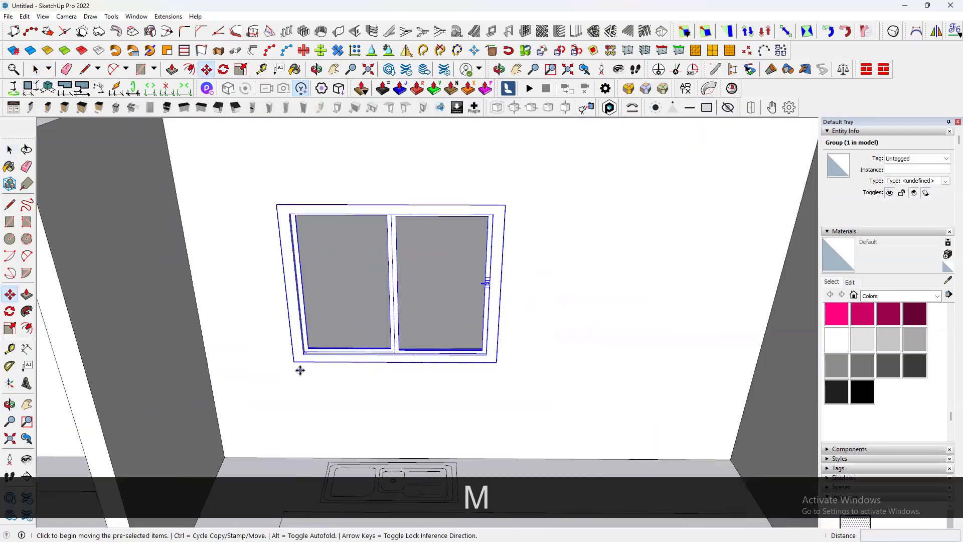
scroll(296, 366, up, 1)
click(293, 361)
key(ctrl)
scroll(263, 332, down, 5)
scroll(496, 344, up, 2)
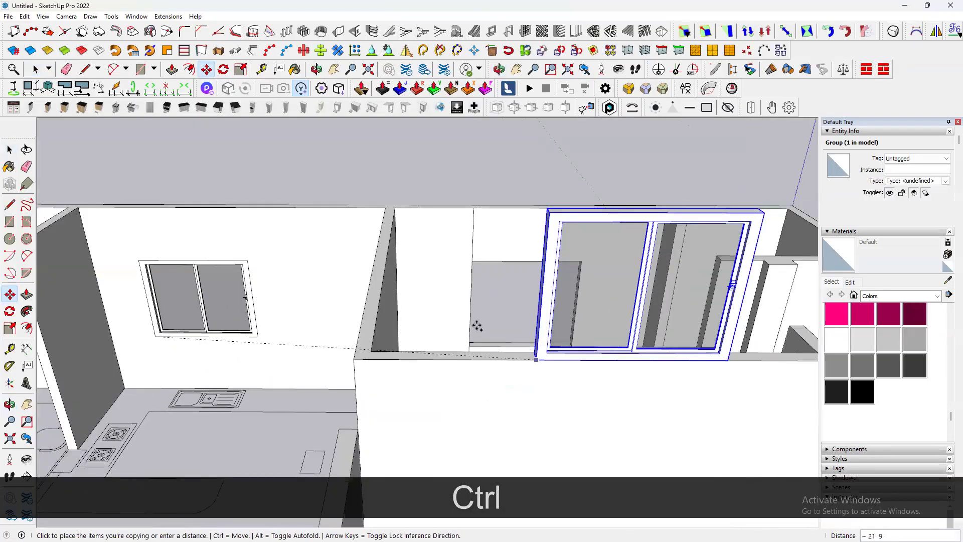
scroll(477, 326, up, 2)
click(464, 353)
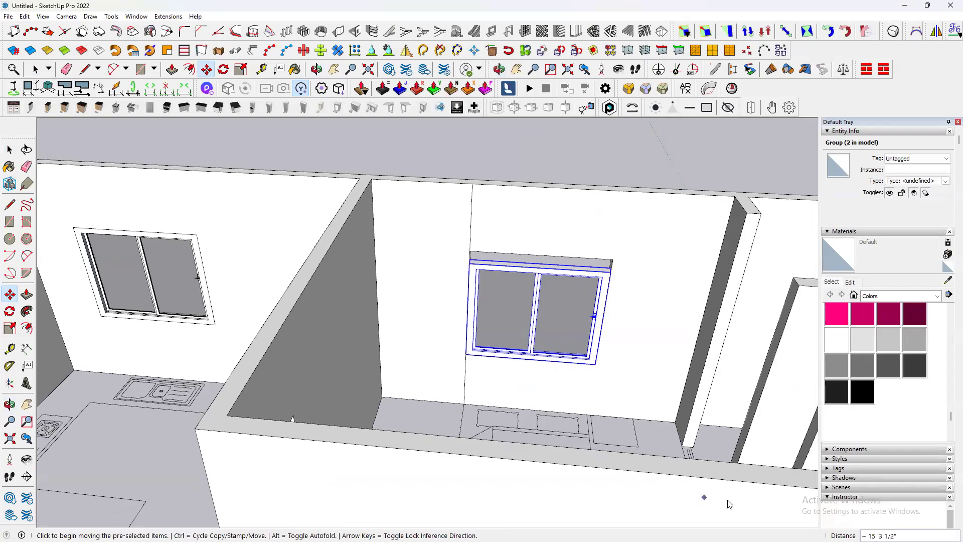
- Scale the copied bedroom window's height along the blue axis up to the top edge of its opening
scroll(576, 280, up, 2)
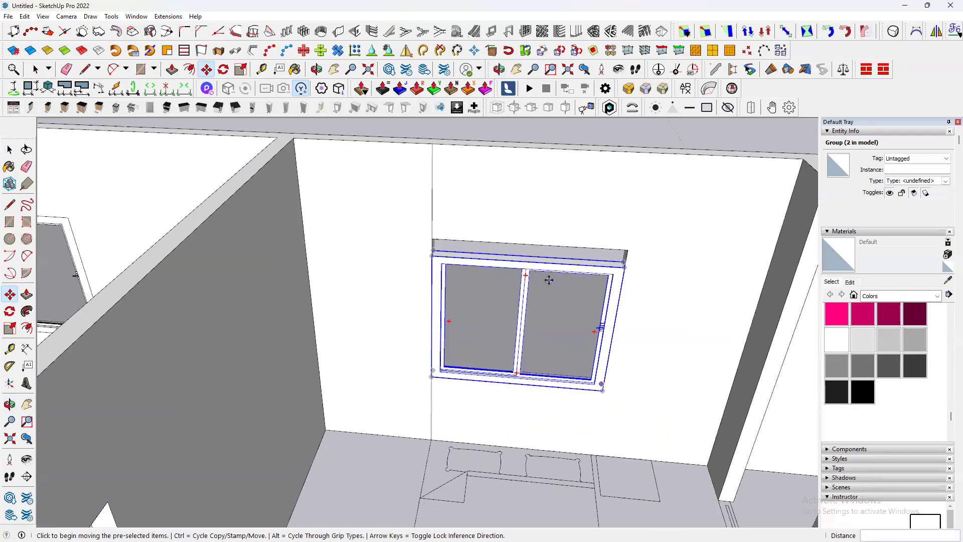
key(space)
key(s)
scroll(527, 266, up, 2)
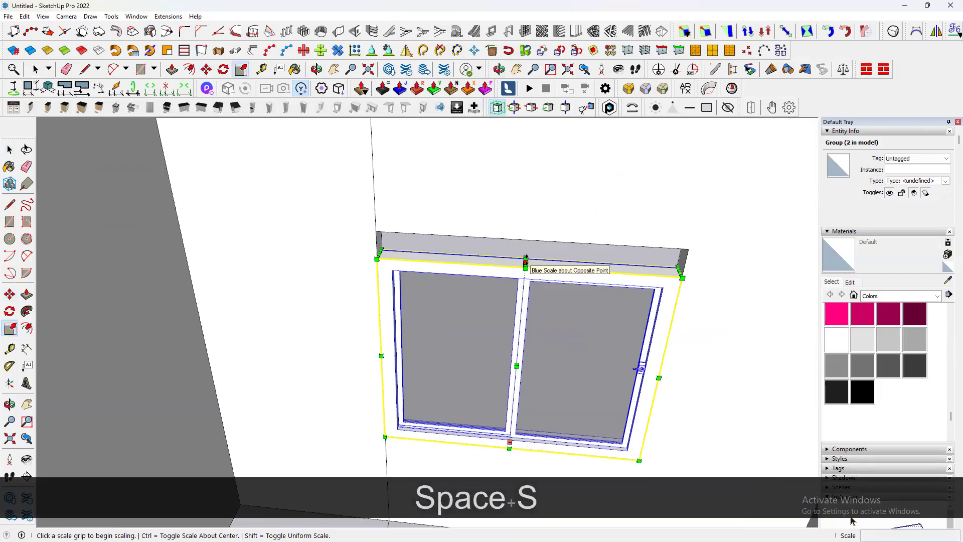
click(525, 261)
key(space)
scroll(525, 258, down, 3)
key(Escape)
scroll(525, 258, down, 5)
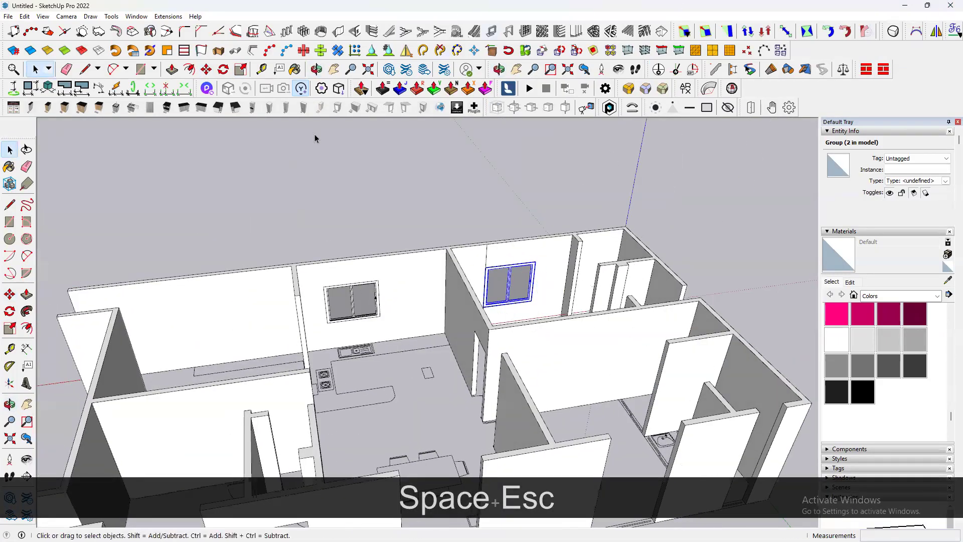
- Search 3D Warehouse for "door" and browse the resulting models for a suitable one
click(389, 70)
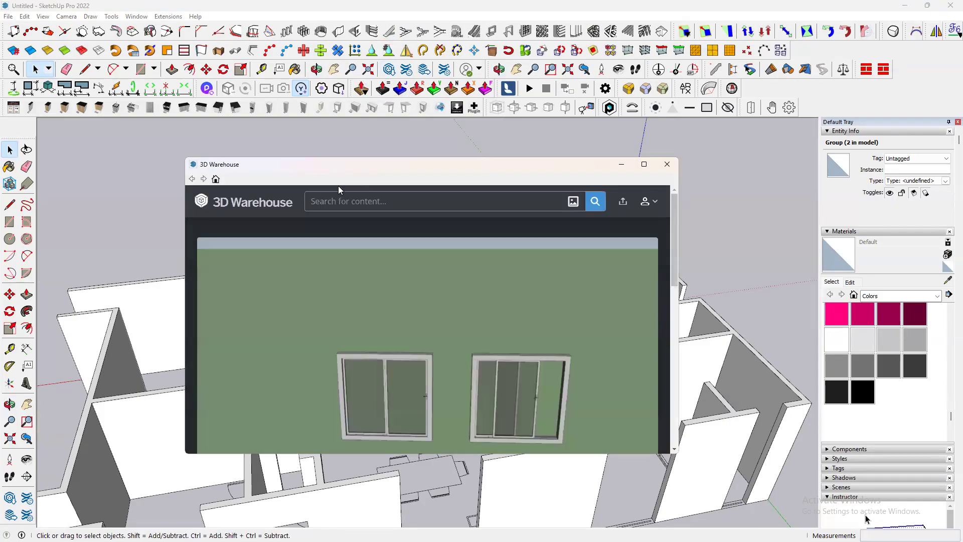
text(door)
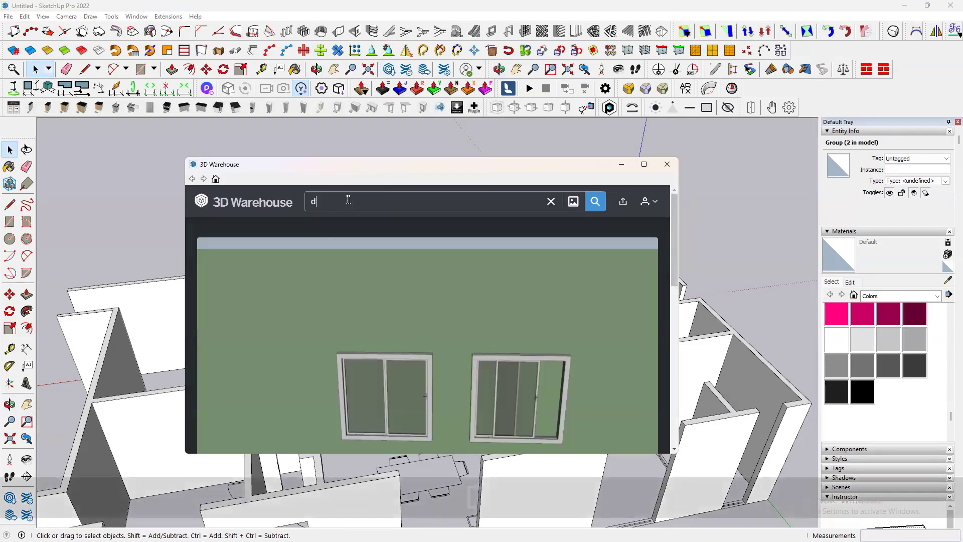
key(Return)
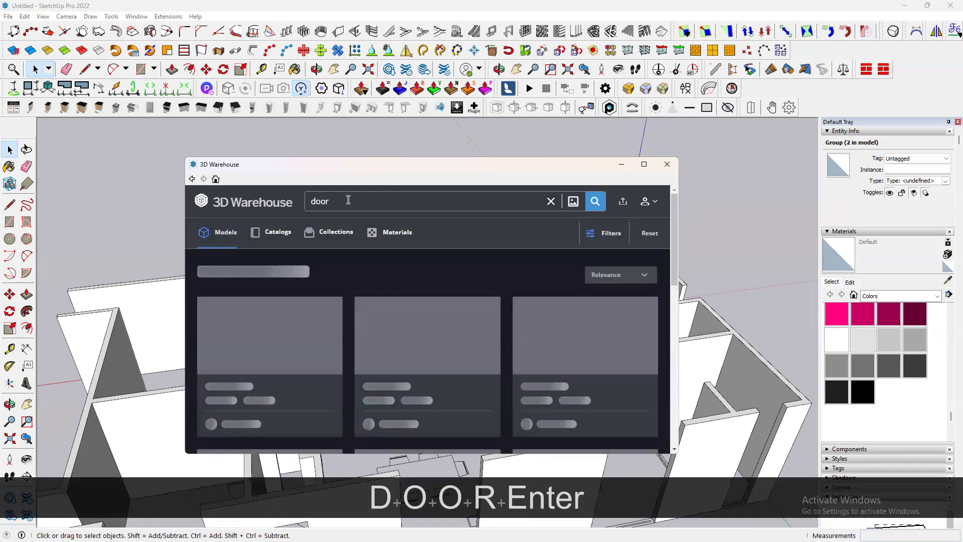
scroll(503, 420, down, 10)
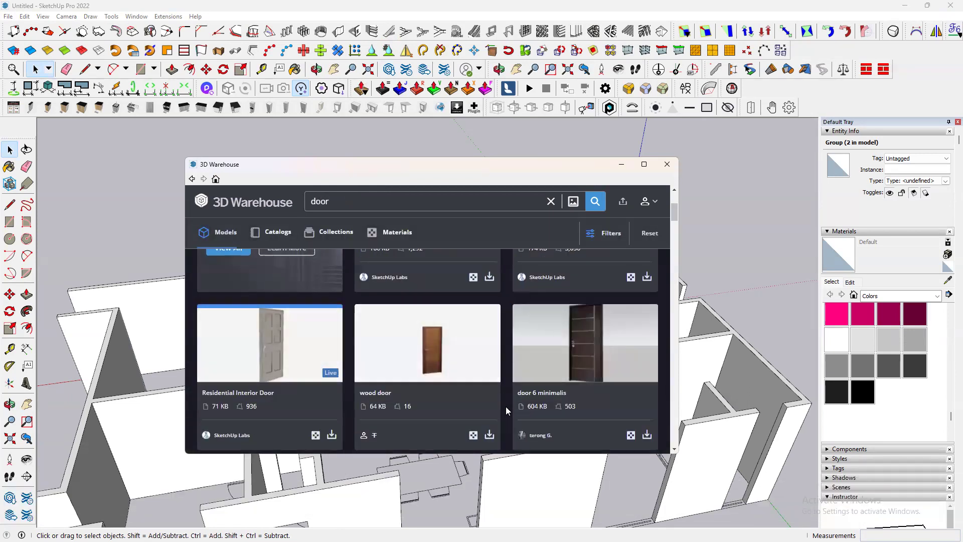
scroll(430, 375, down, 2)
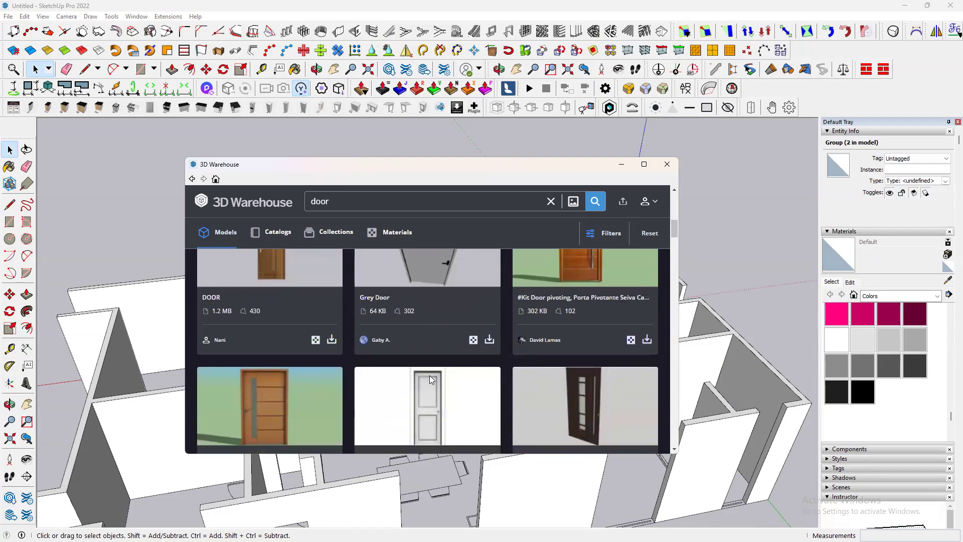
scroll(284, 367, down, 6)
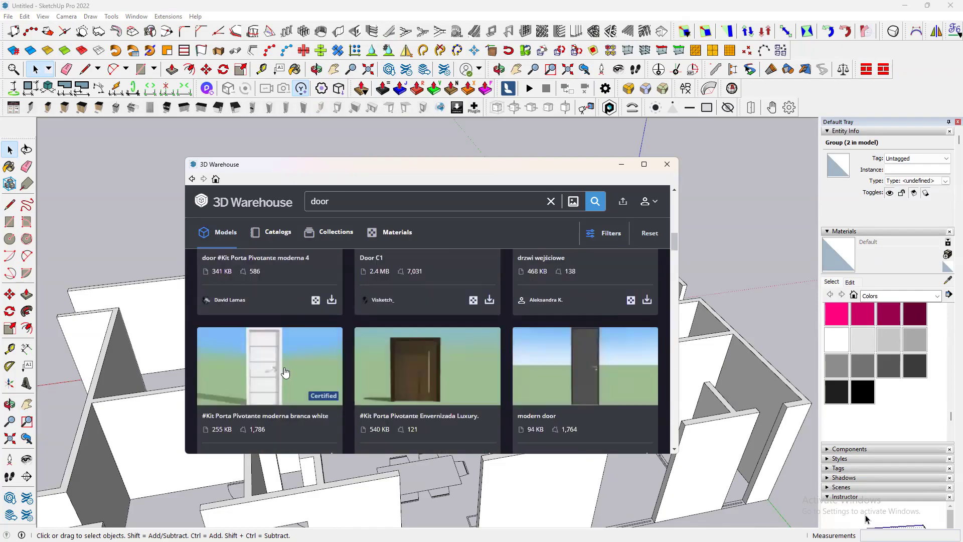
scroll(284, 372, down, 3)
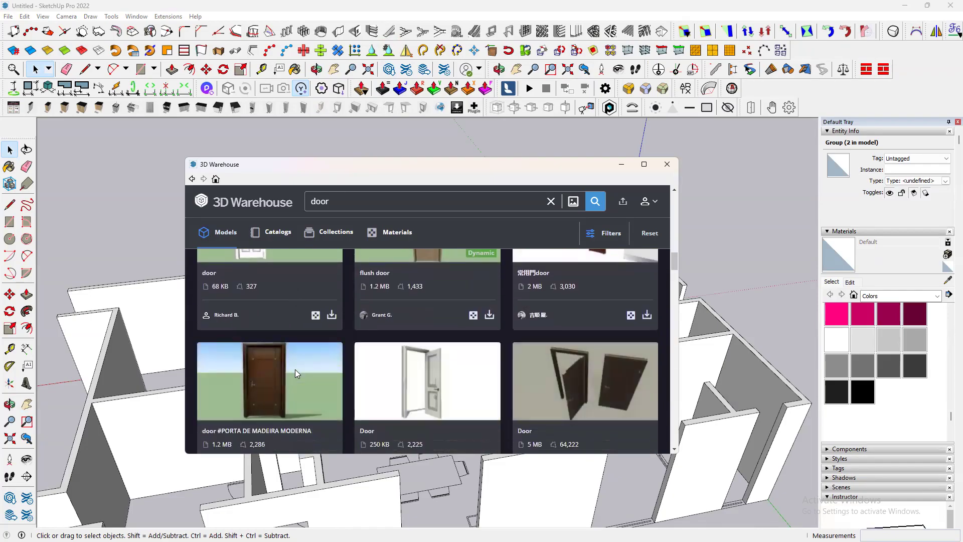
scroll(301, 371, down, 5)
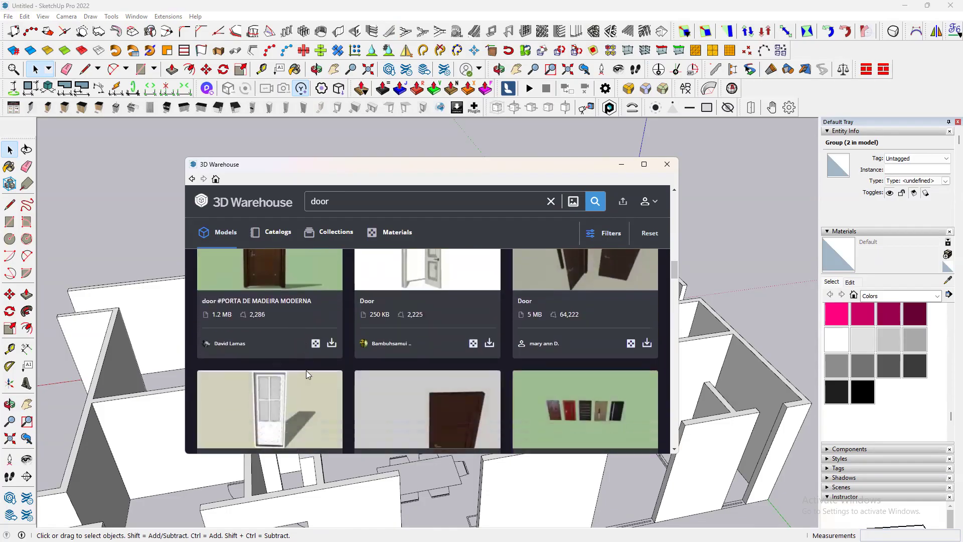
- Open the dark brown wooden door model and download it directly into the SketchUp model
click(440, 318)
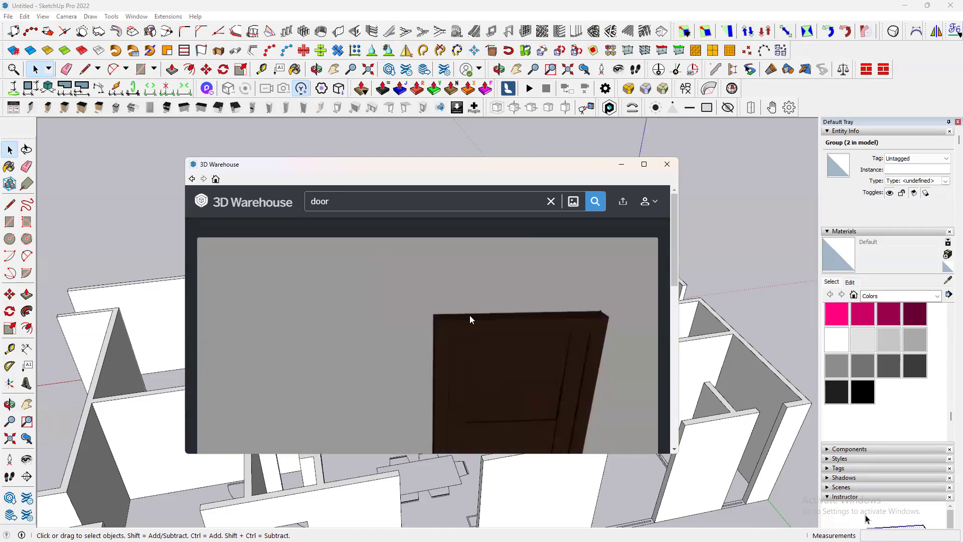
scroll(551, 372, down, 5)
click(616, 365)
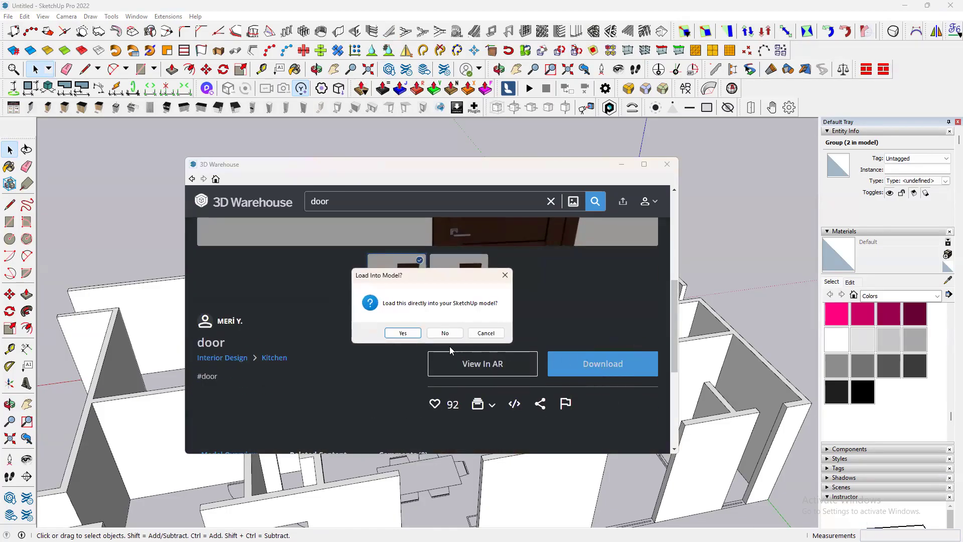
click(404, 334)
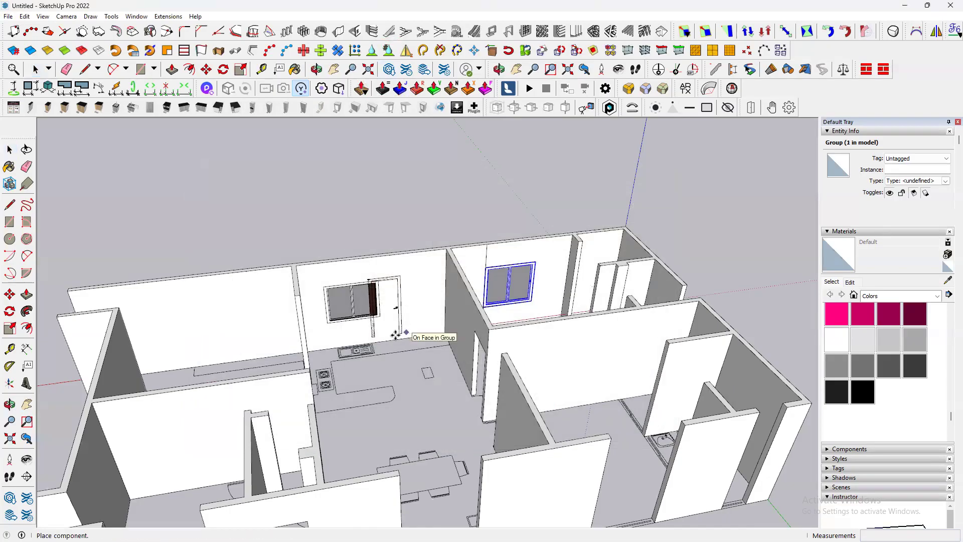
- Place the downloaded dark brown door on the kitchen floor near the bedroom wall opening
scroll(401, 381, down, 3)
scroll(405, 391, up, 3)
click(405, 394)
scroll(405, 395, up, 5)
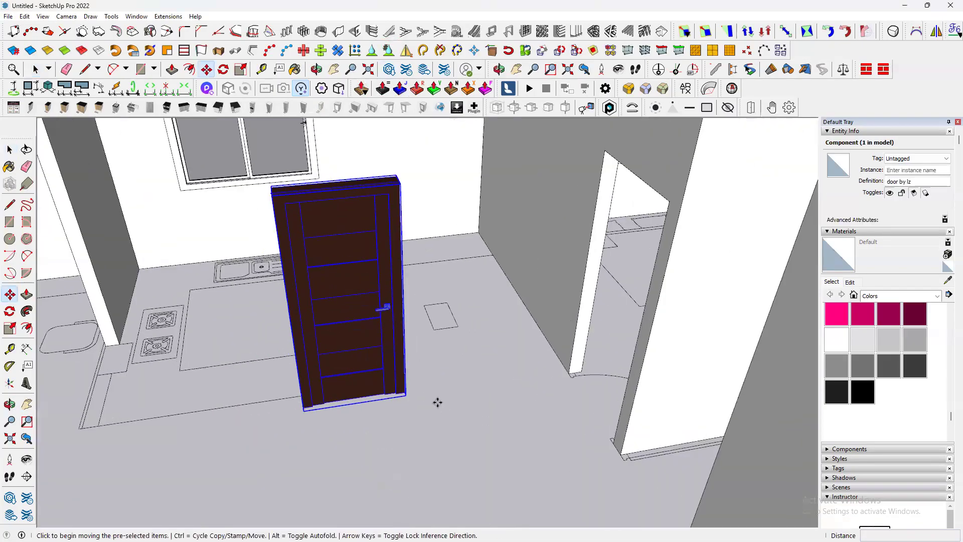
- Rotate the dark brown door 90 degrees in the floor plane so it runs parallel to the bedroom wall opening
key(space)
middle_drag(451, 408, 416, 419)
scroll(409, 418, down, 3)
middle_drag(482, 428, 477, 439)
scroll(478, 435, up, 3)
key(q)
scroll(475, 428, up, 1)
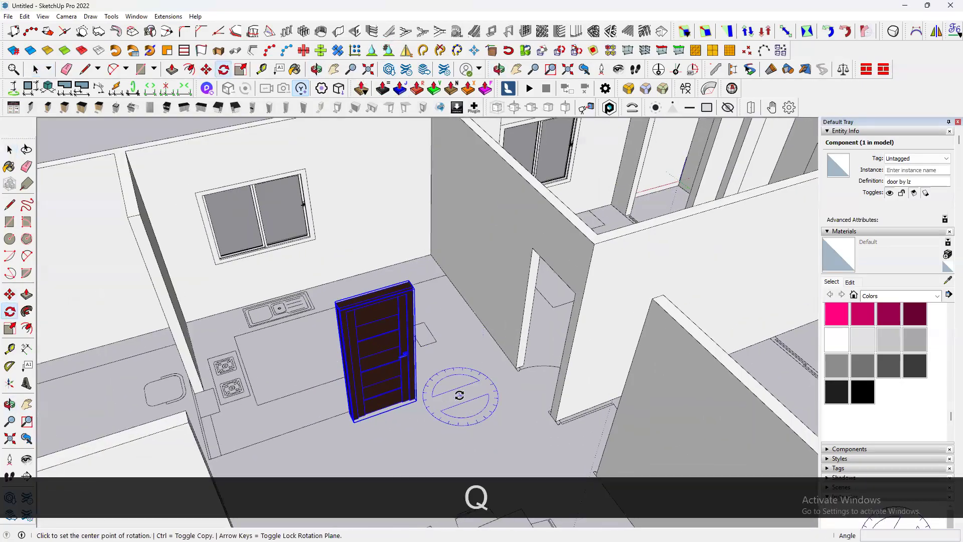
key(space)
scroll(383, 371, down, 1)
scroll(382, 374, down, 2)
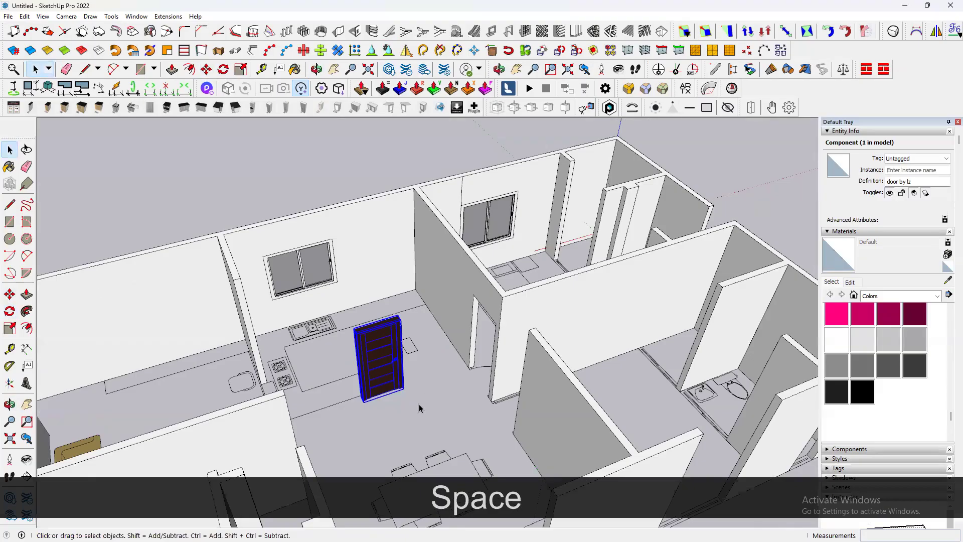
scroll(420, 408, up, 2)
key(q)
click(445, 397)
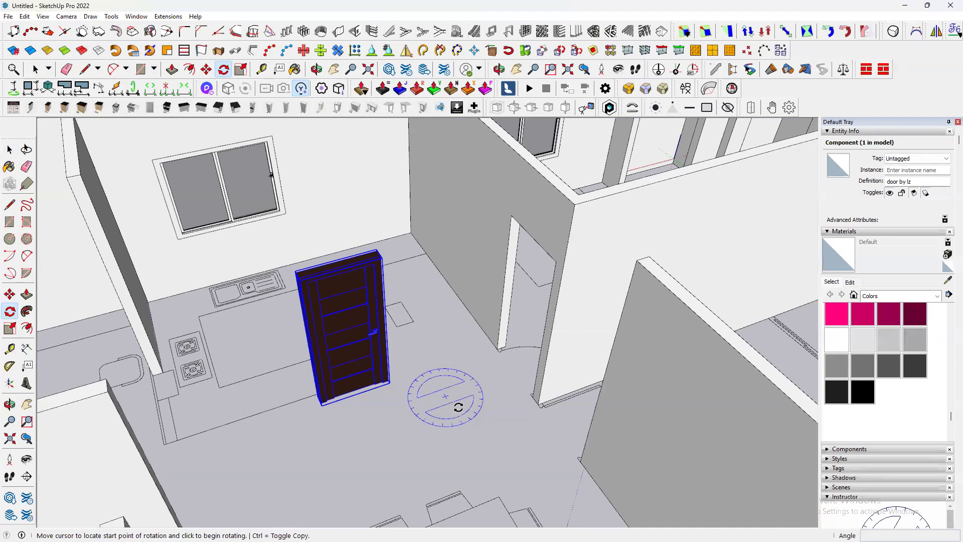
click(477, 446)
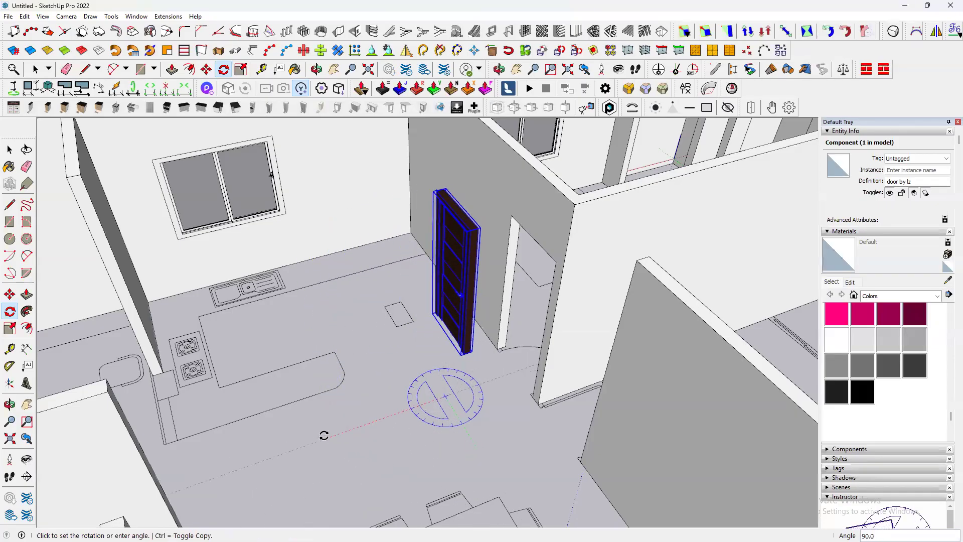
key(space)
- Move the door by its lower front corner to the lower corner of the bedroom door opening, about 3' 7 1/2" away
scroll(453, 359, up, 8)
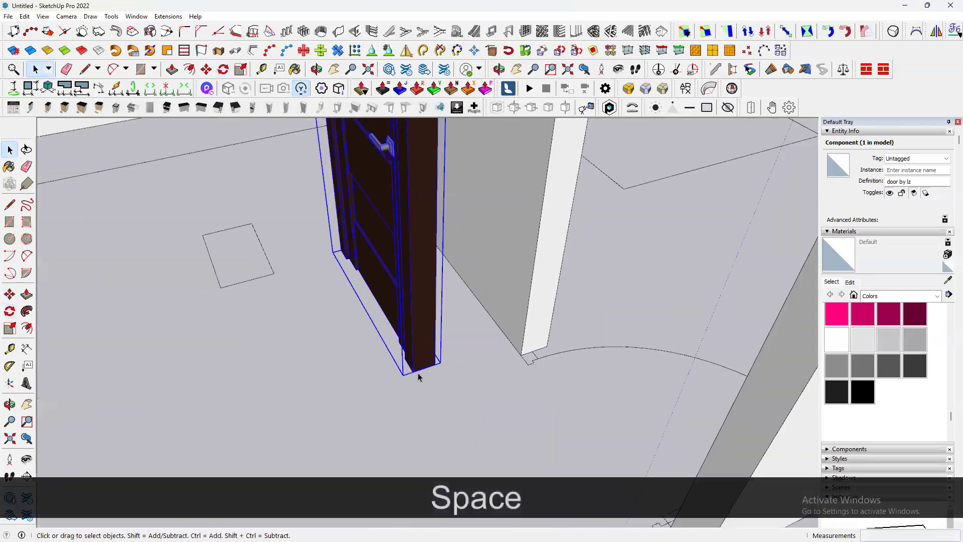
key(m)
scroll(414, 370, up, 2)
click(409, 372)
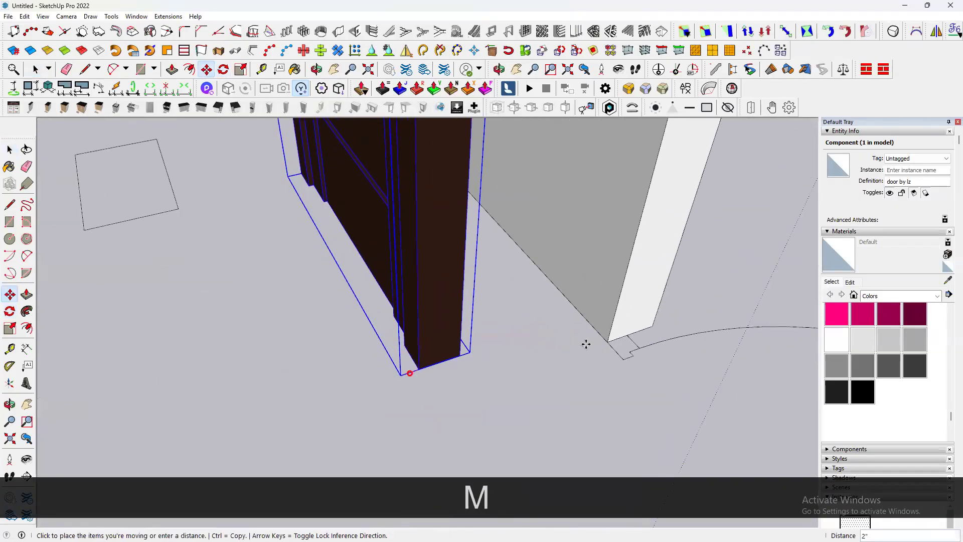
scroll(418, 346, down, 5)
middle_drag(417, 350, 587, 366)
scroll(616, 363, up, 3)
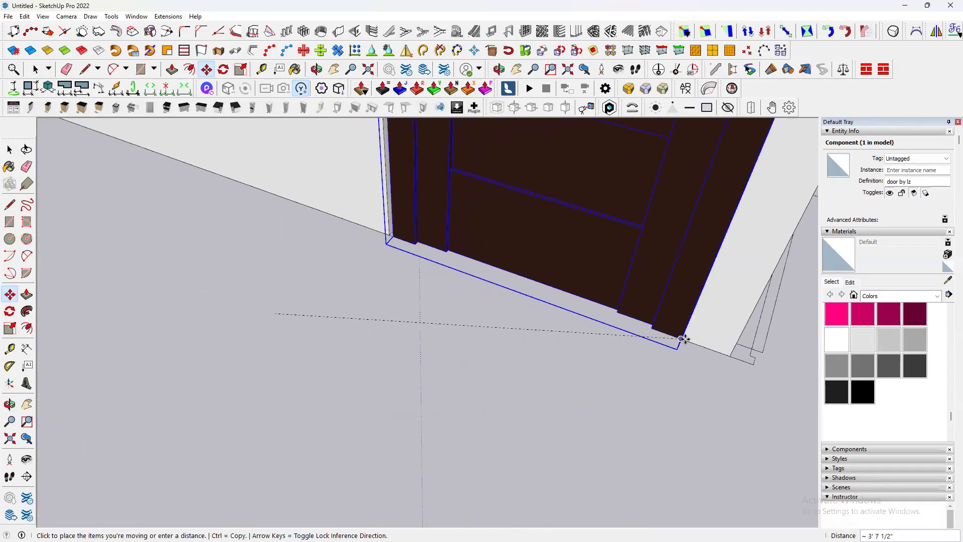
click(682, 339)
scroll(365, 412, down, 8)
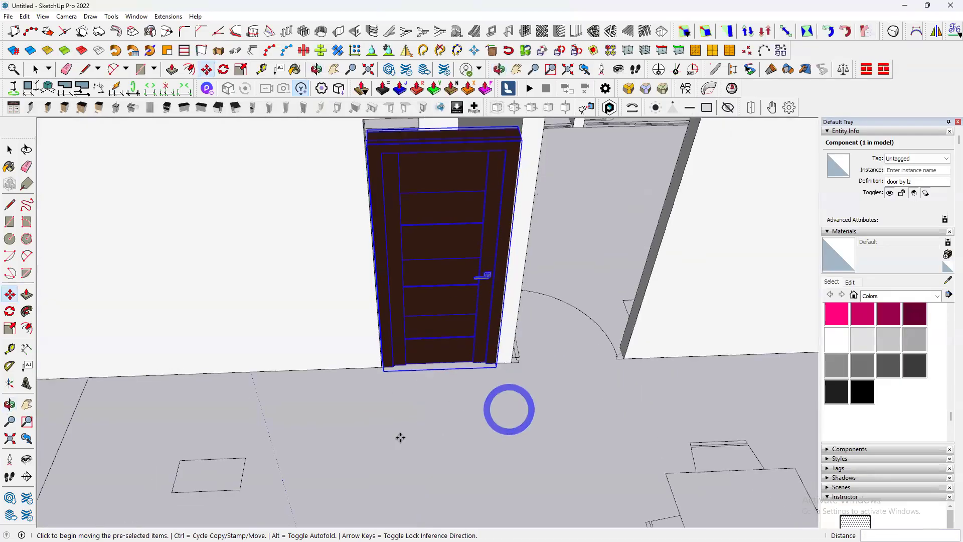
- Scale the bedroom door's width along the red axis by about 1.02 to meet the far edge of its opening
scroll(387, 357, up, 3)
key(s)
scroll(369, 382, up, 5)
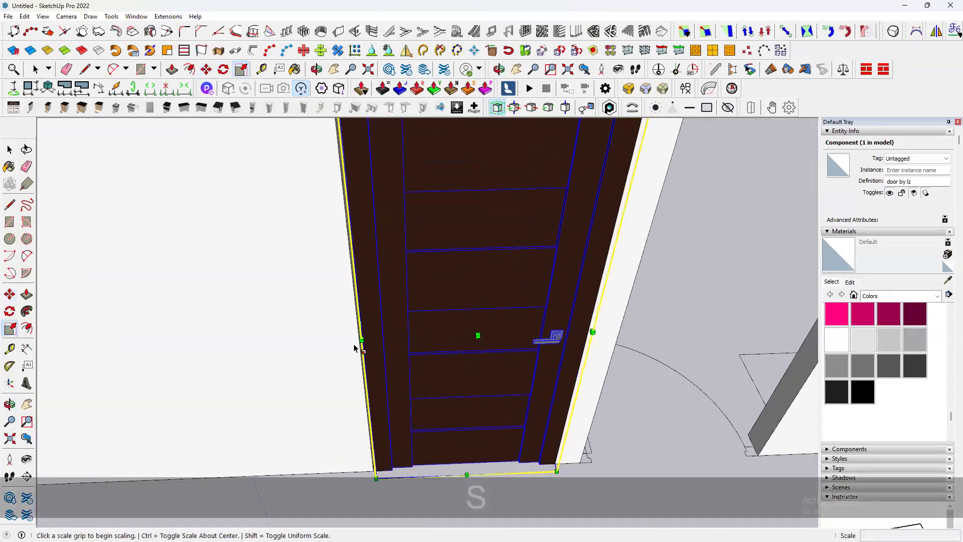
click(401, 329)
scroll(397, 331, down, 8)
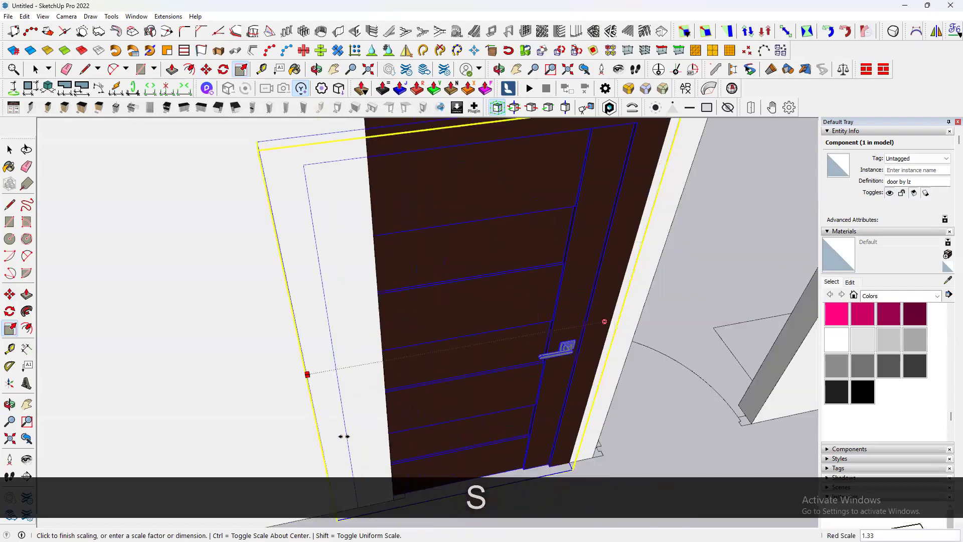
scroll(326, 327, up, 3)
click(325, 327)
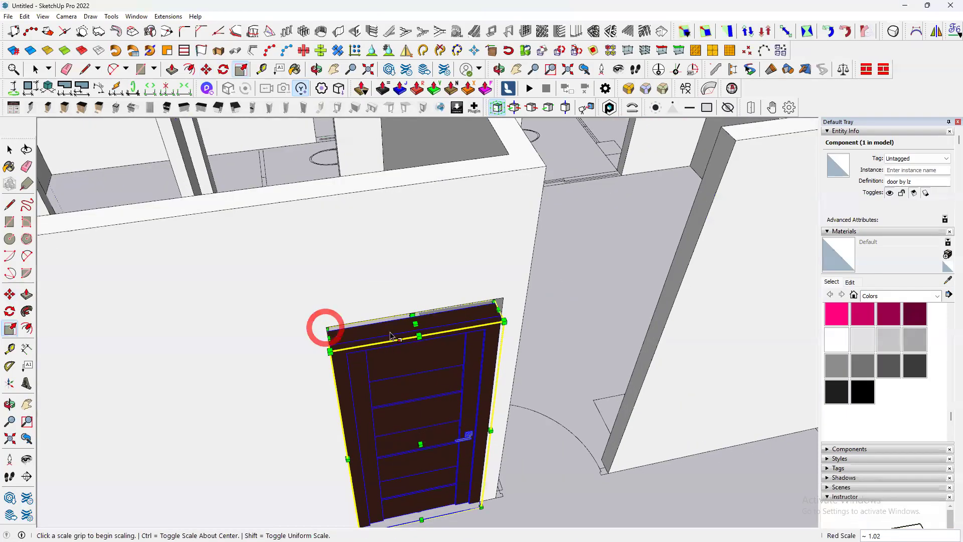
- Scale the bedroom door's height along the blue axis by about 1.07 up to the top corner of its opening
scroll(384, 328, up, 2)
click(429, 334)
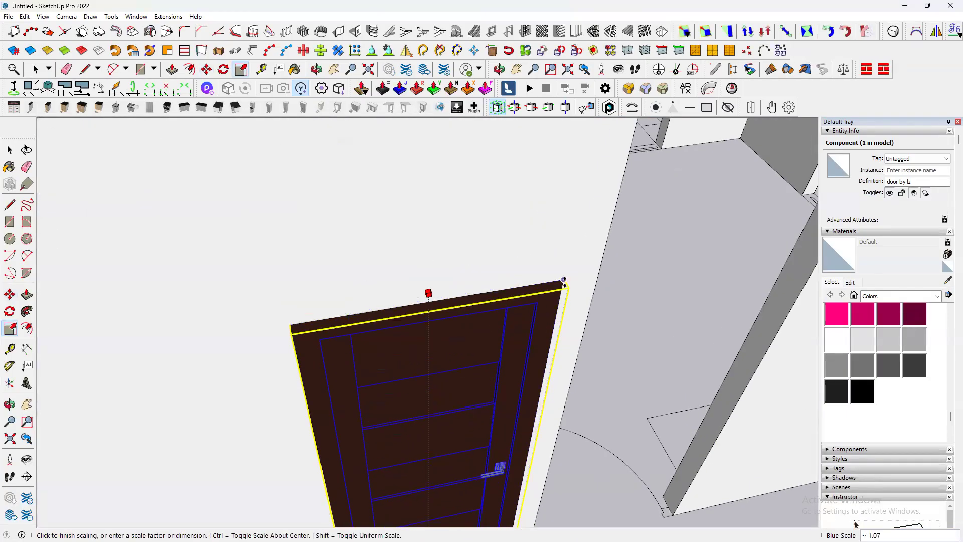
click(562, 281)
key(space)
scroll(527, 386, down, 6)
key(Escape)
key(space)
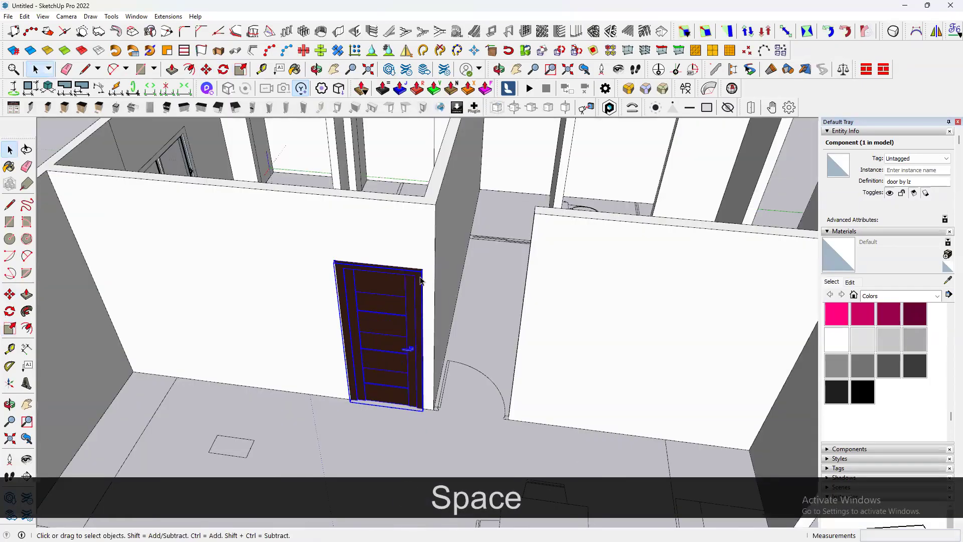
scroll(413, 343, down, 5)
scroll(359, 272, up, 3)
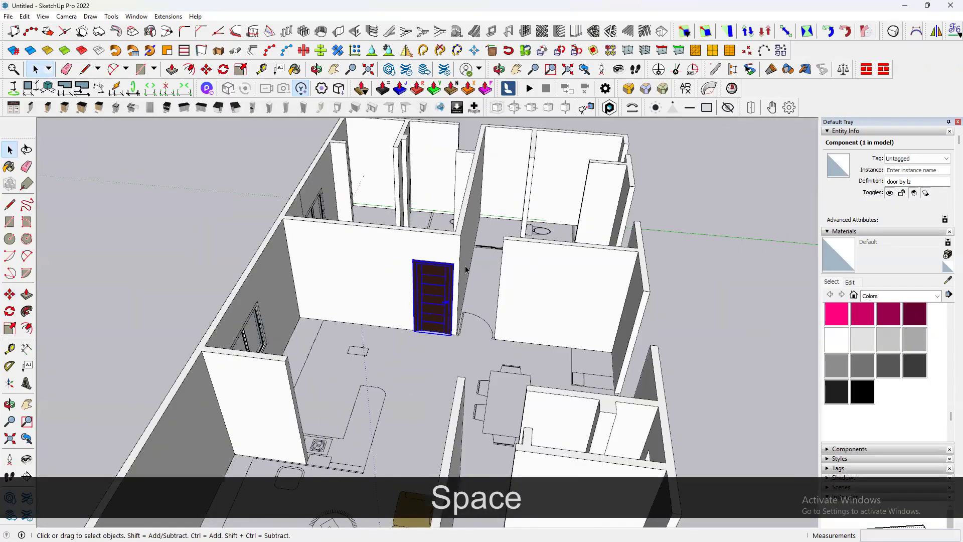
scroll(517, 296, down, 5)
middle_drag(567, 323, 411, 375)
scroll(412, 375, down, 2)
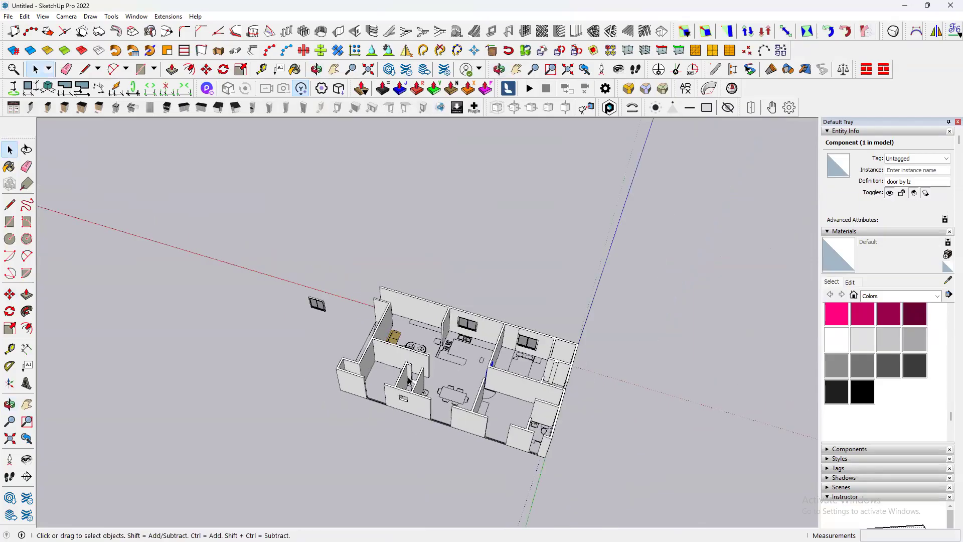